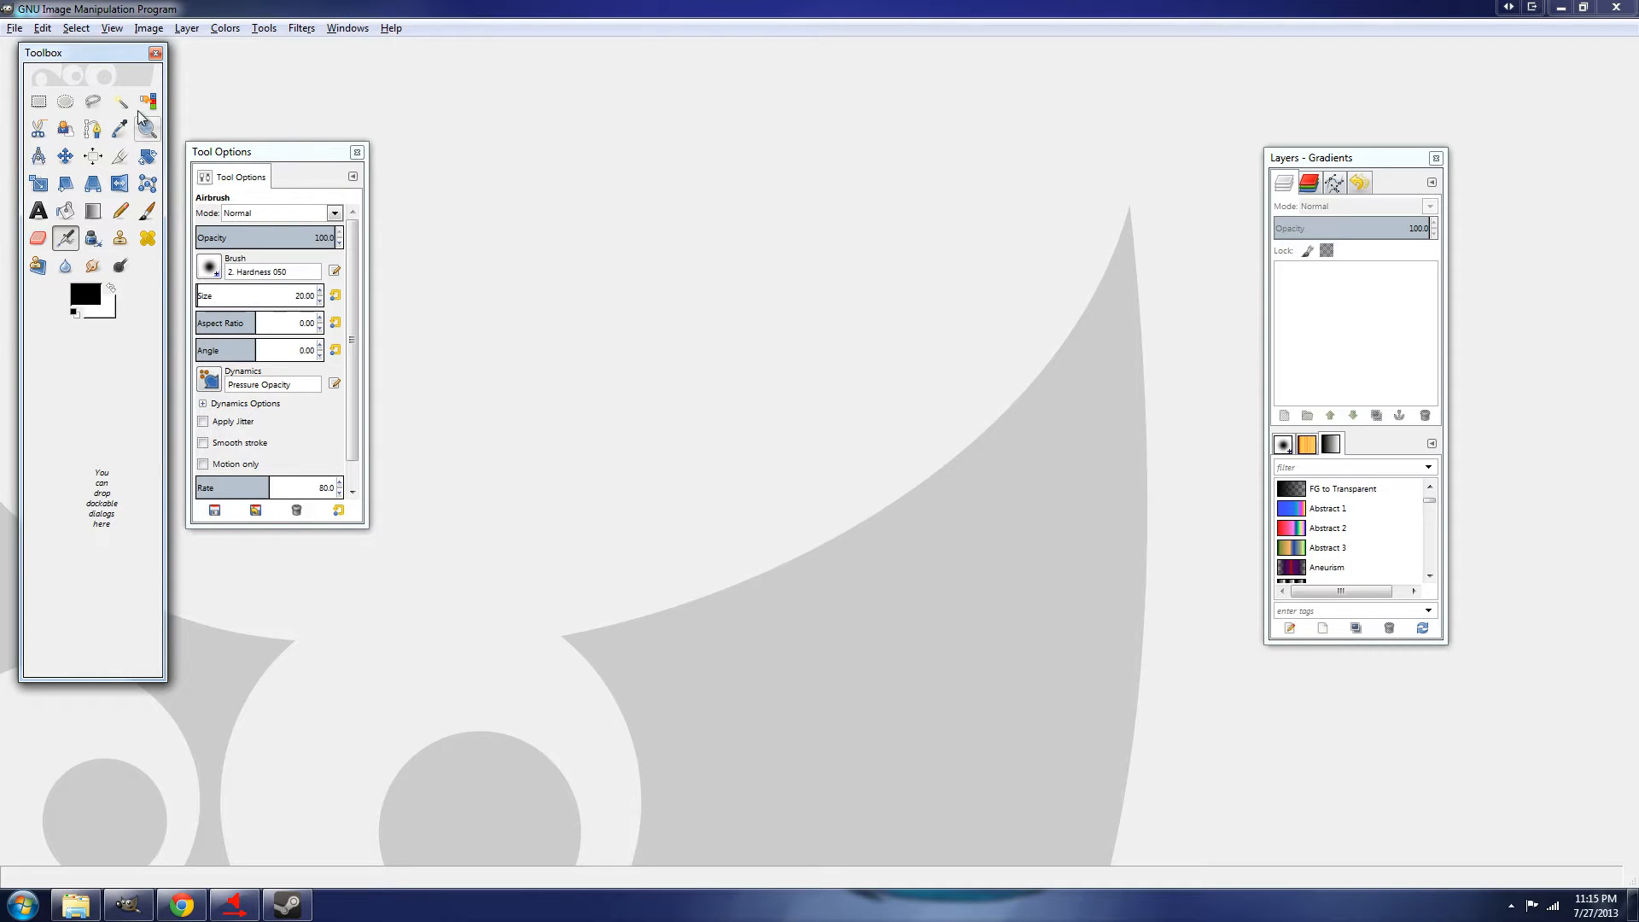
Move the Toolbox and Tool Options windows so that they sit directly next to each other
mouse_move(101, 58)
left_mouse_down()
mouse_move(107, 71)
mouse_move(79, 55)
mouse_move(100, 53)
left_mouse_up()
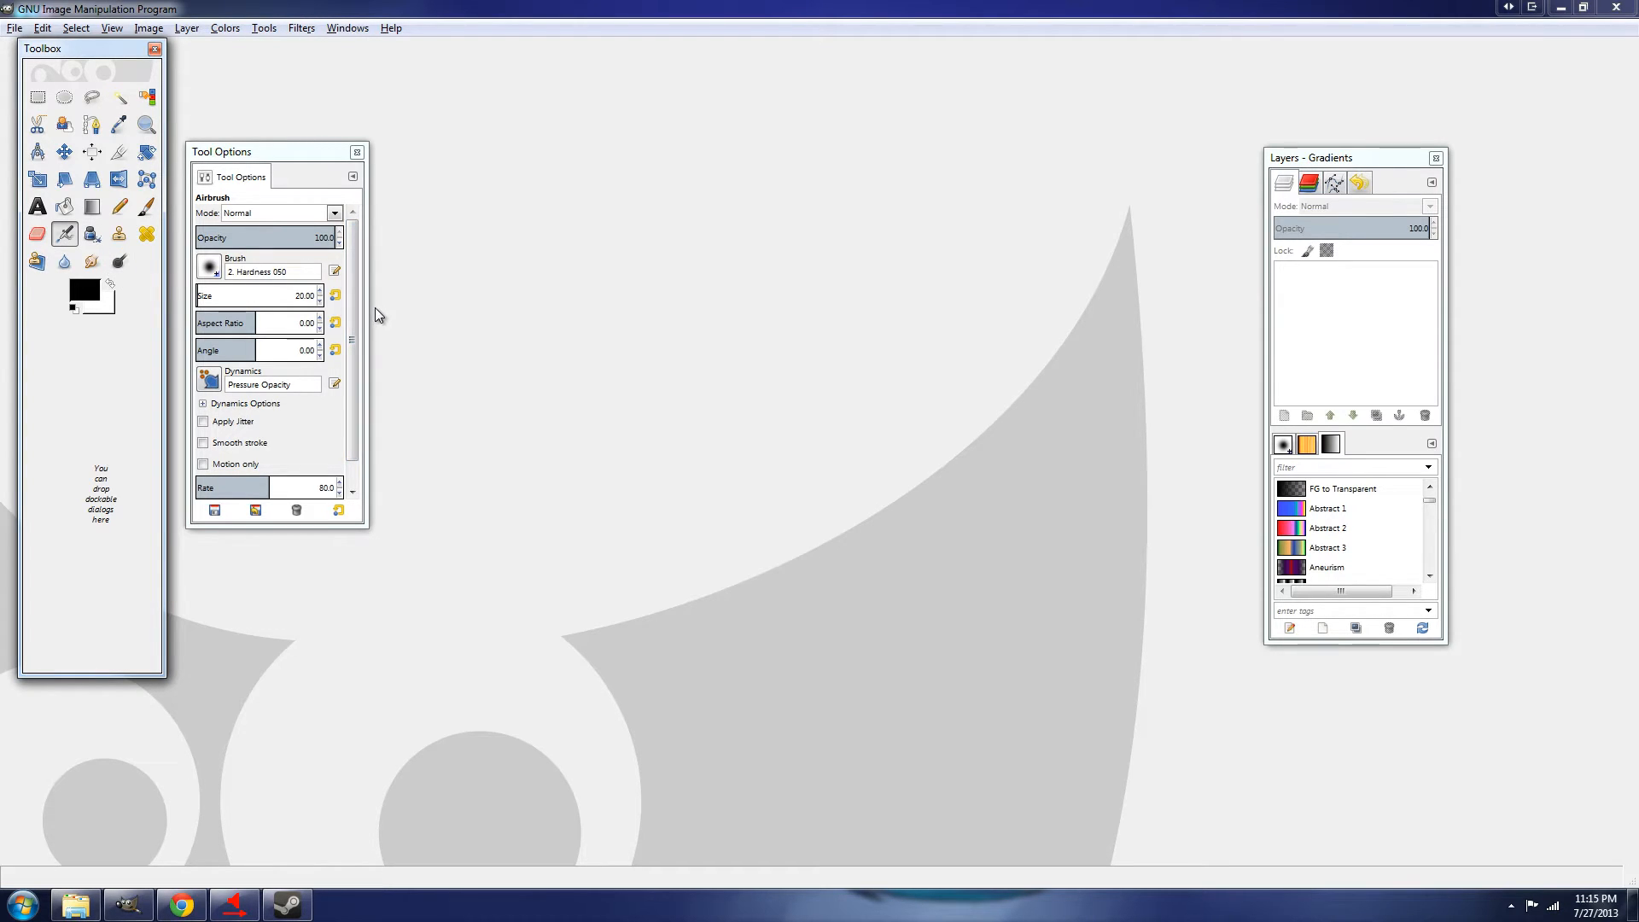
left_click_drag(253, 154, 235, 152)
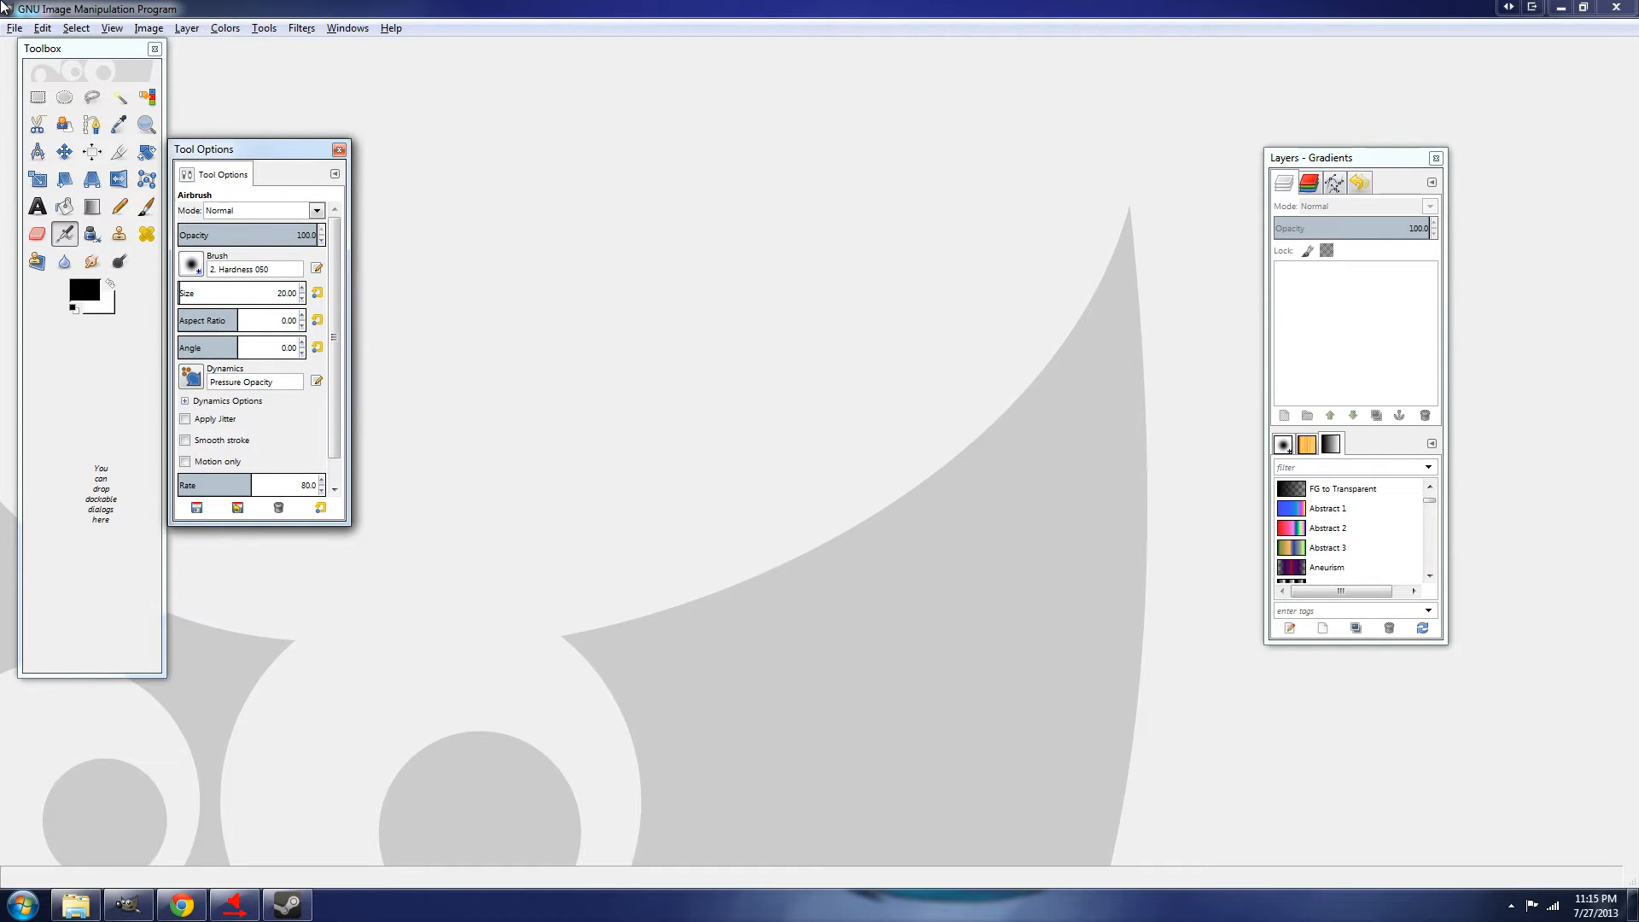
Create a new blank image of 640 × 400 pixels
left_click(17, 30)
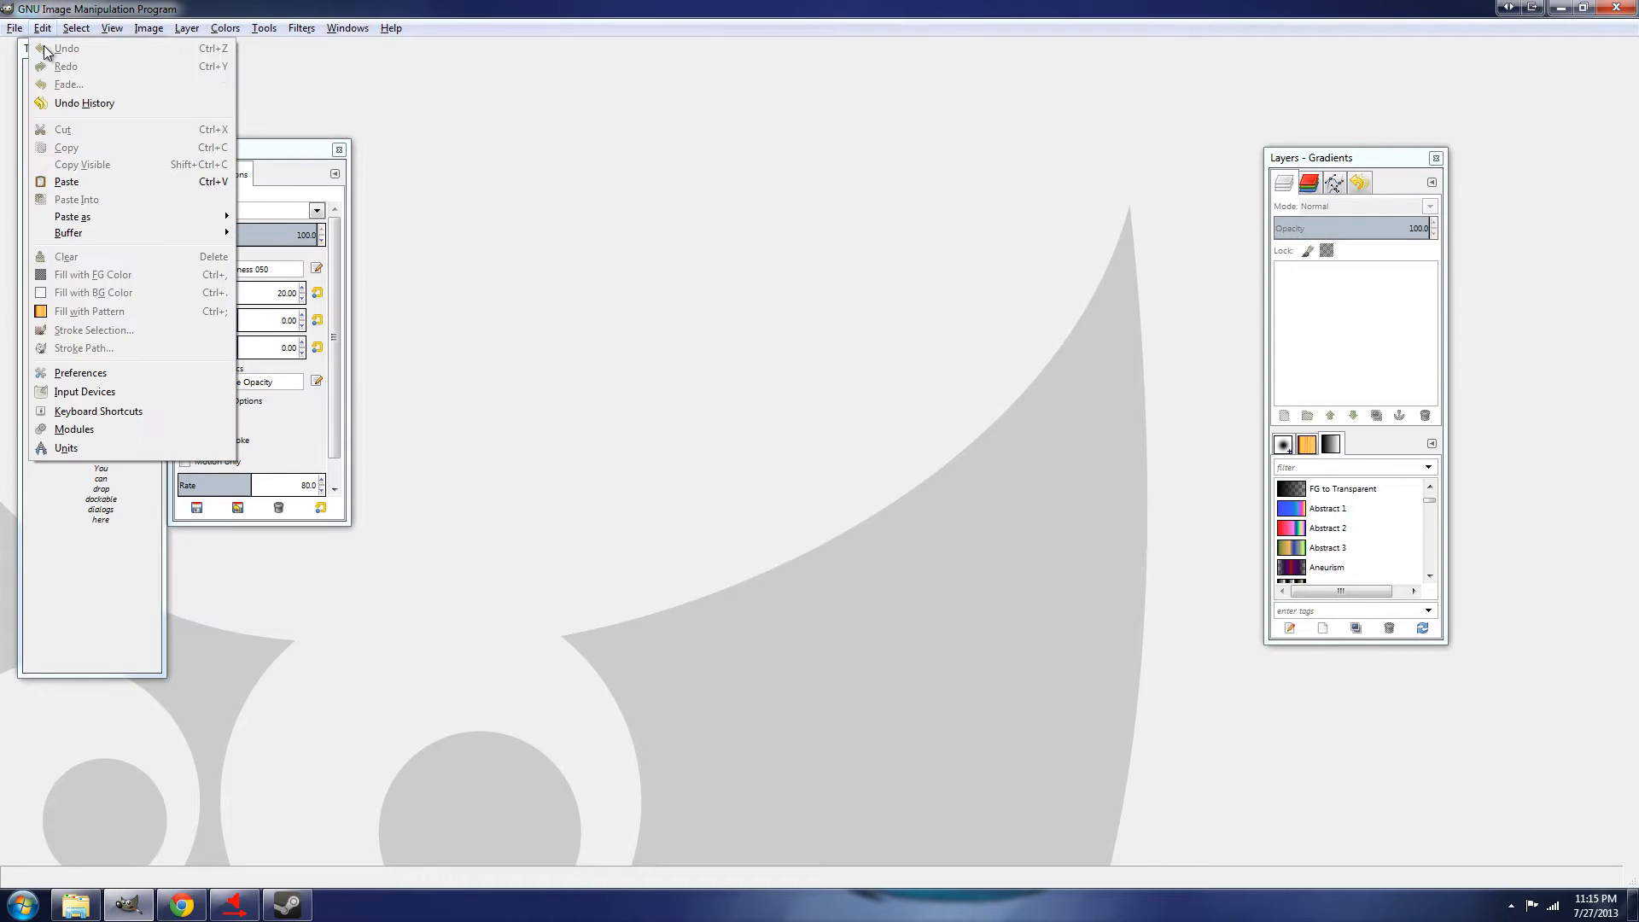
left_click(30, 50)
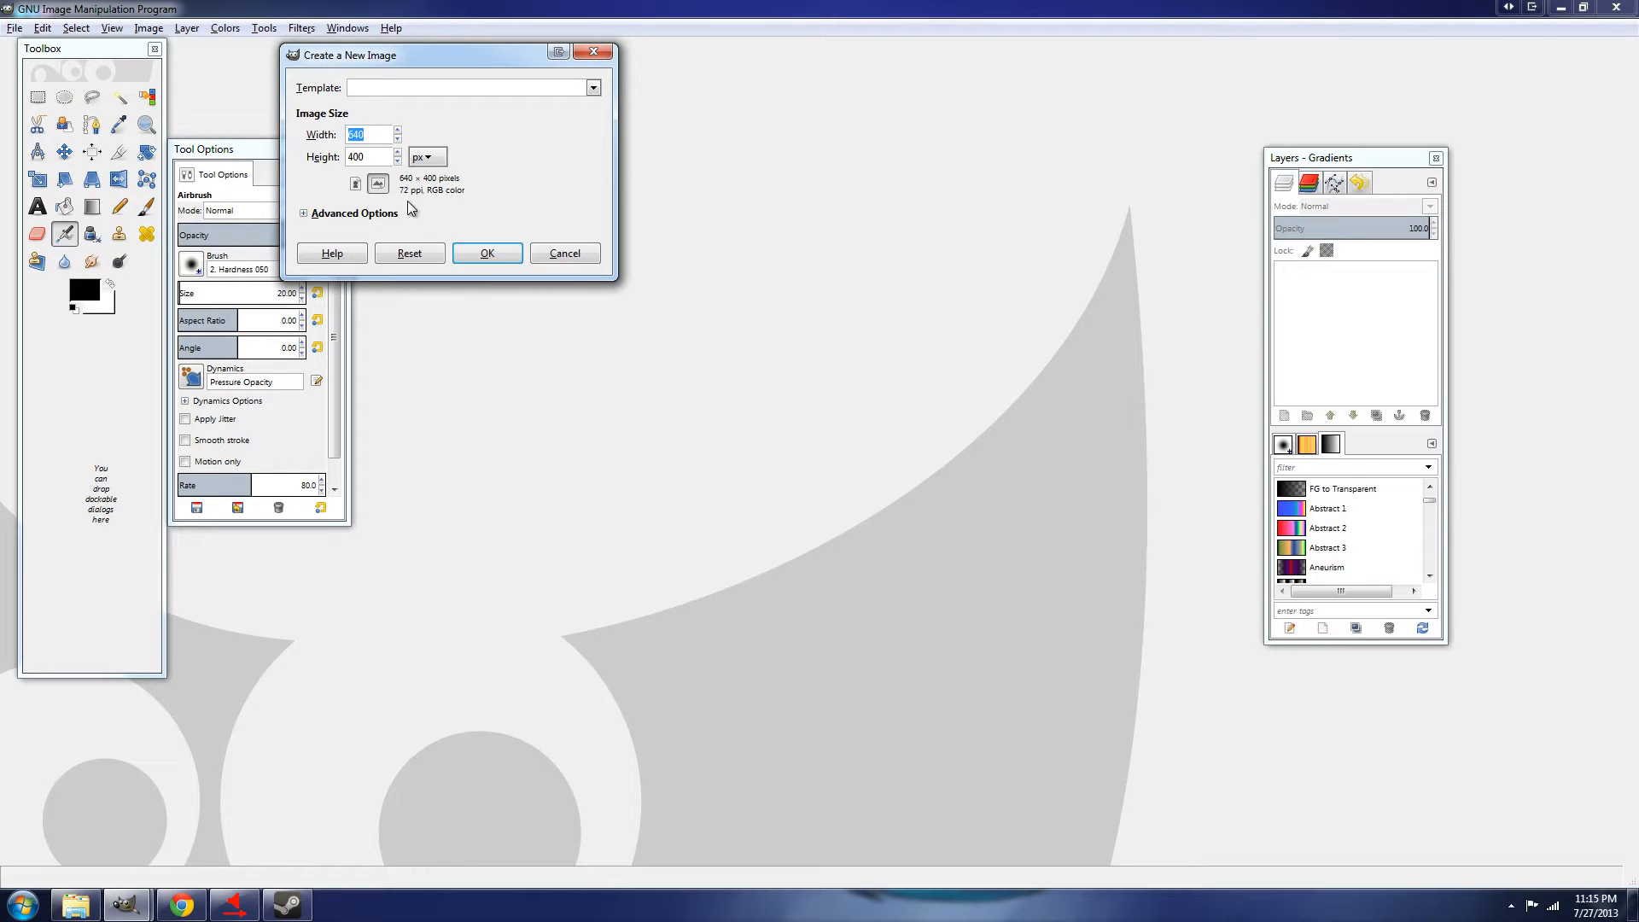
left_click(494, 253)
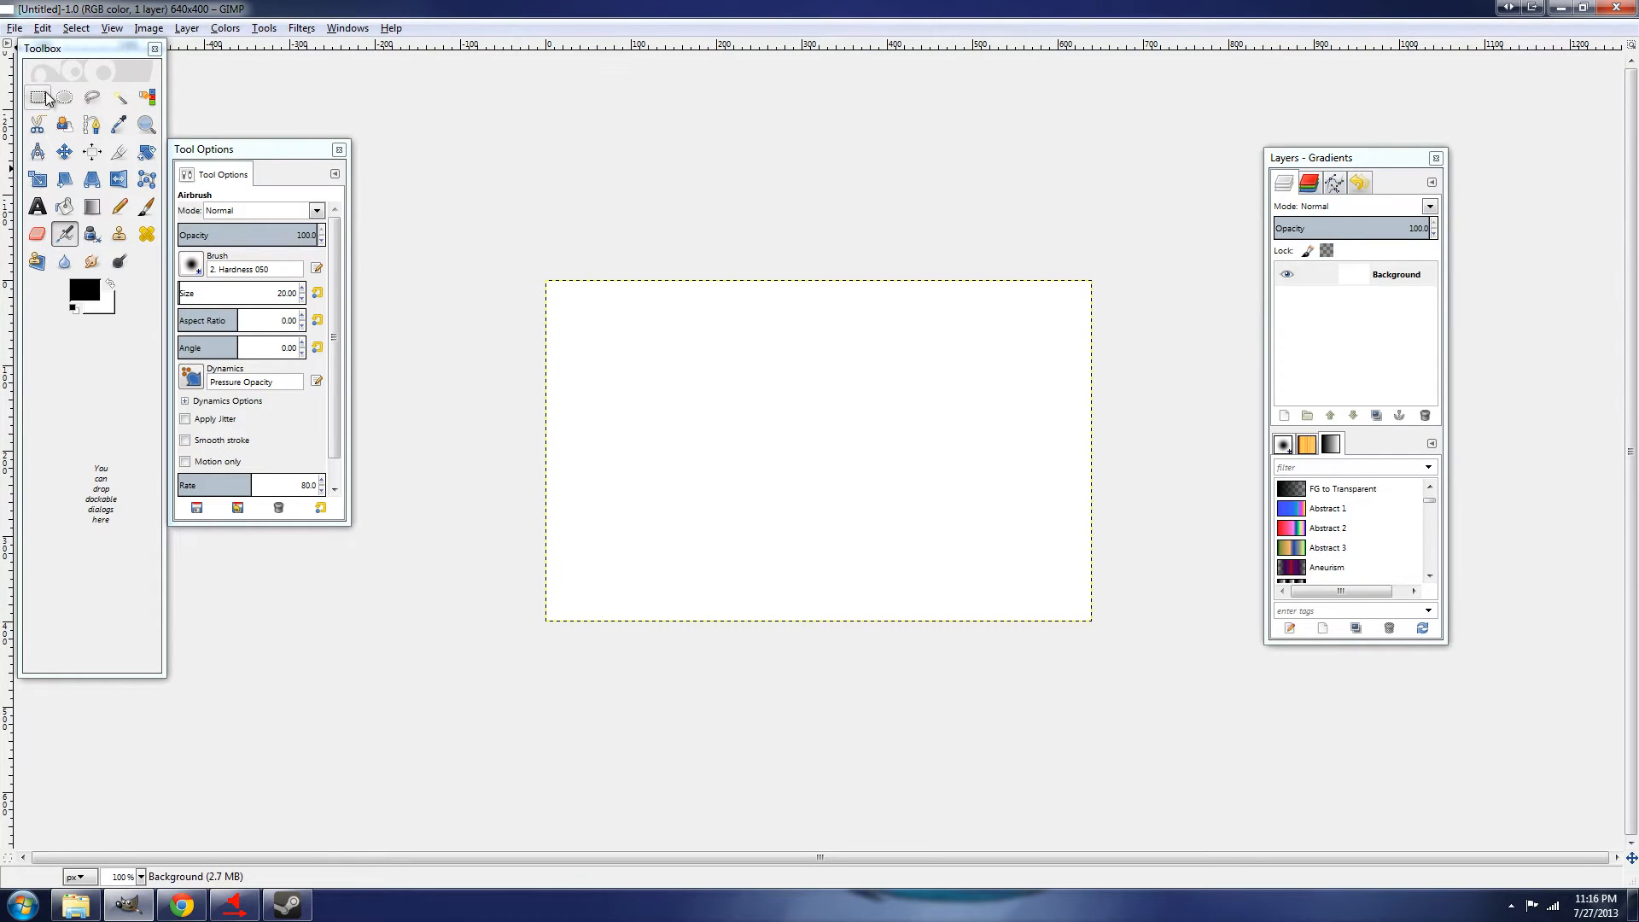
Draw a rectangular selection about 339 × 112 px in the upper-left part of the canvas
left_click(43, 101)
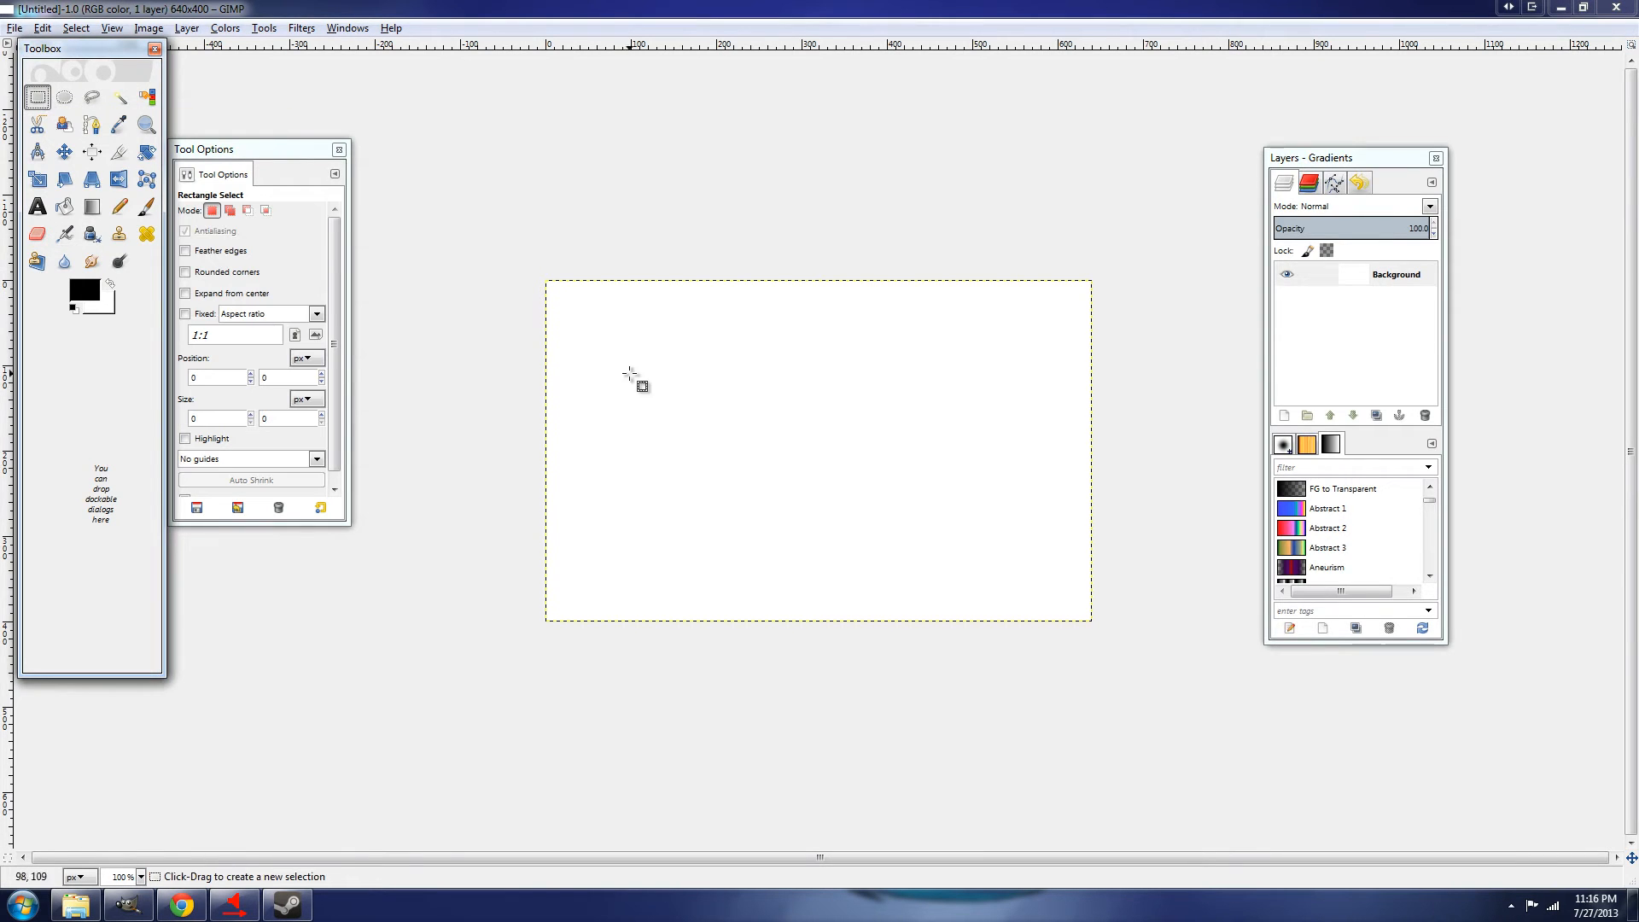
key("Tab")
left_click_drag(599, 351, 889, 446)
key("Tab")
left_click(76, 28)
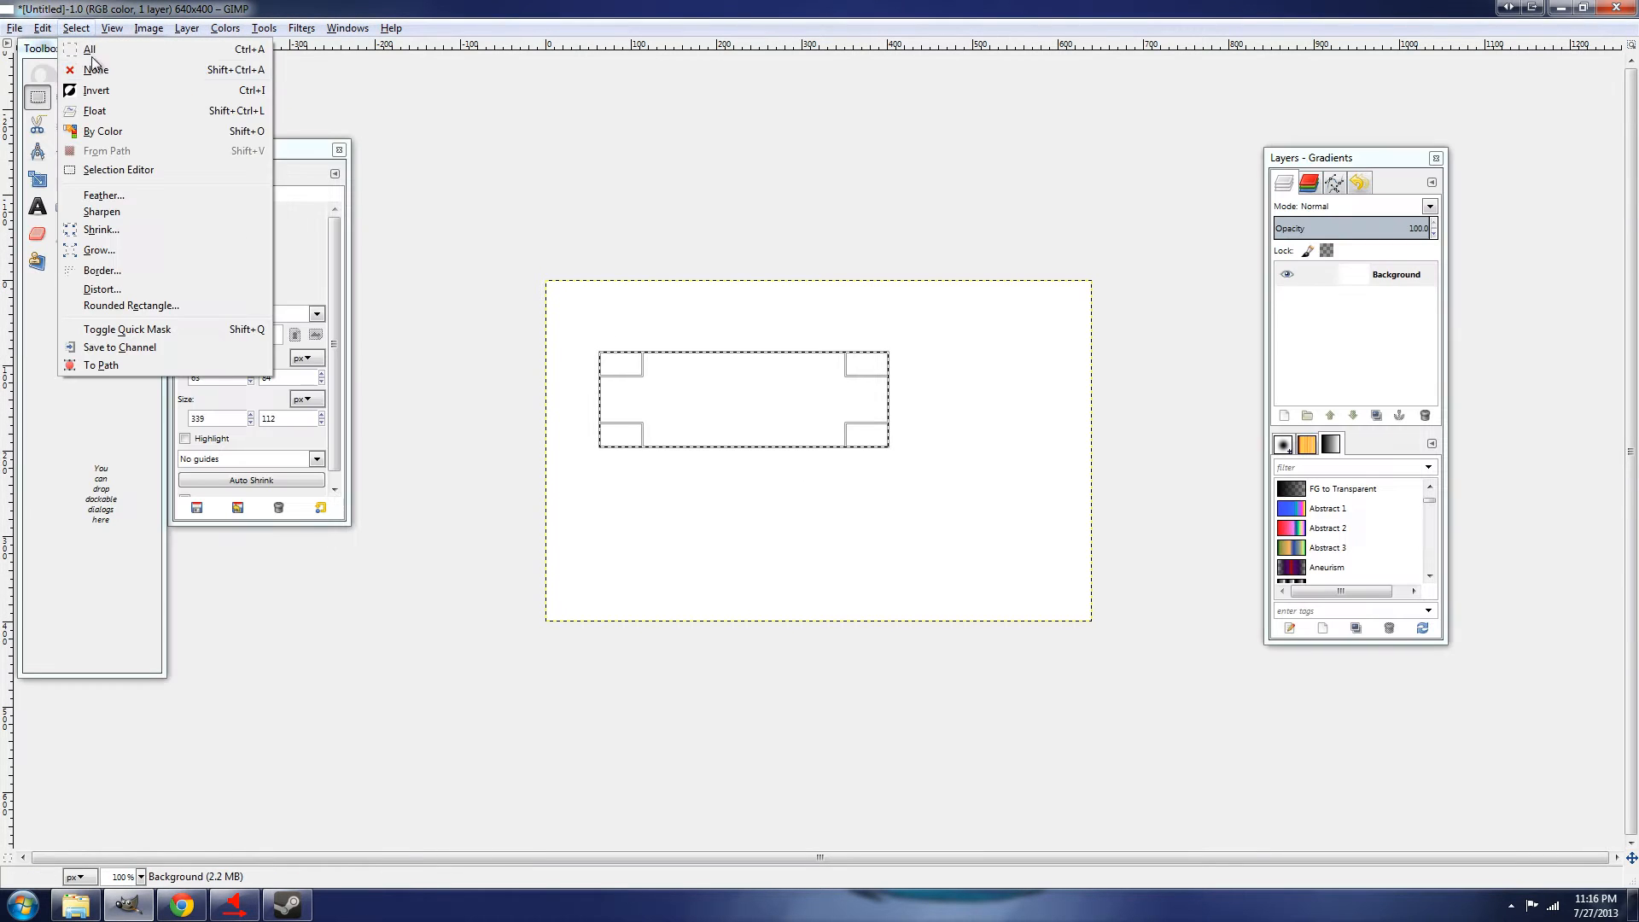
left_click(74, 436)
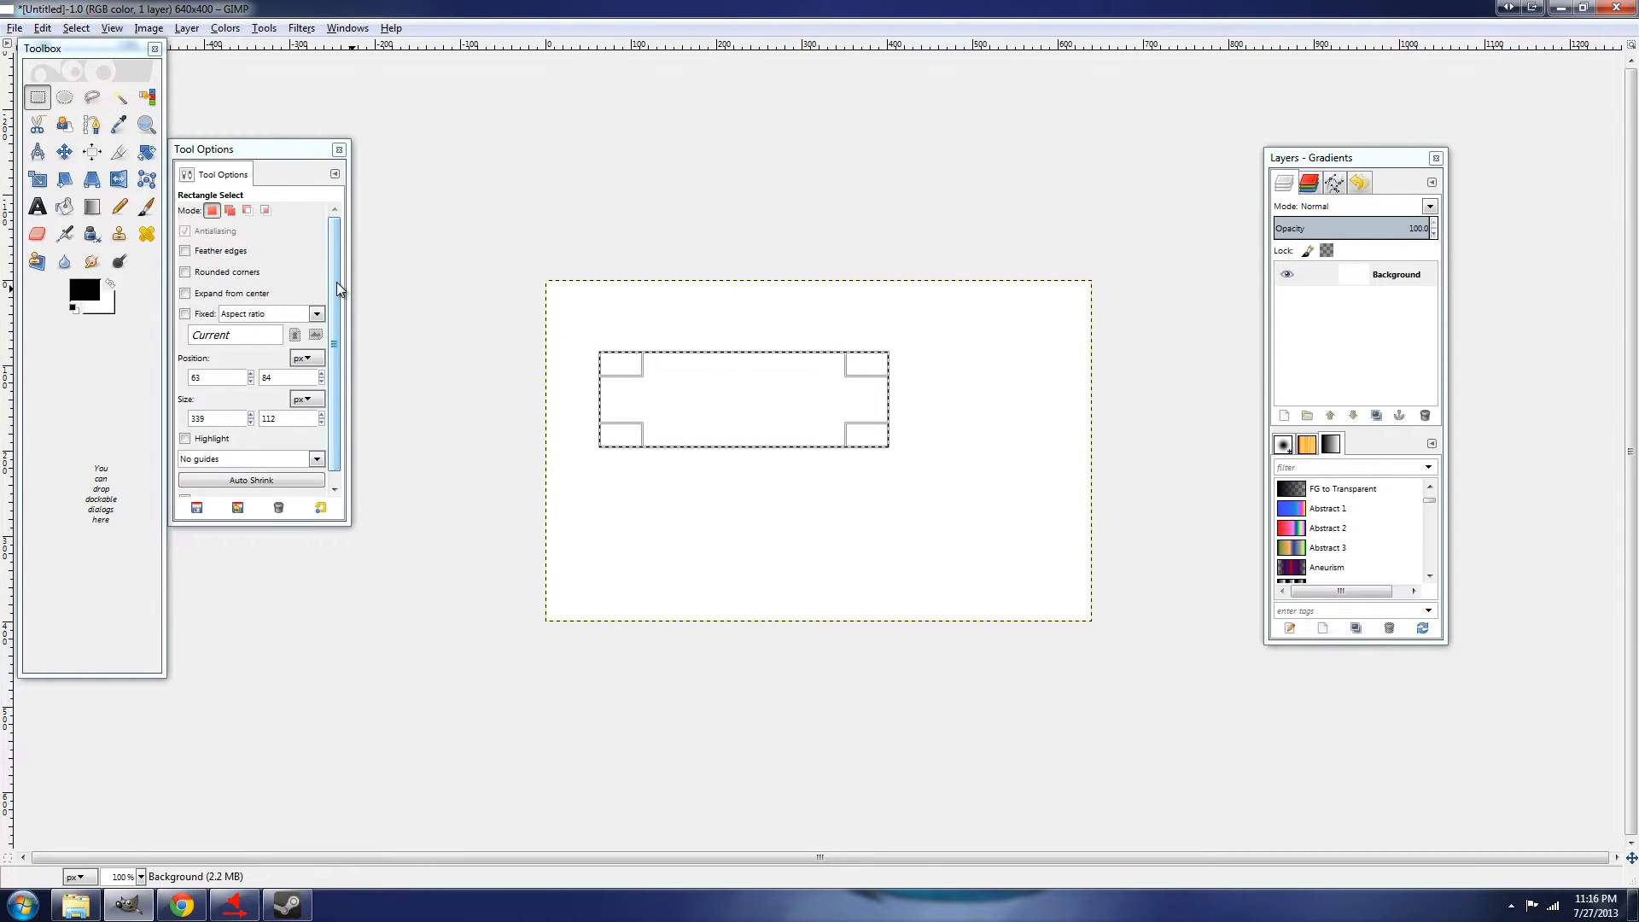
Dismiss the rectangular selection and draw an elliptical one about 327 × 172 px near the middle of the canvas
left_click(65, 98)
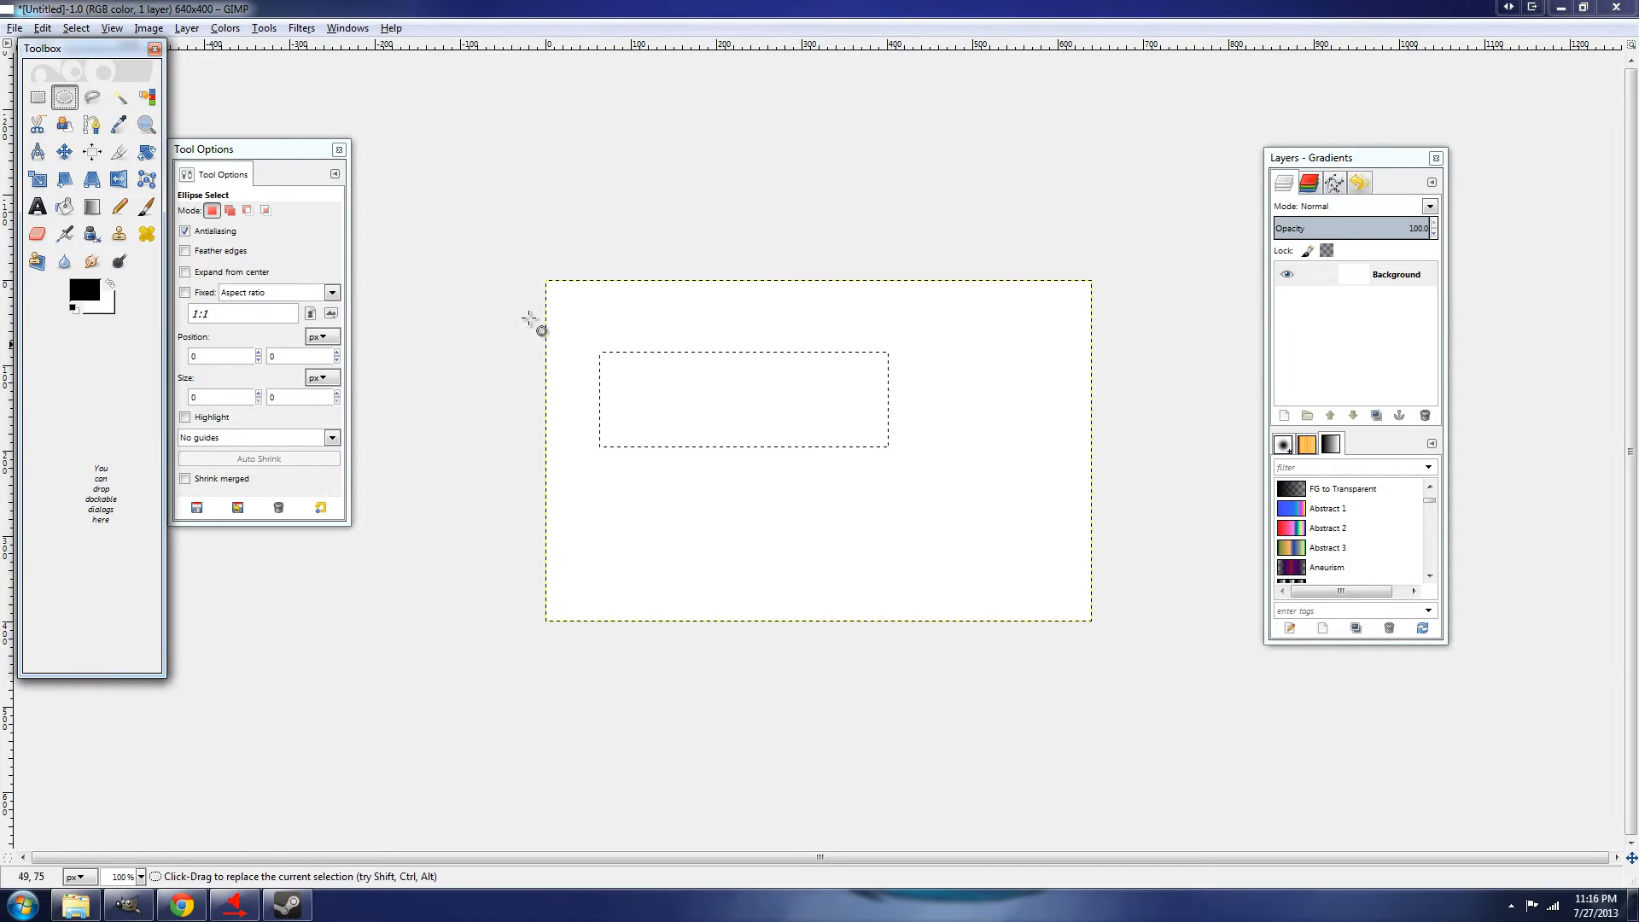
left_click(76, 28)
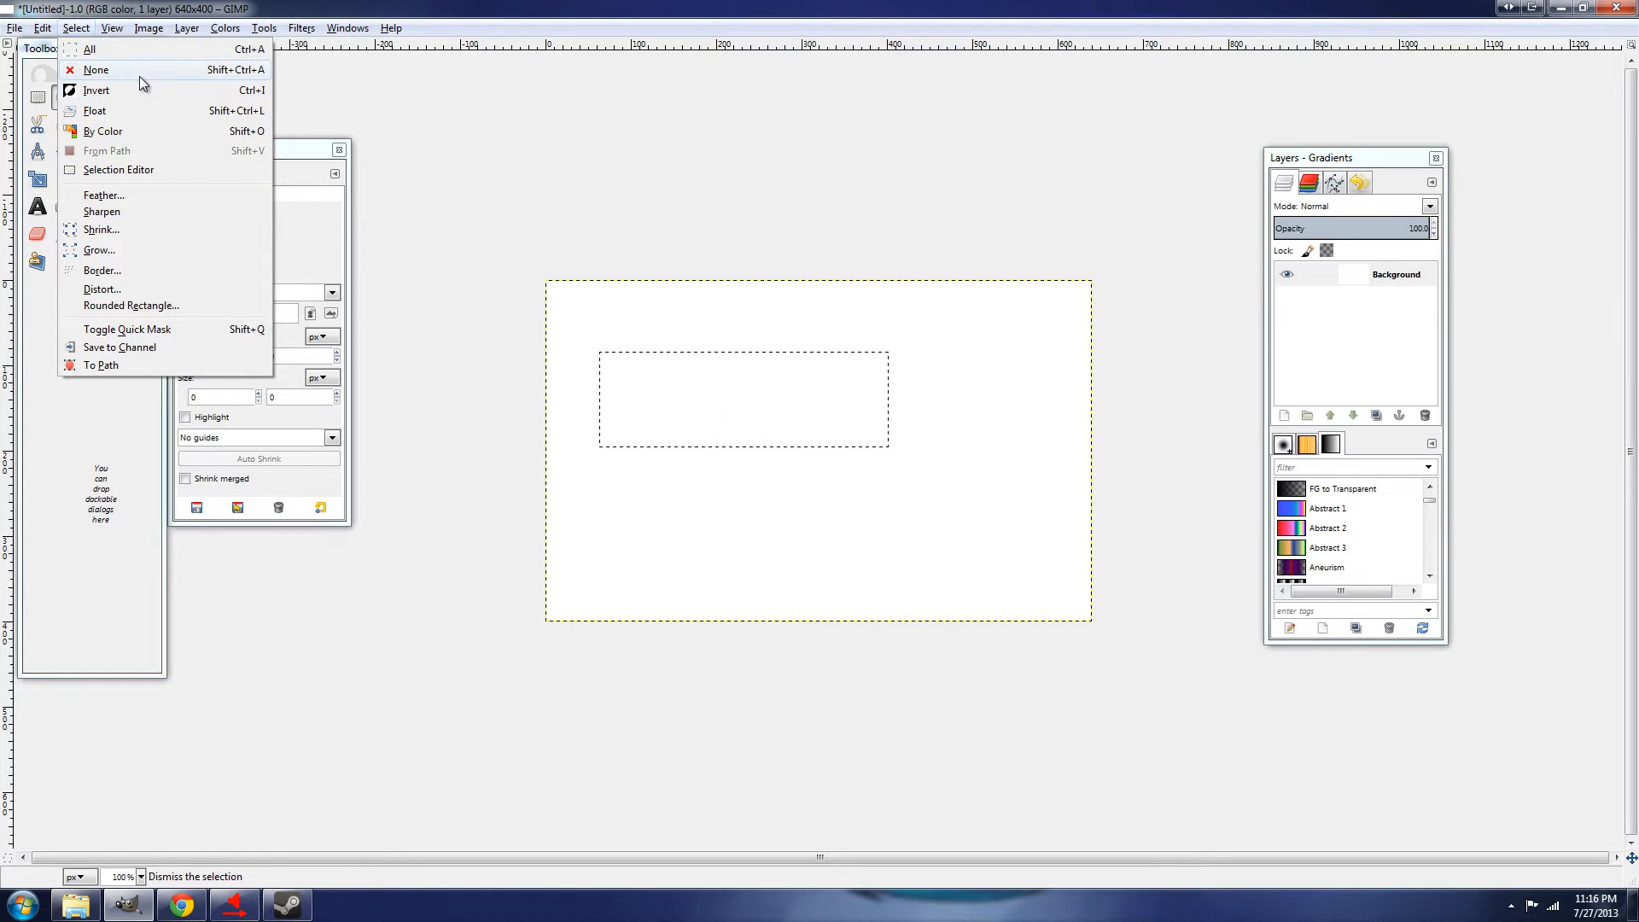
left_click(95, 70)
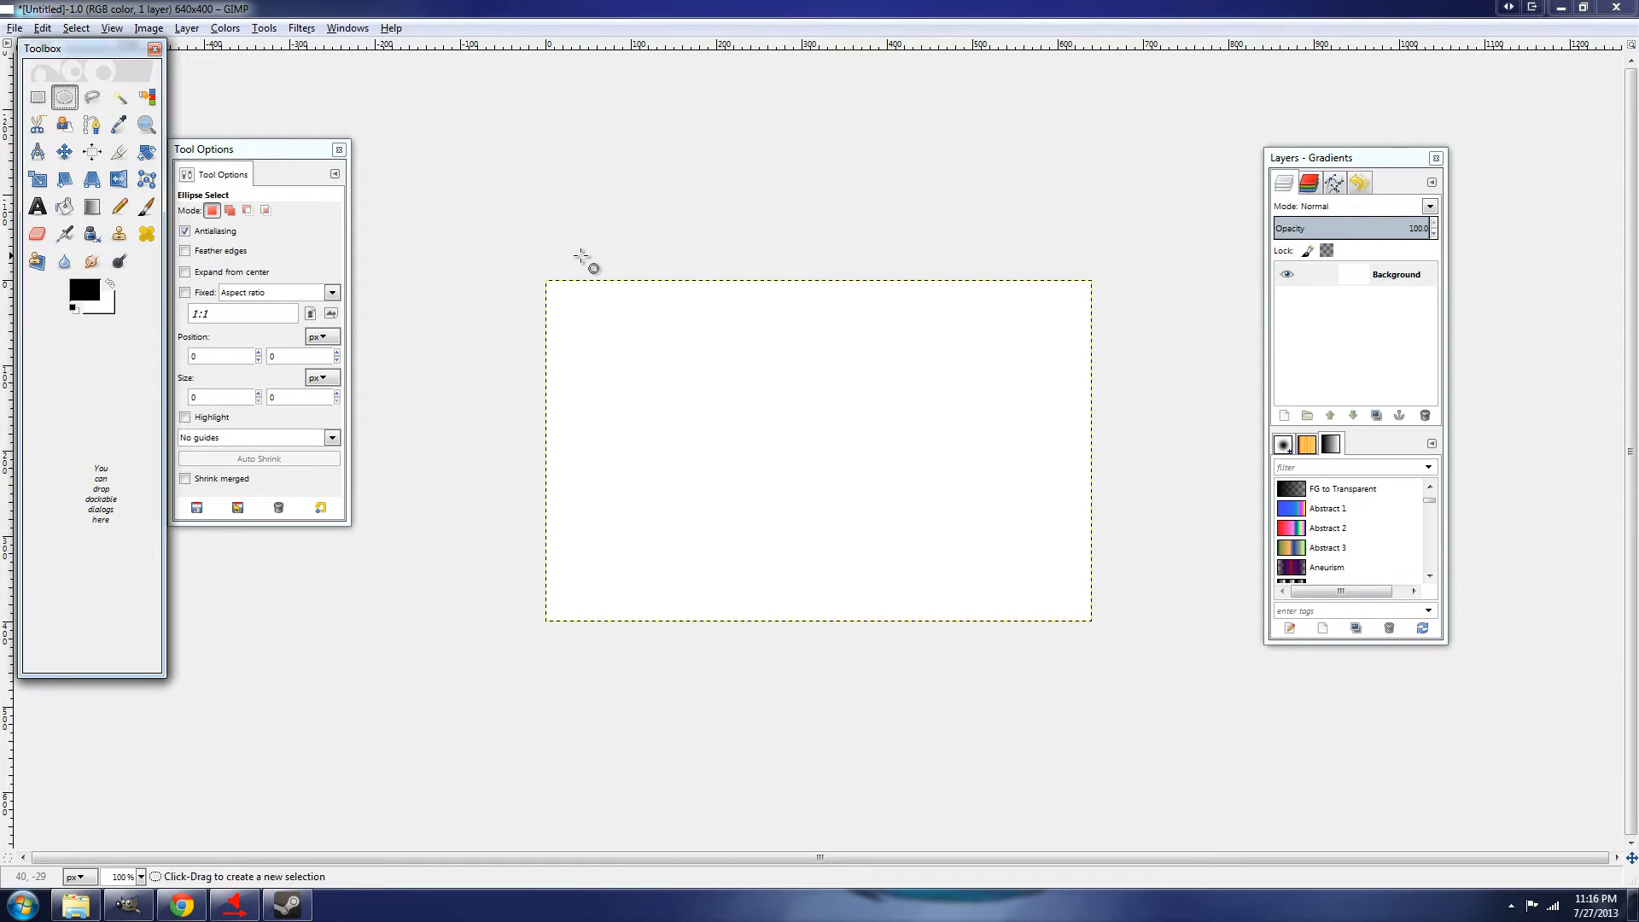
key("Tab")
left_click_drag(799, 410, 928, 494)
key("Tab")
left_click(224, 28)
left_click(59, 461)
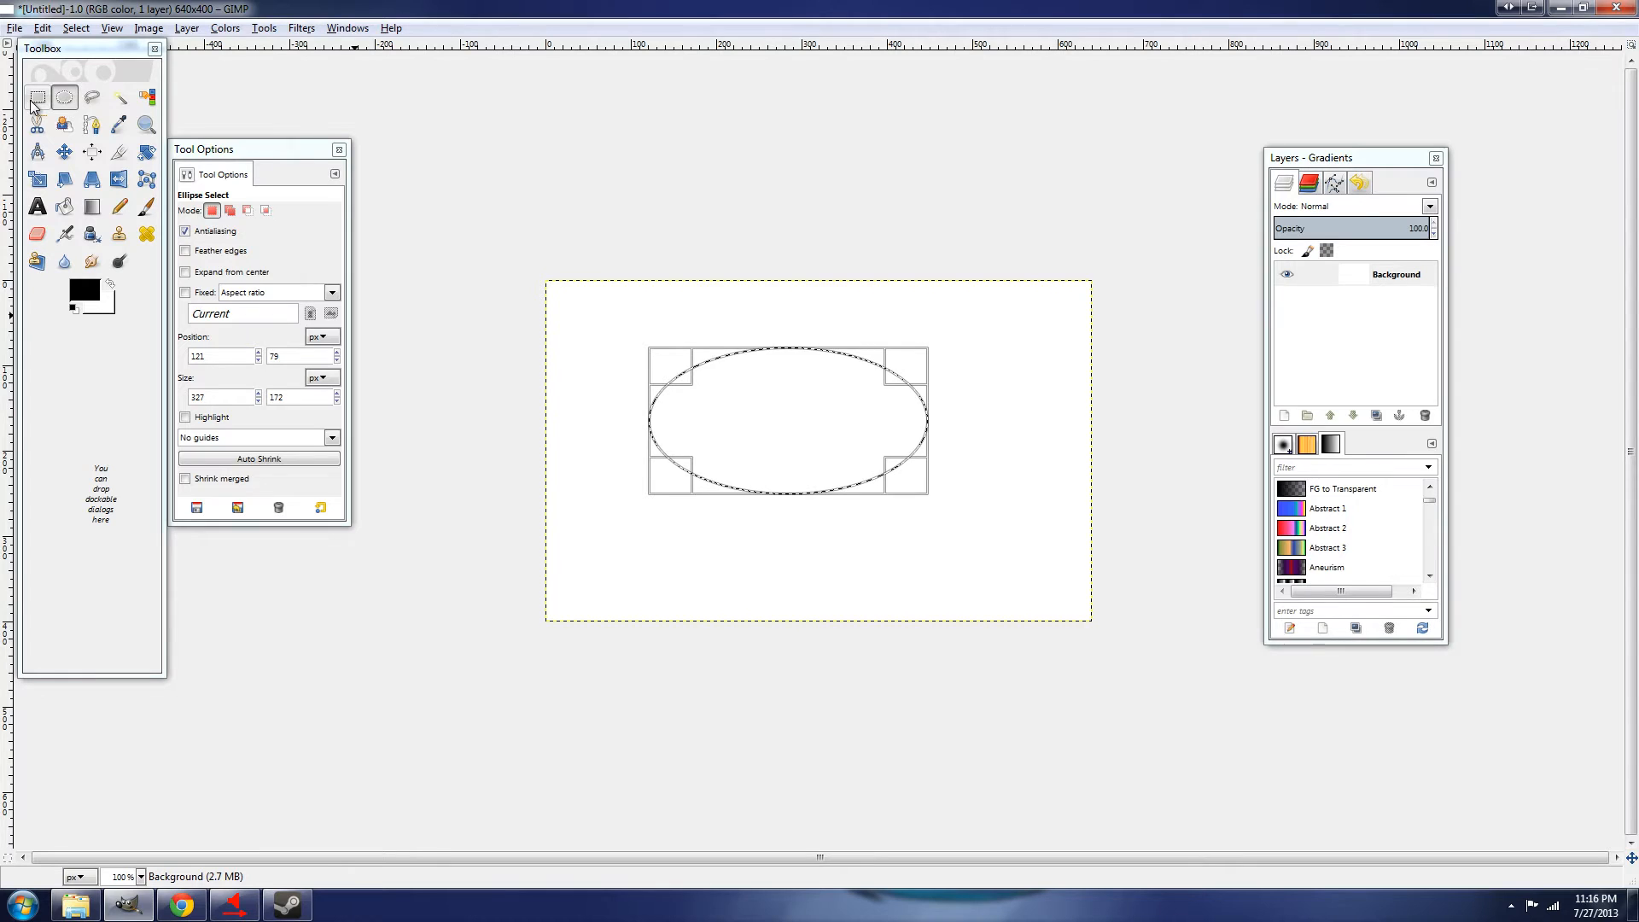
Dismiss the elliptical selection and outline a closed irregular area near the canvas center with Free Select
left_click(92, 98)
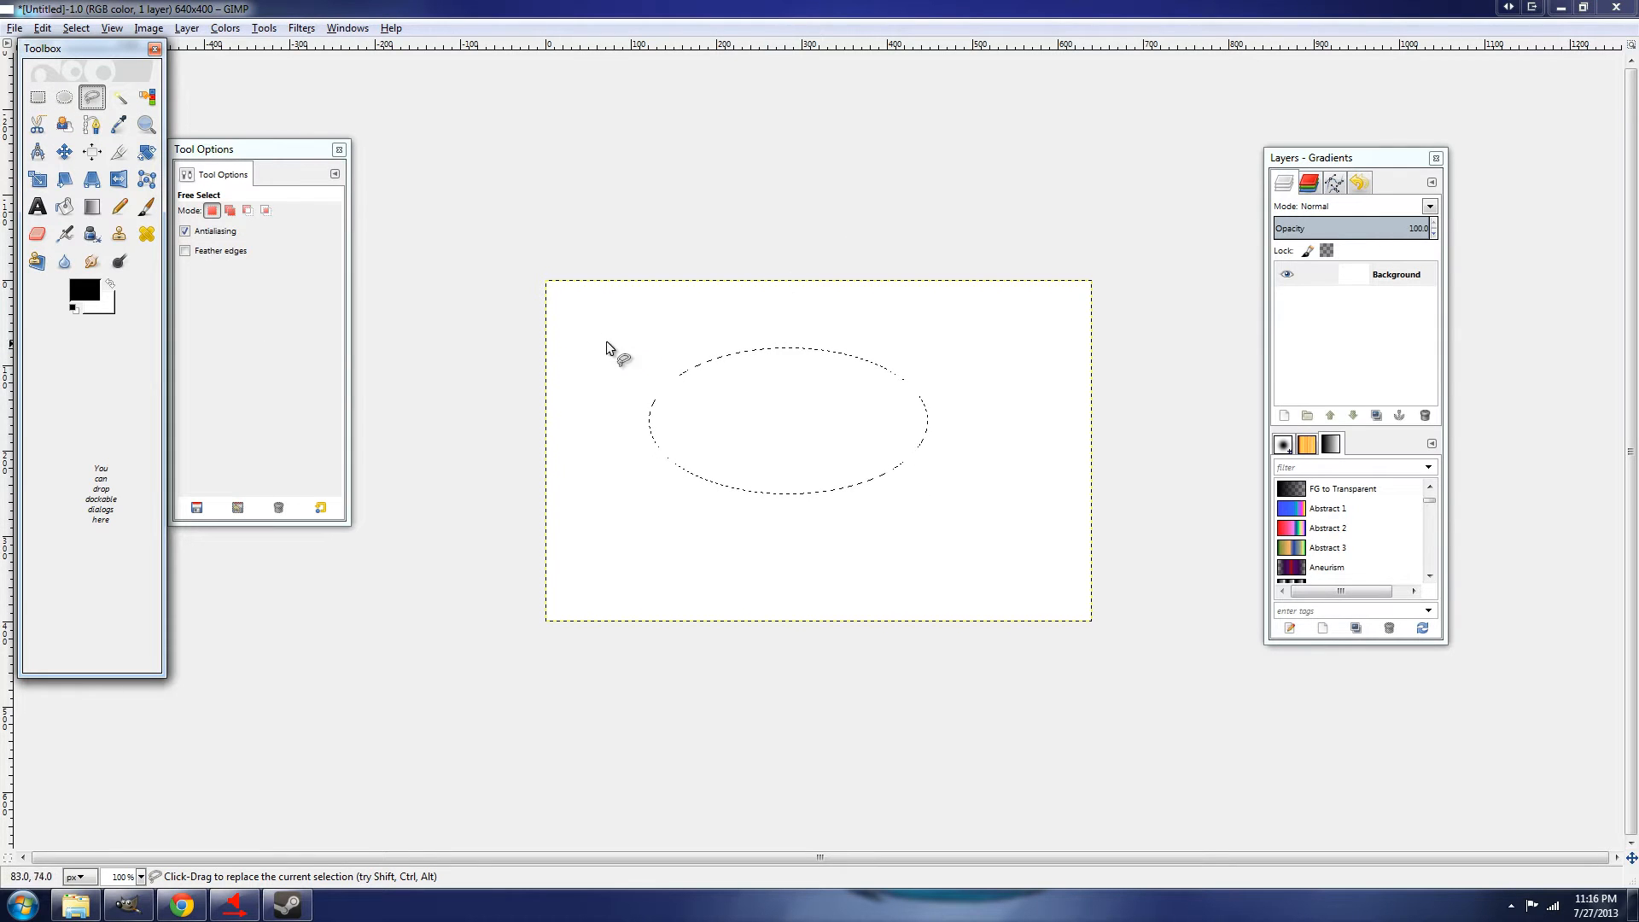
key("alt+s")
key("n")
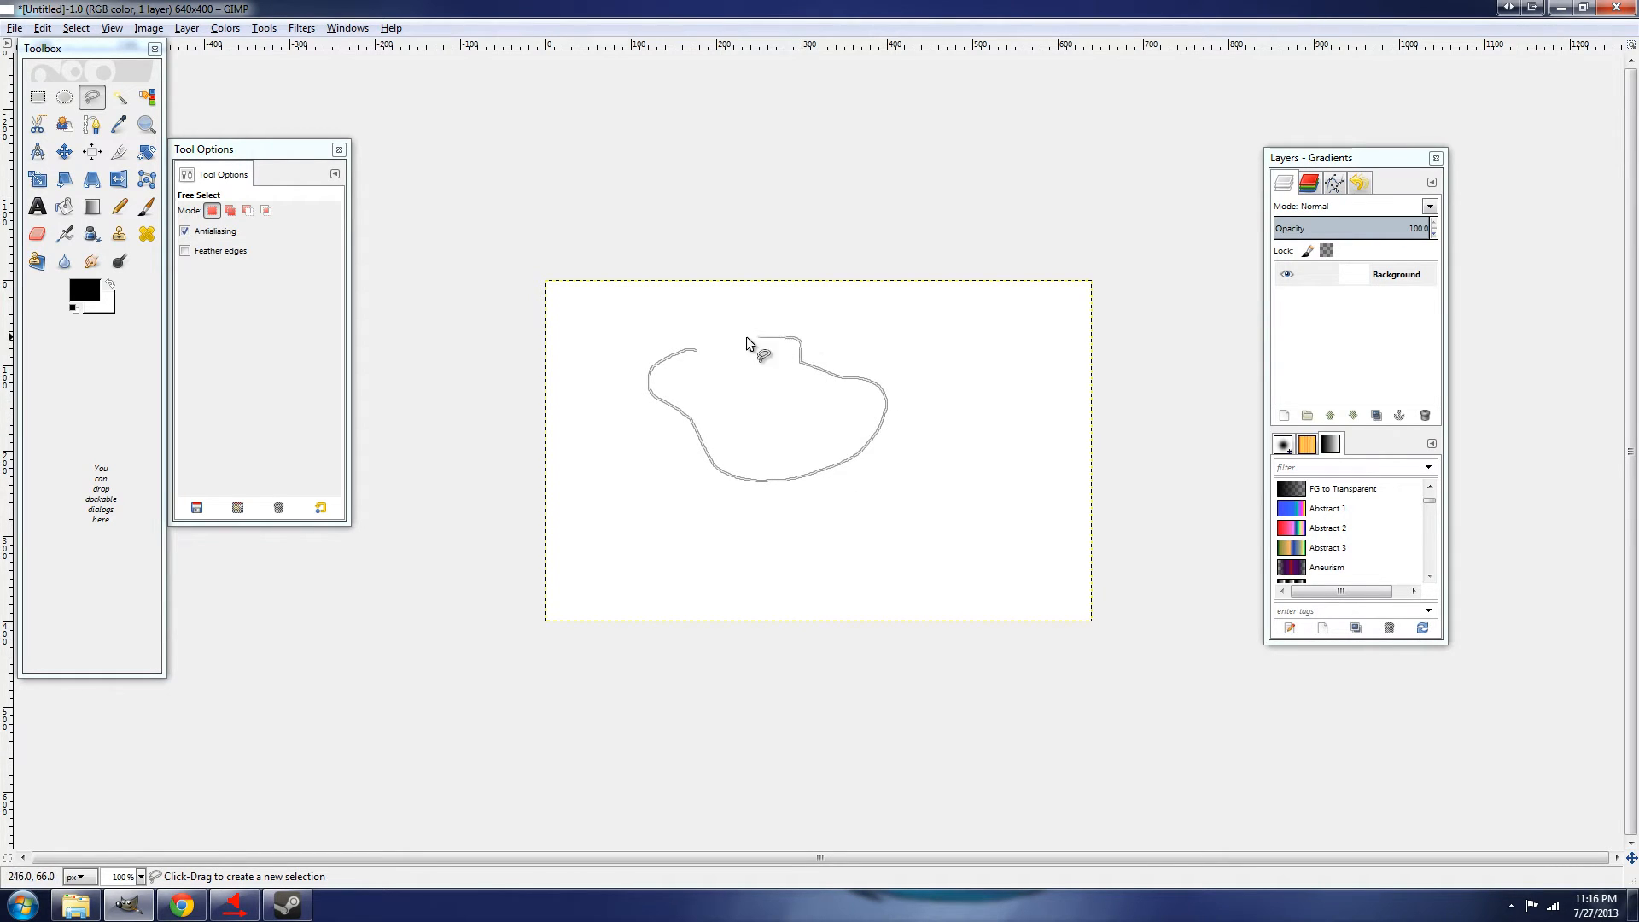
left_click(695, 350)
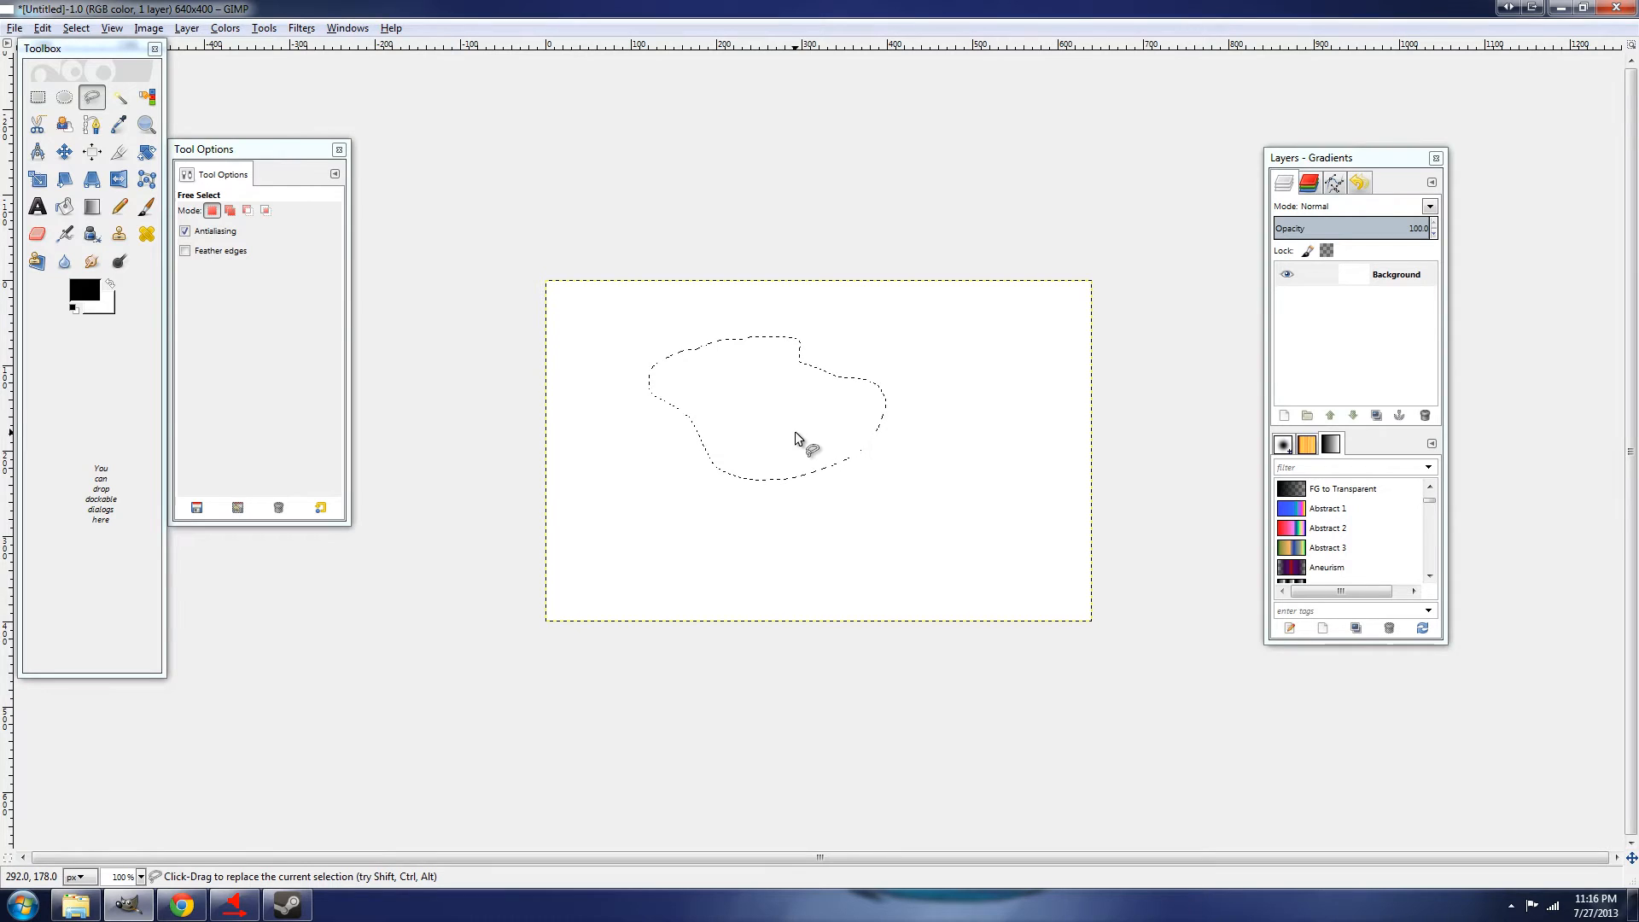
Dismiss the freehand selection and paint a short, thick black stroke on the left half of the canvas with the Paintbrush
left_click(76, 28)
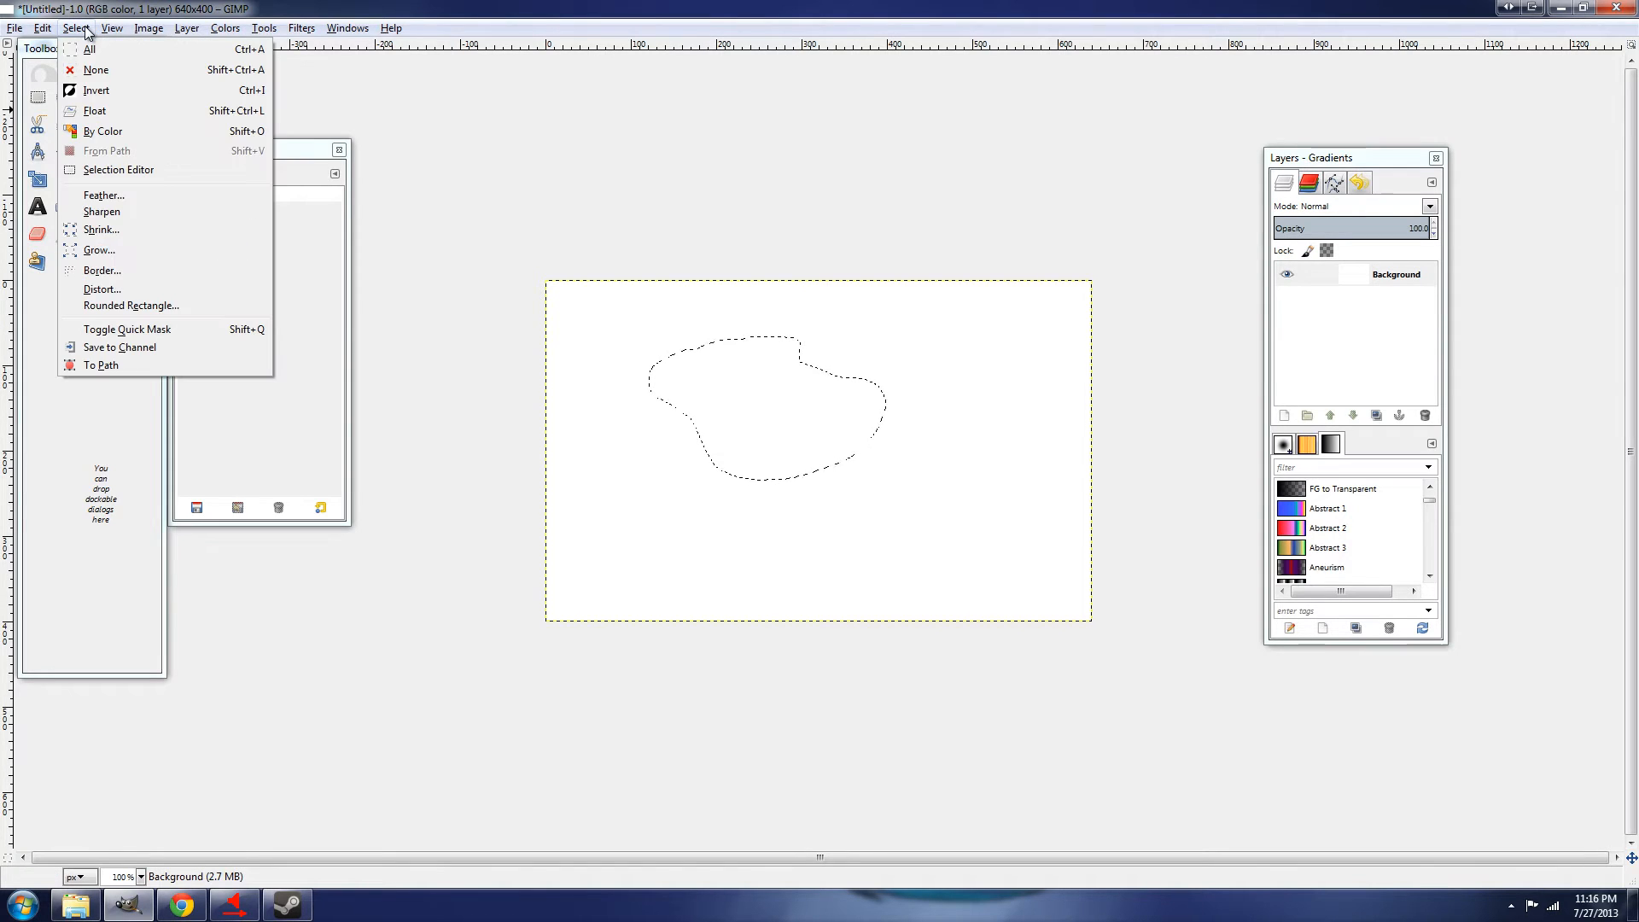
left_click(96, 70)
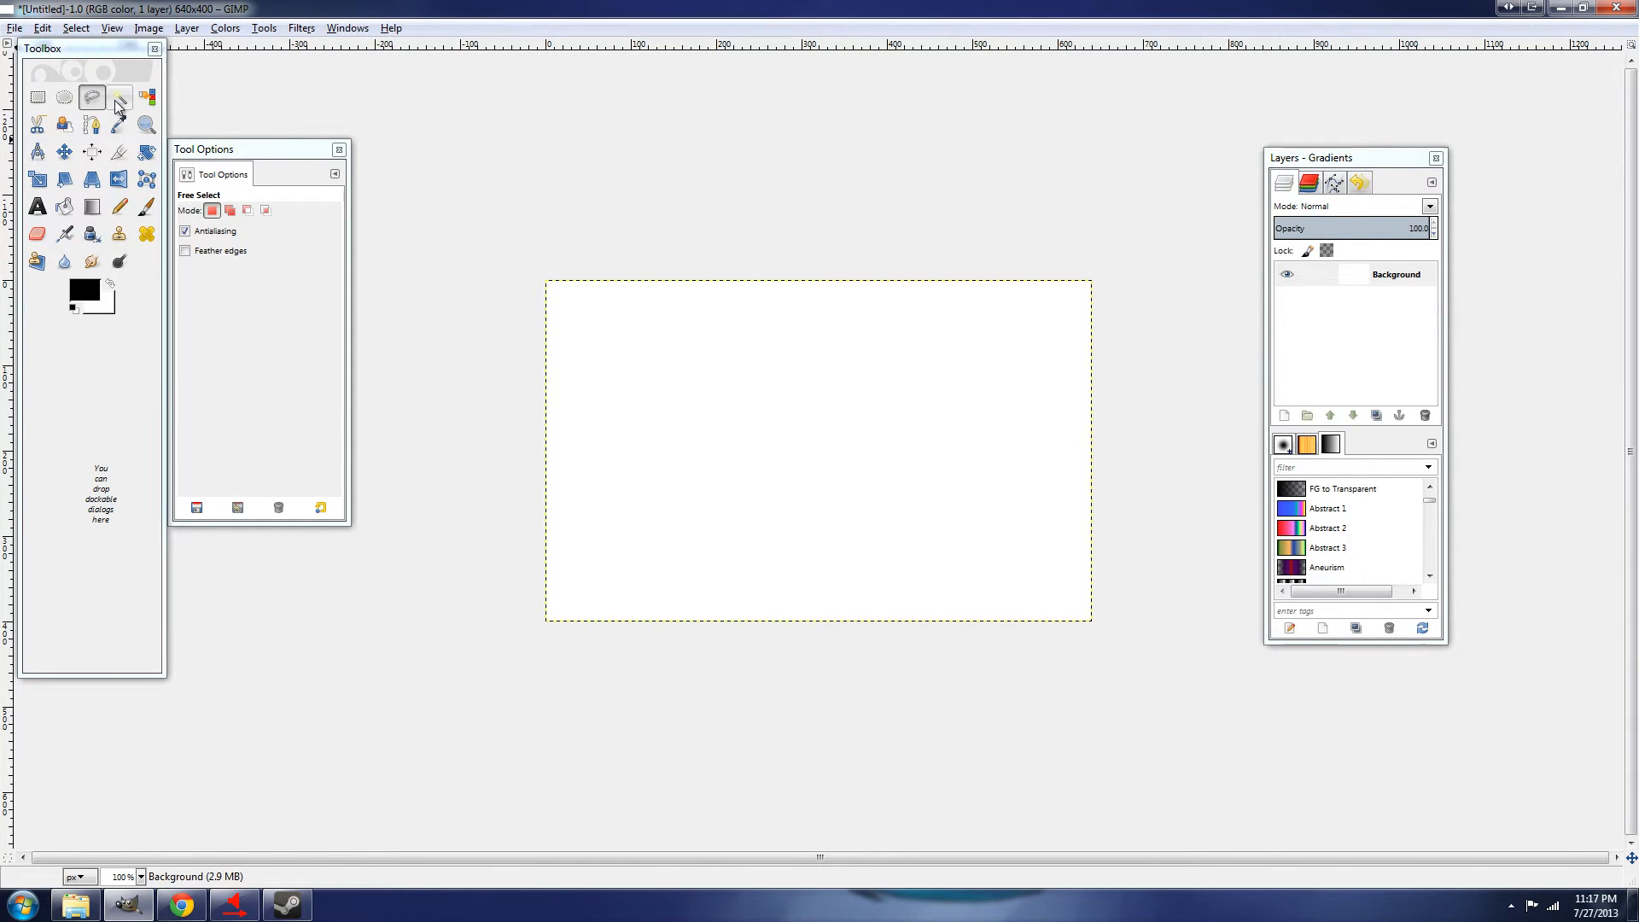
left_click(119, 99)
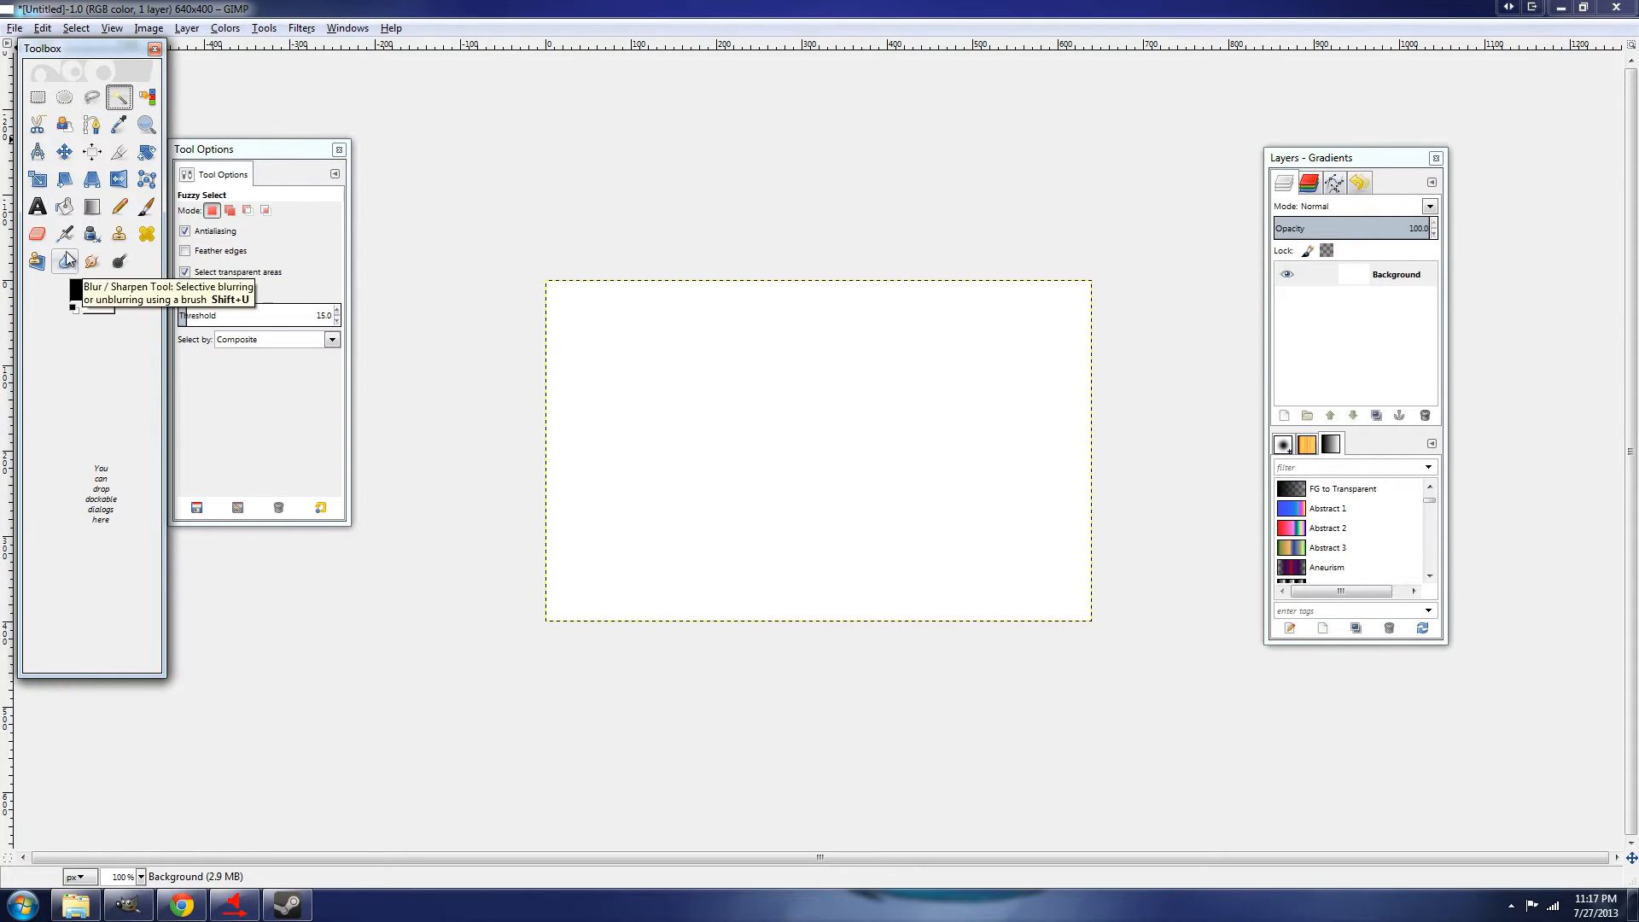
left_click(146, 205)
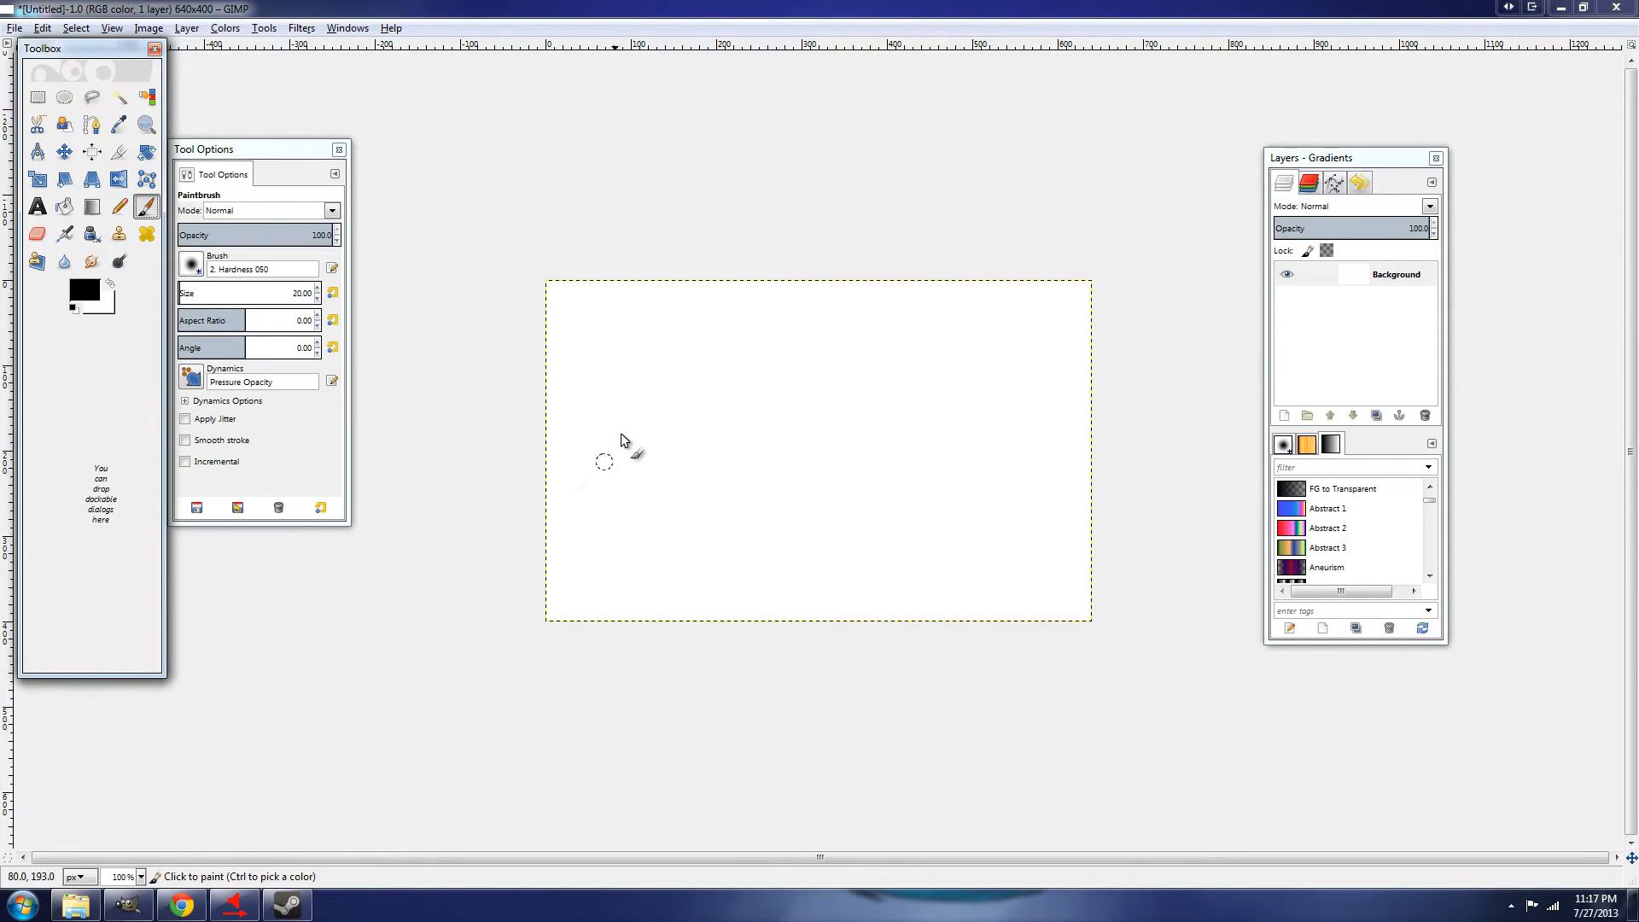
left_click_drag(610, 420, 709, 409)
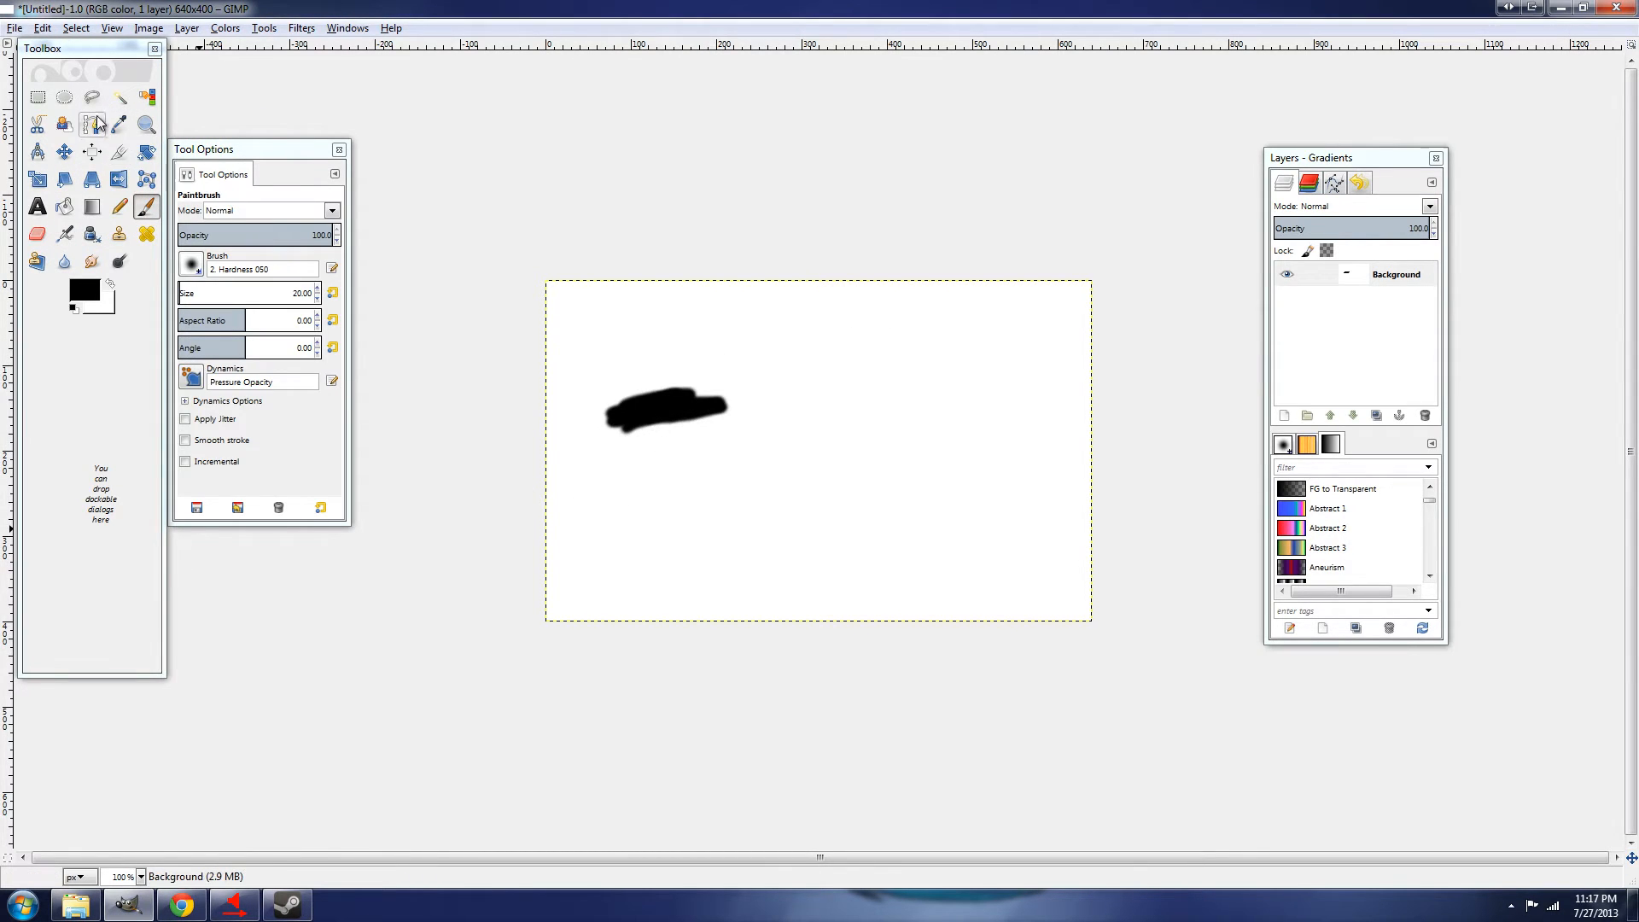
Select the black stroke with Fuzzy Select and delete the selected pixels
left_click(118, 99)
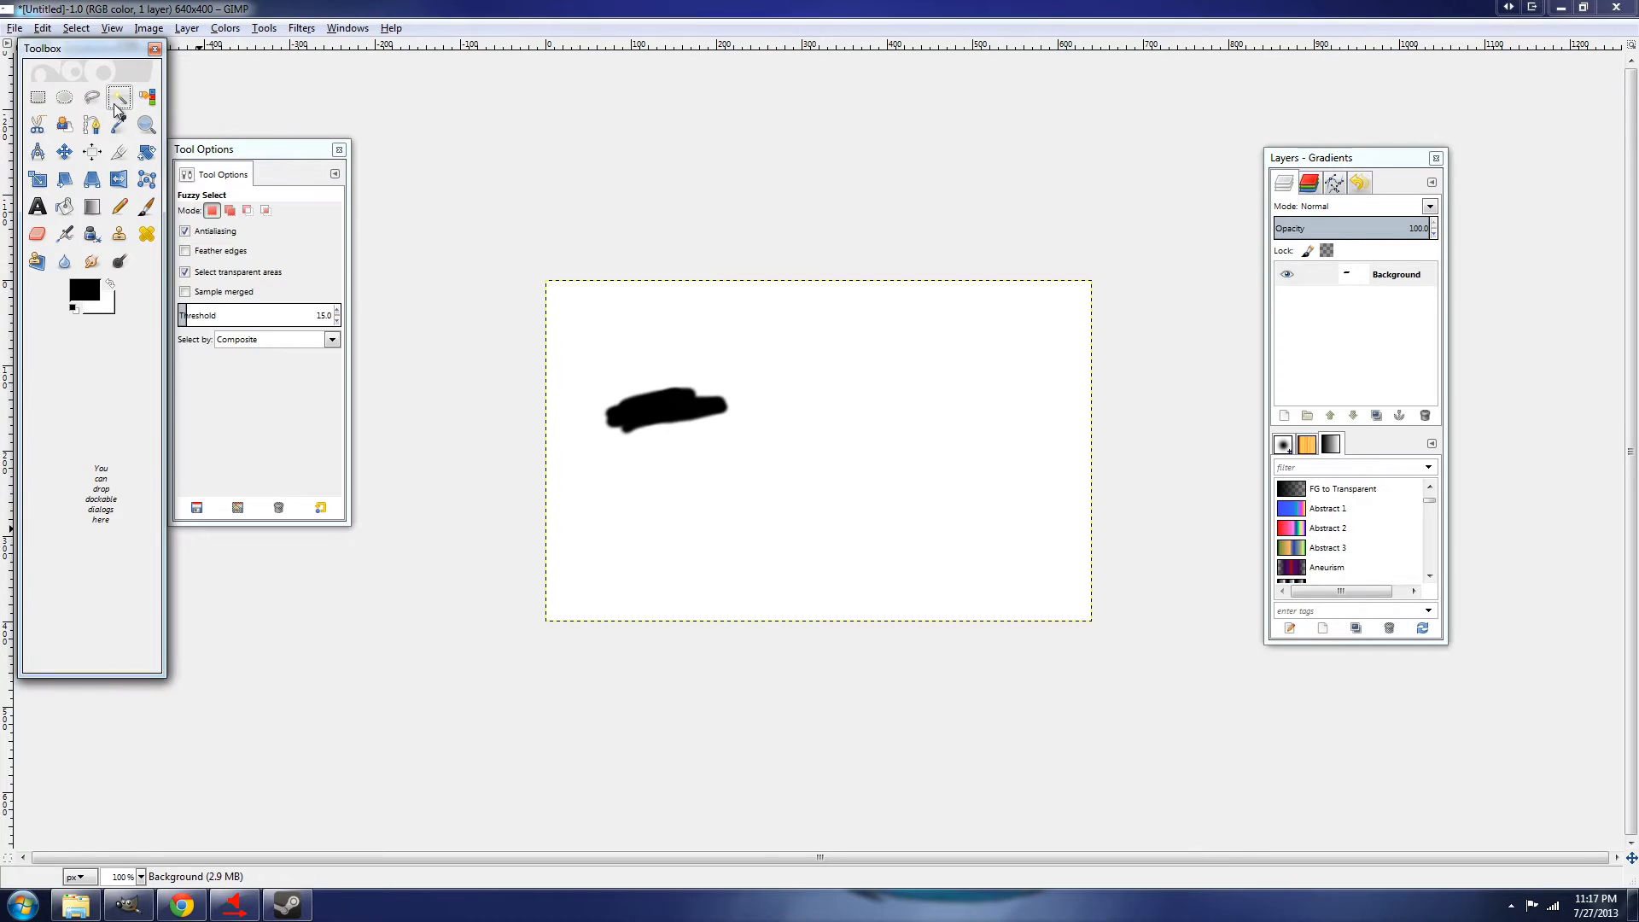
left_click(664, 411)
key("Tab")
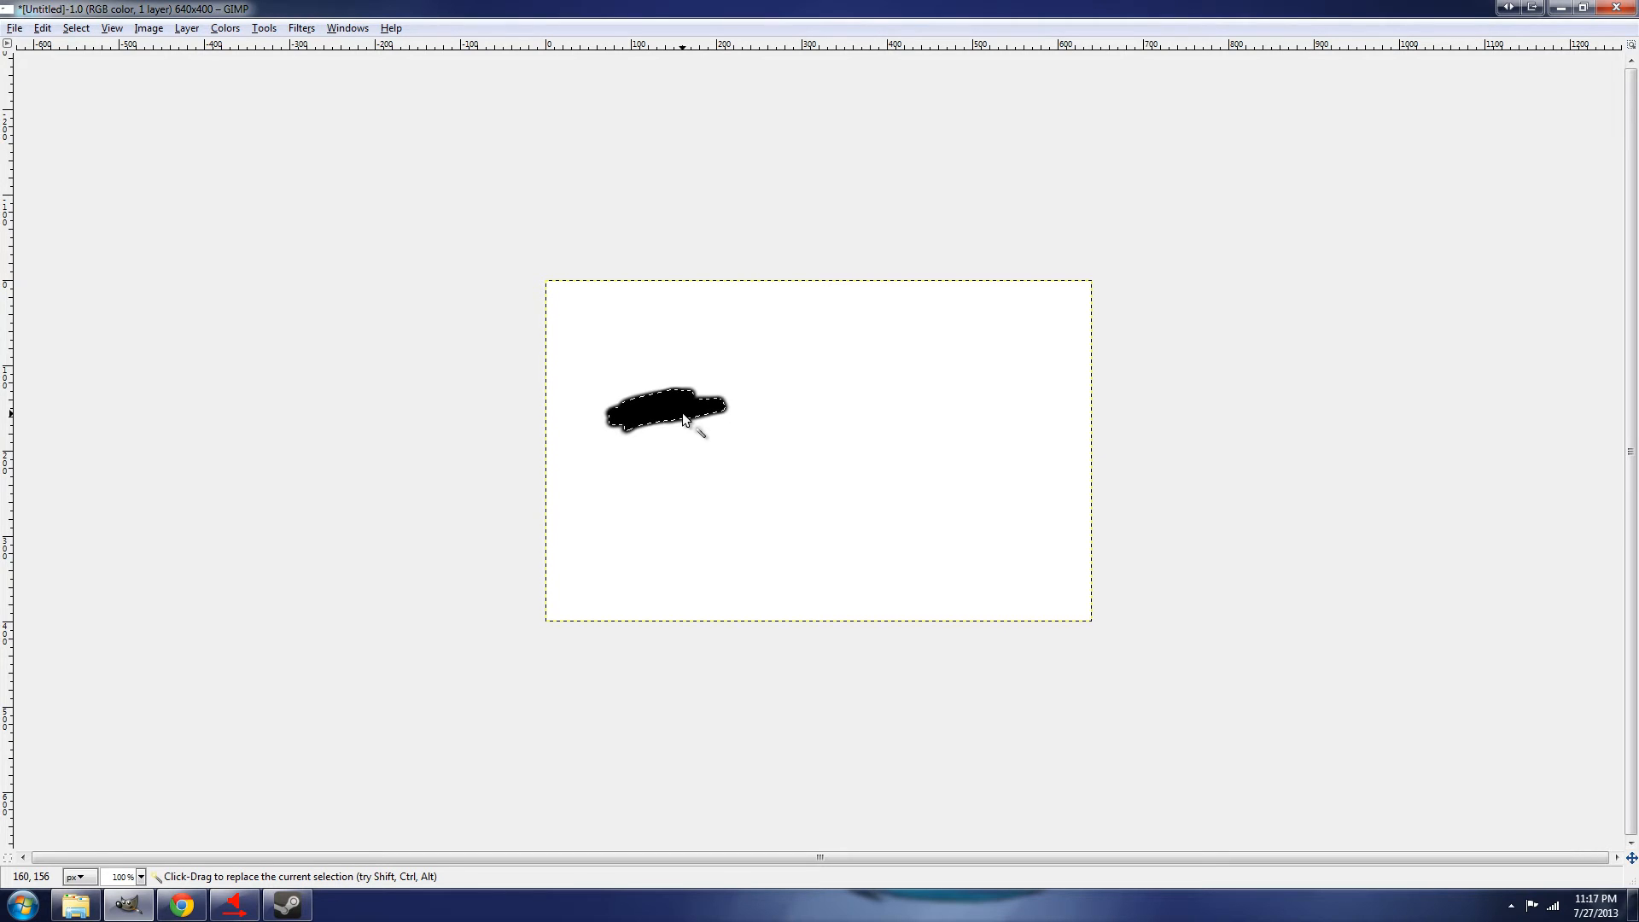
key("Delete")
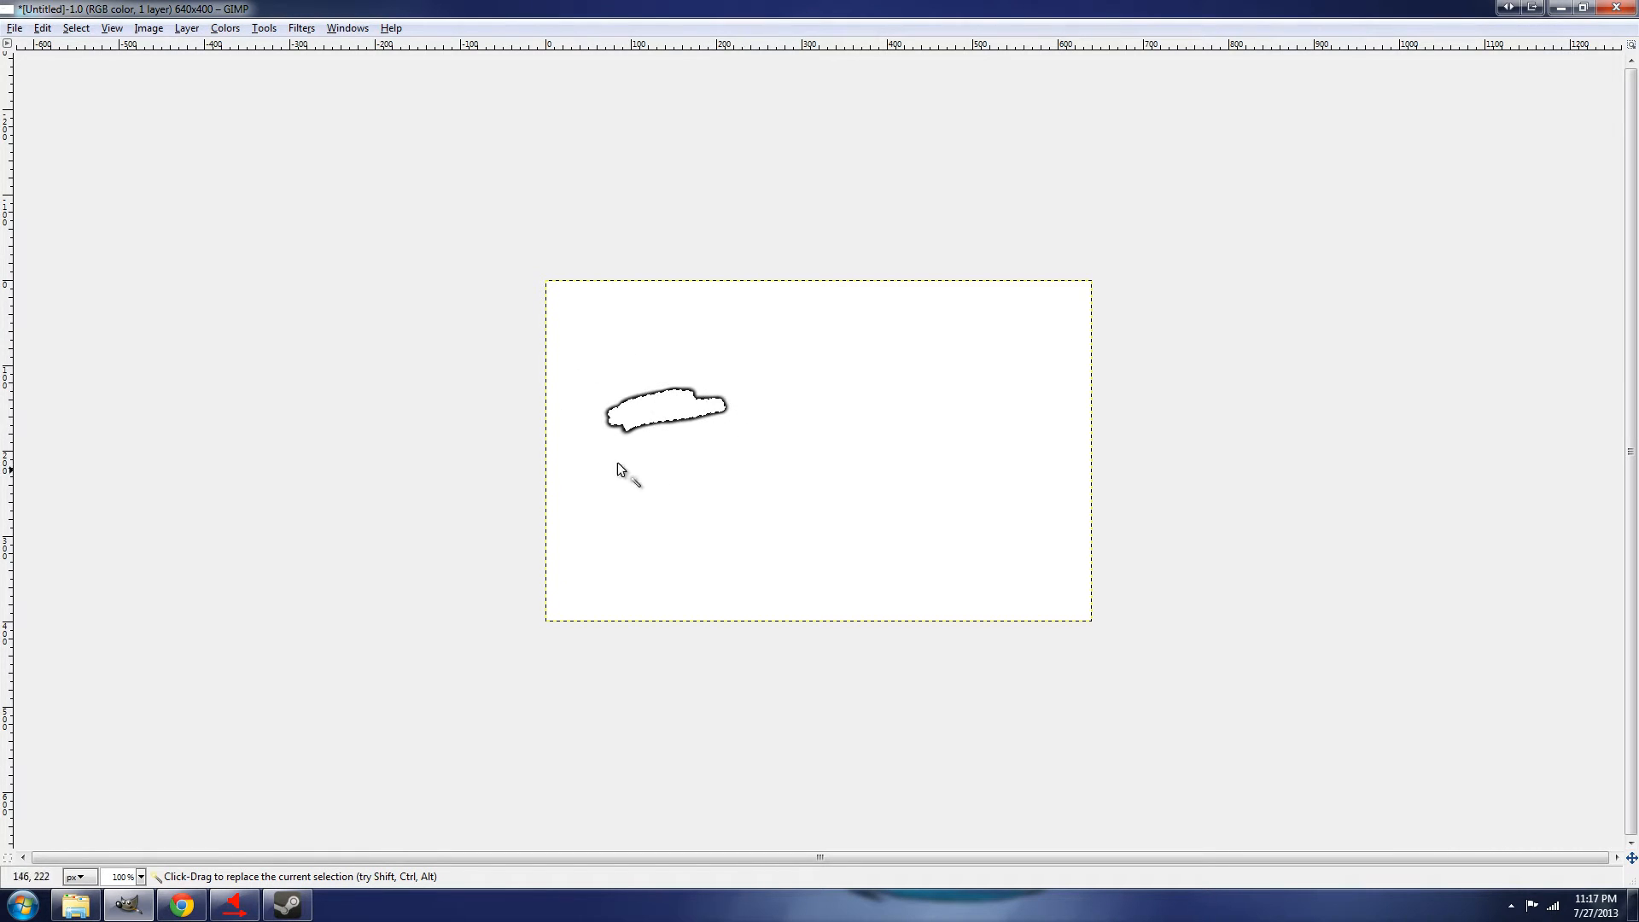
Dismiss the current selection and select all white areas of the image with Select by Color
left_click(225, 26)
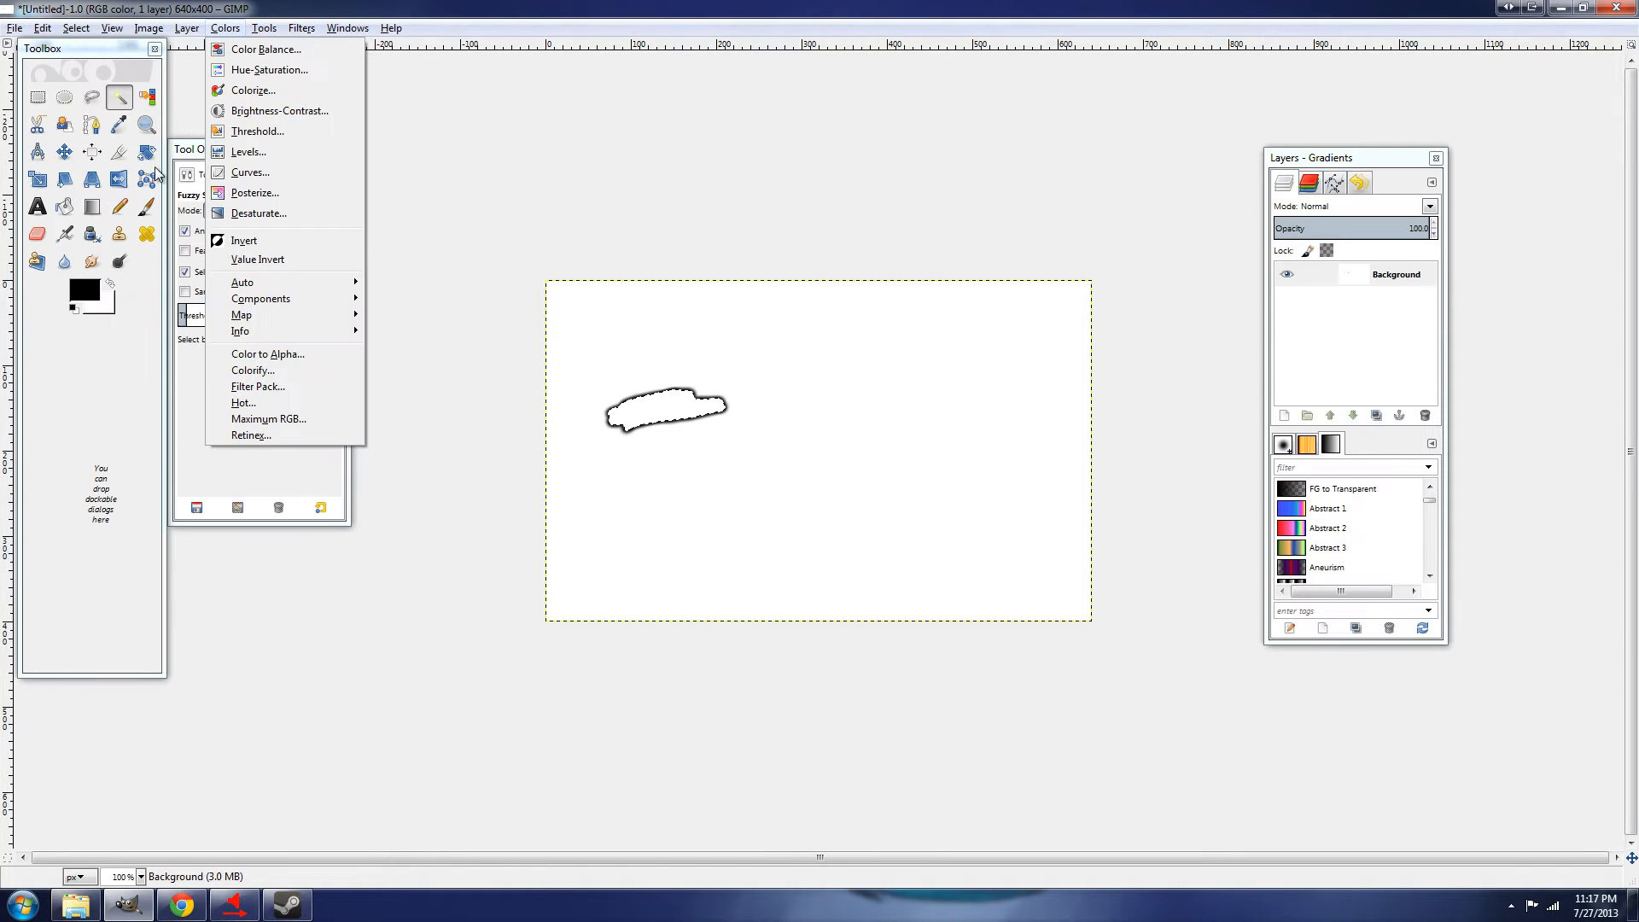
left_click(141, 204)
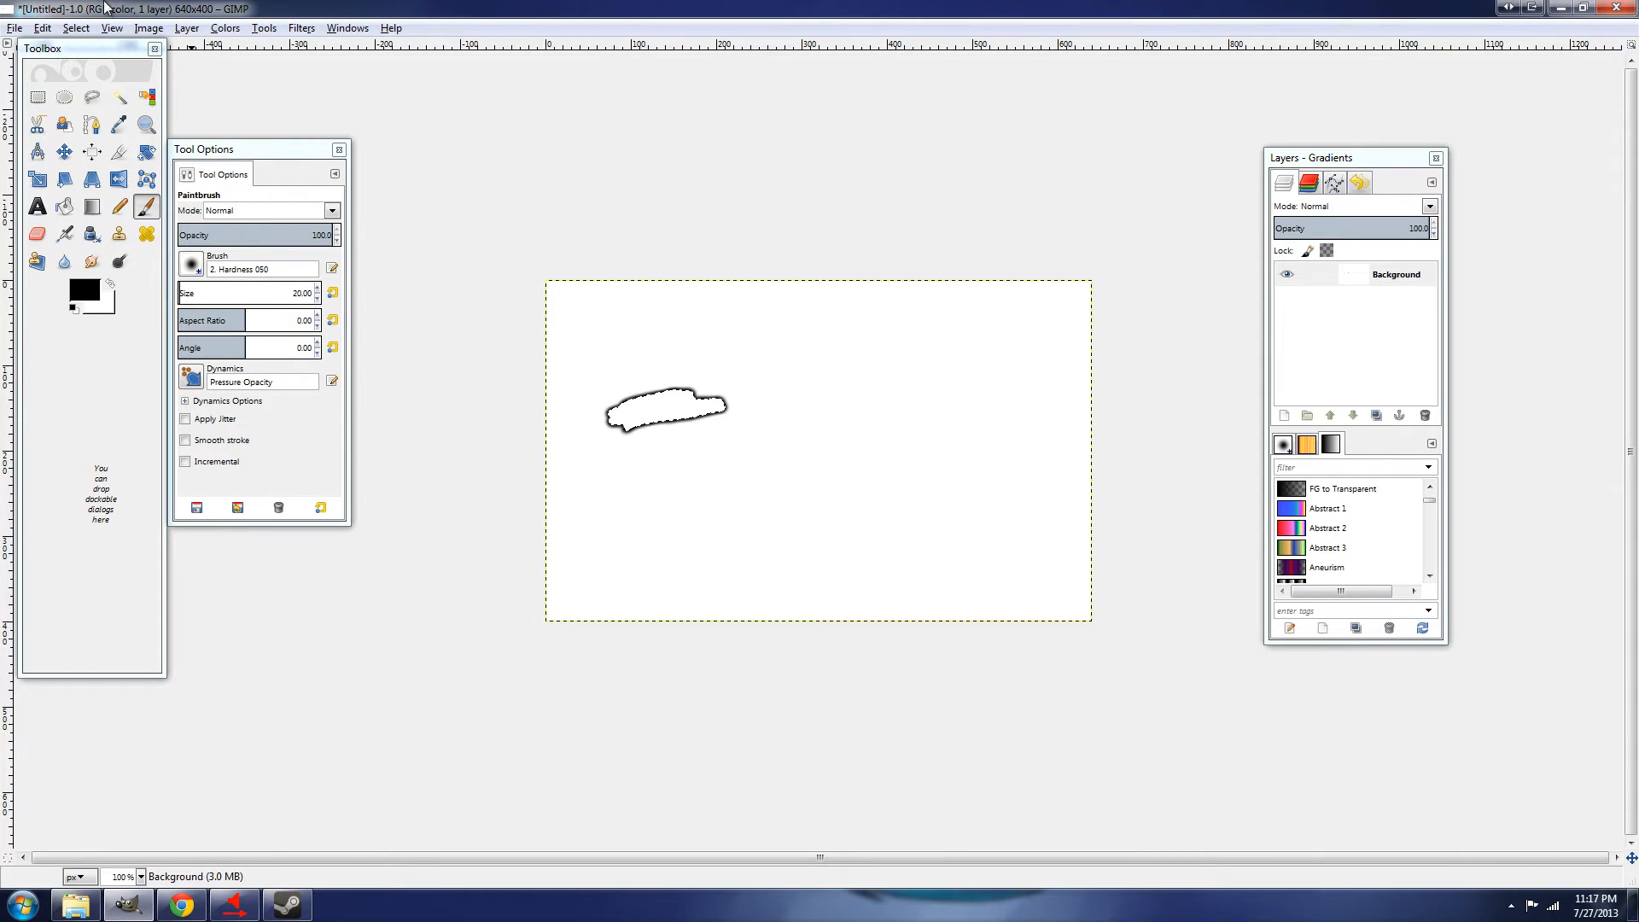
left_click(80, 28)
left_click(102, 75)
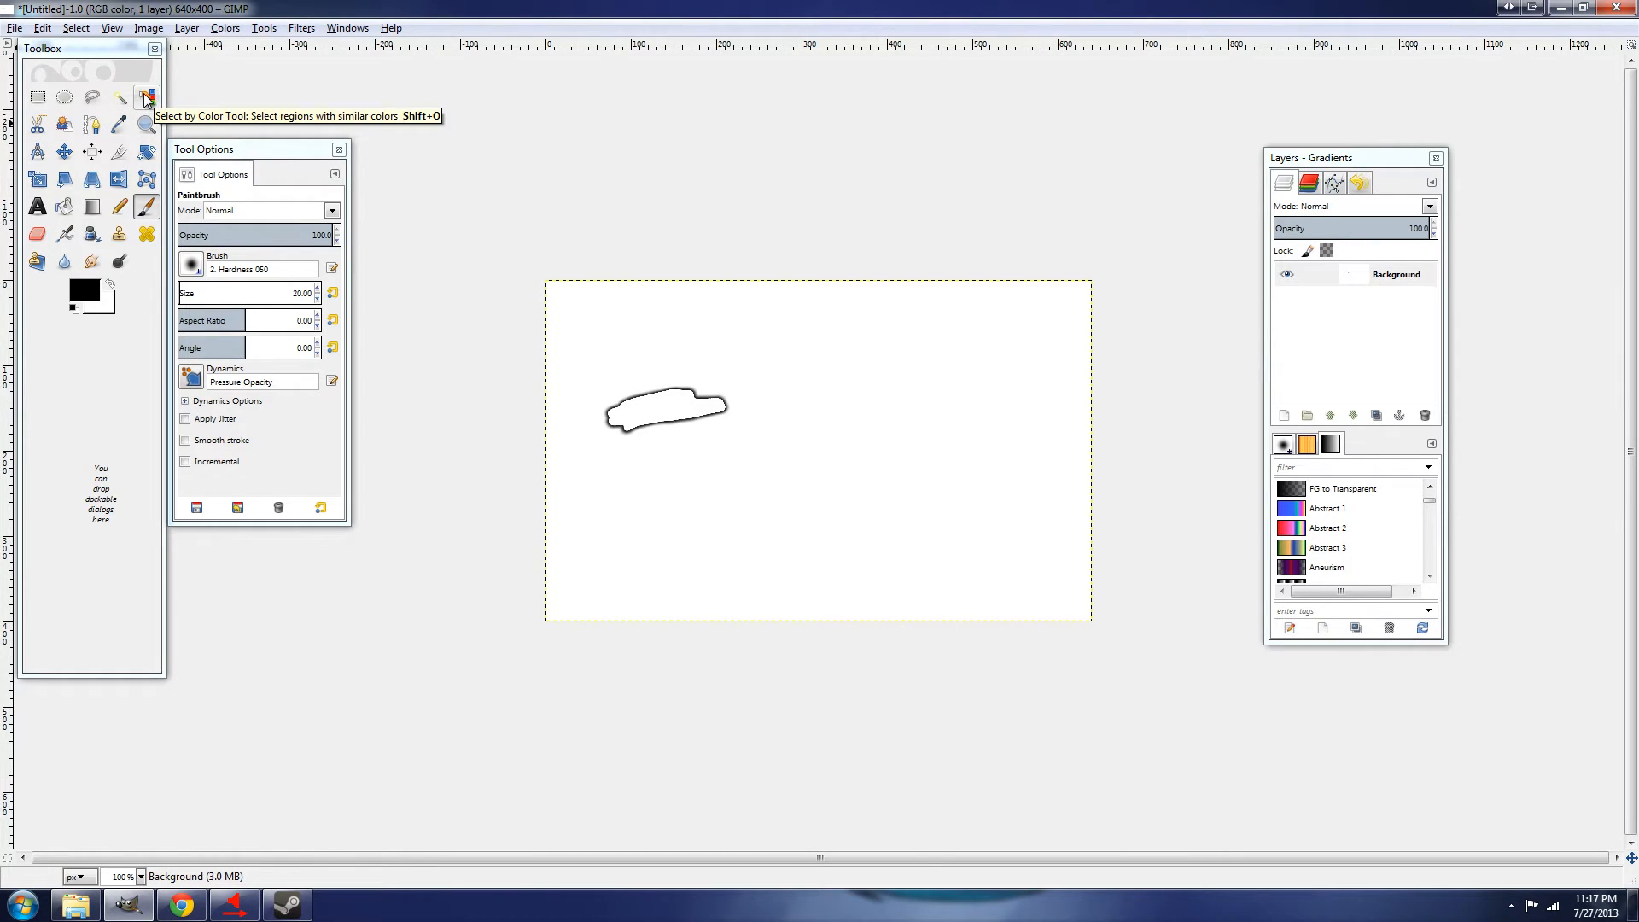
left_click(147, 97)
left_click(668, 411)
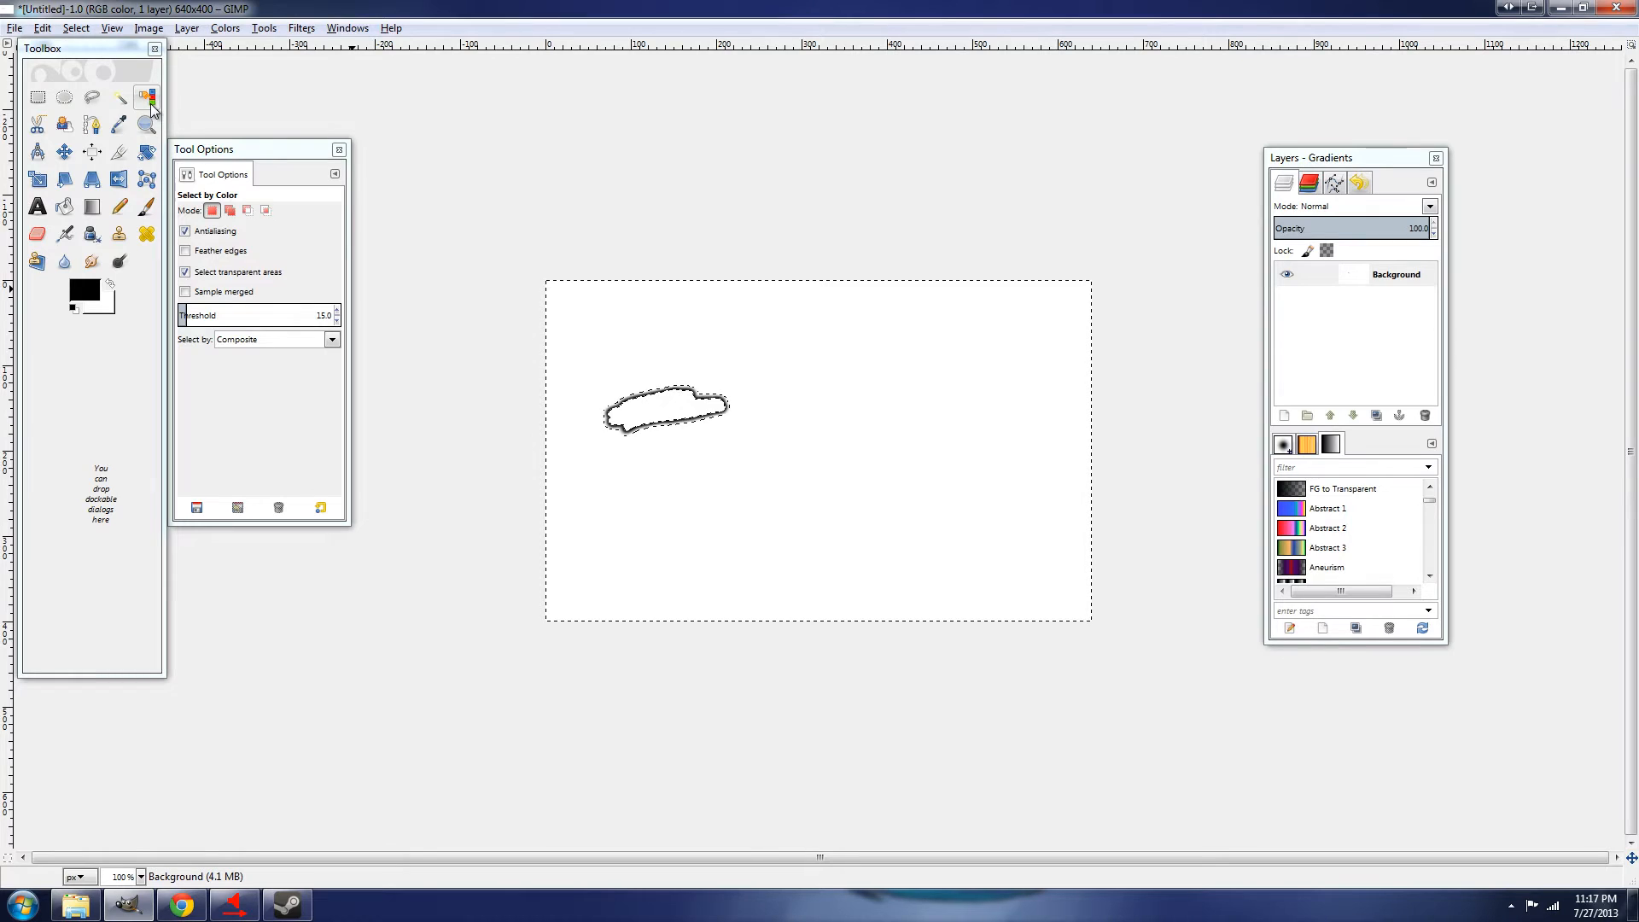
Trace a closed, upright outline right of the erased stroke with the Scissors Select tool
left_click(36, 128)
key("Tab")
left_click(820, 373)
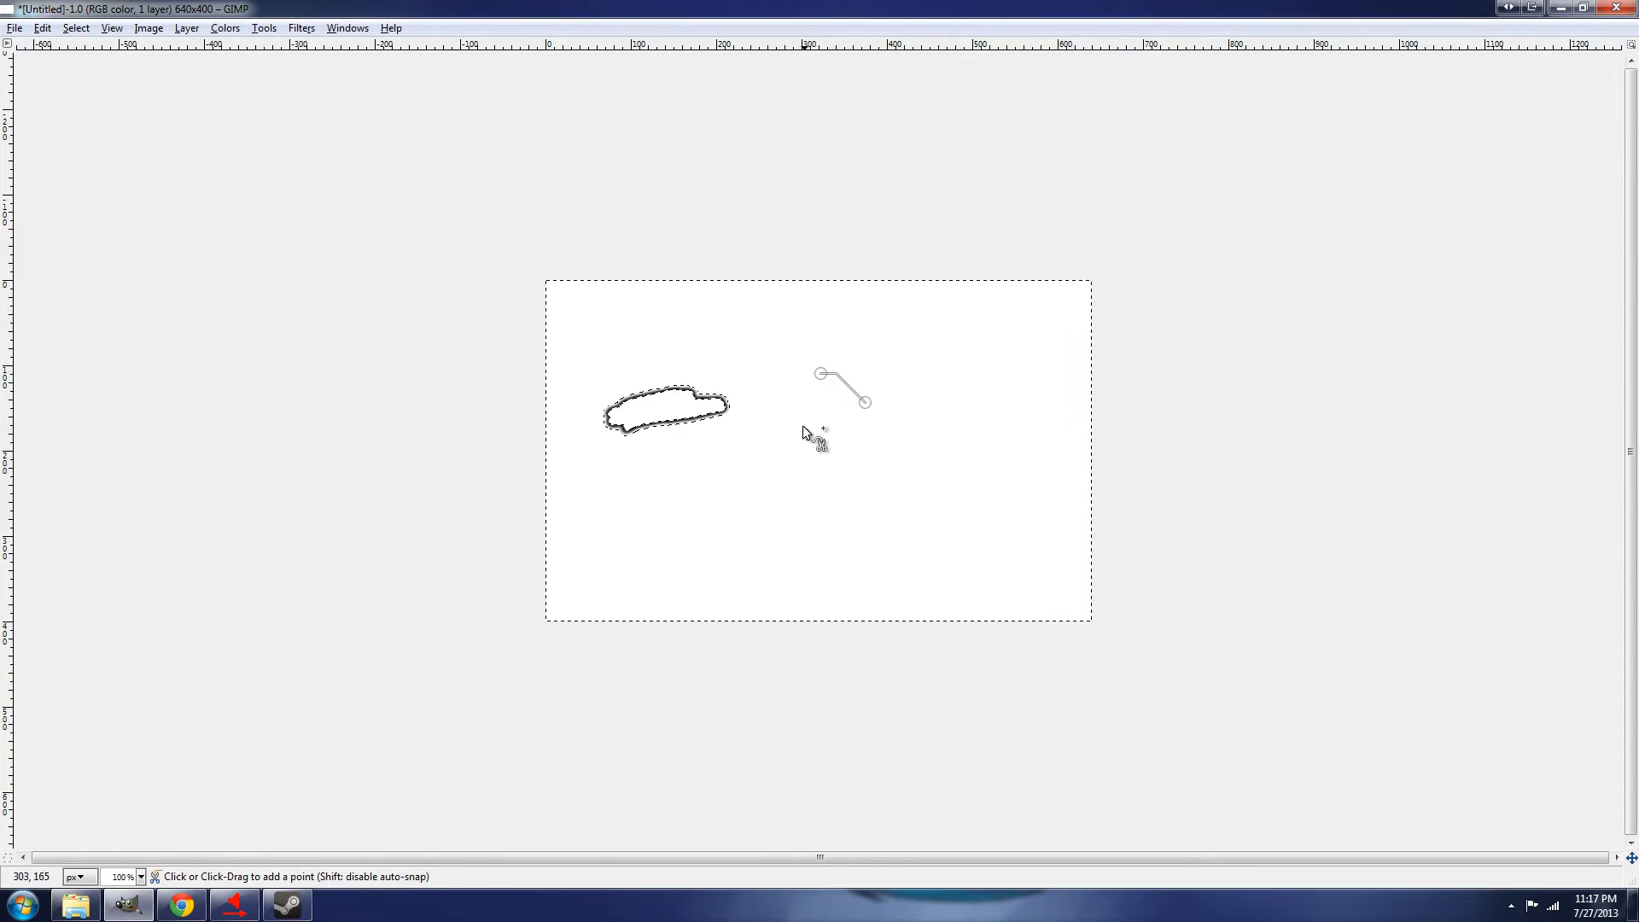
left_click(801, 430)
left_click(814, 512)
left_click(871, 490)
left_click(865, 428)
left_click(865, 406)
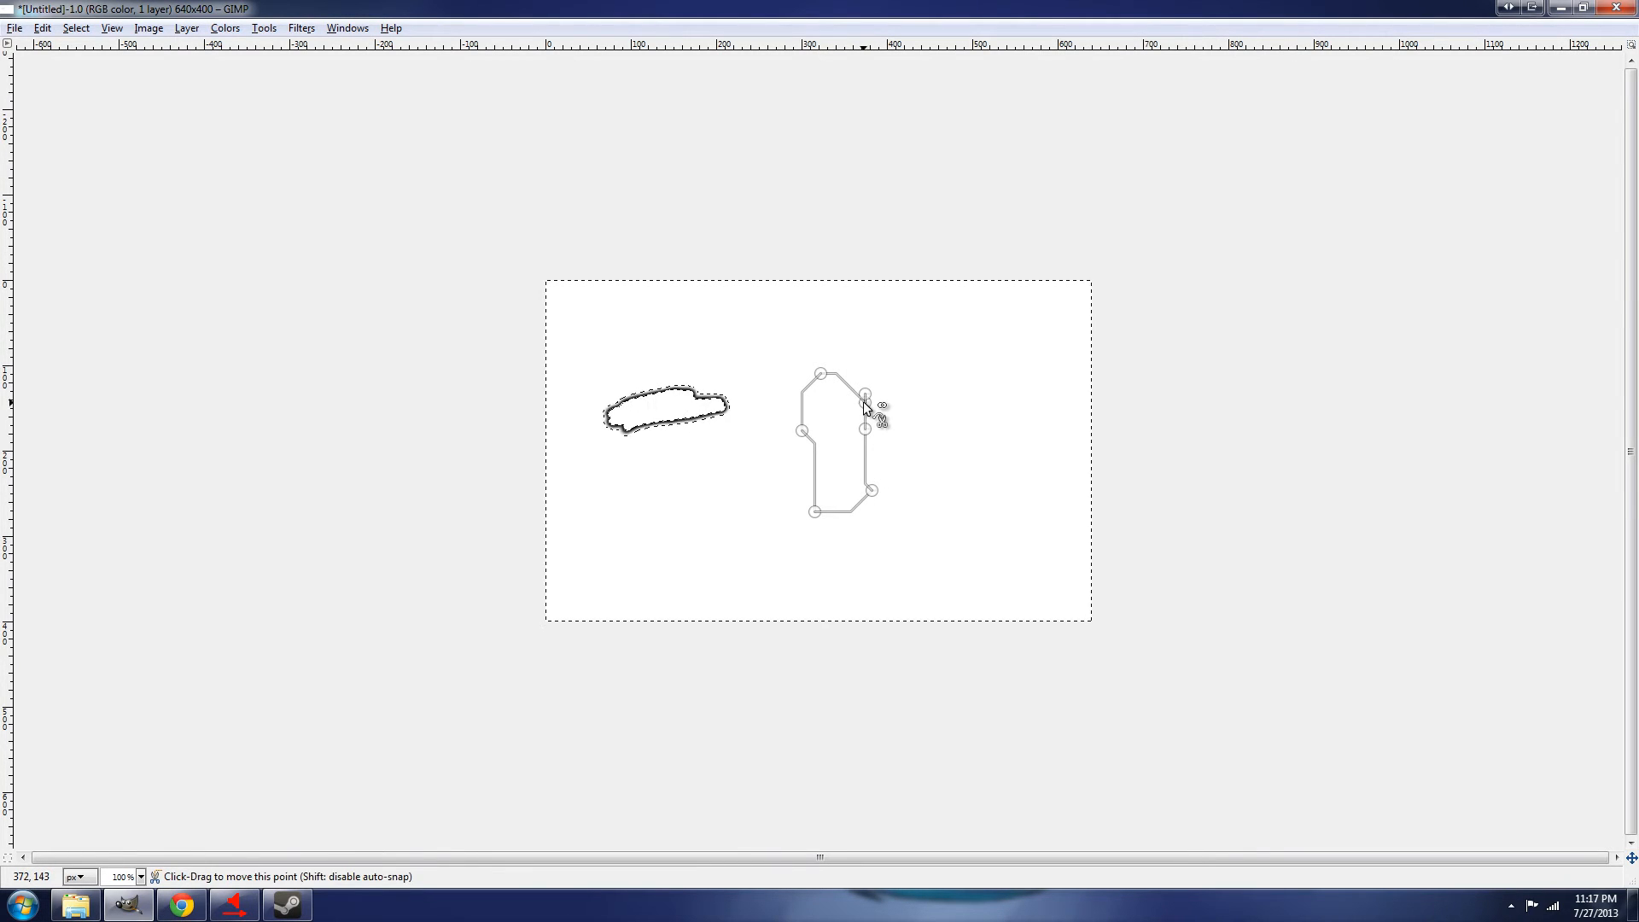
Add a point on the scissors outline, pull its right edge outward into a corner, and convert the outline to a selection
left_click(868, 404)
left_click_drag(863, 467, 903, 463)
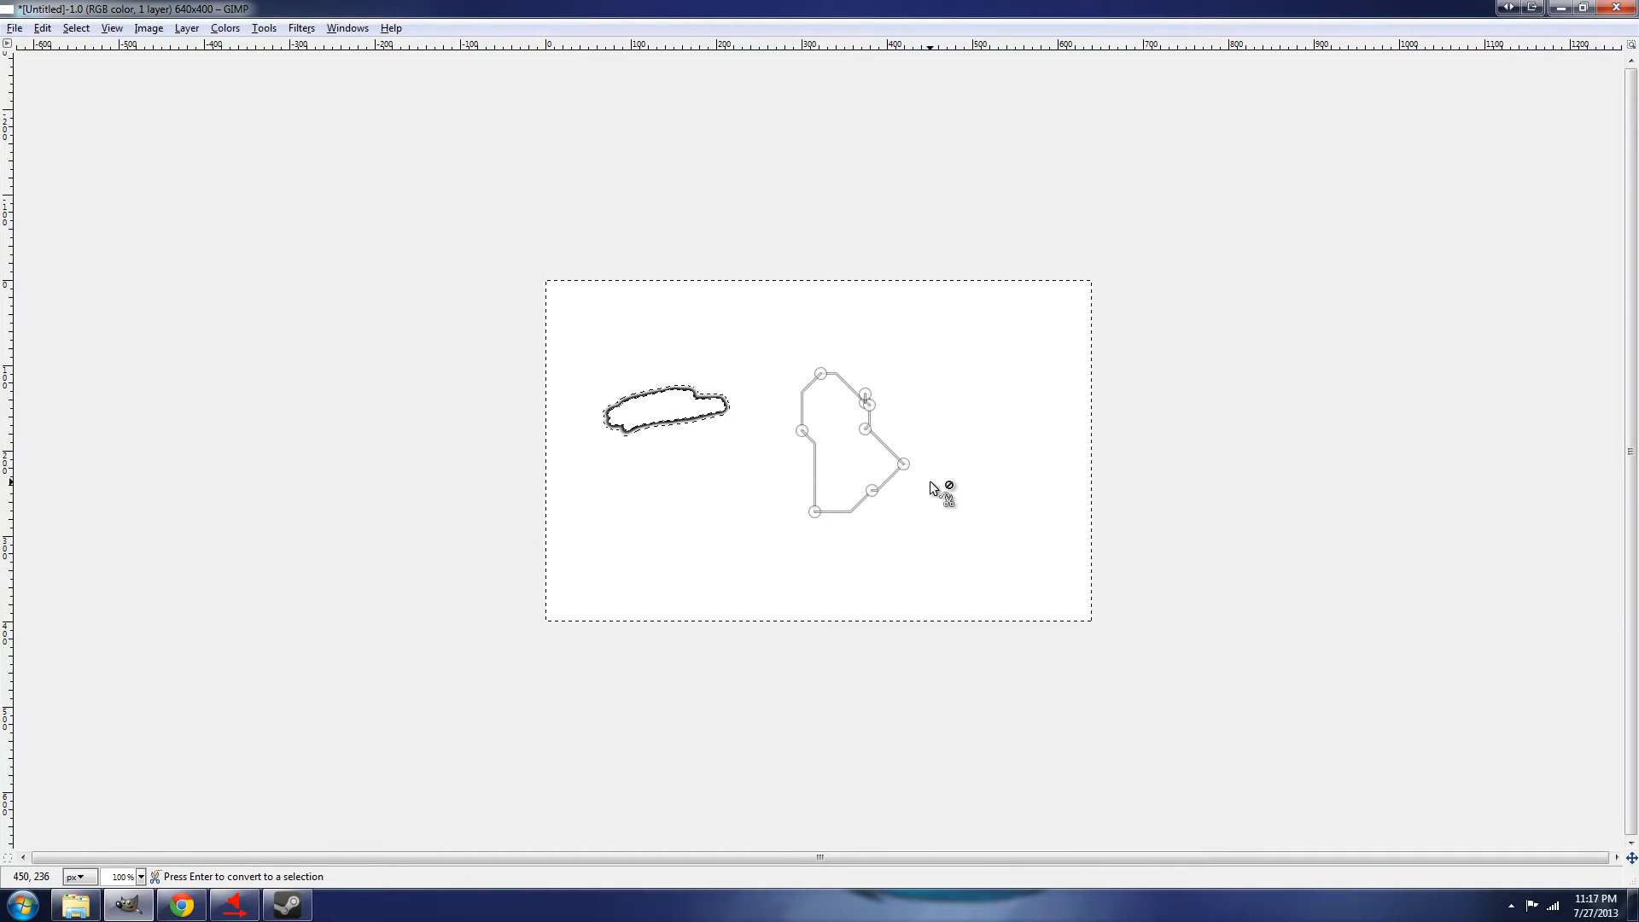
left_click(845, 443)
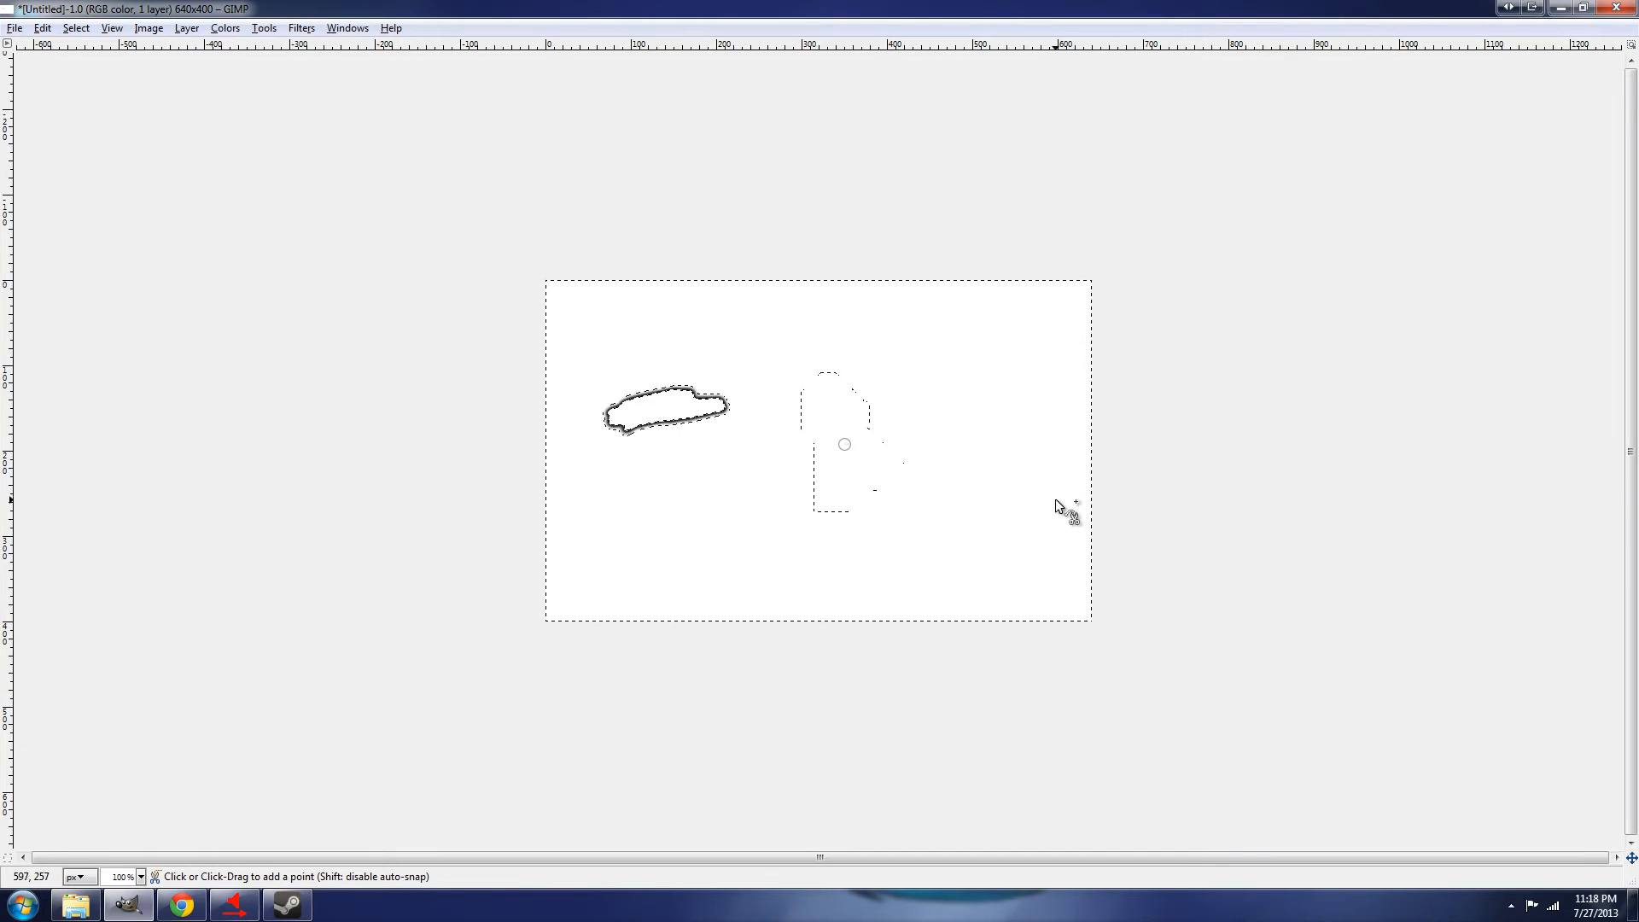
left_click(138, 27)
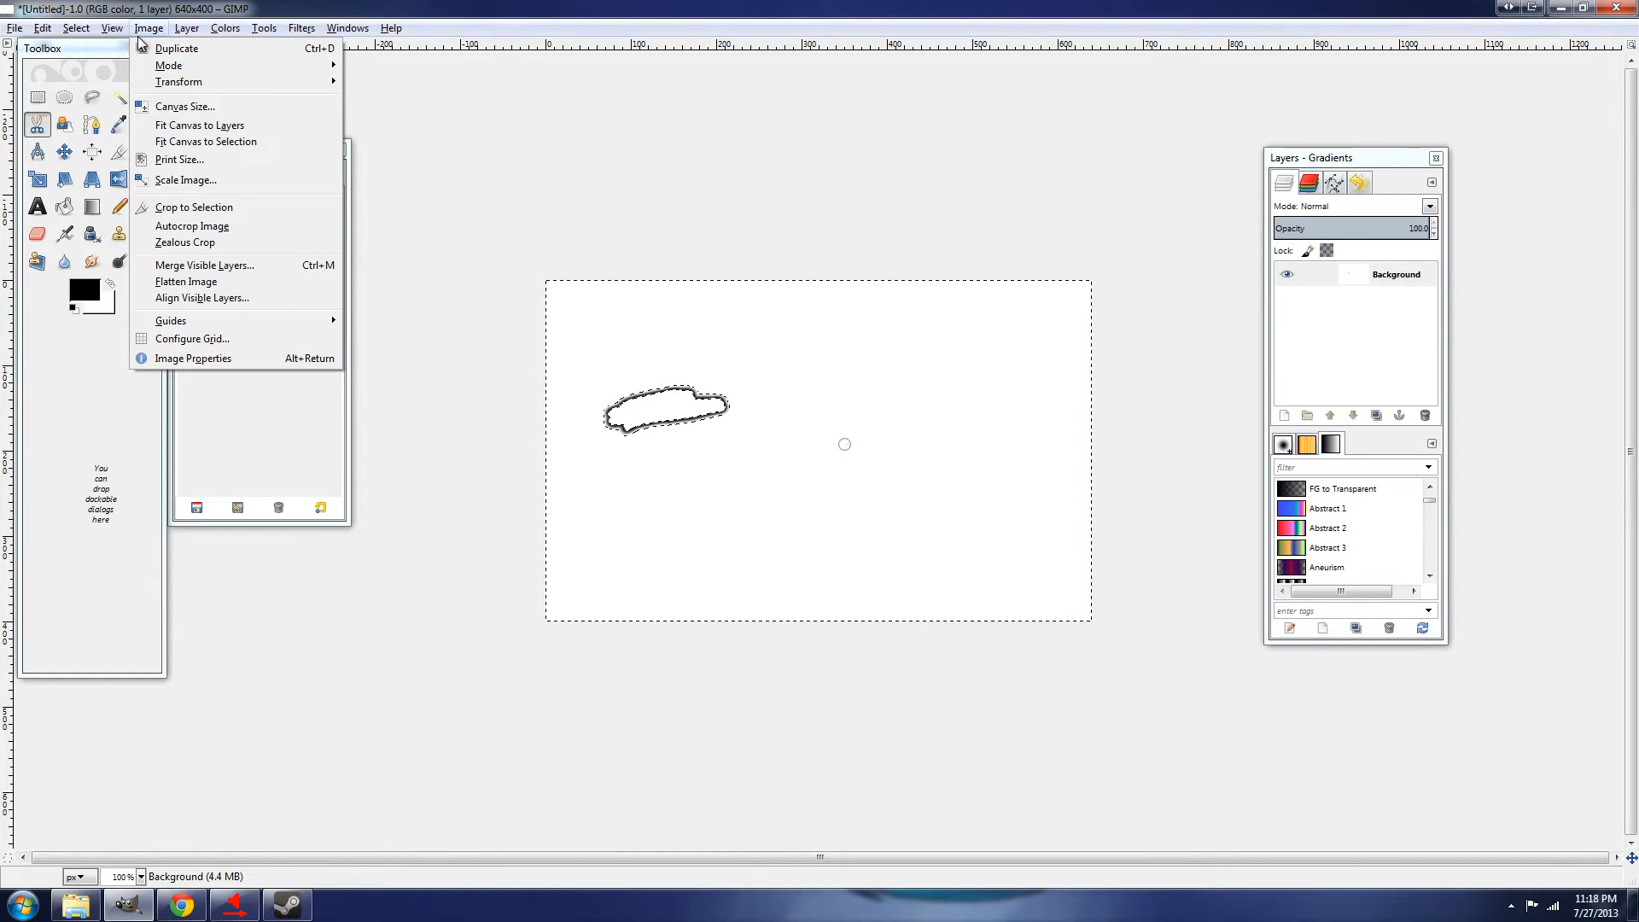
left_click(90, 439)
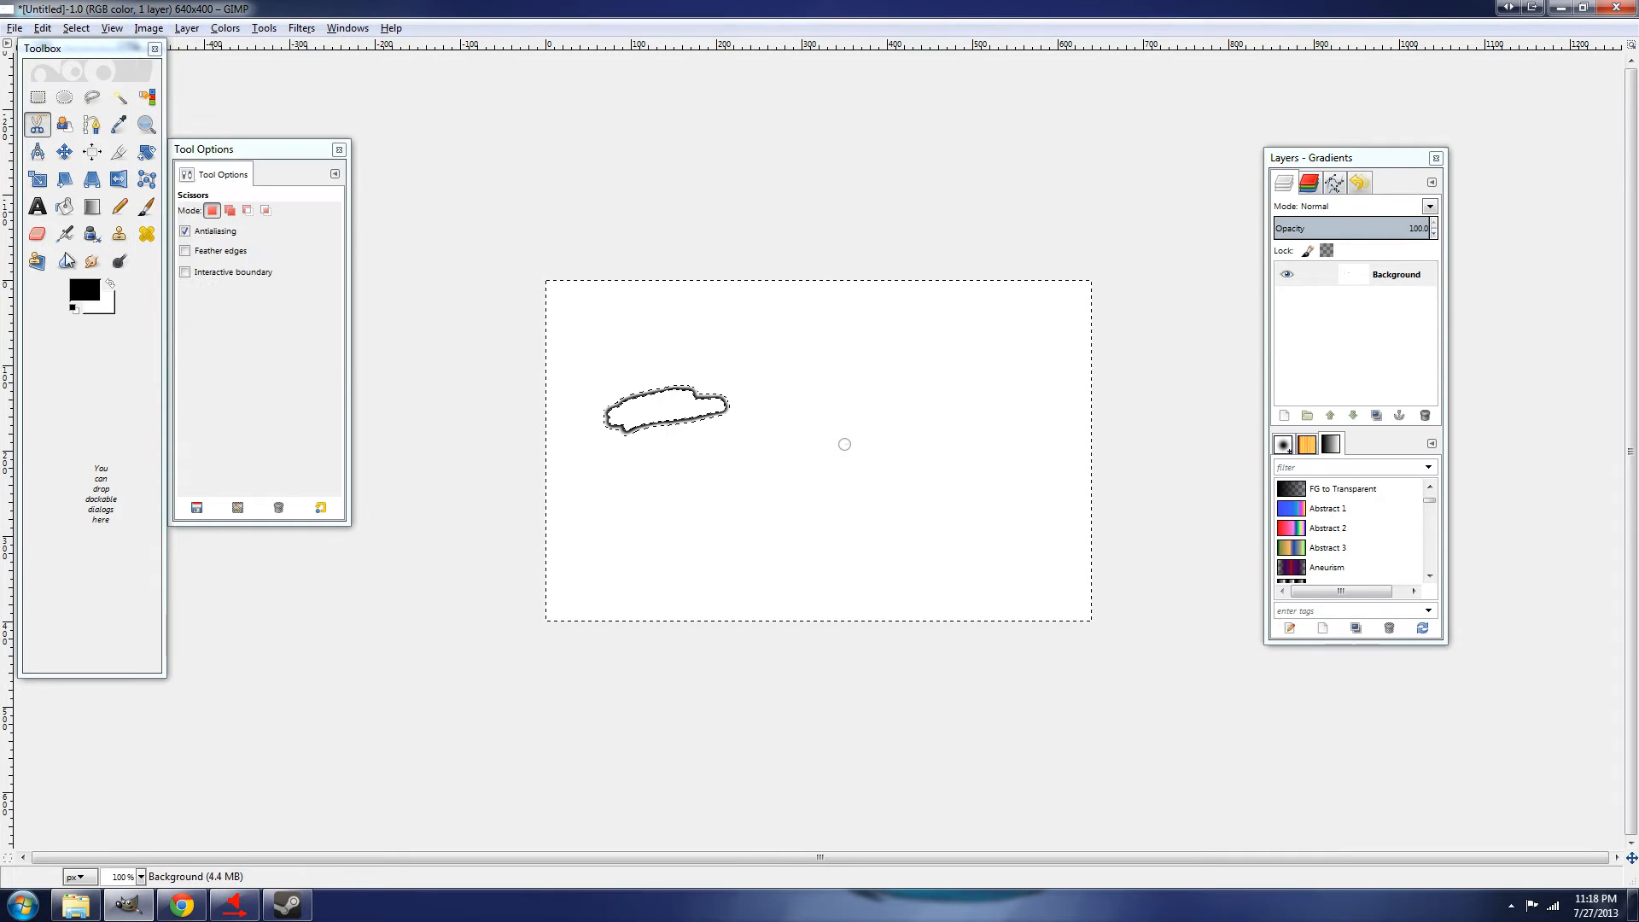
Outline a rounded region right of the erased stroke with Foreground Select and mark its interior as foreground
left_click(62, 128)
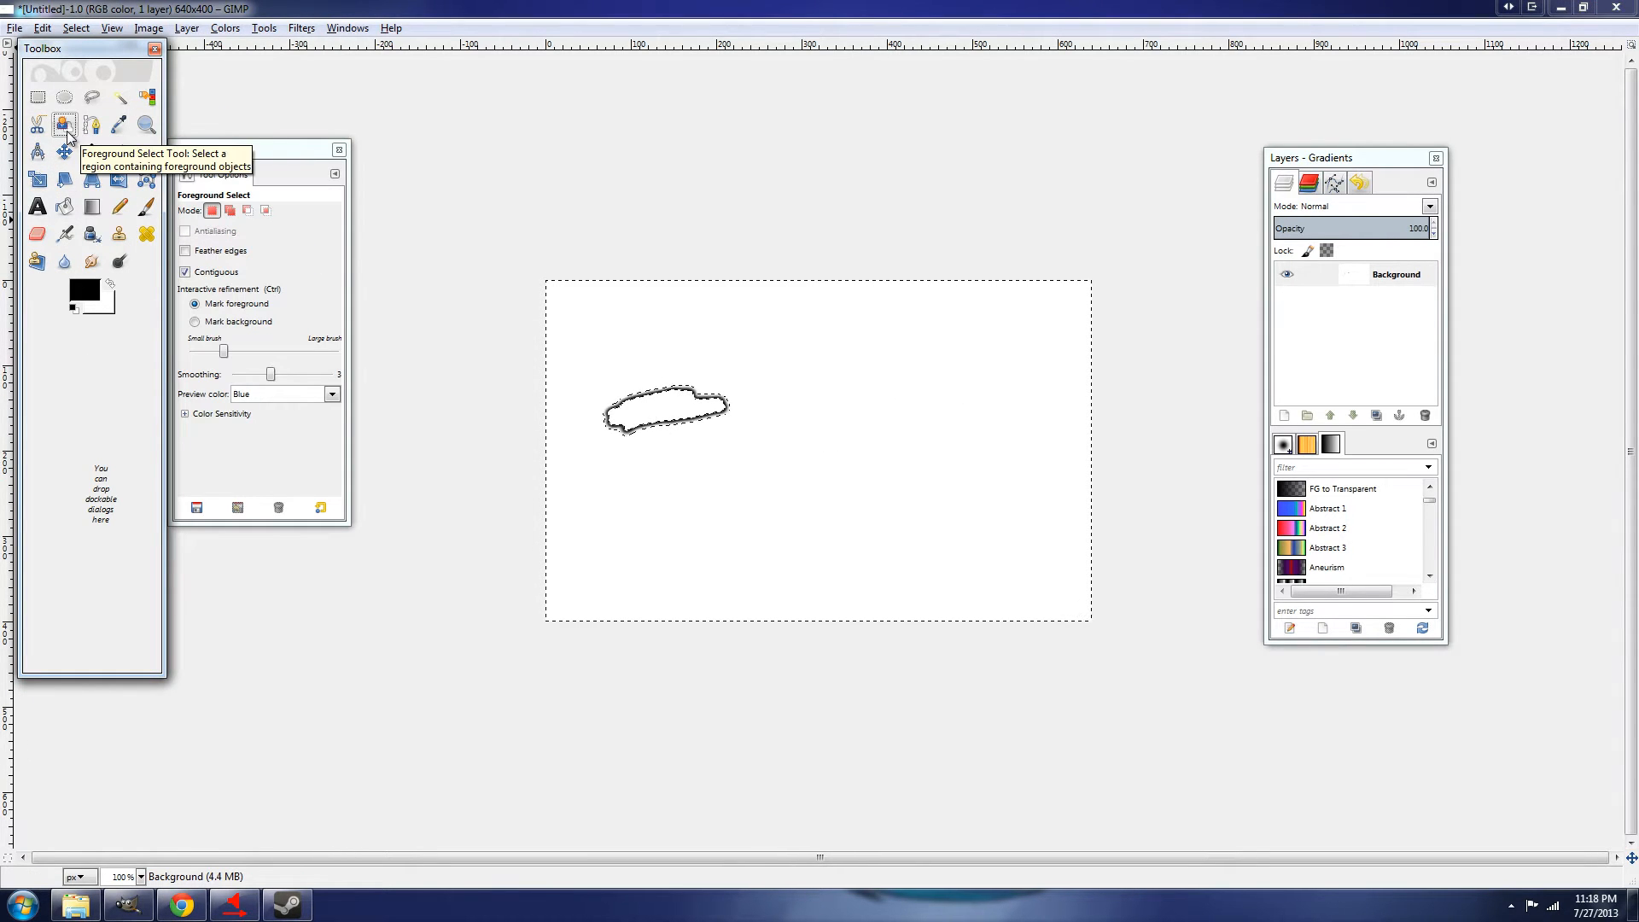
key("Tab")
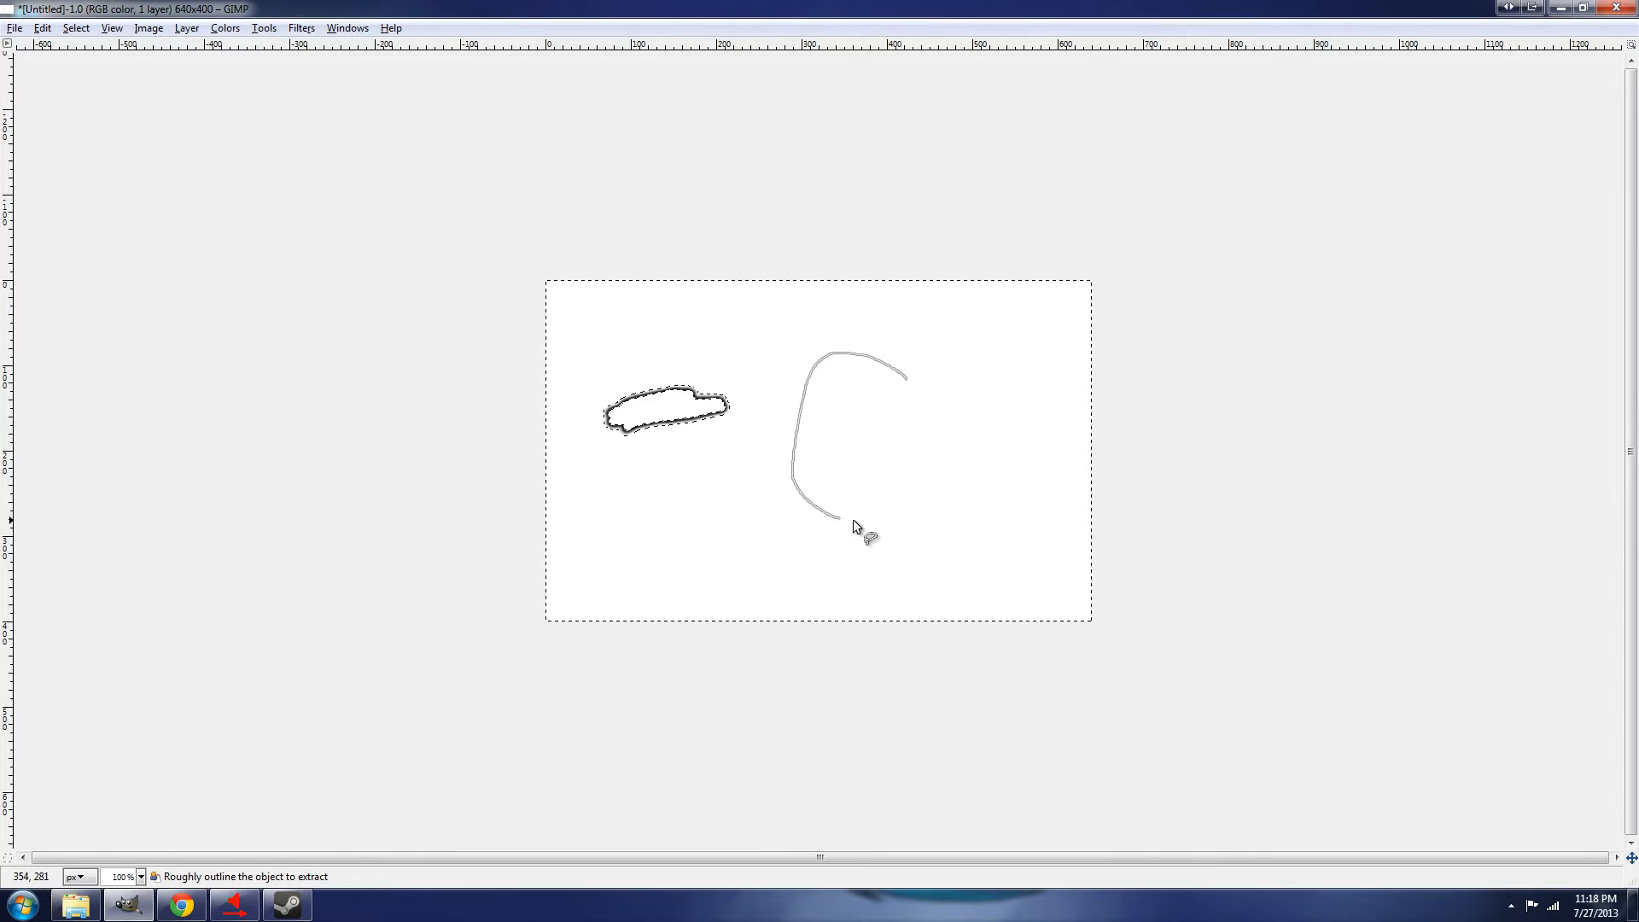
left_click_drag(910, 381, 913, 384)
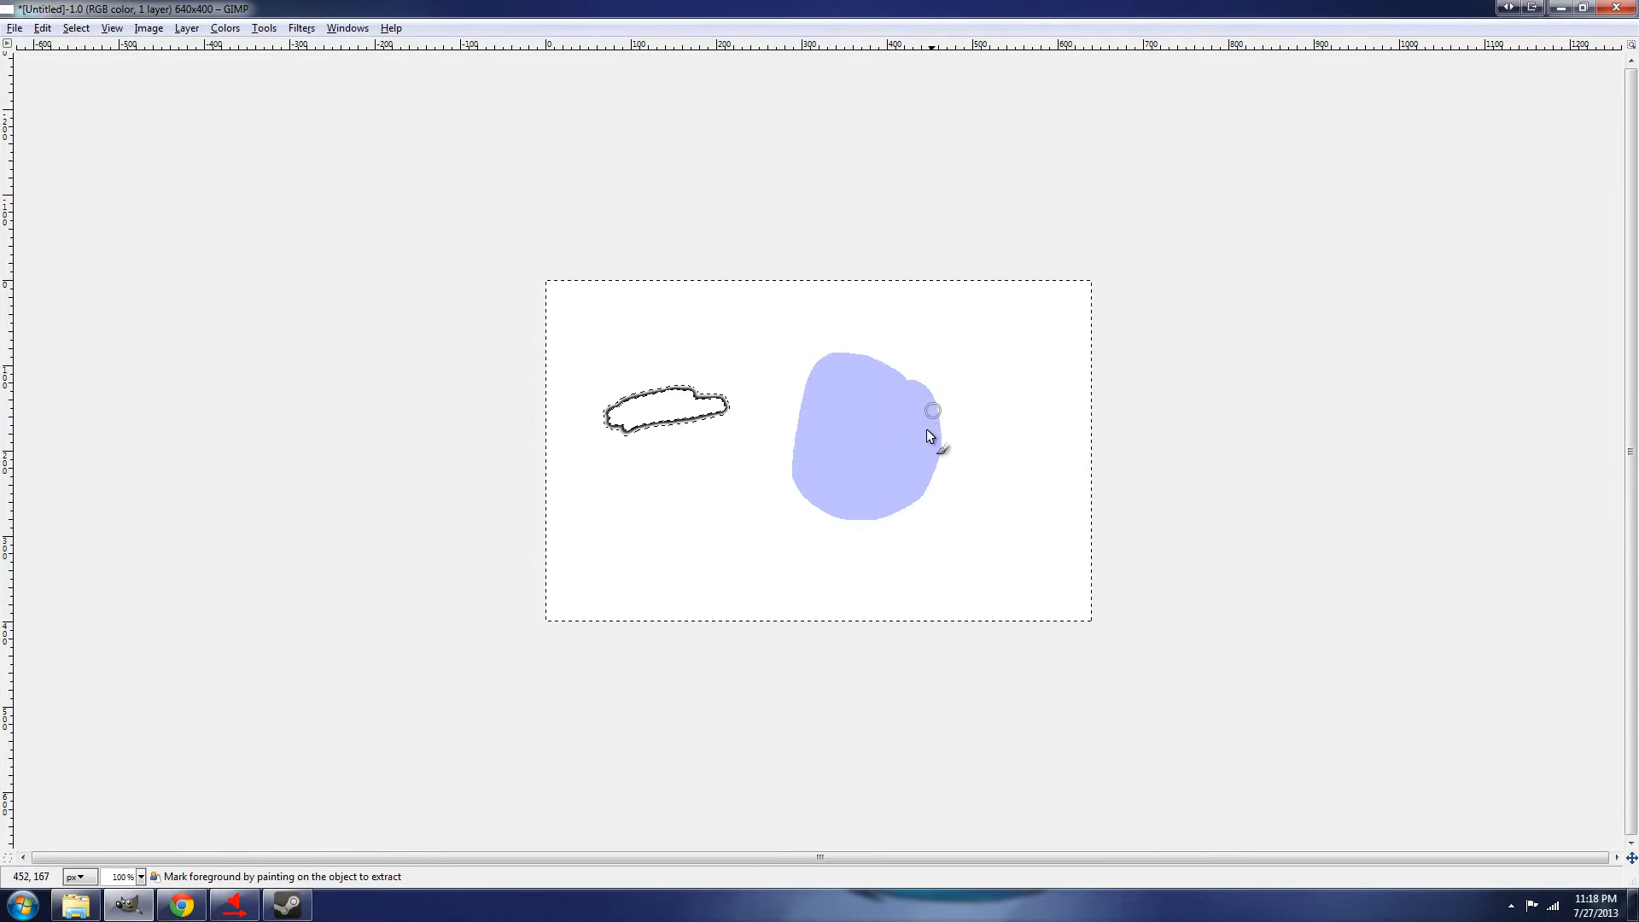
left_click(879, 416)
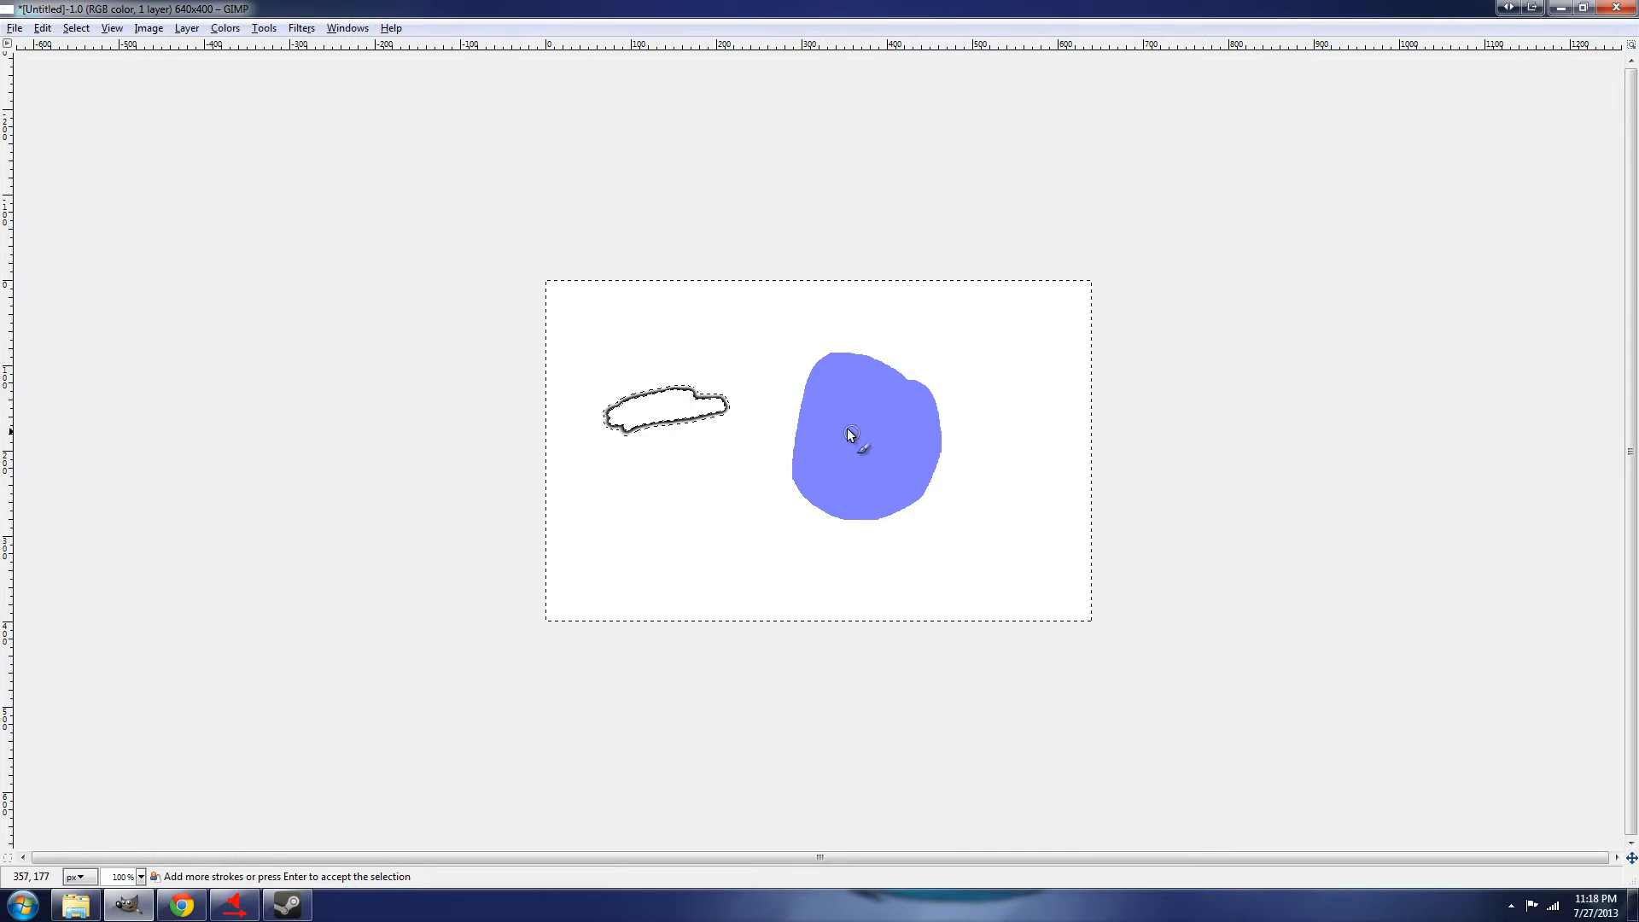
Extend the foreground marking with a hooked stroke below the region and a short vertical stroke beside the erased shape
mouse_move(847, 428)
left_mouse_down()
mouse_move(849, 469)
mouse_move(885, 492)
left_mouse_up()
left_click_drag(868, 568, 832, 538)
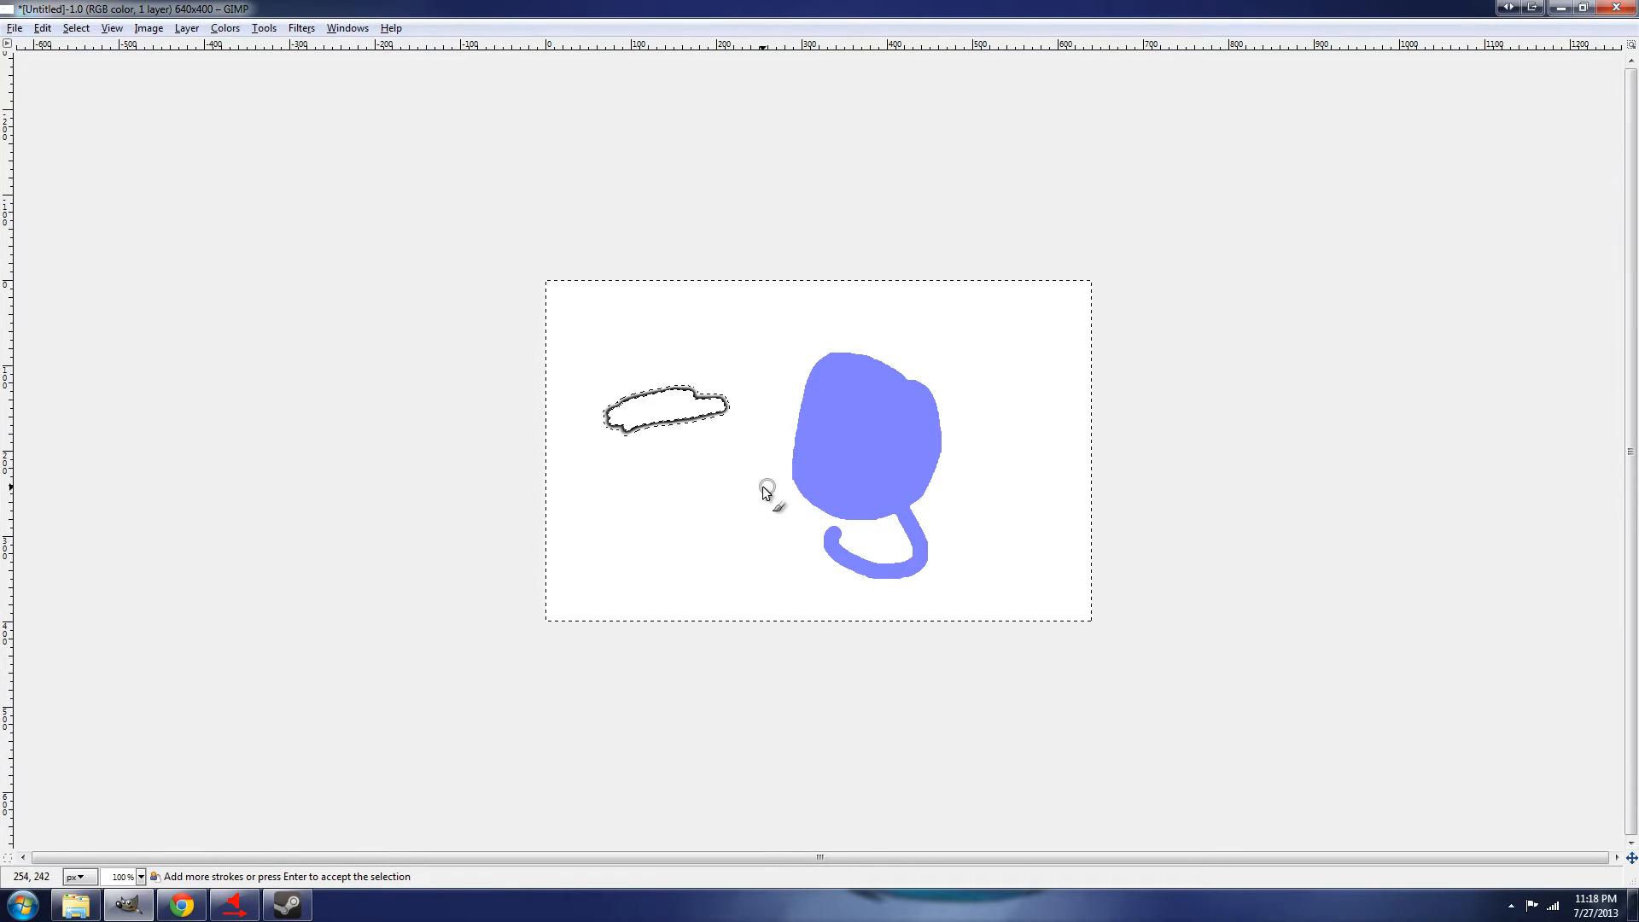
key("Tab")
left_click(187, 28)
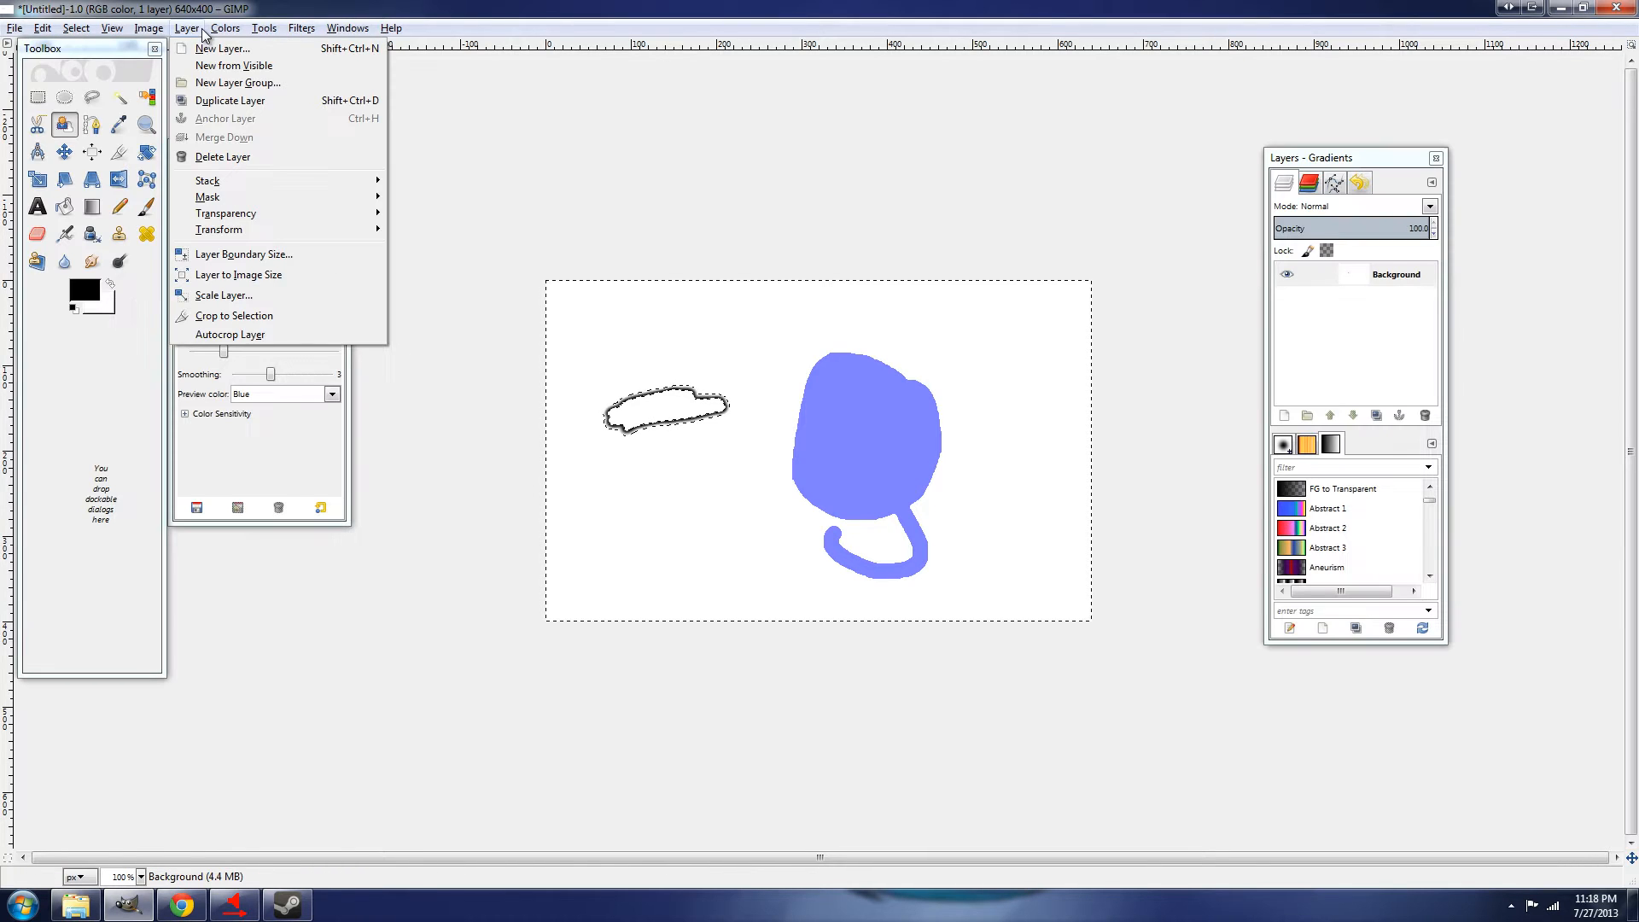
left_click(39, 381)
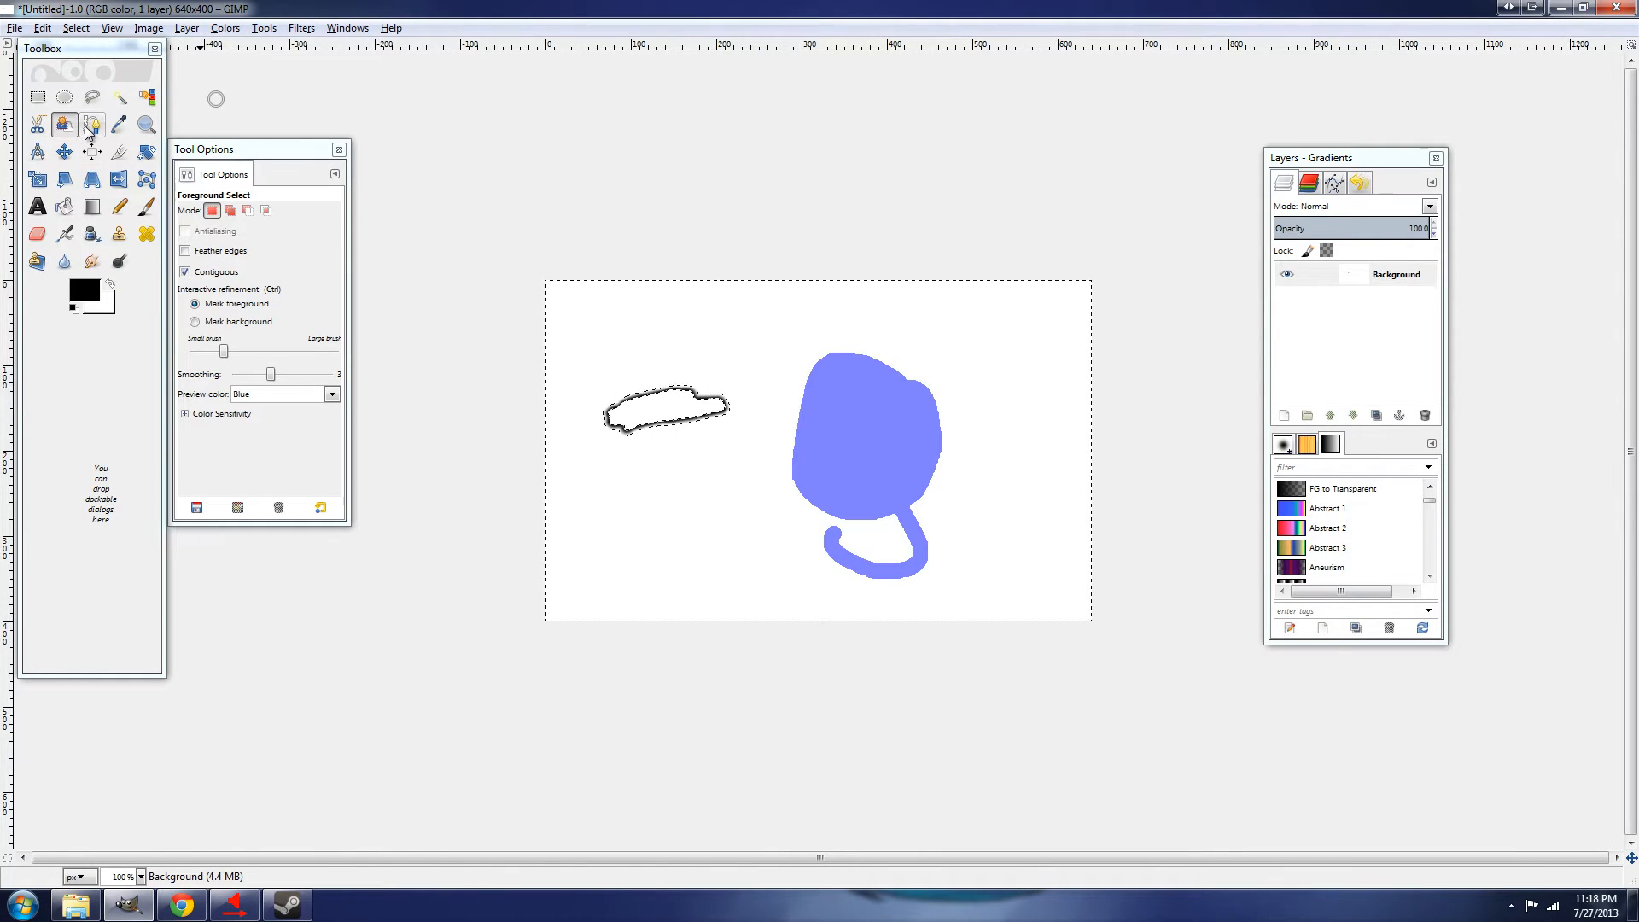
mouse_move(736, 382)
left_mouse_down()
mouse_move(726, 474)
mouse_move(748, 468)
left_mouse_up()
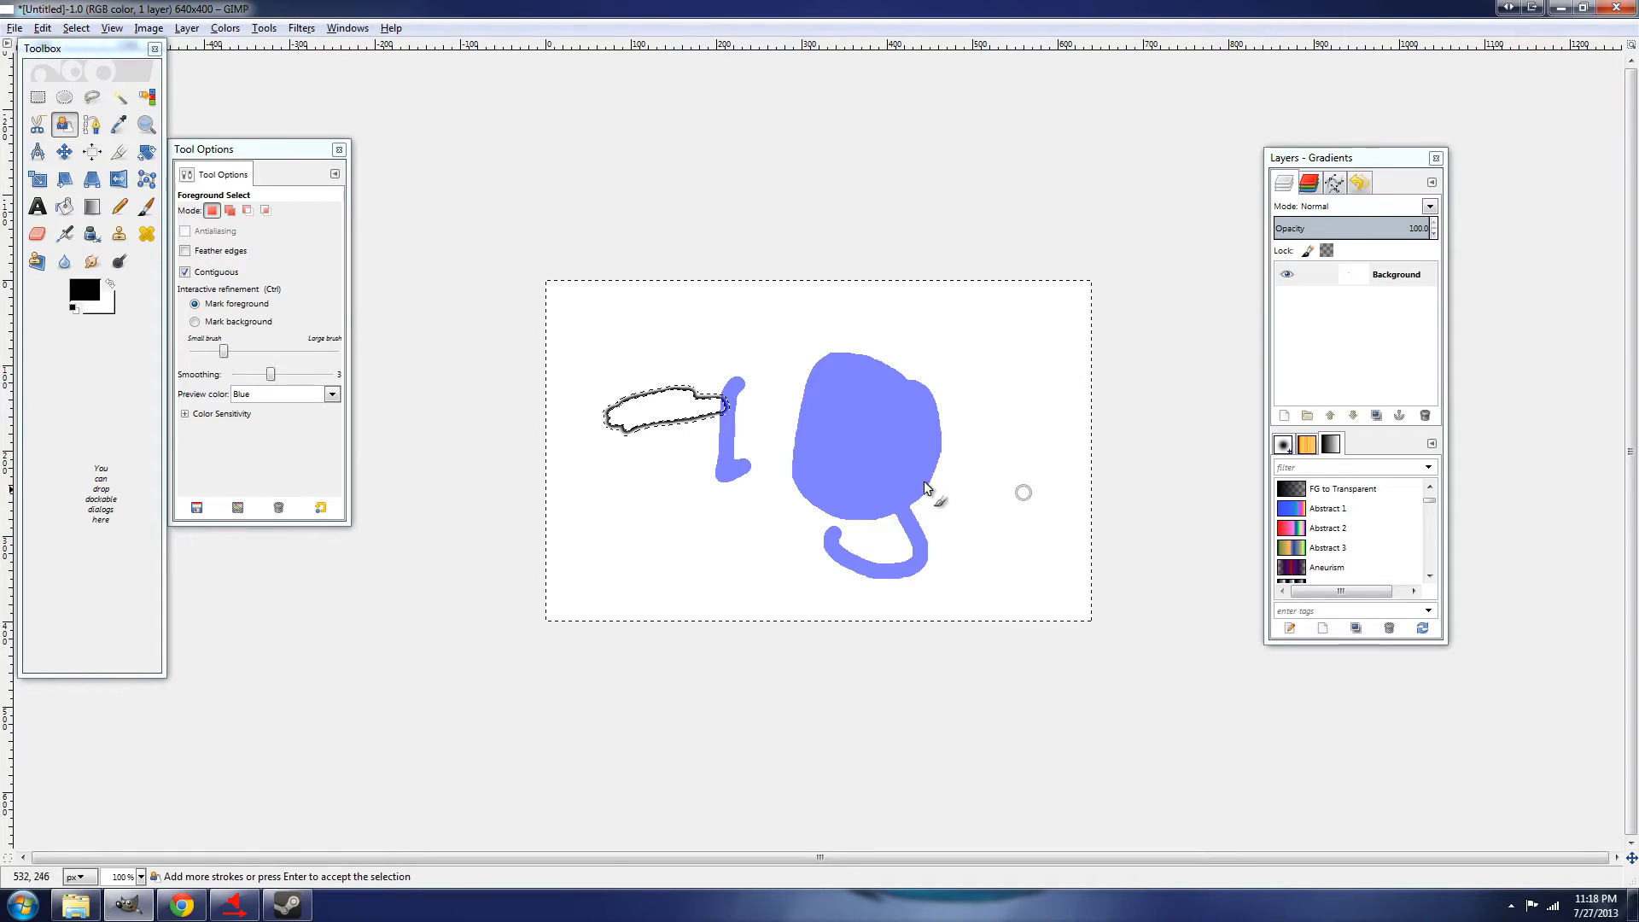
Draw an open ten-anchor path around the middle of the image with the Paths tool, ending just above its first anchor
left_click(92, 129)
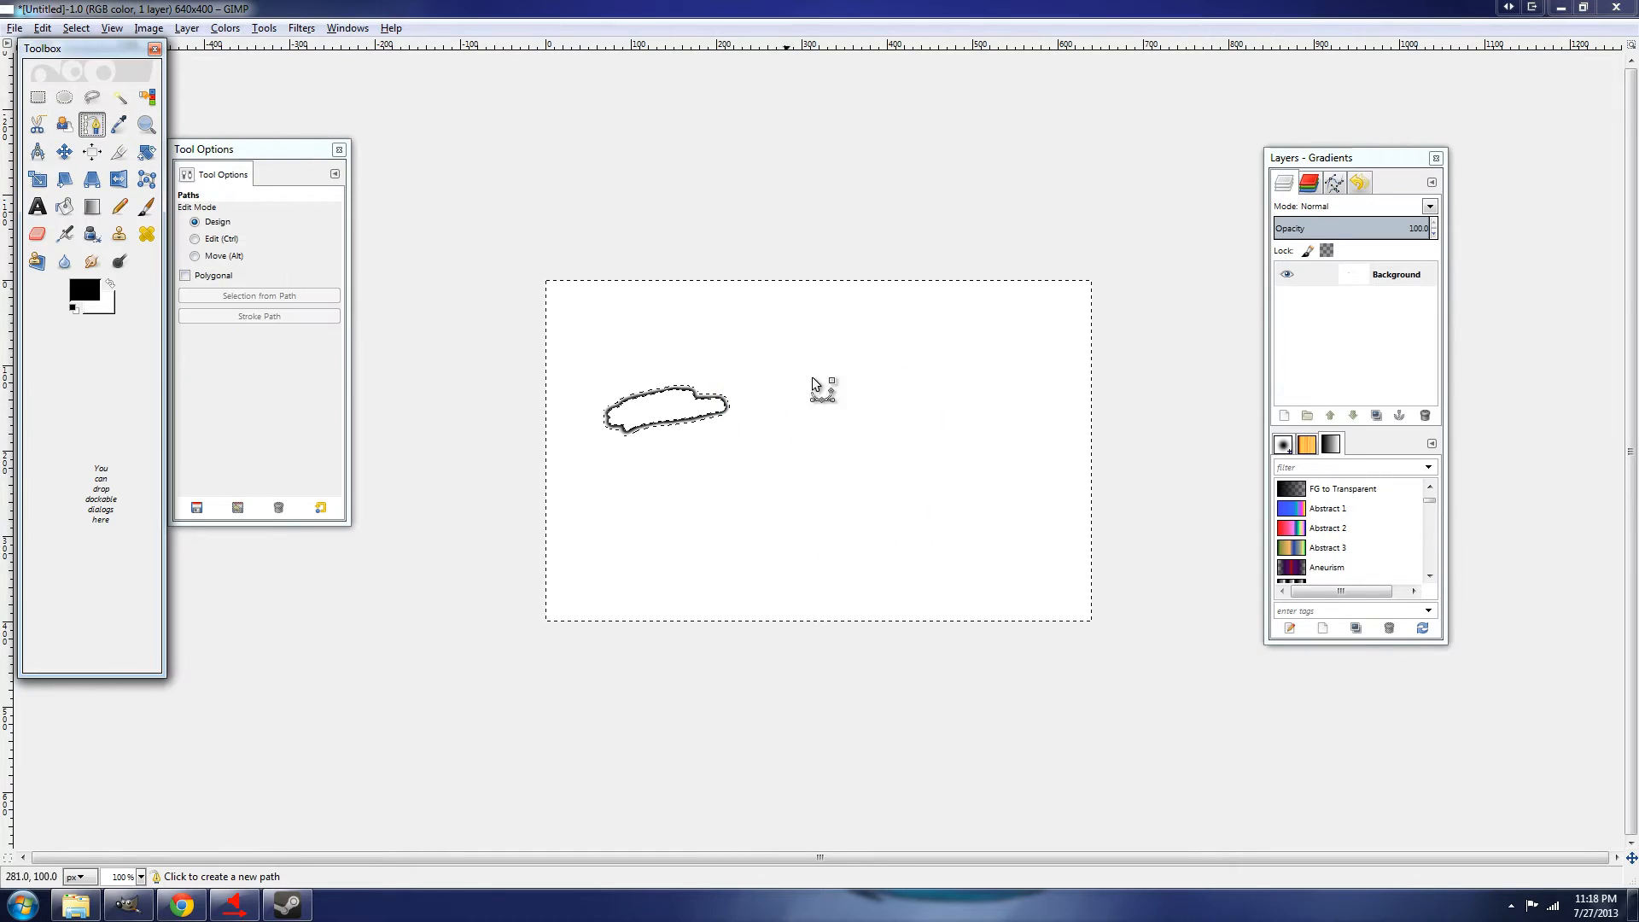
key("Tab")
left_click(844, 371)
left_click(932, 373)
left_click(940, 425)
left_click(906, 530)
left_click(786, 515)
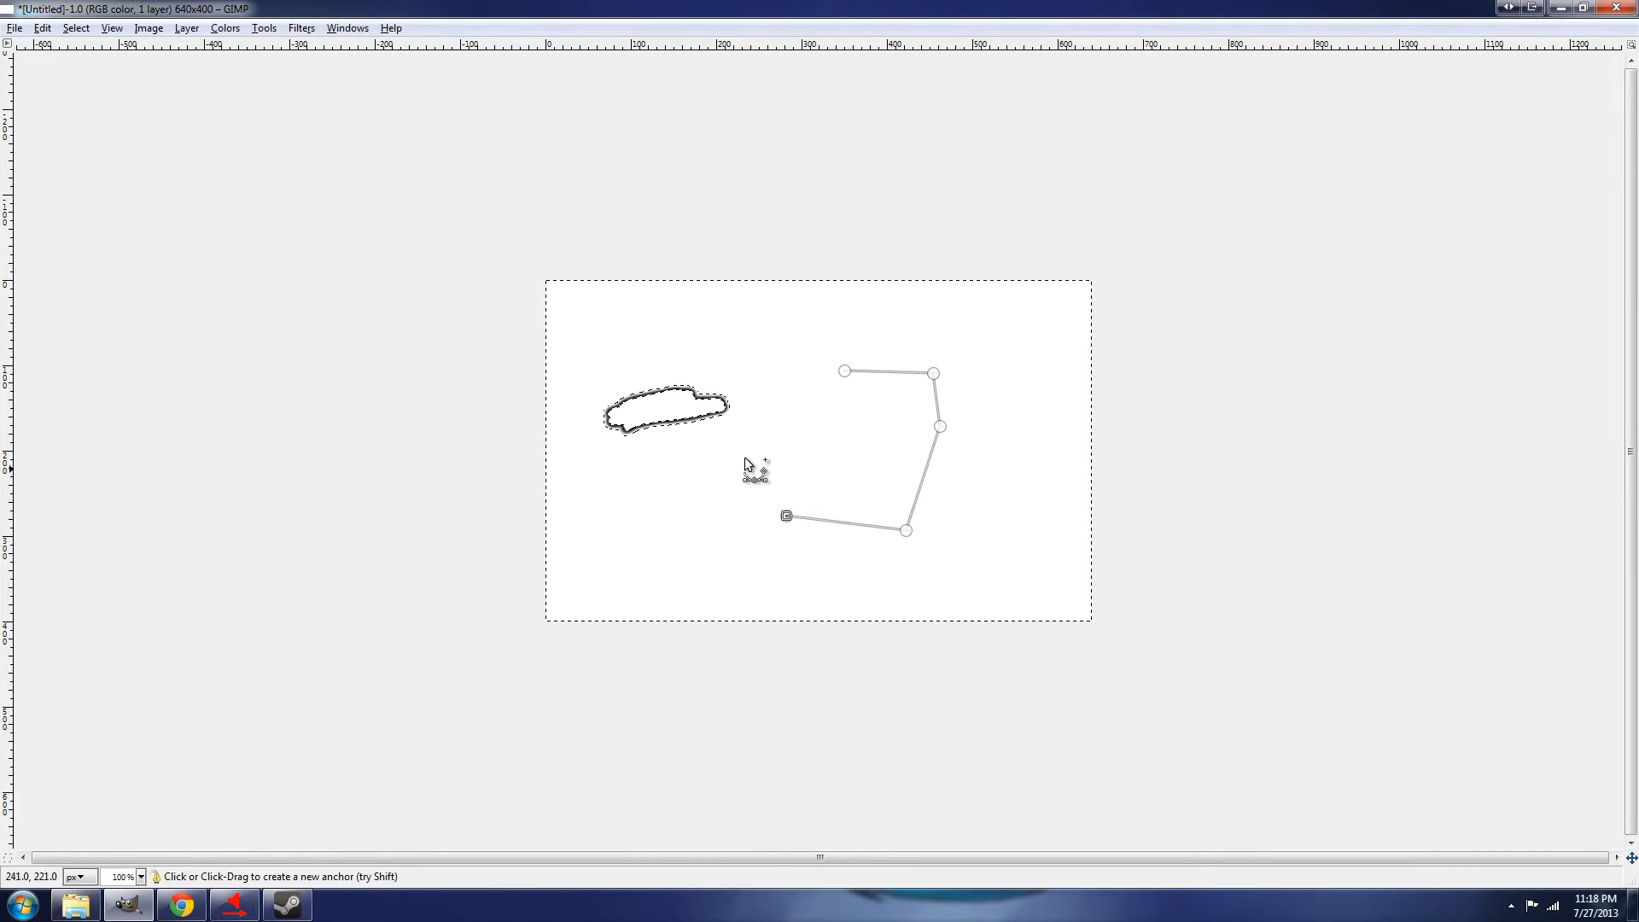
left_click(738, 444)
left_click(814, 375)
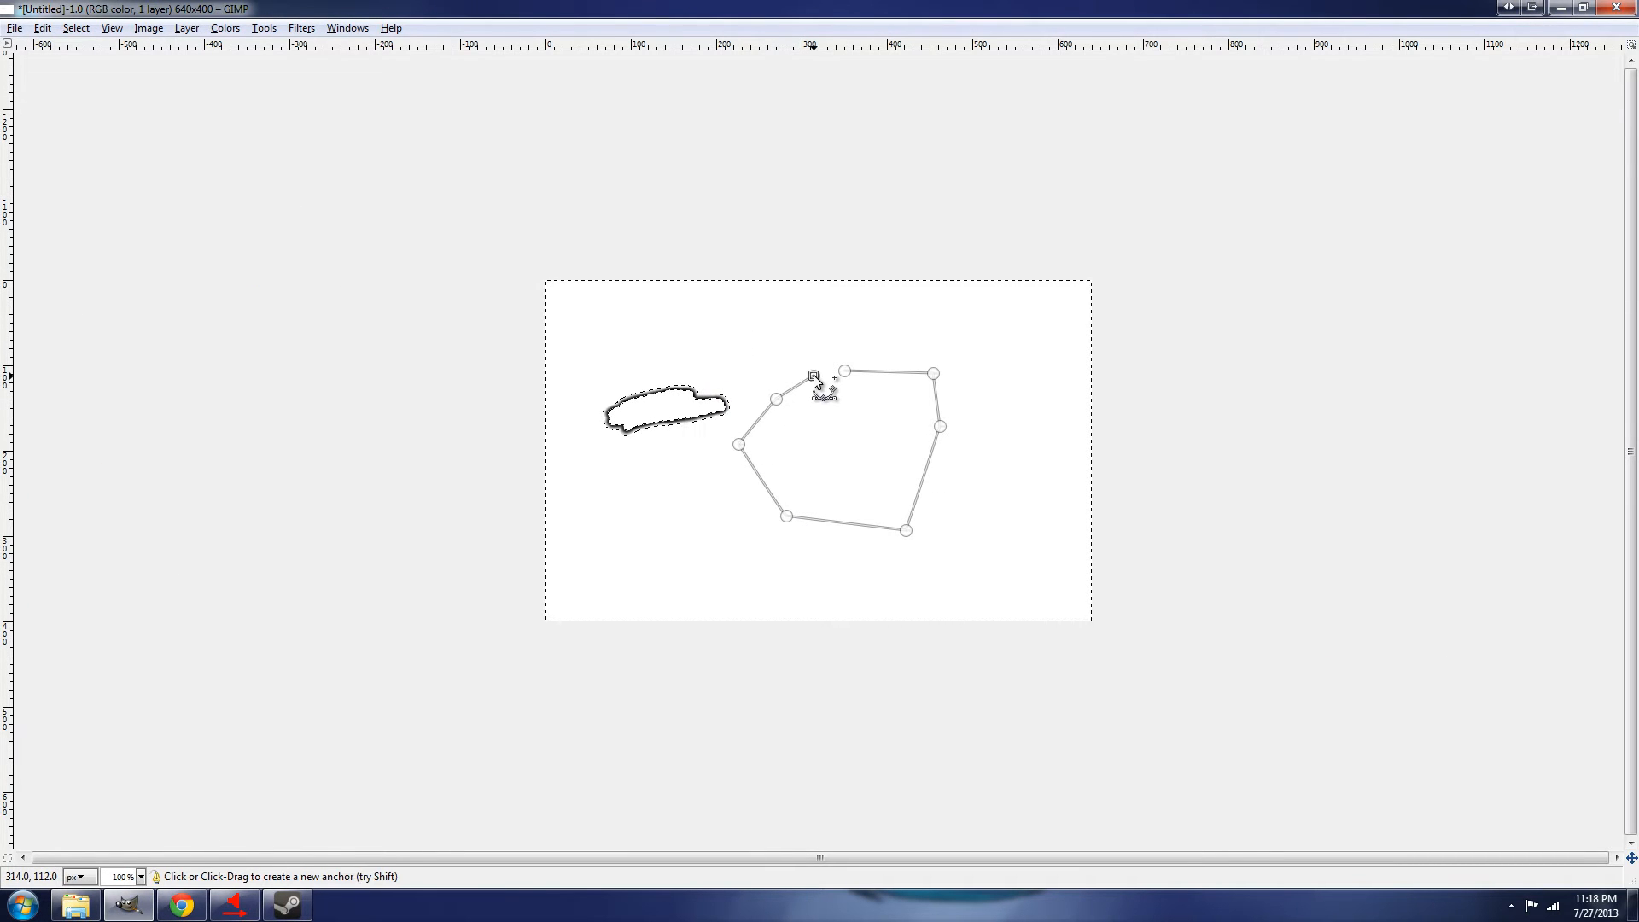
left_click(816, 329)
left_click(847, 332)
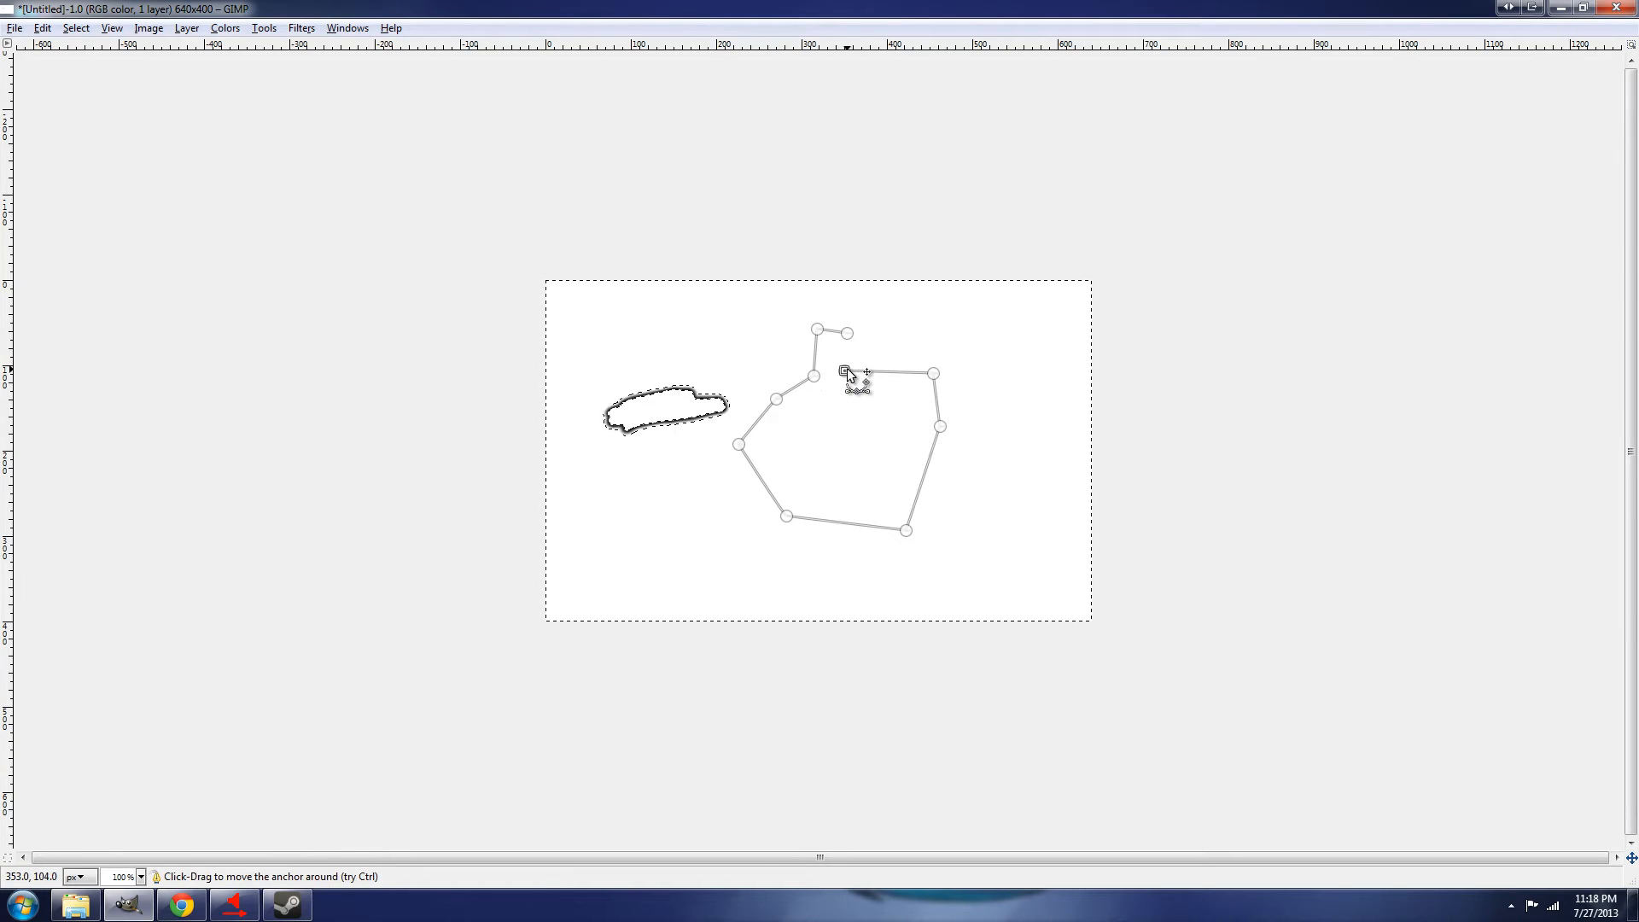
left_click(844, 370)
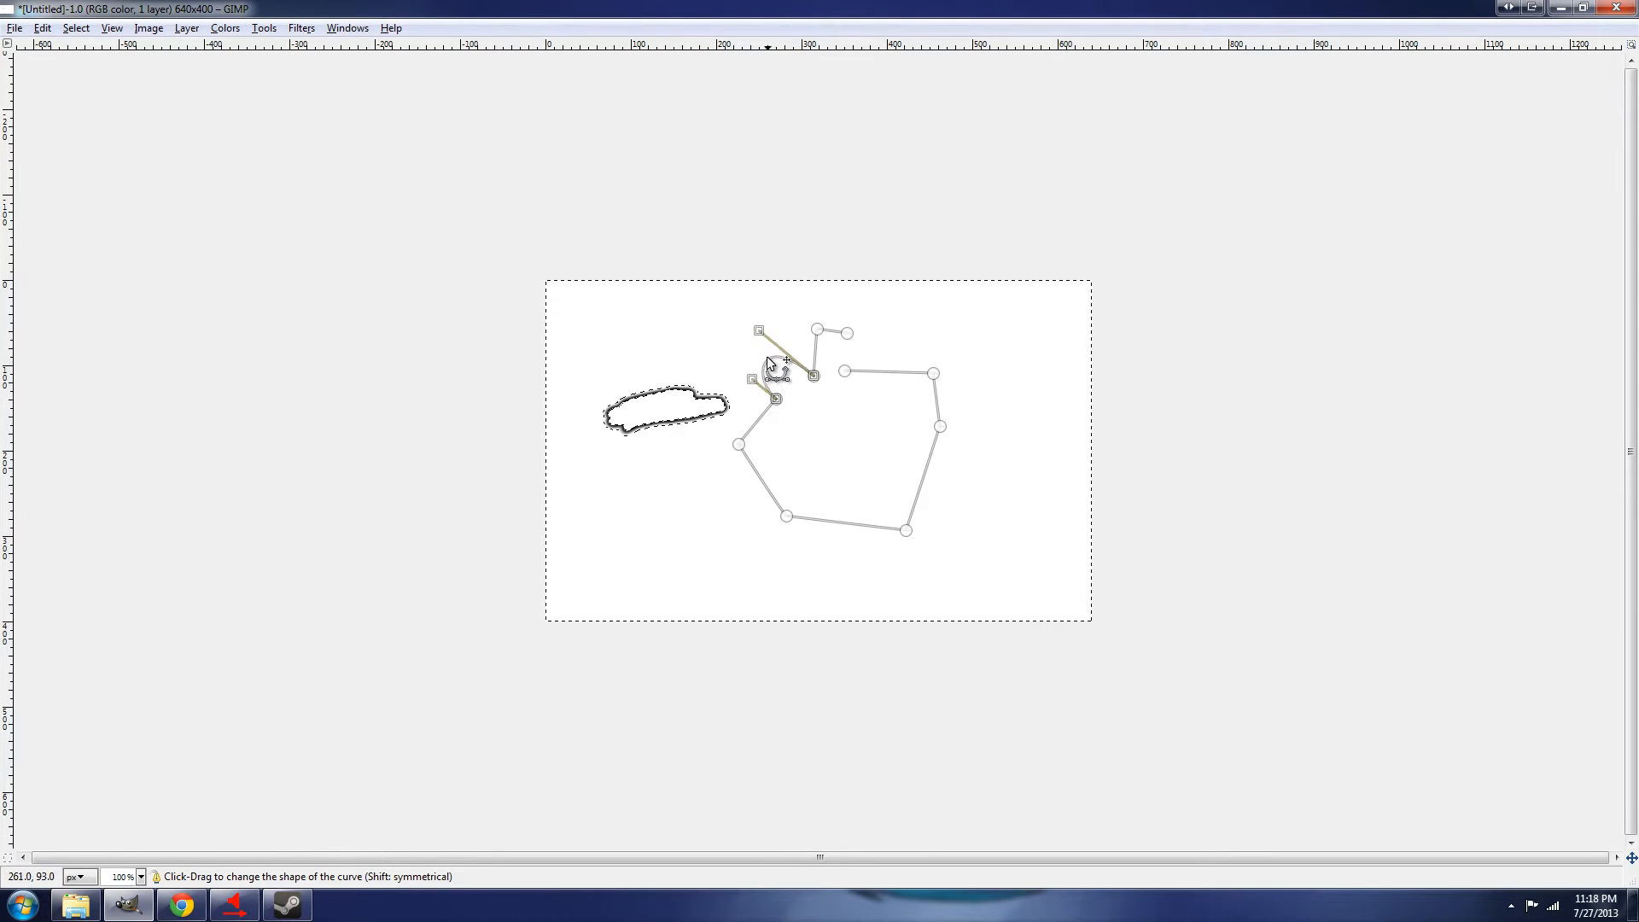
Bend the path's upper-left segments into outward curves and adjust the curve handles near its upper end
mouse_move(767, 357)
left_mouse_down()
mouse_move(764, 335)
mouse_move(783, 349)
left_mouse_up()
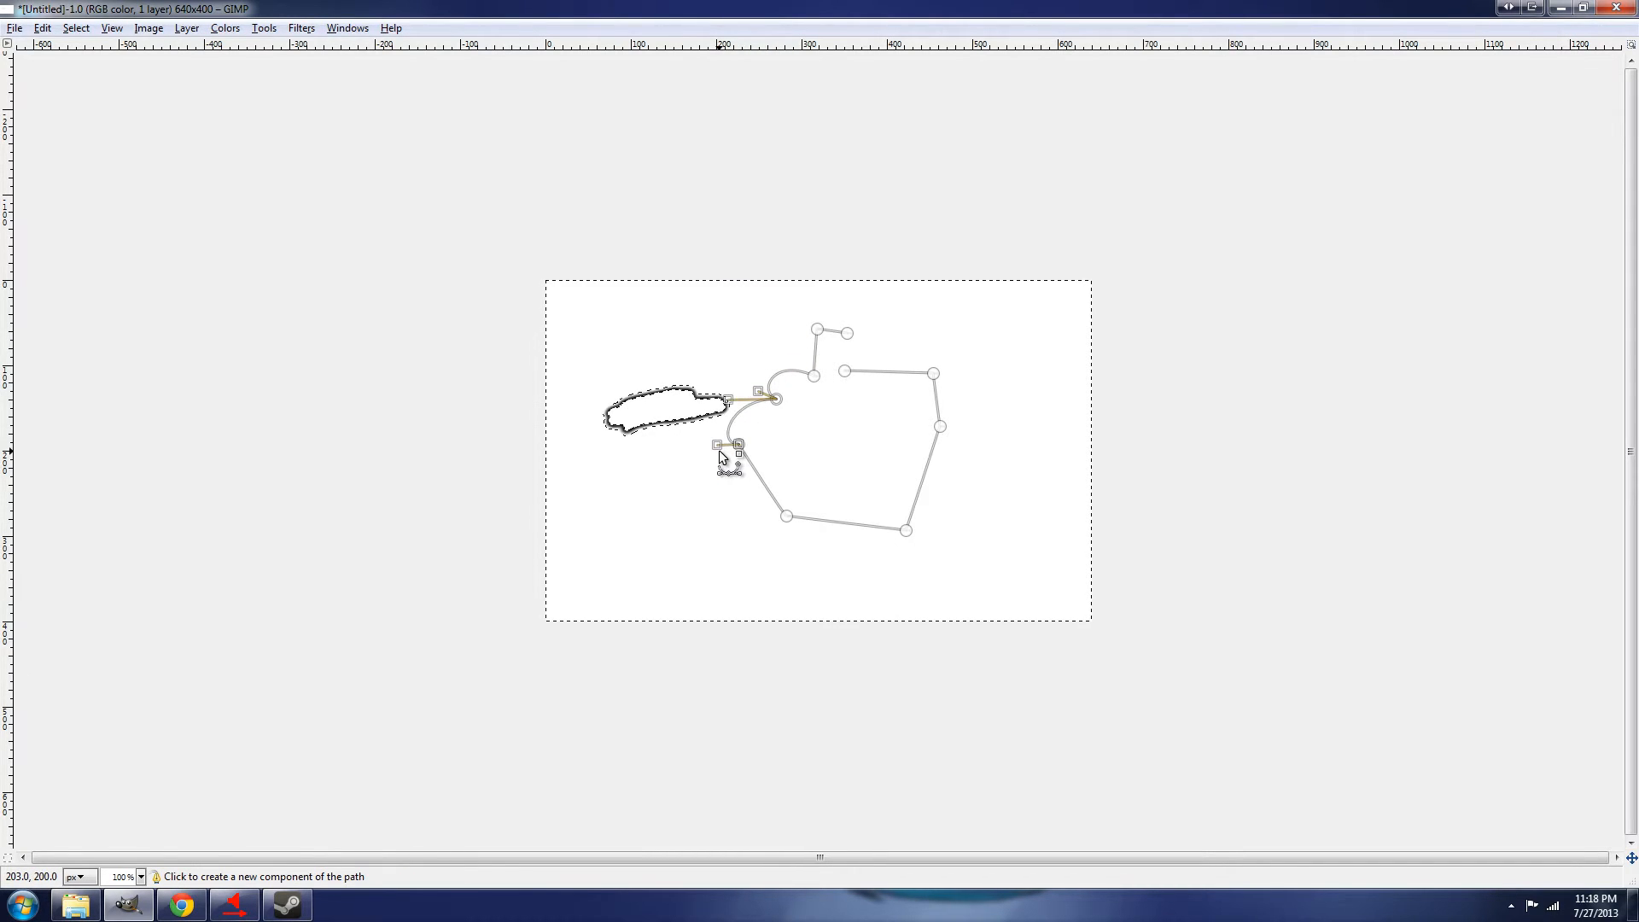
left_click_drag(718, 444, 728, 503)
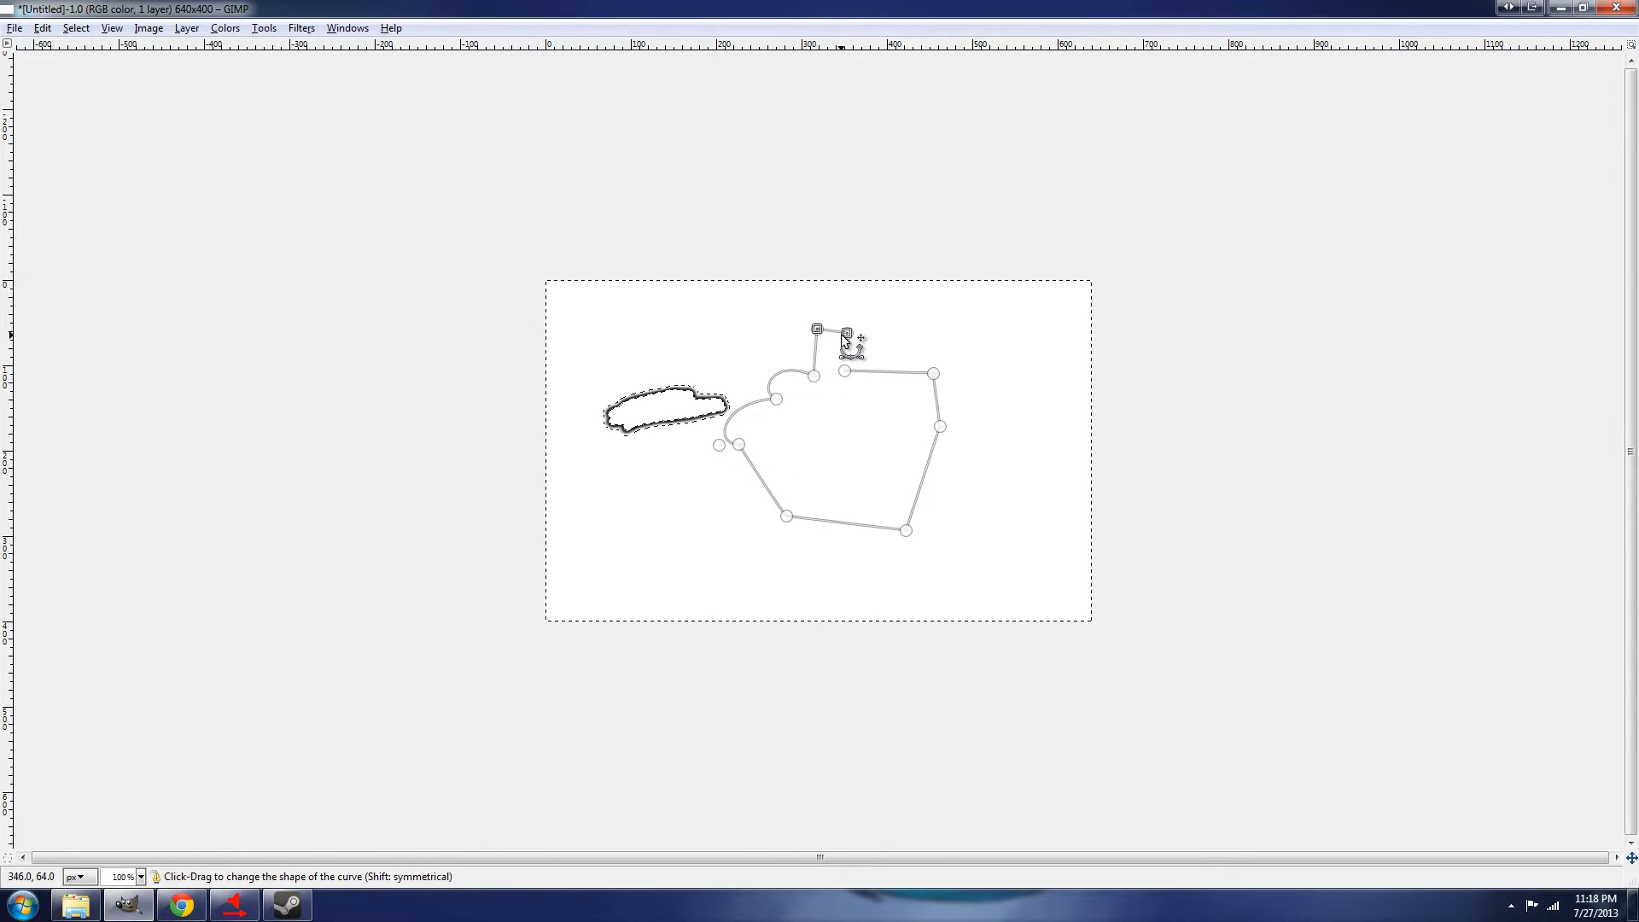
left_click_drag(843, 334, 756, 312)
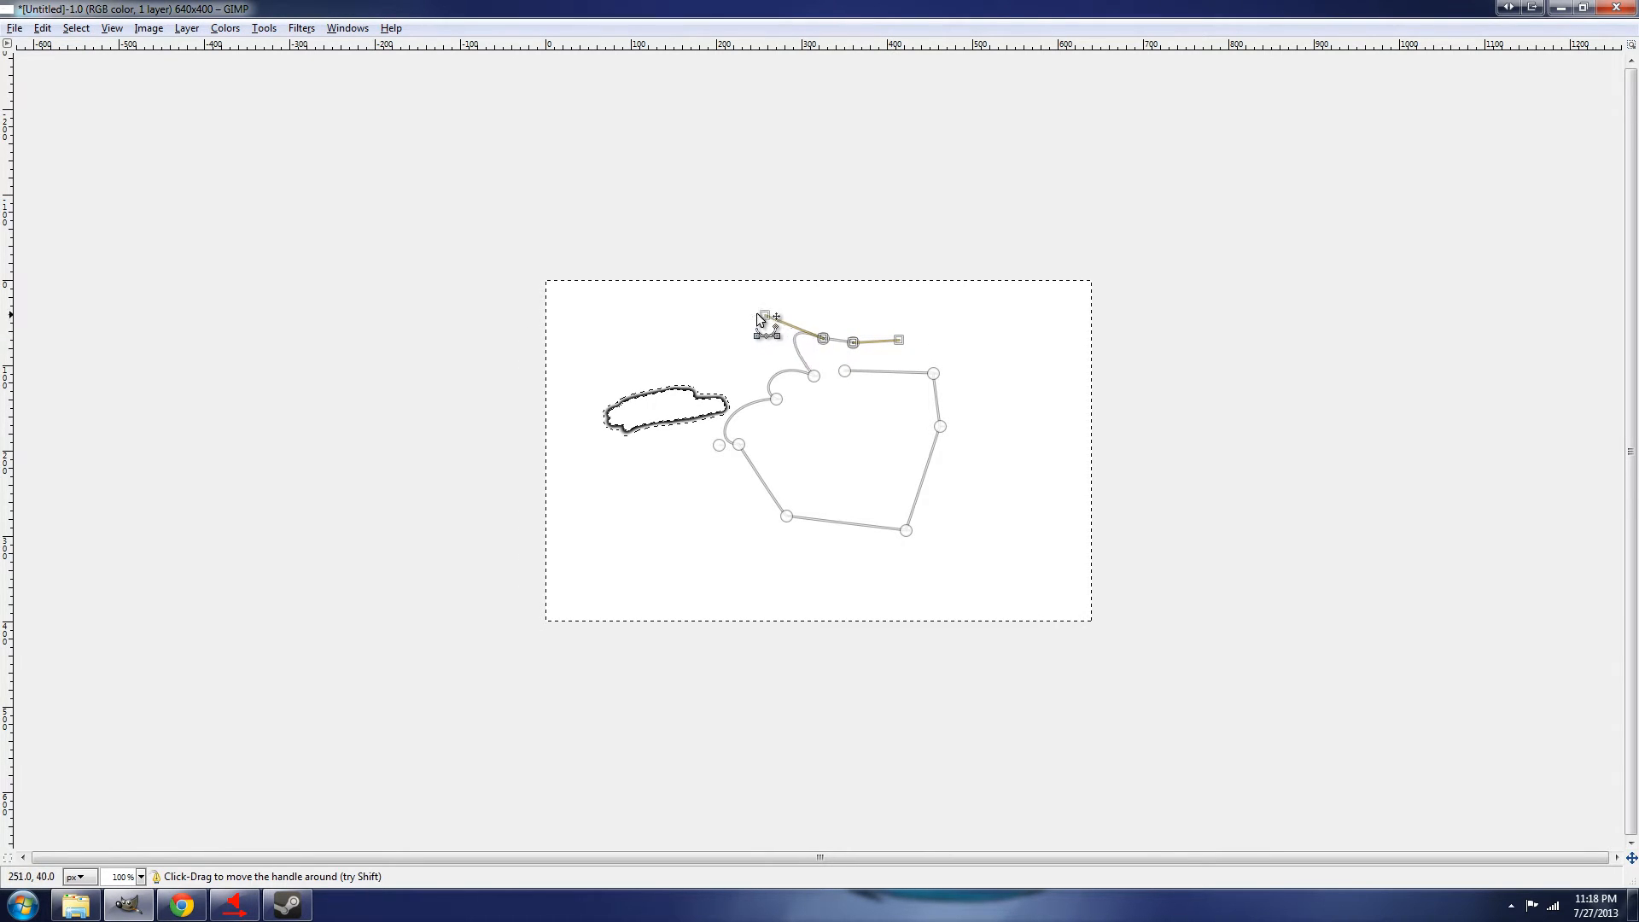
left_click_drag(806, 370, 808, 425)
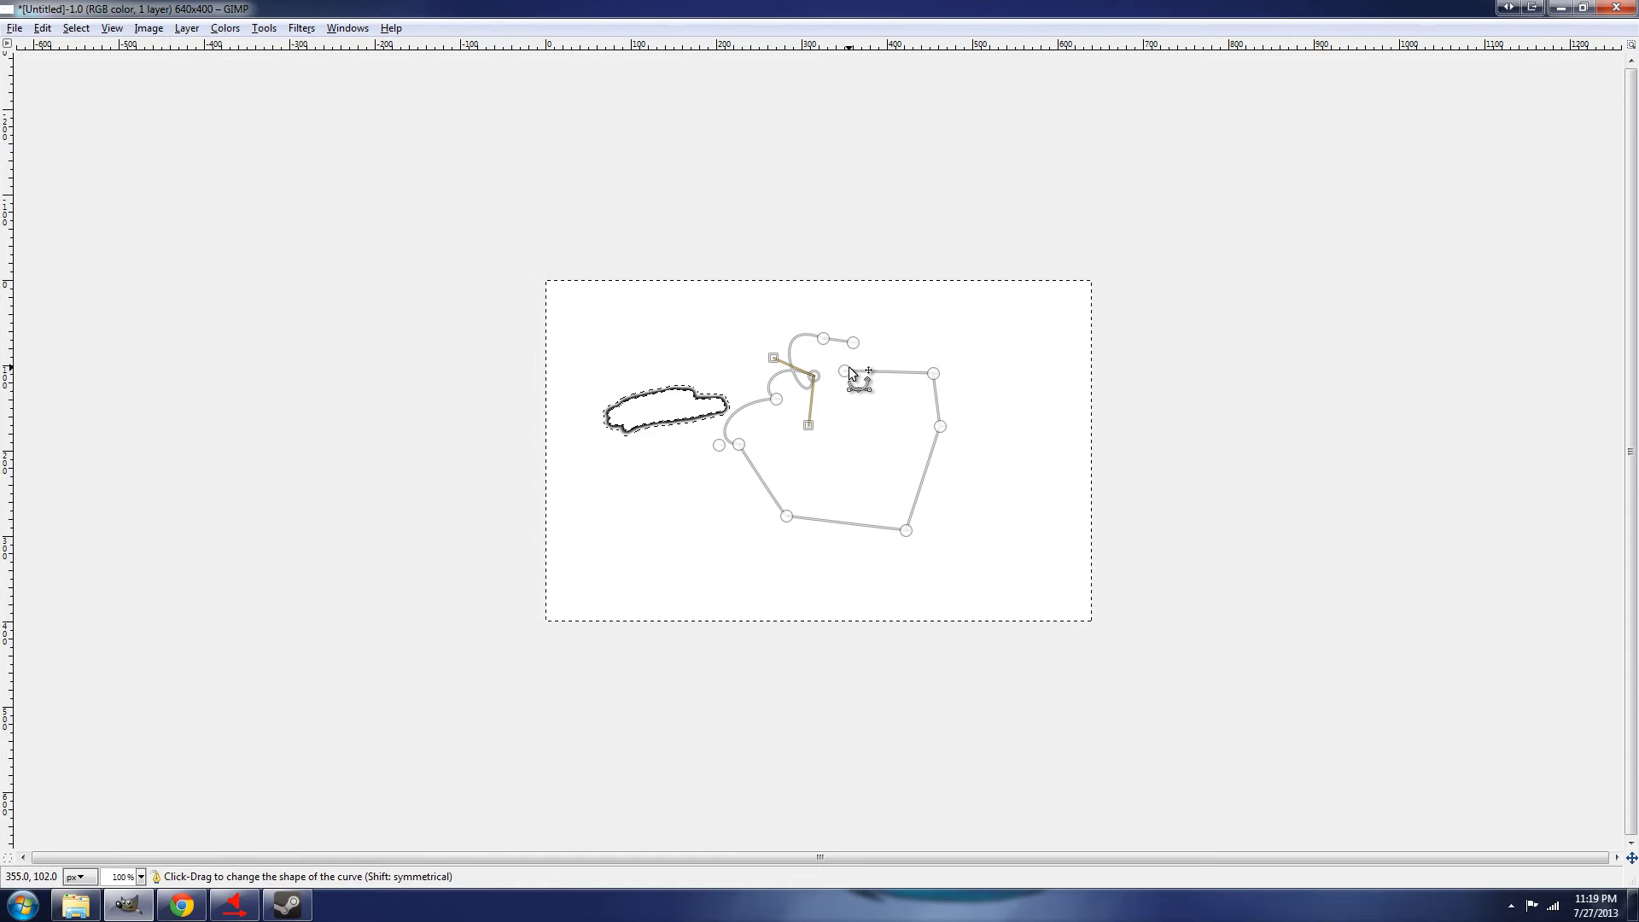
key("shift+f")
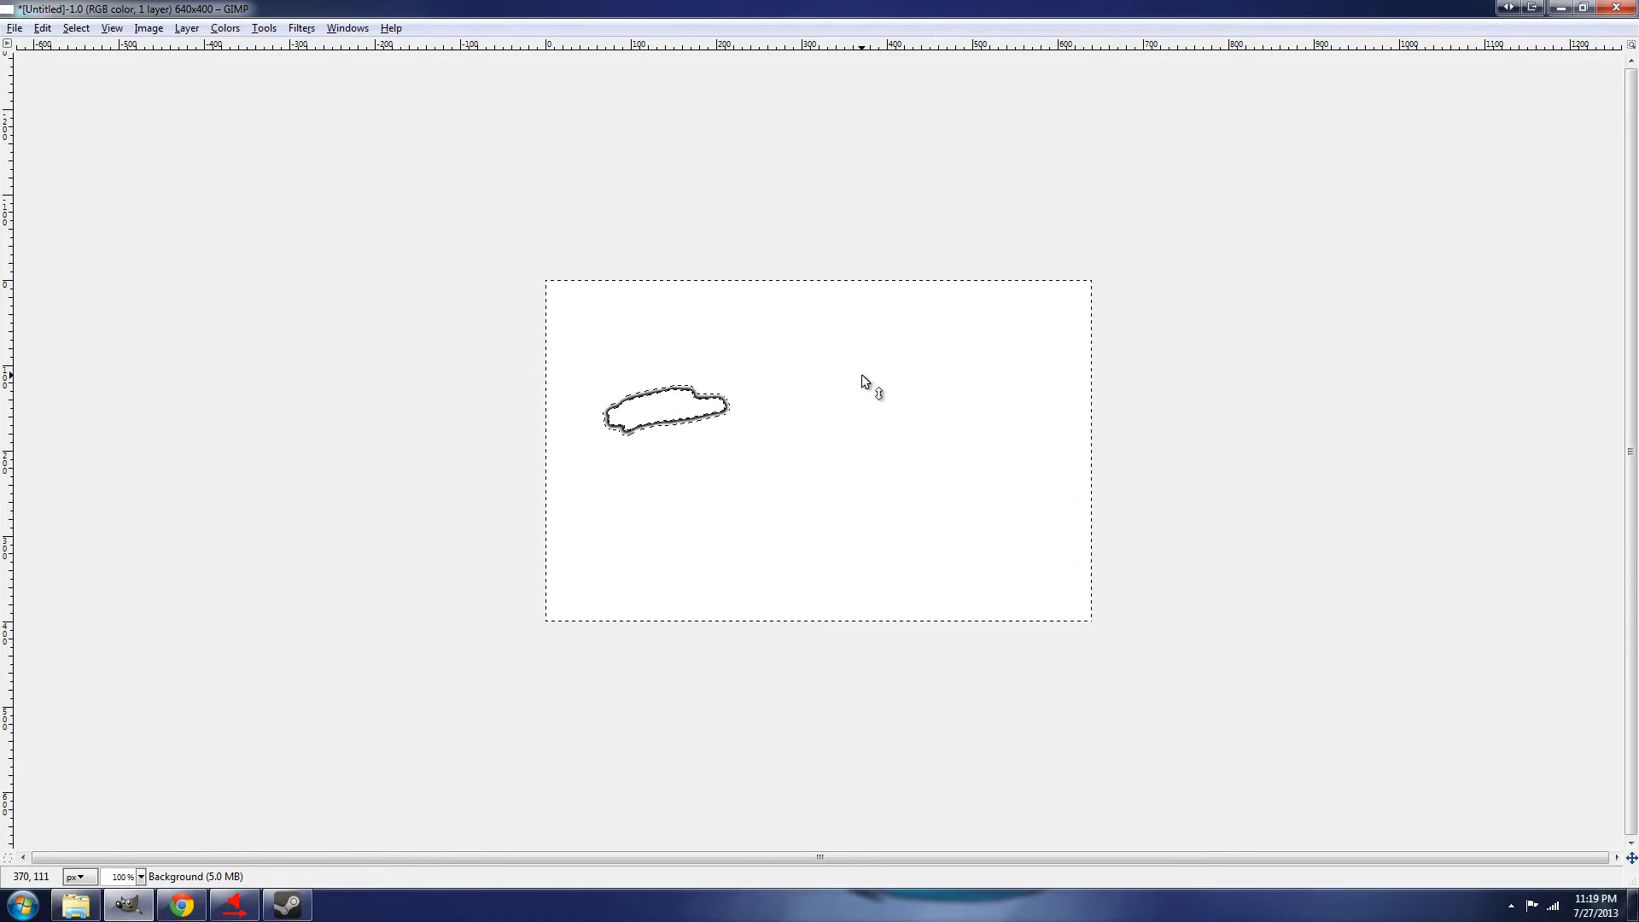
left_click(114, 29)
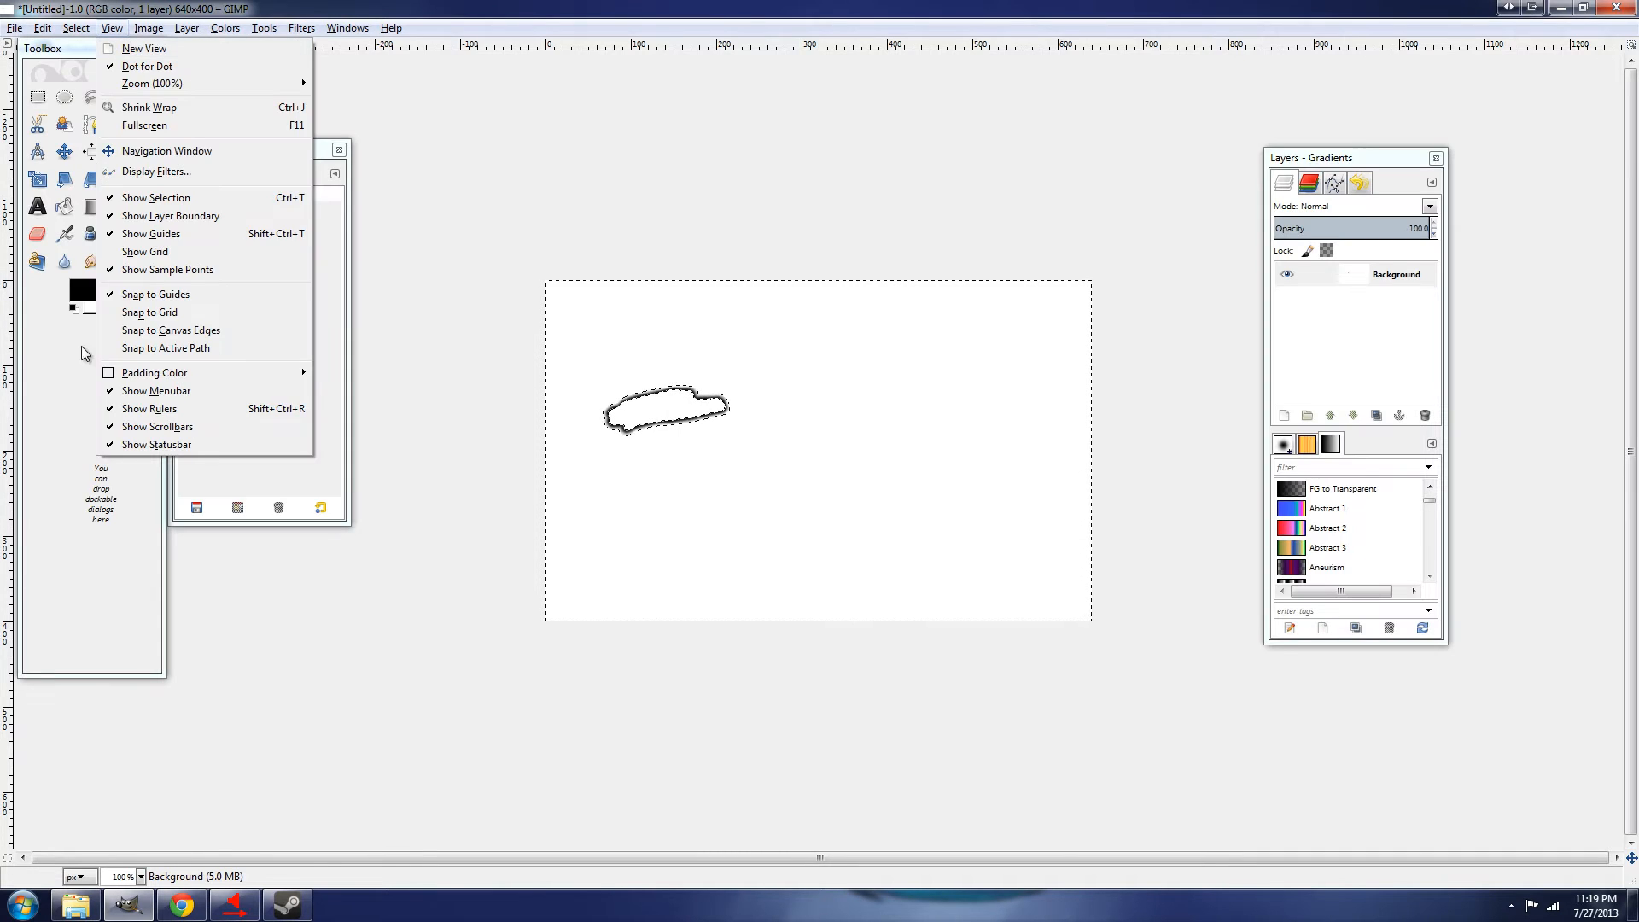
left_click(96, 405)
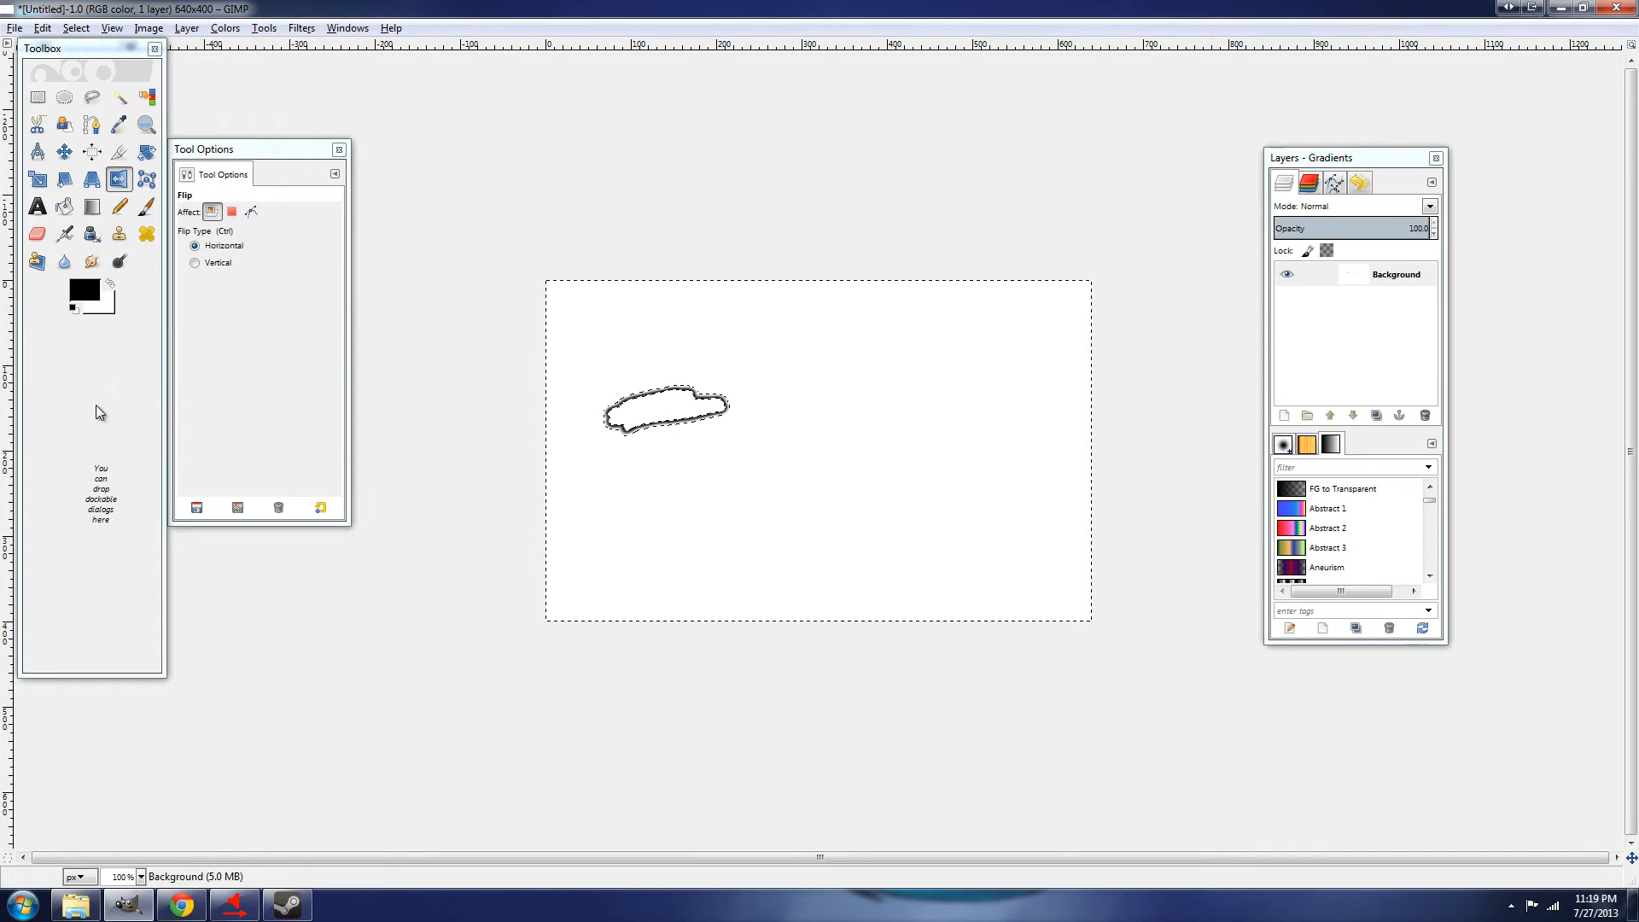
Sample the dark outline of the erased stroke as the foreground color with the Color Picker
left_click(124, 136)
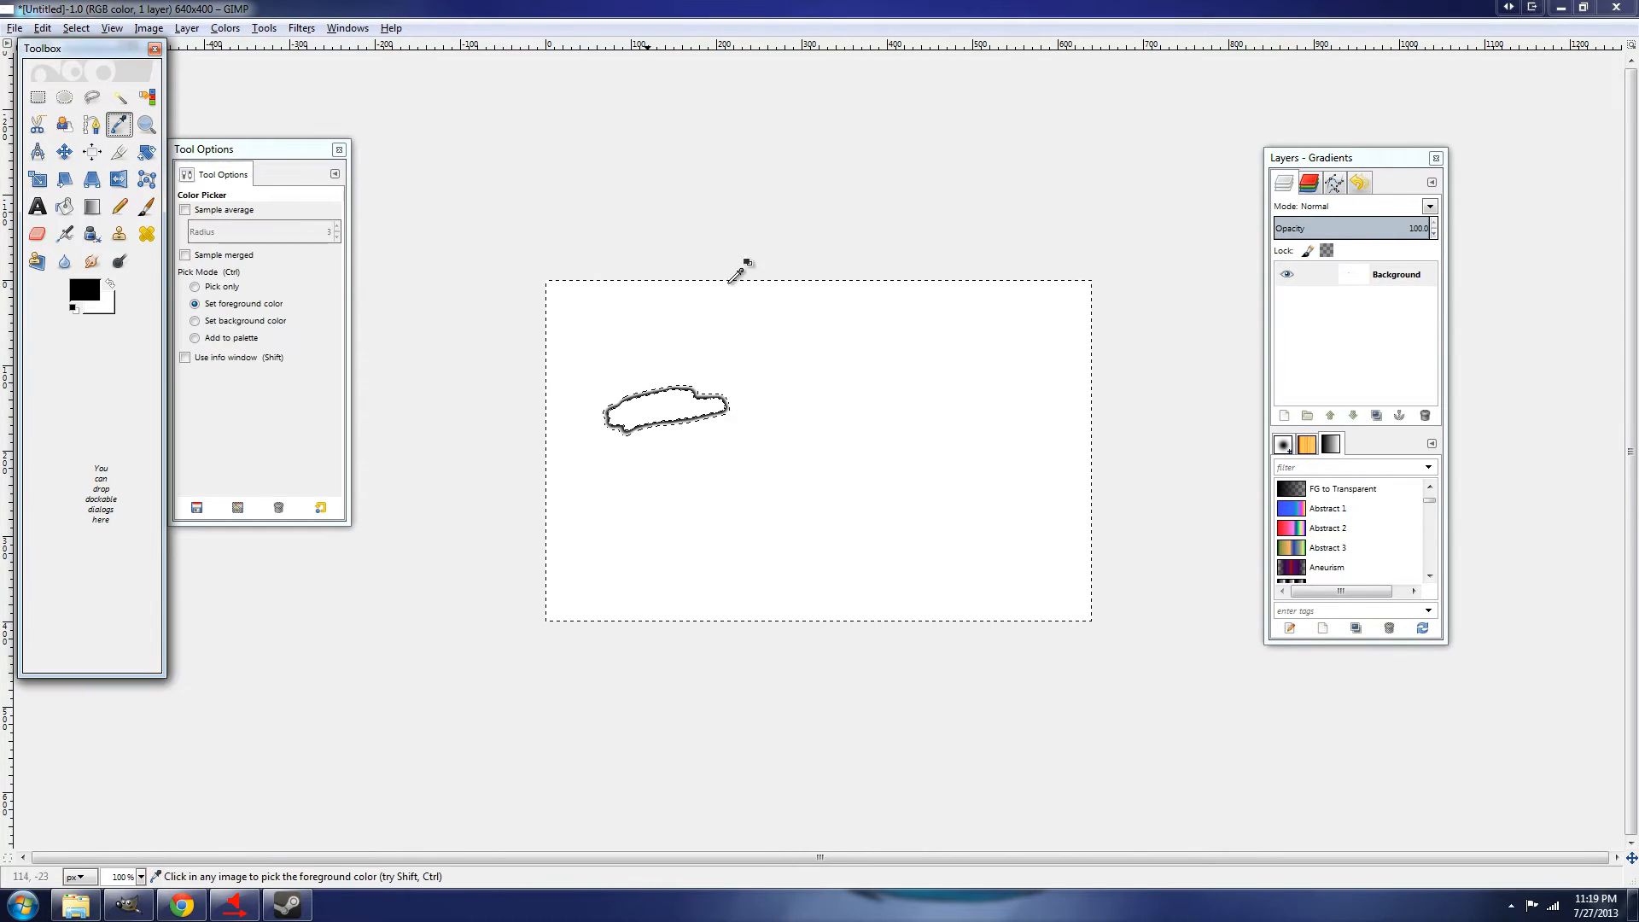
key("Tab")
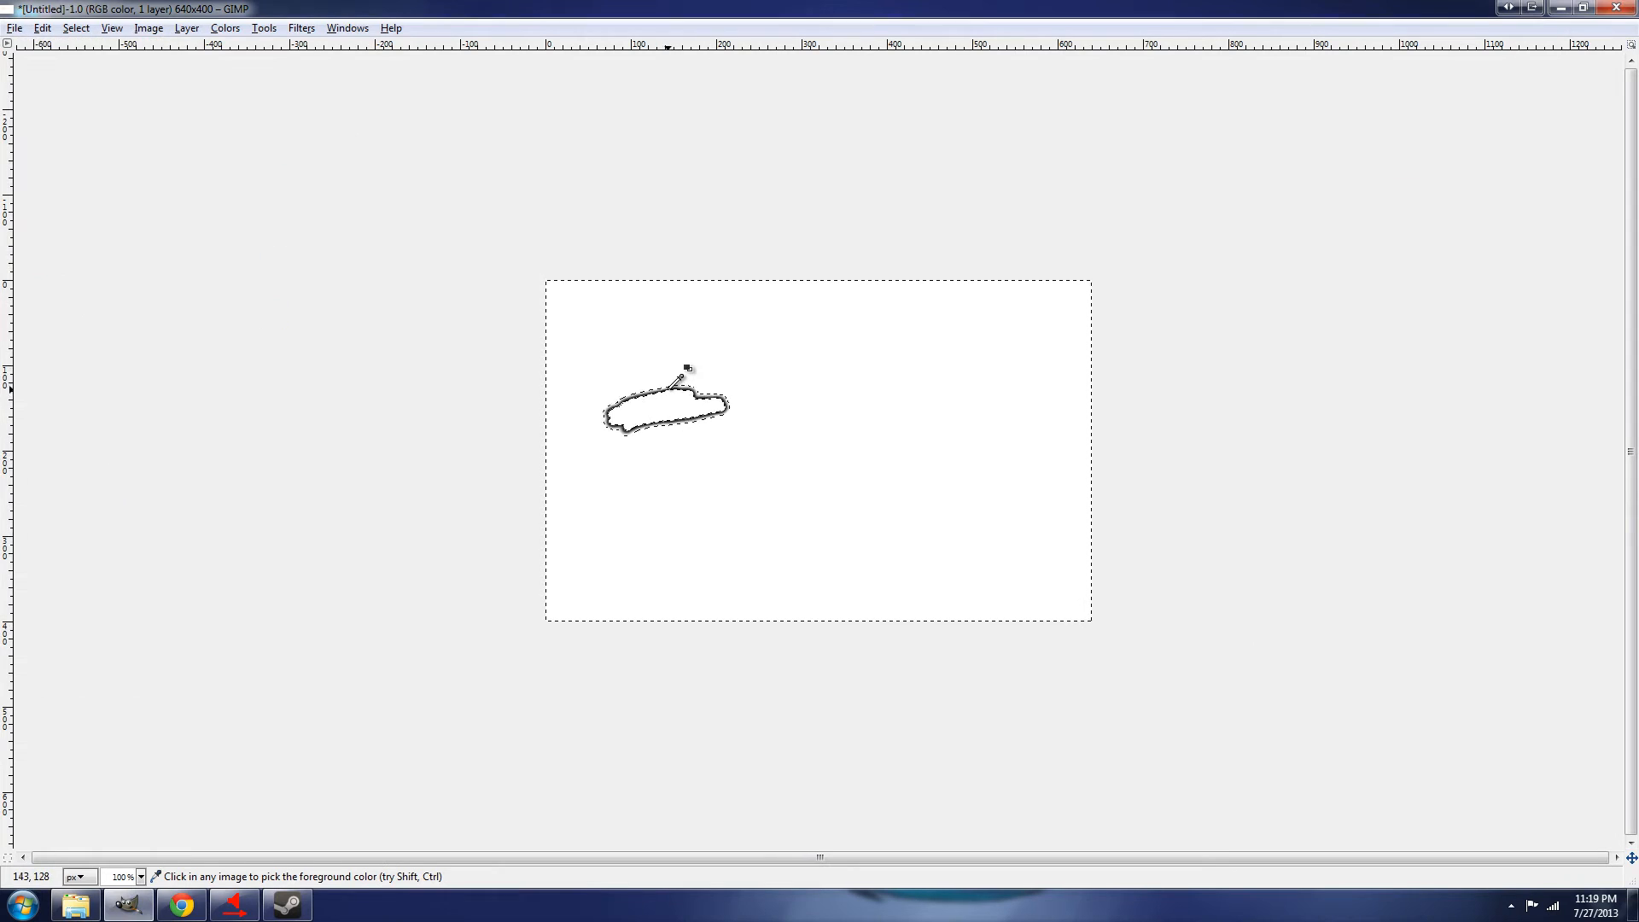
key("Tab")
left_click(135, 34)
left_click(133, 352)
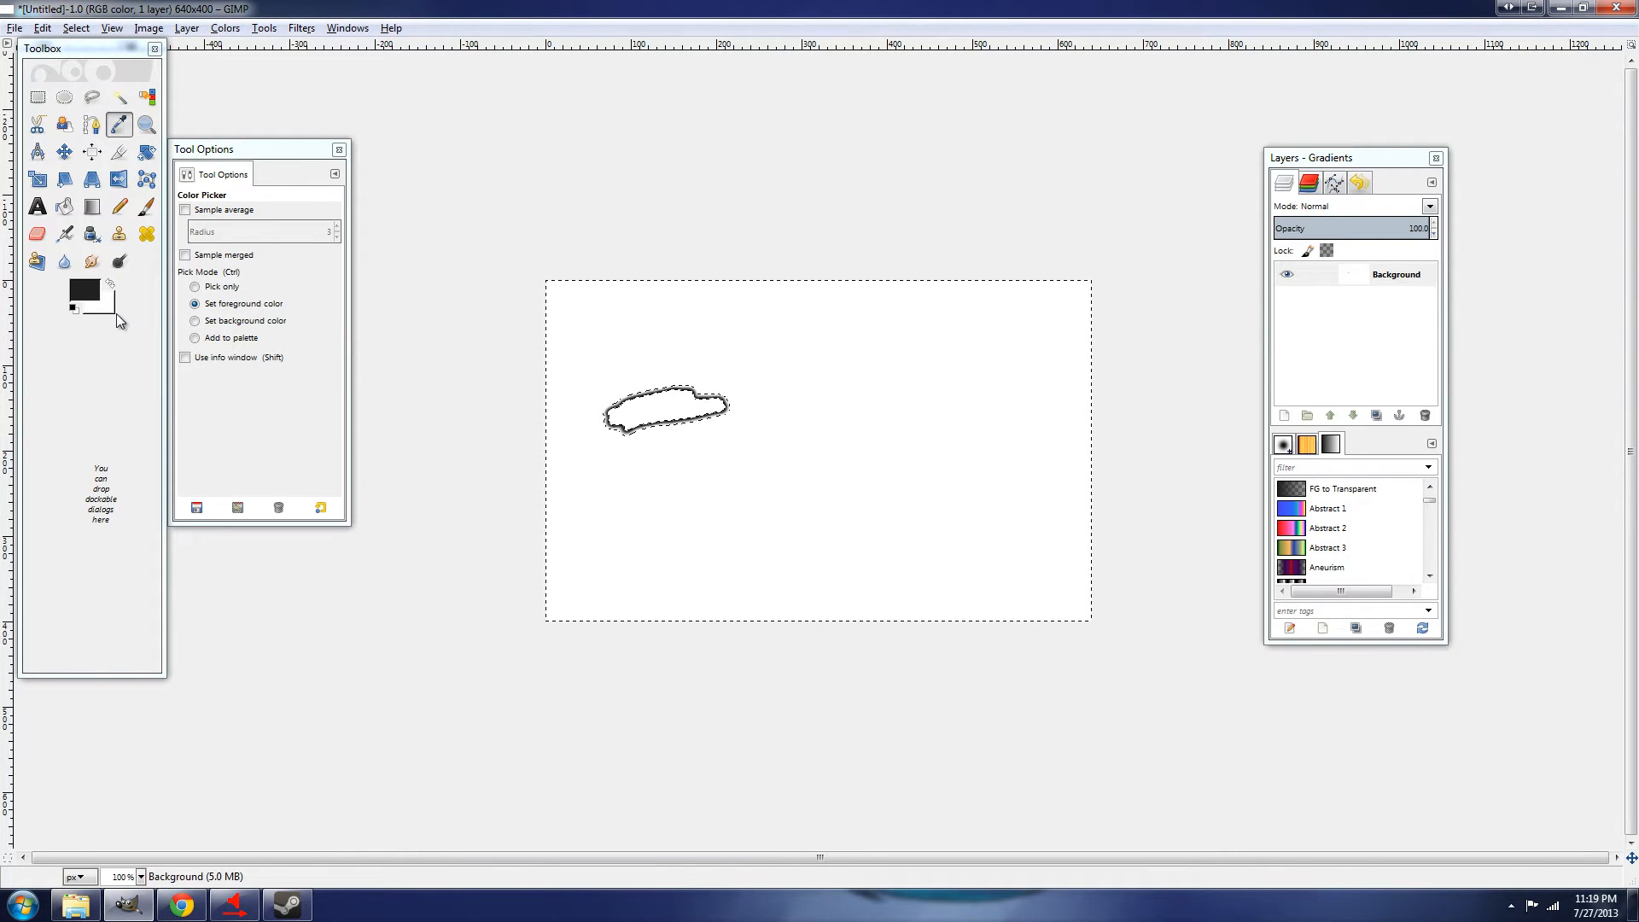
key("ctrl")
Zoom in to 150% near the erased stroke with the Zoom tool and zoom back out to 100%
left_click(144, 125)
left_click(685, 369)
key("Tab")
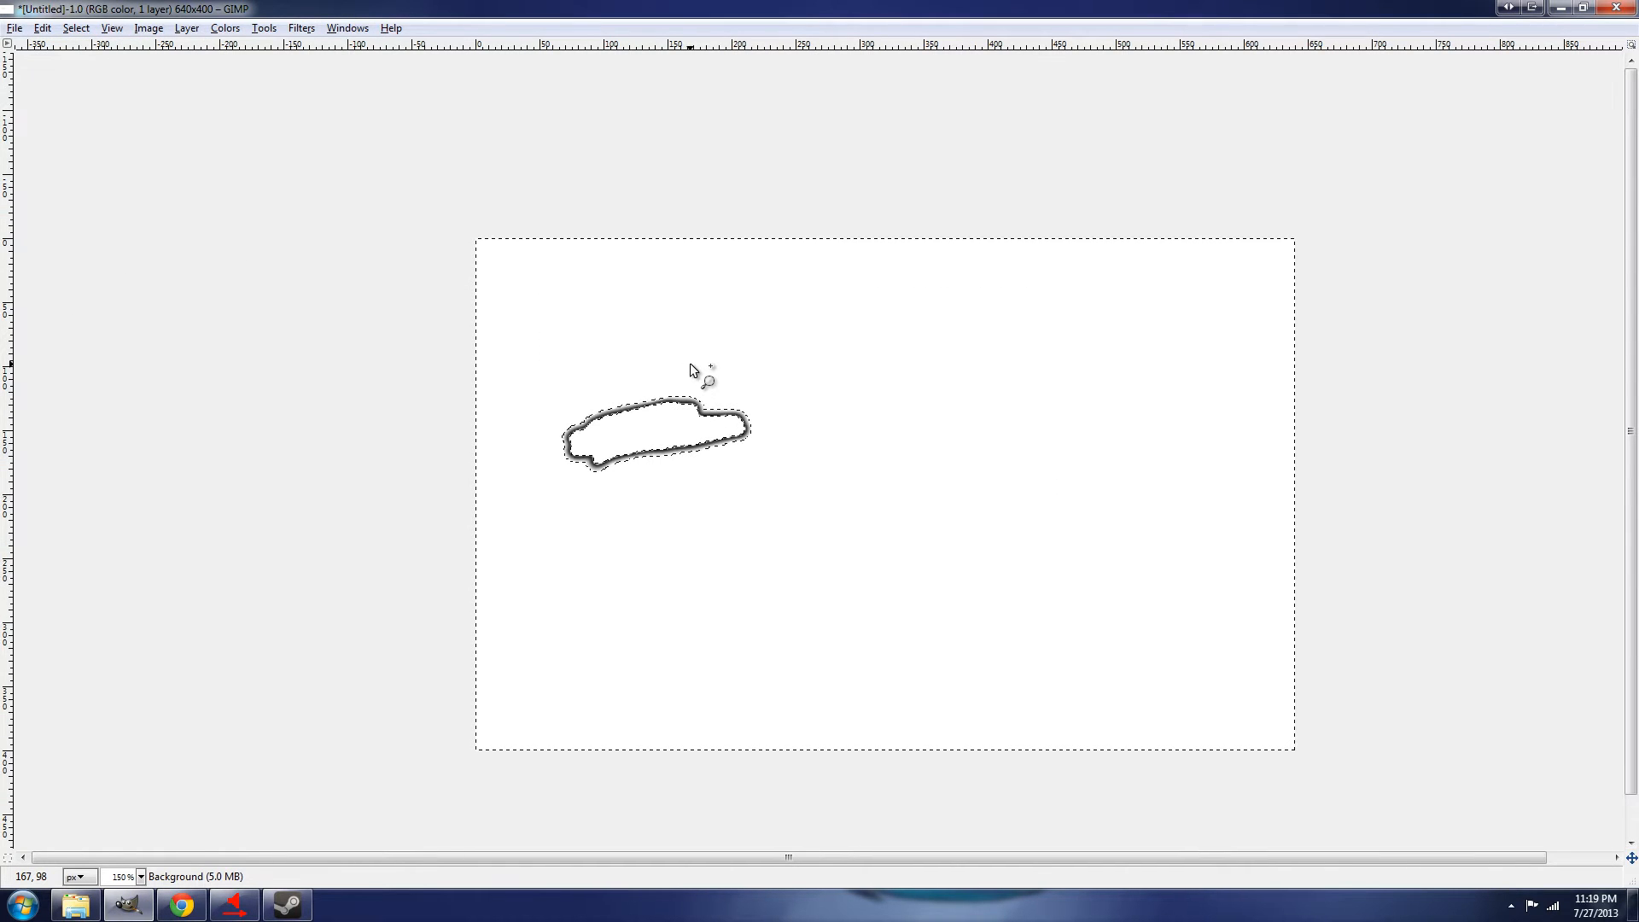
left_click(701, 367, "ctrl")
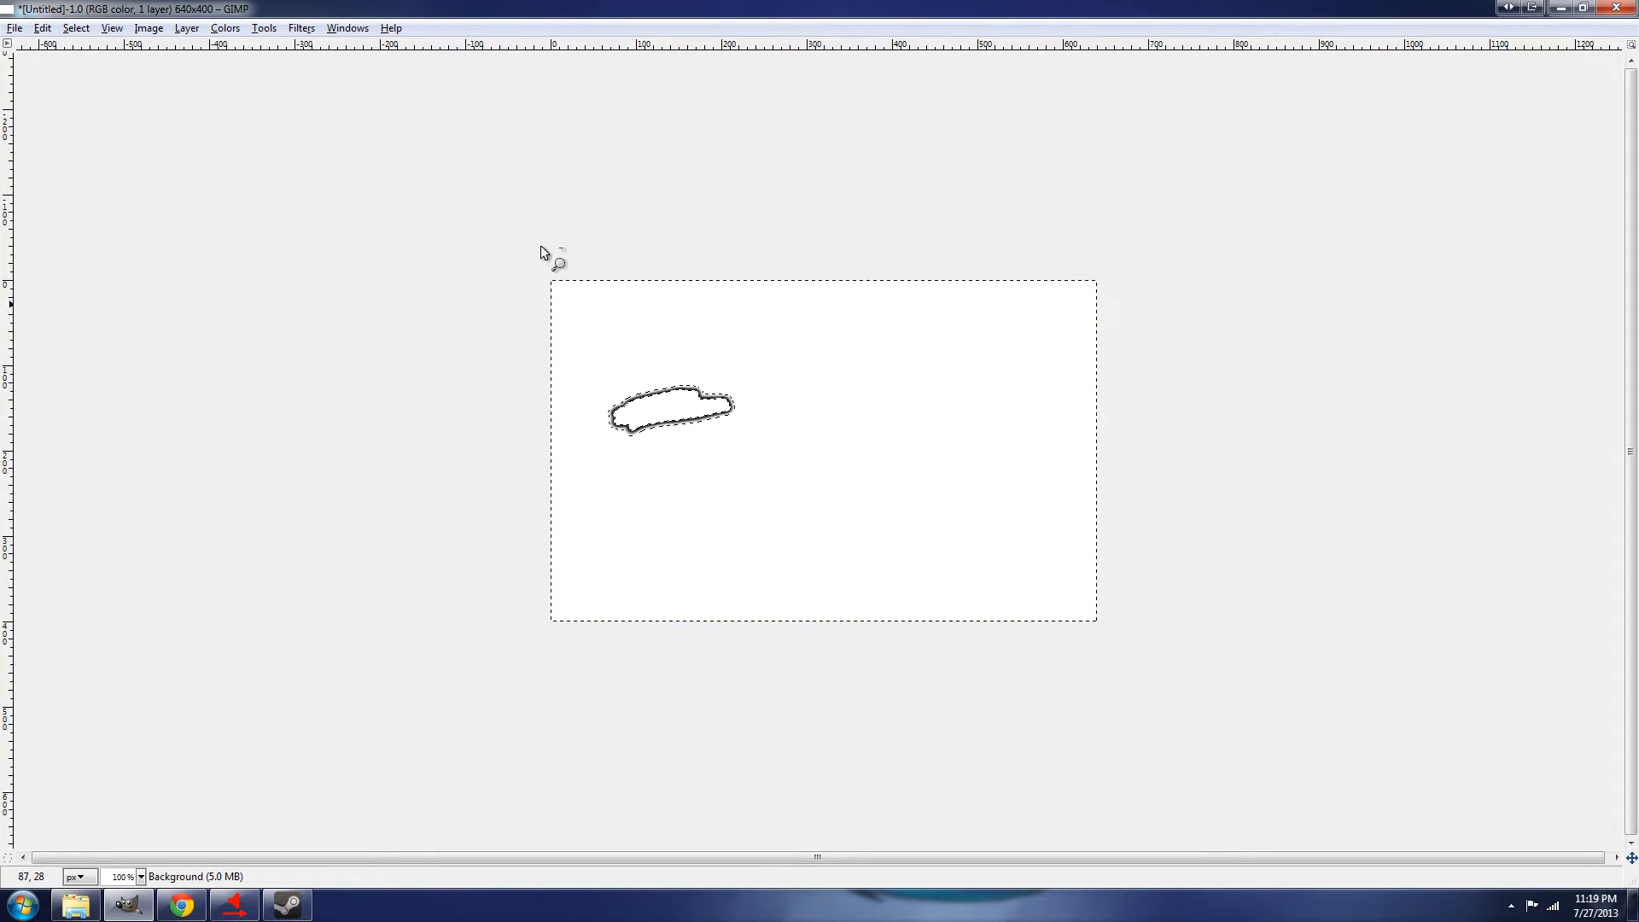
Measure a vertical distance in the right part of the image with the Measure tool
key("Tab")
left_click(187, 28)
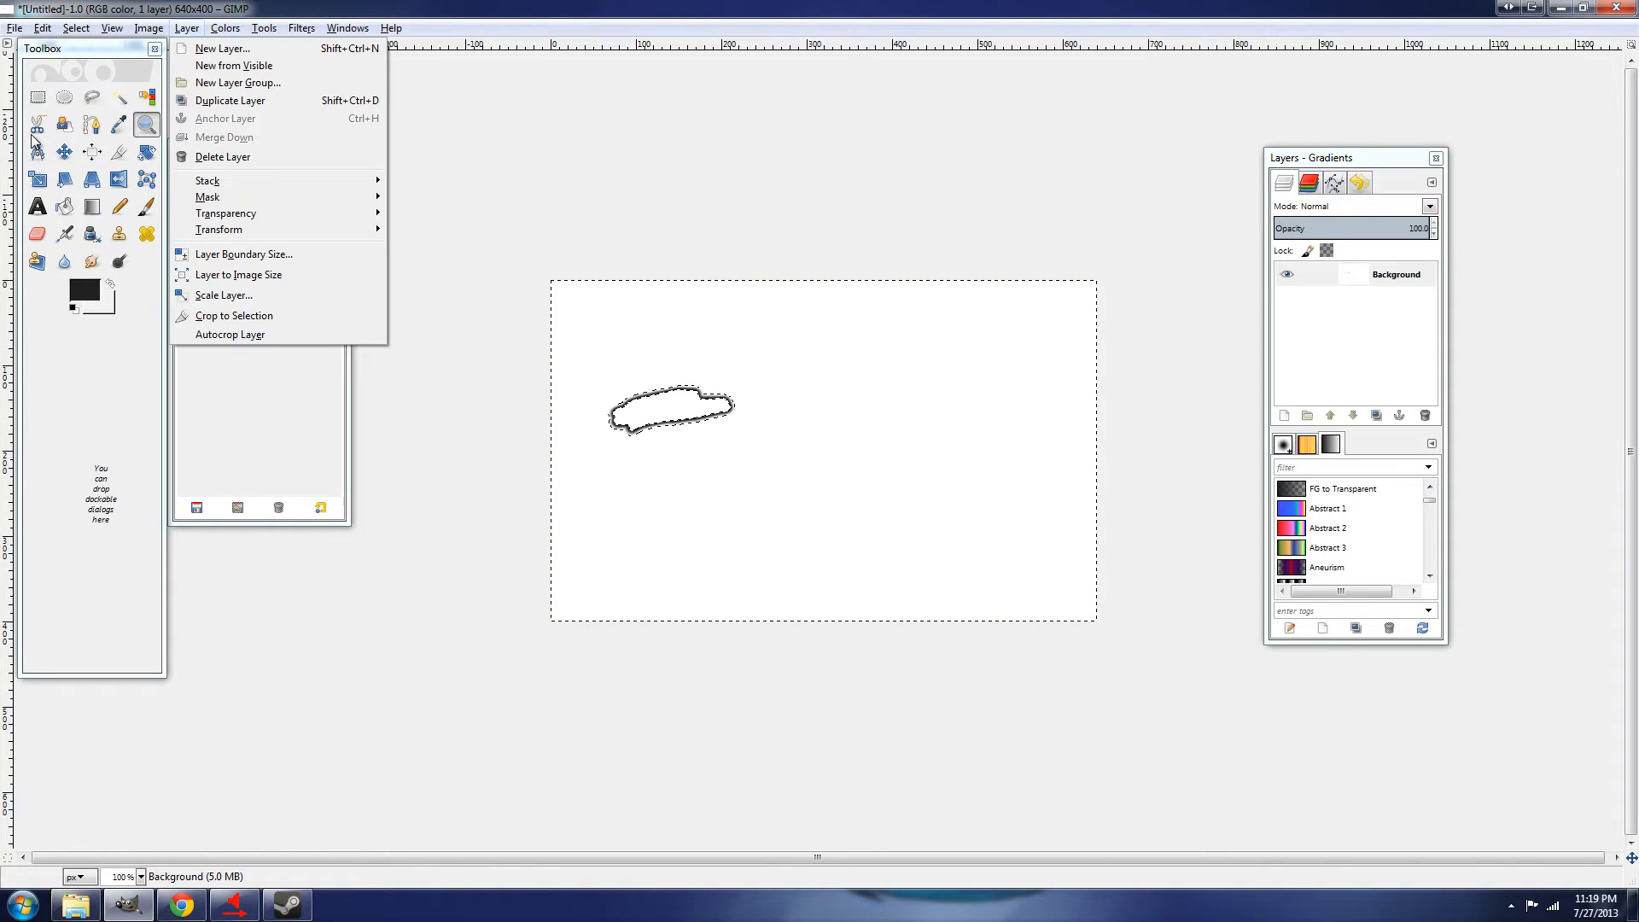
left_click(38, 152)
left_click(39, 152)
left_click_drag(1029, 331, 975, 384)
left_click(953, 445)
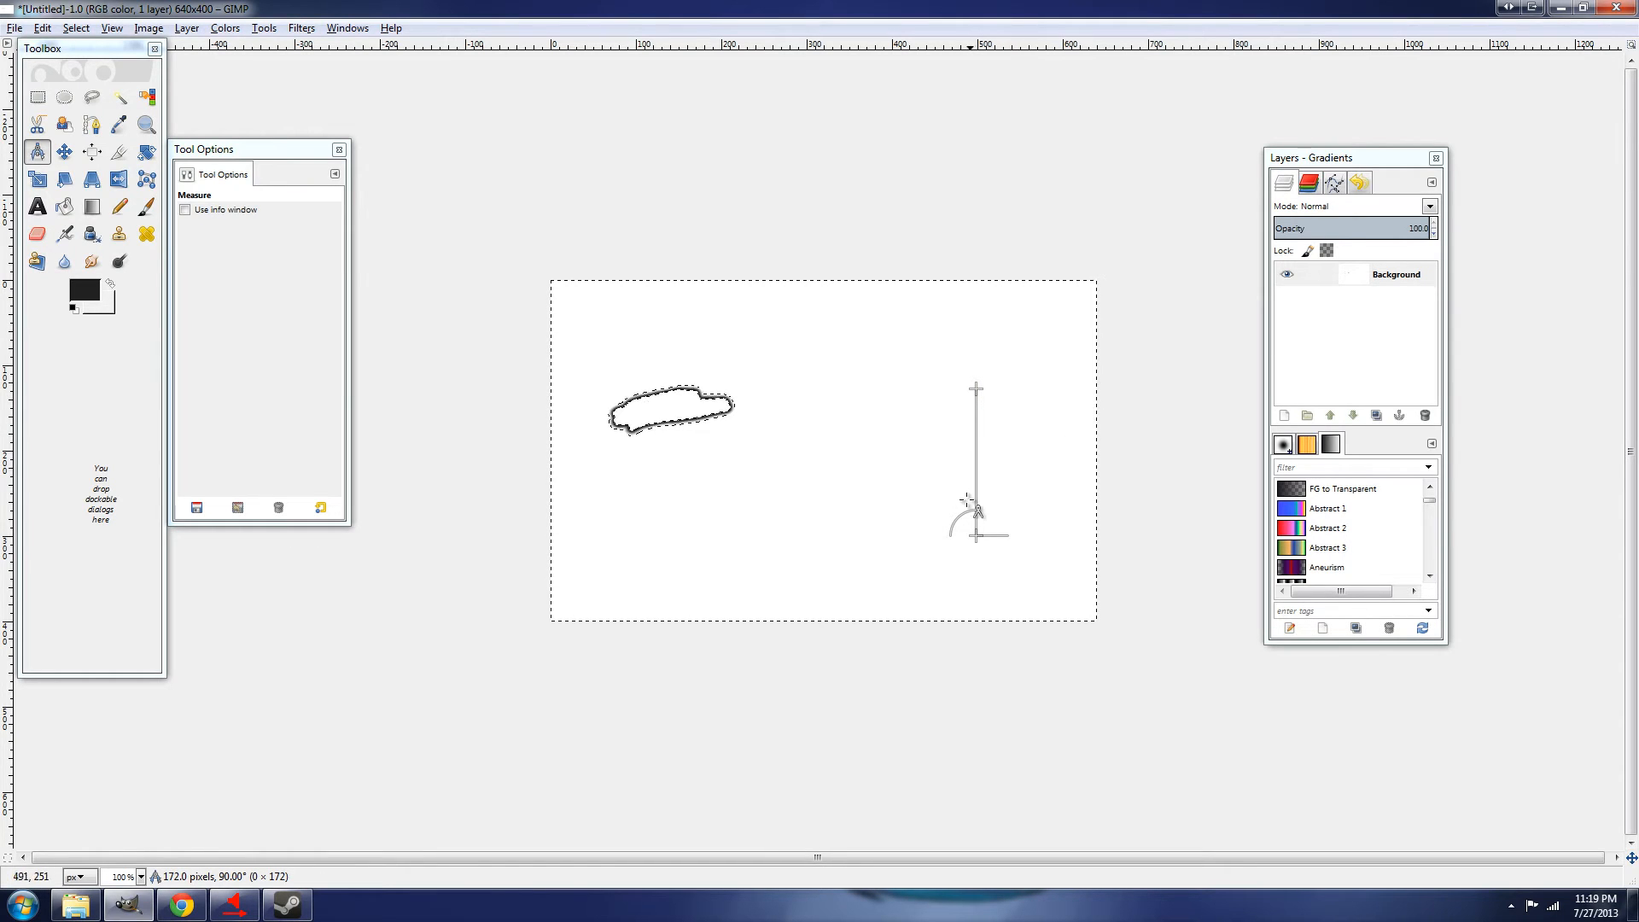
Enable the info window for the Measure tool and move the Tool Options dialog away from the Toolbox
left_click(185, 209)
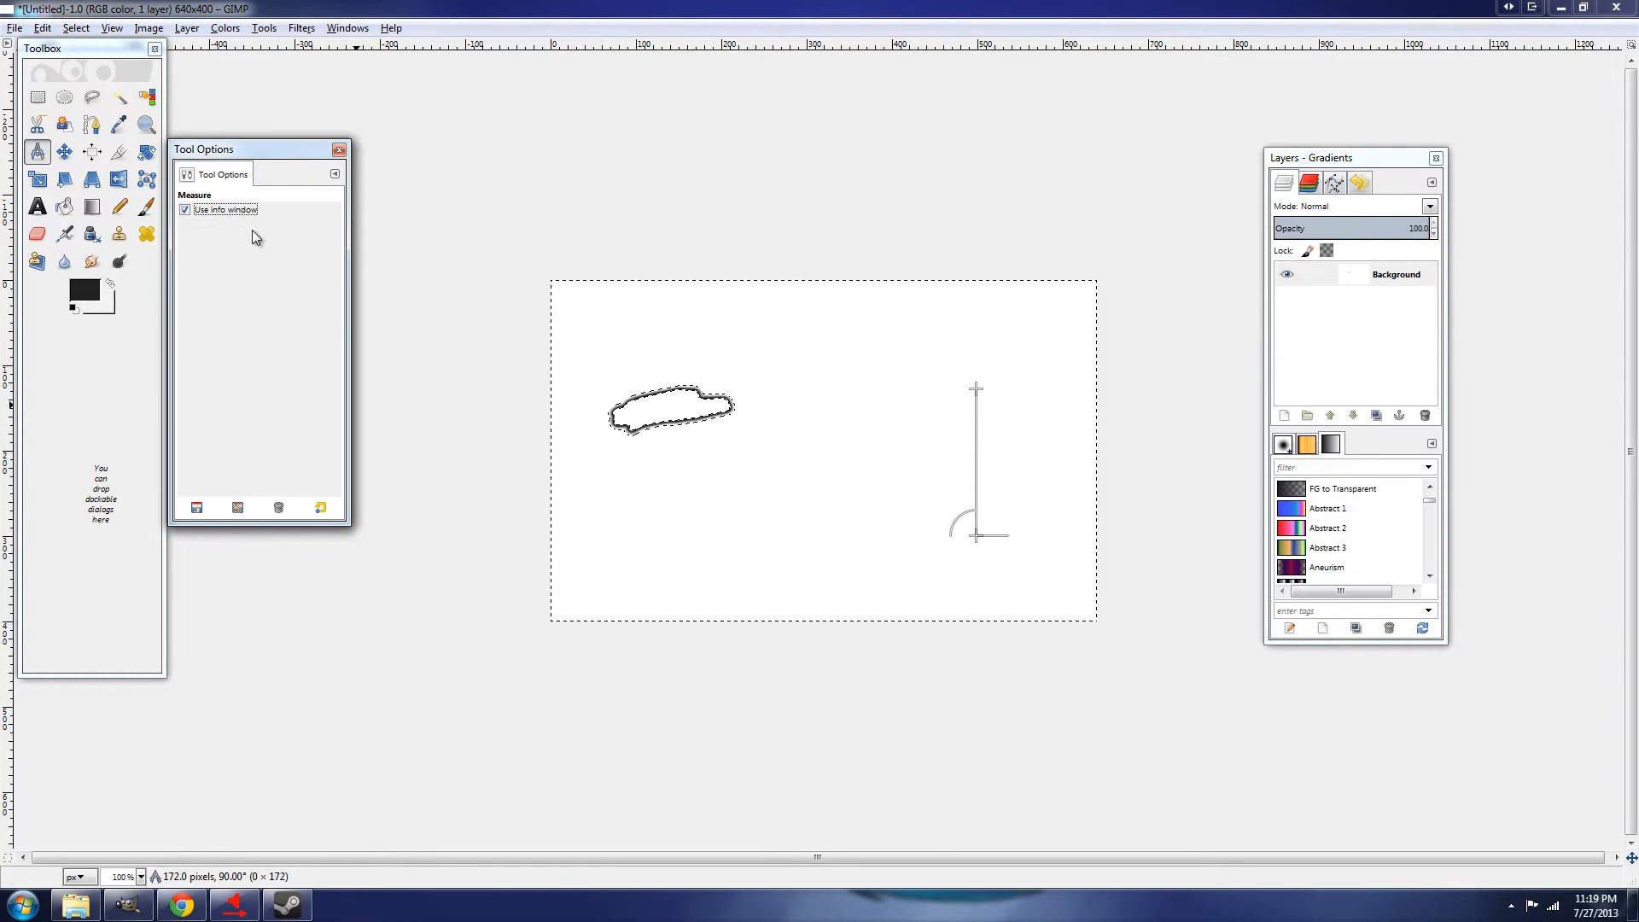
left_click_drag(285, 156, 441, 160)
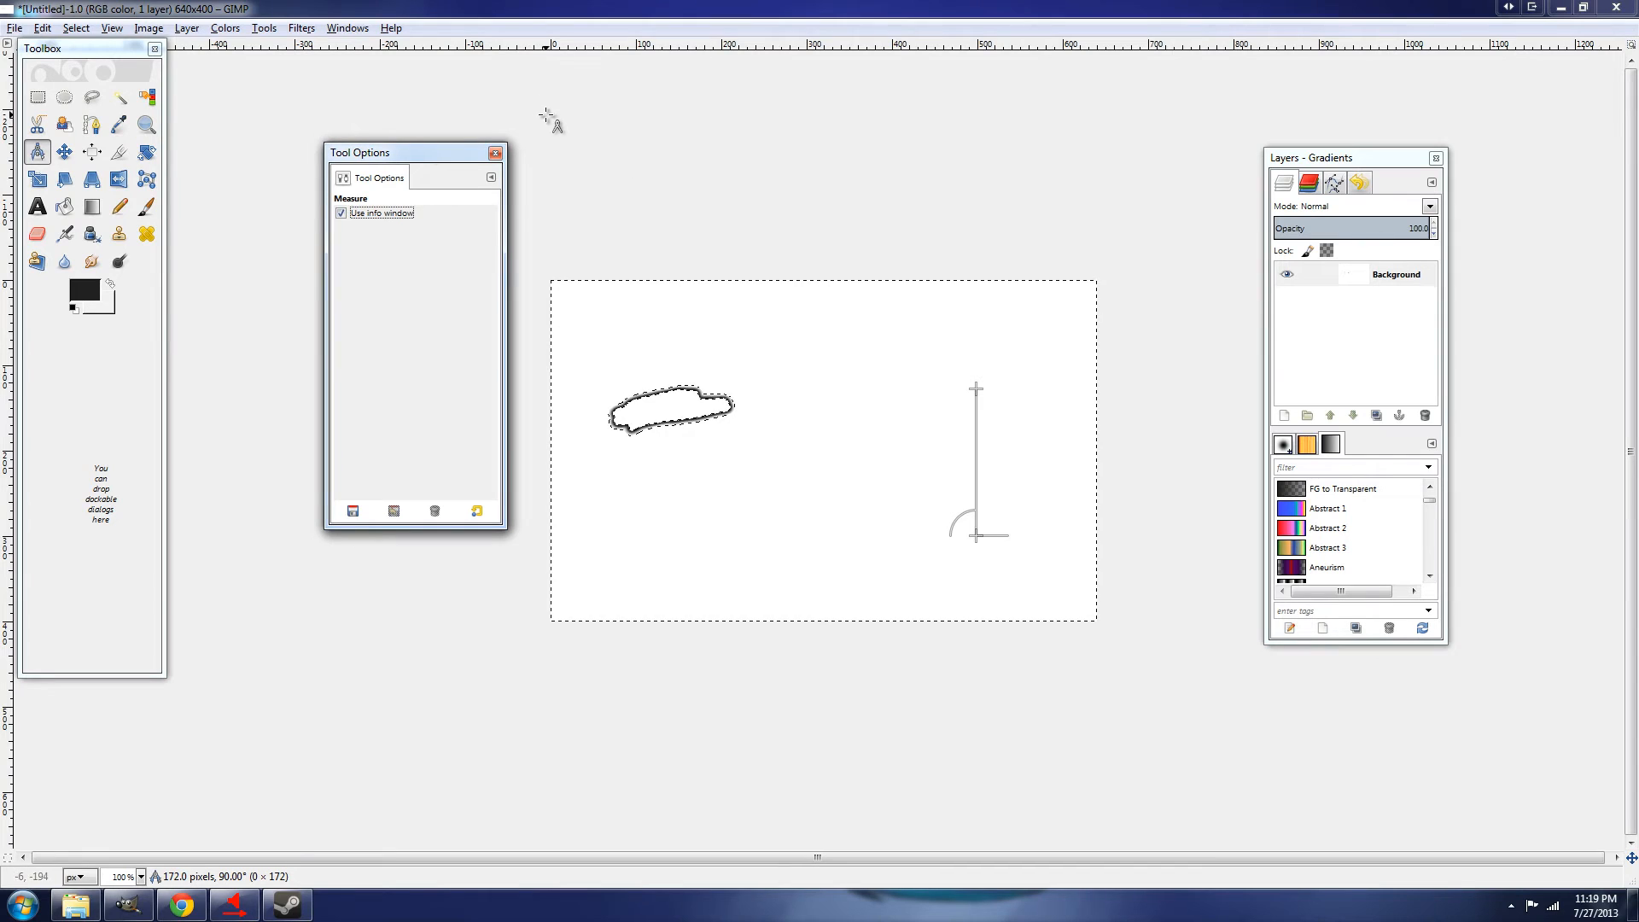
Shift the Background layer slightly left and up with the Move tool
left_click(64, 151)
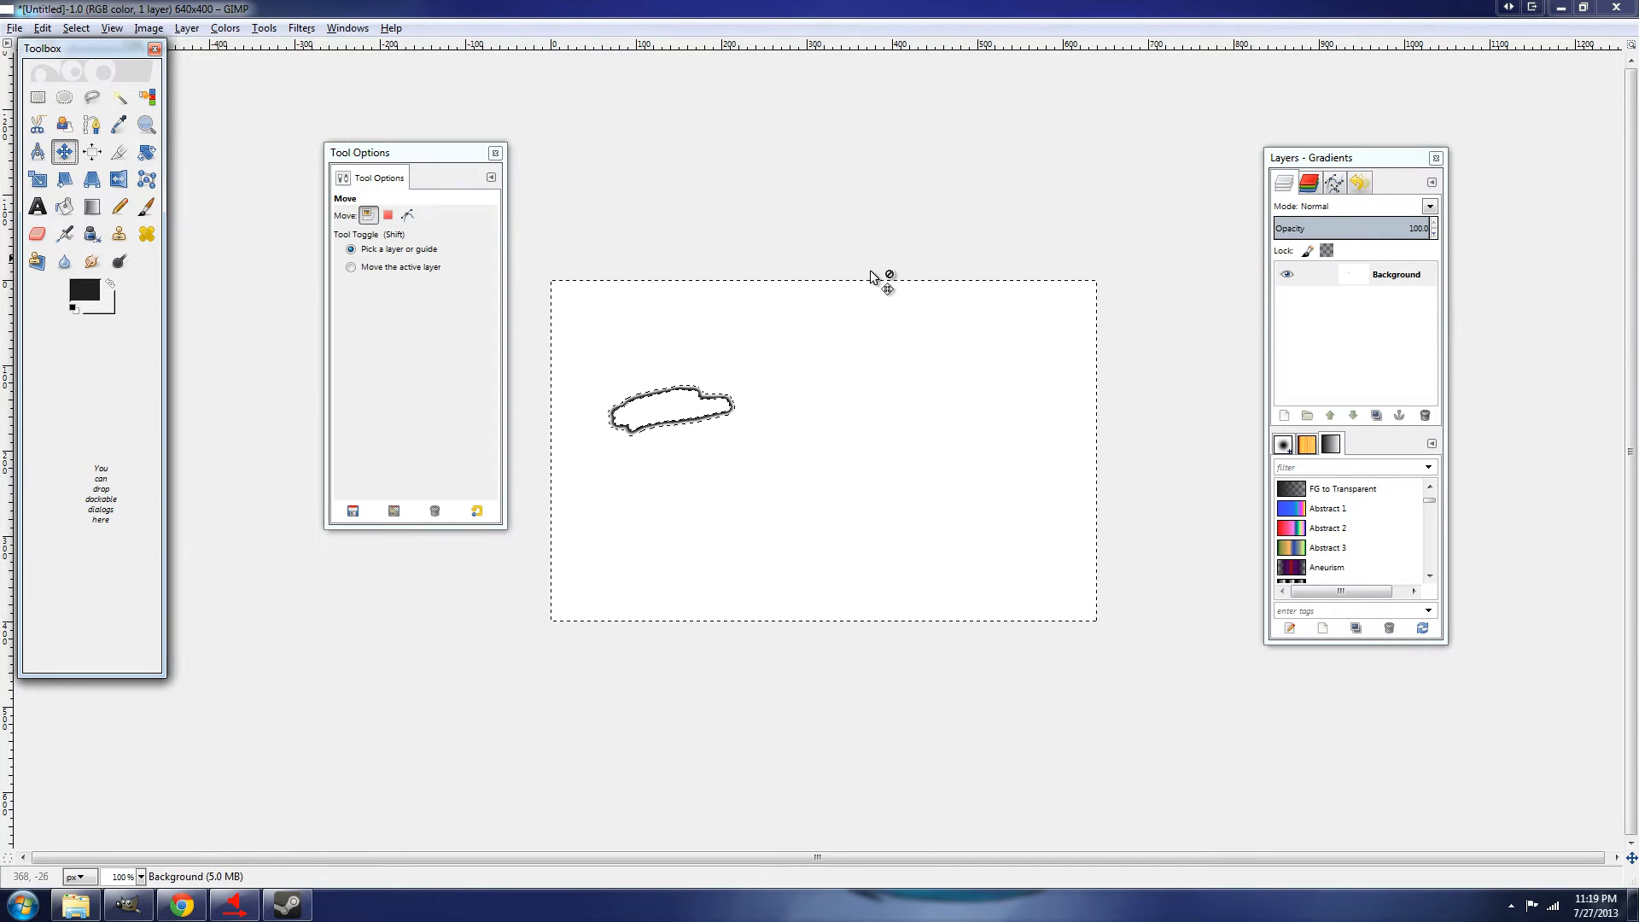
left_click_drag(834, 310, 914, 333)
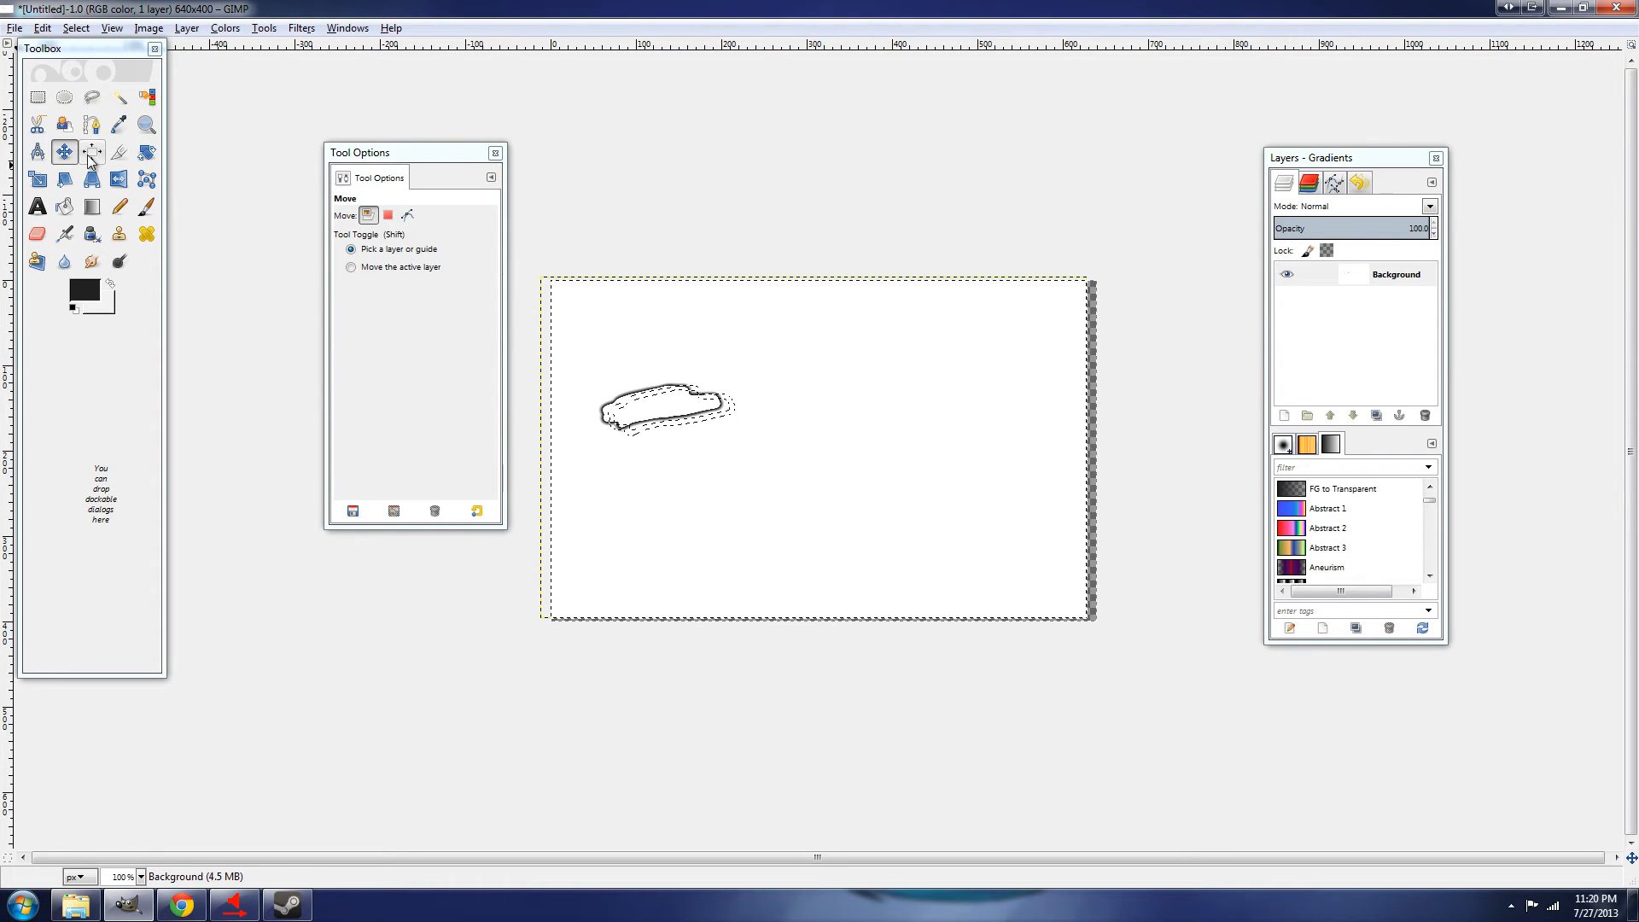
Try the Align tool by framing rectangular areas on the layer, the last one across the erased stroke's right end
left_click(91, 152)
key("Tab")
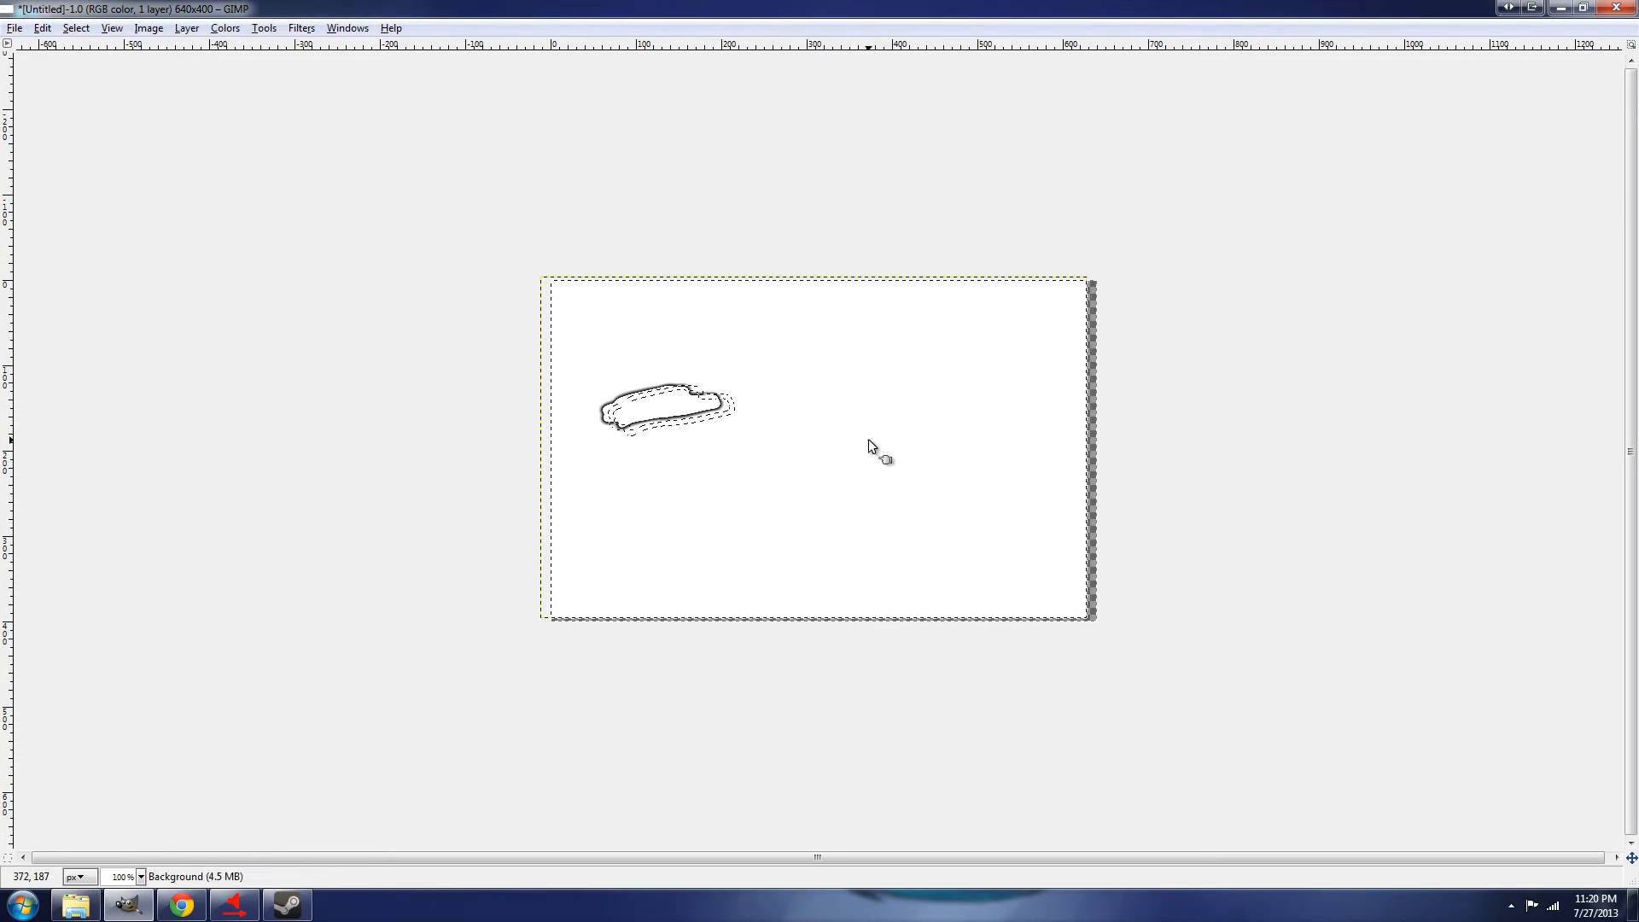
left_click_drag(871, 432, 935, 555)
left_click_drag(676, 329, 875, 415)
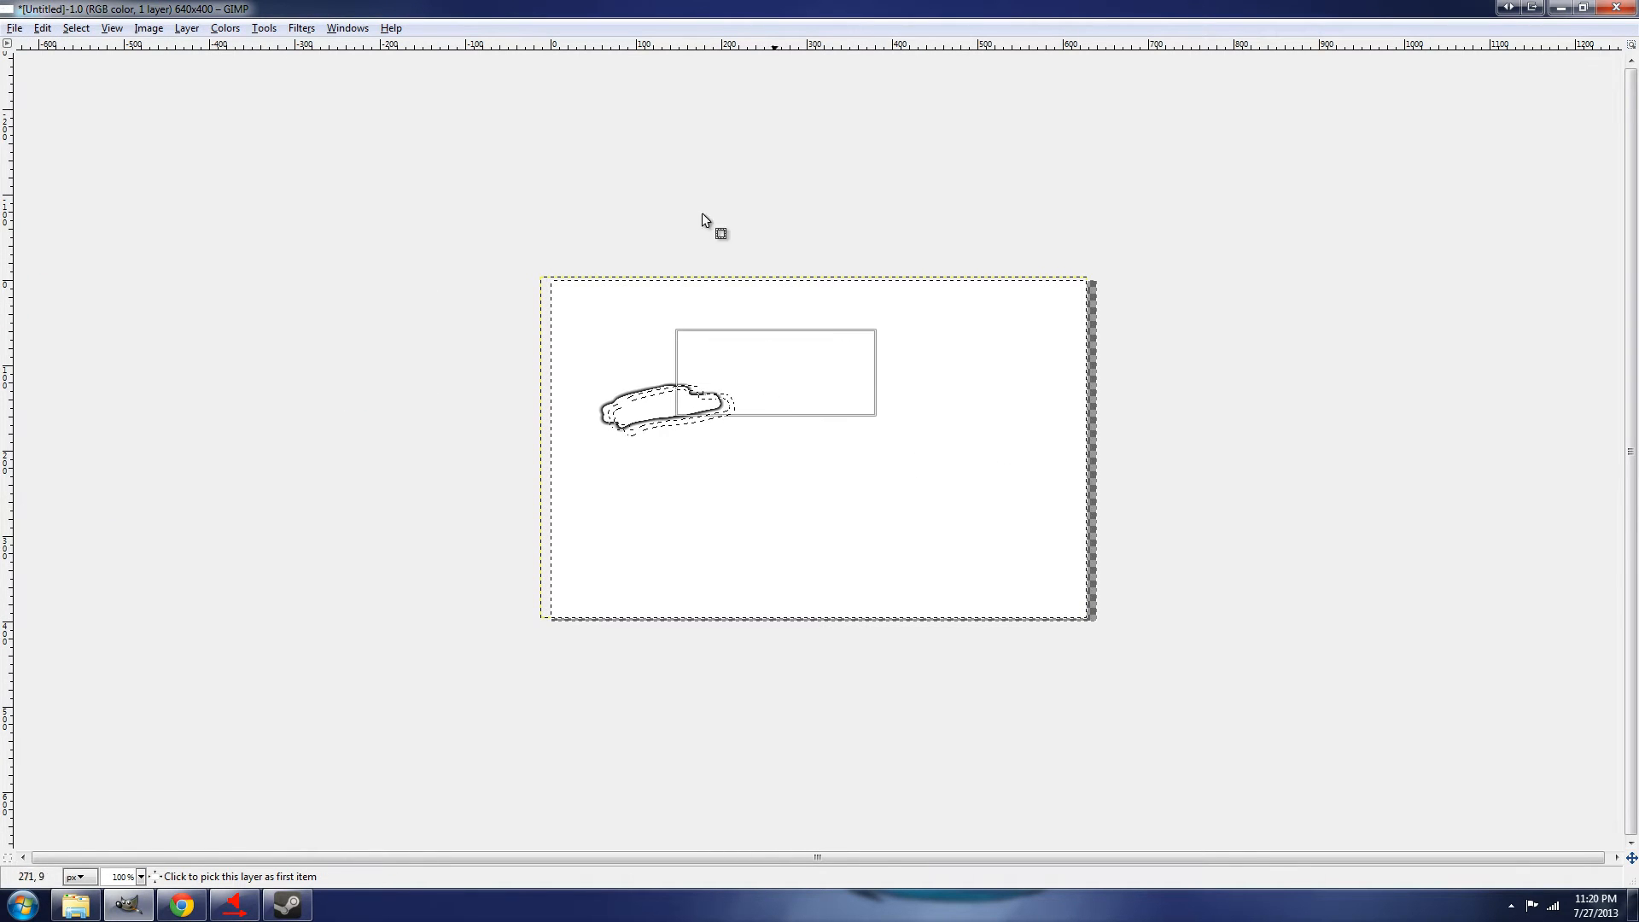
key("Tab")
left_click(264, 28)
left_click(70, 314)
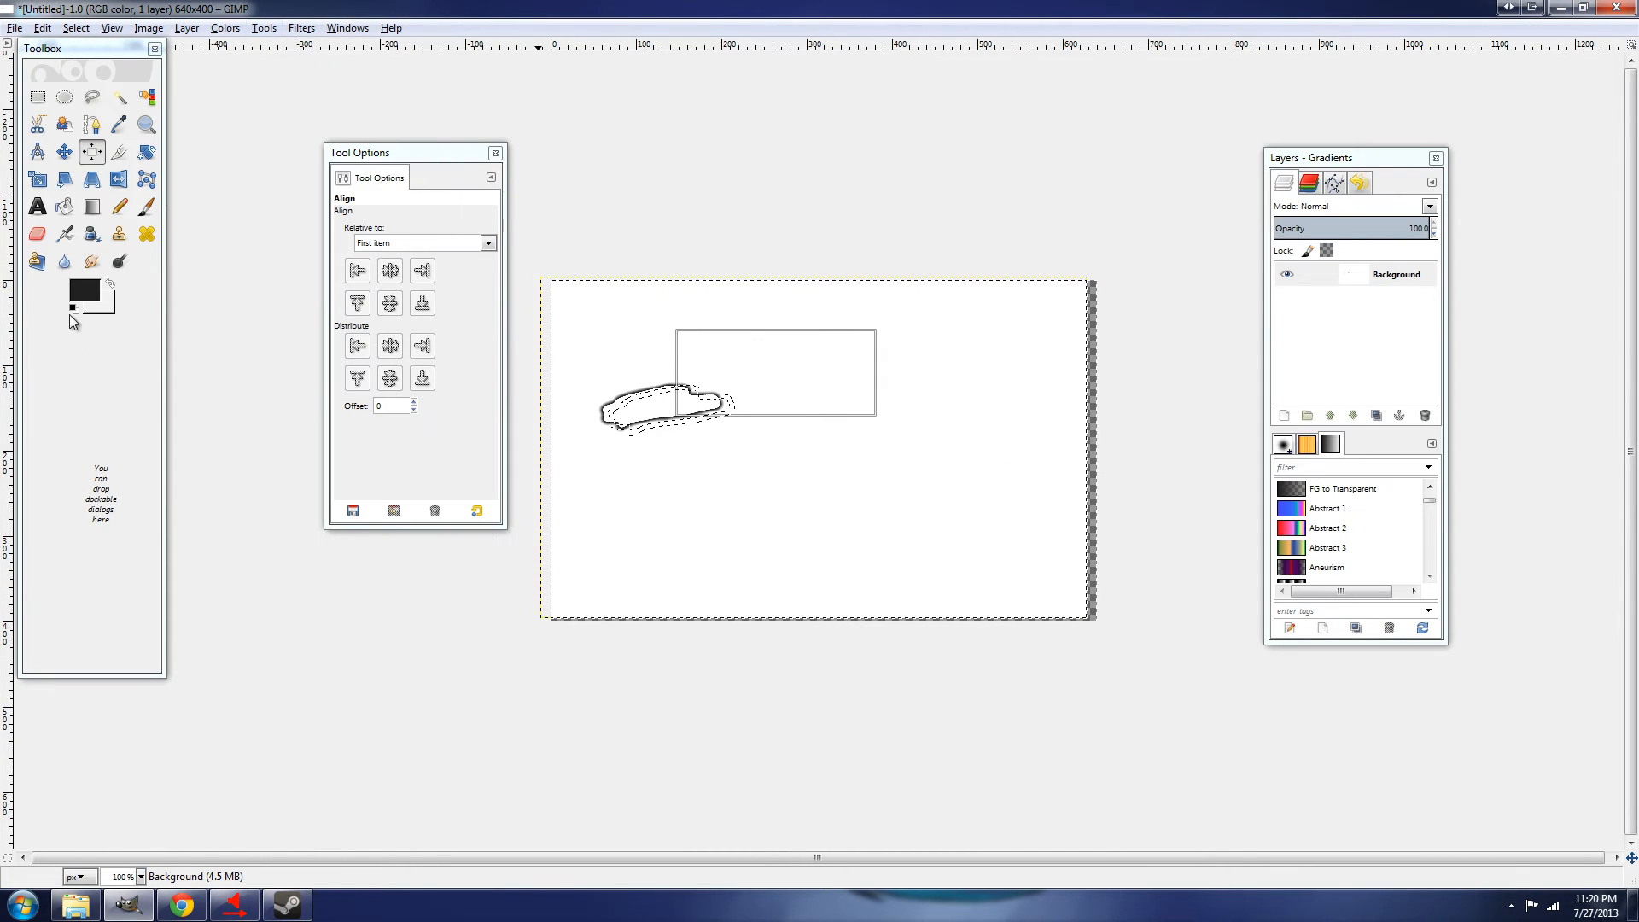
Crop the image to its right 463 × 400 px part with the Crop tool and clear the selection
left_click(120, 152)
key("Tab")
mouse_move(702, 280)
left_mouse_down()
mouse_move(1063, 531)
mouse_move(1055, 554)
mouse_move(1096, 623)
left_mouse_up()
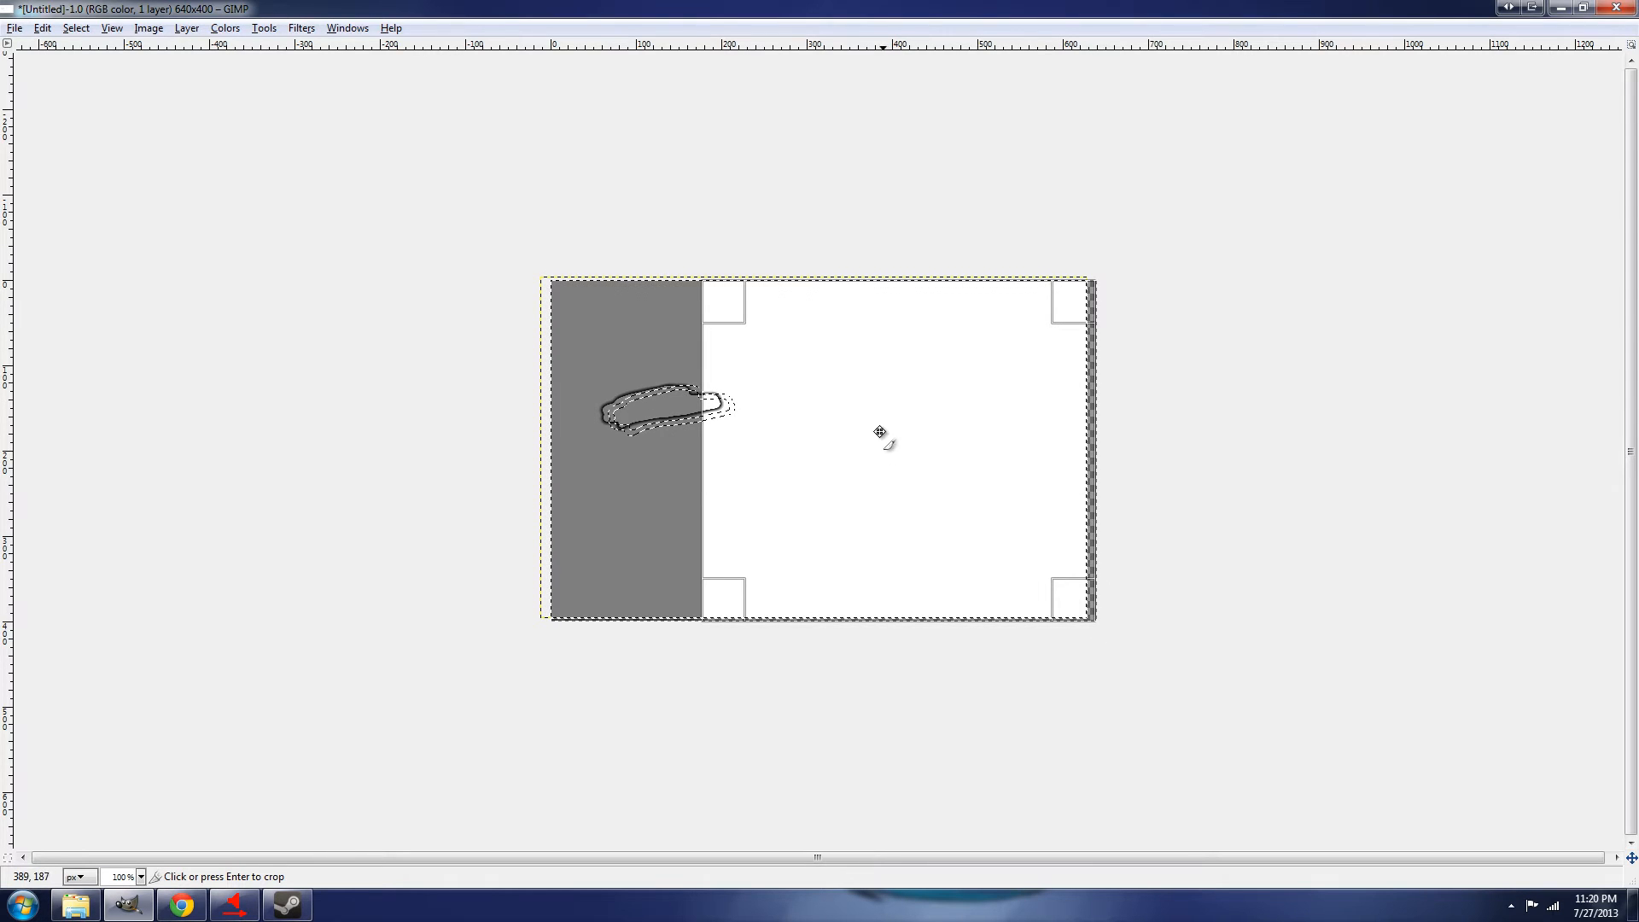
mouse_move(1072, 587)
left_mouse_down()
mouse_move(939, 516)
mouse_move(1097, 595)
left_mouse_up()
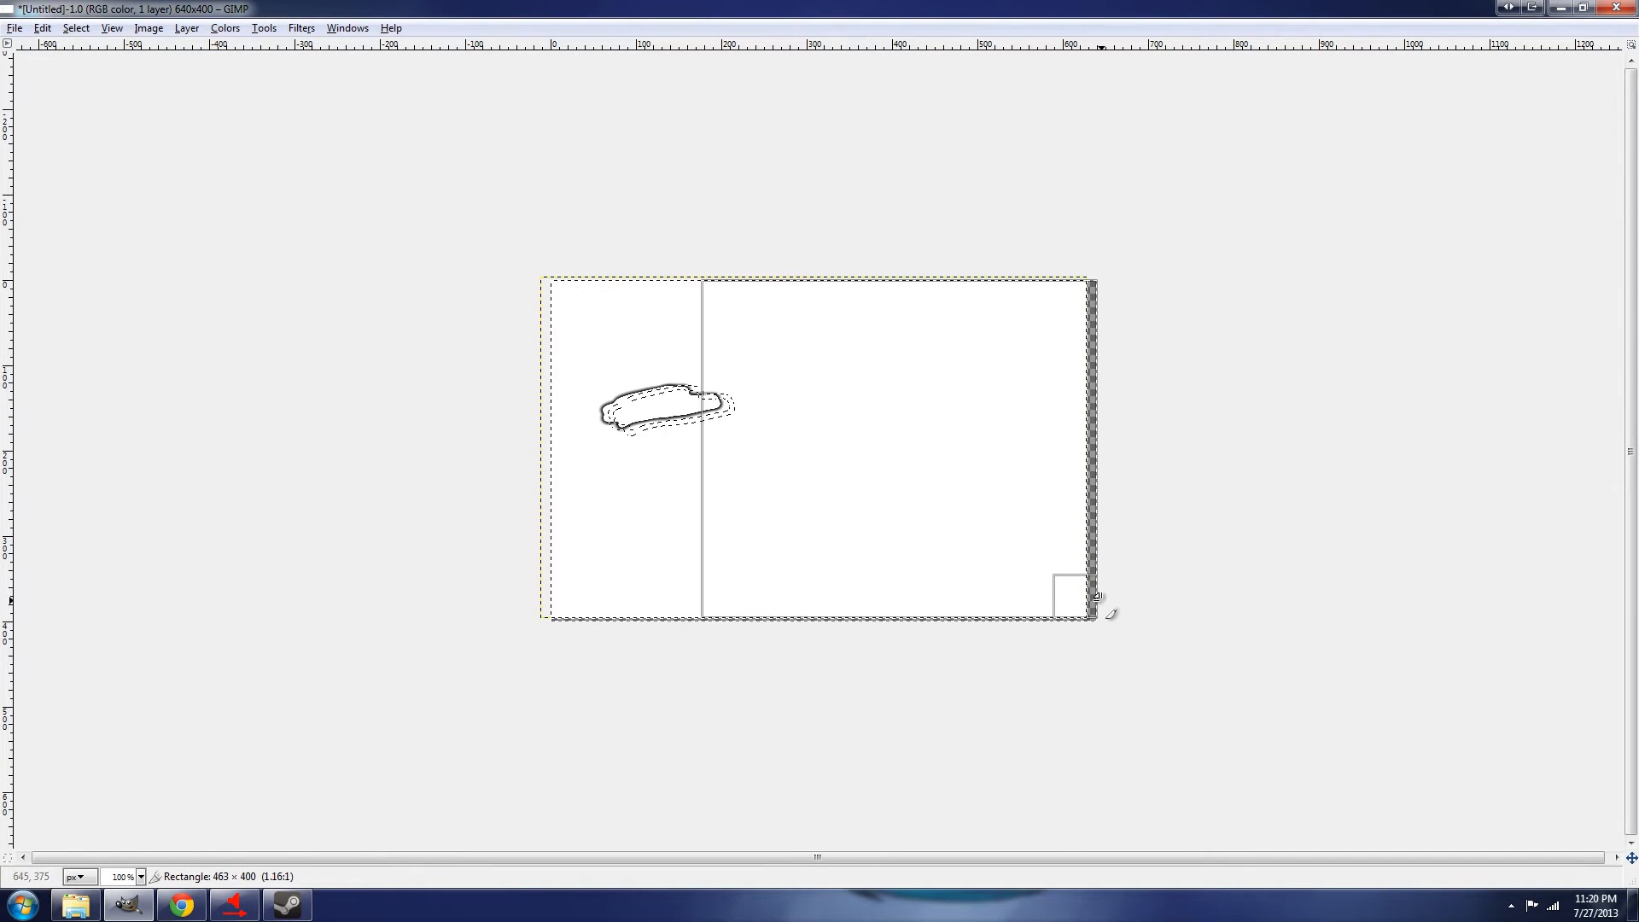
left_click(941, 461)
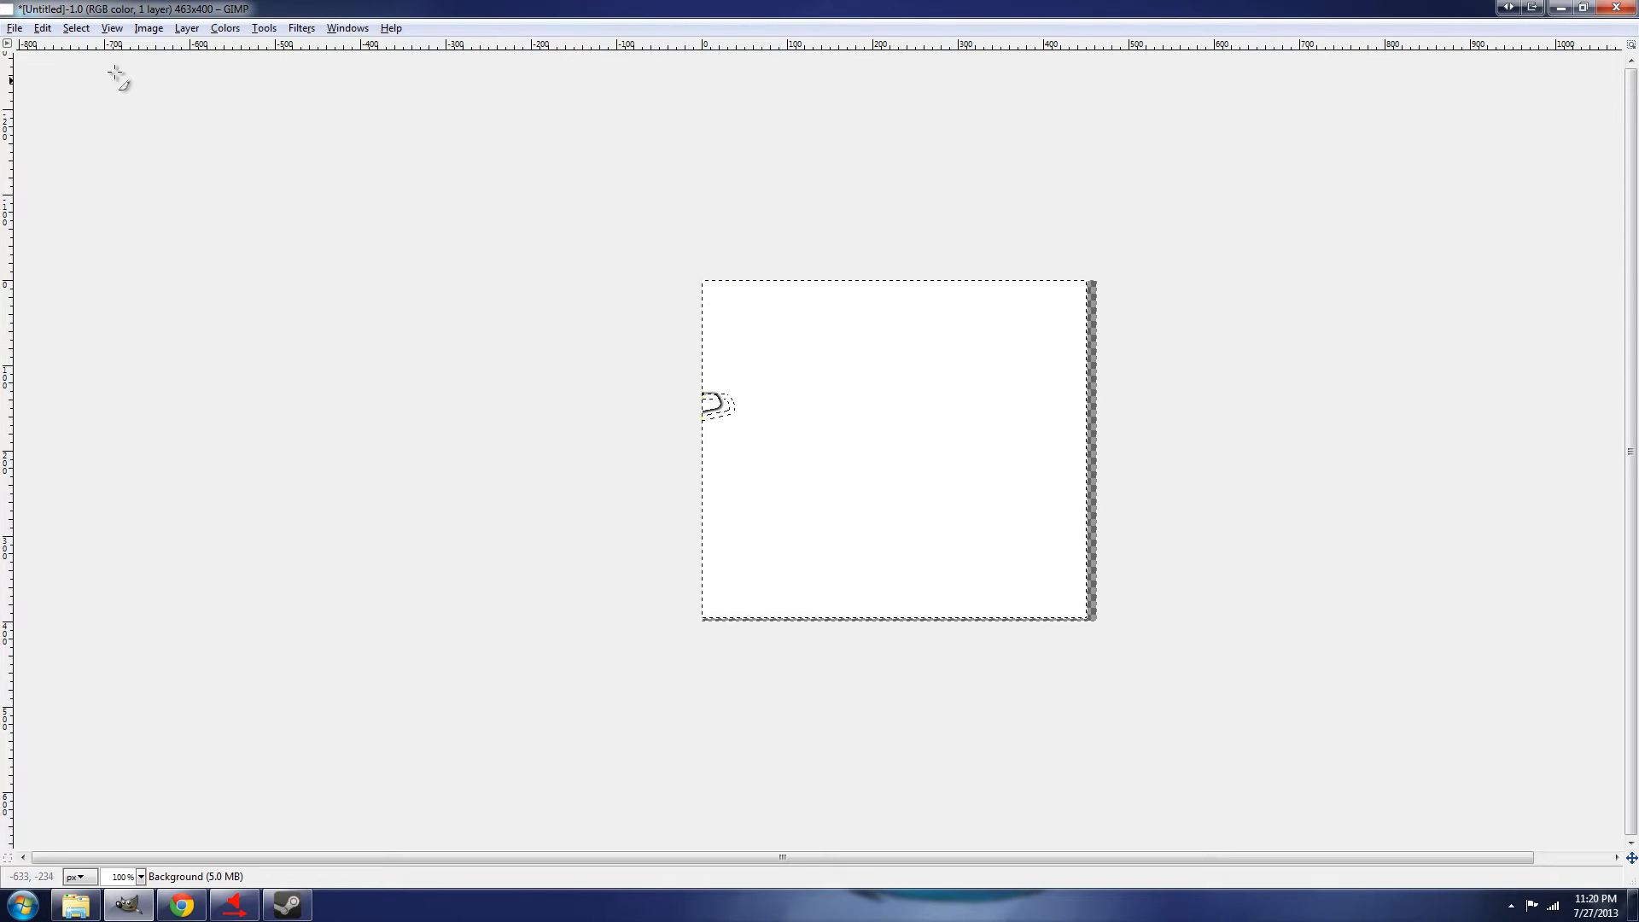
left_click(68, 31)
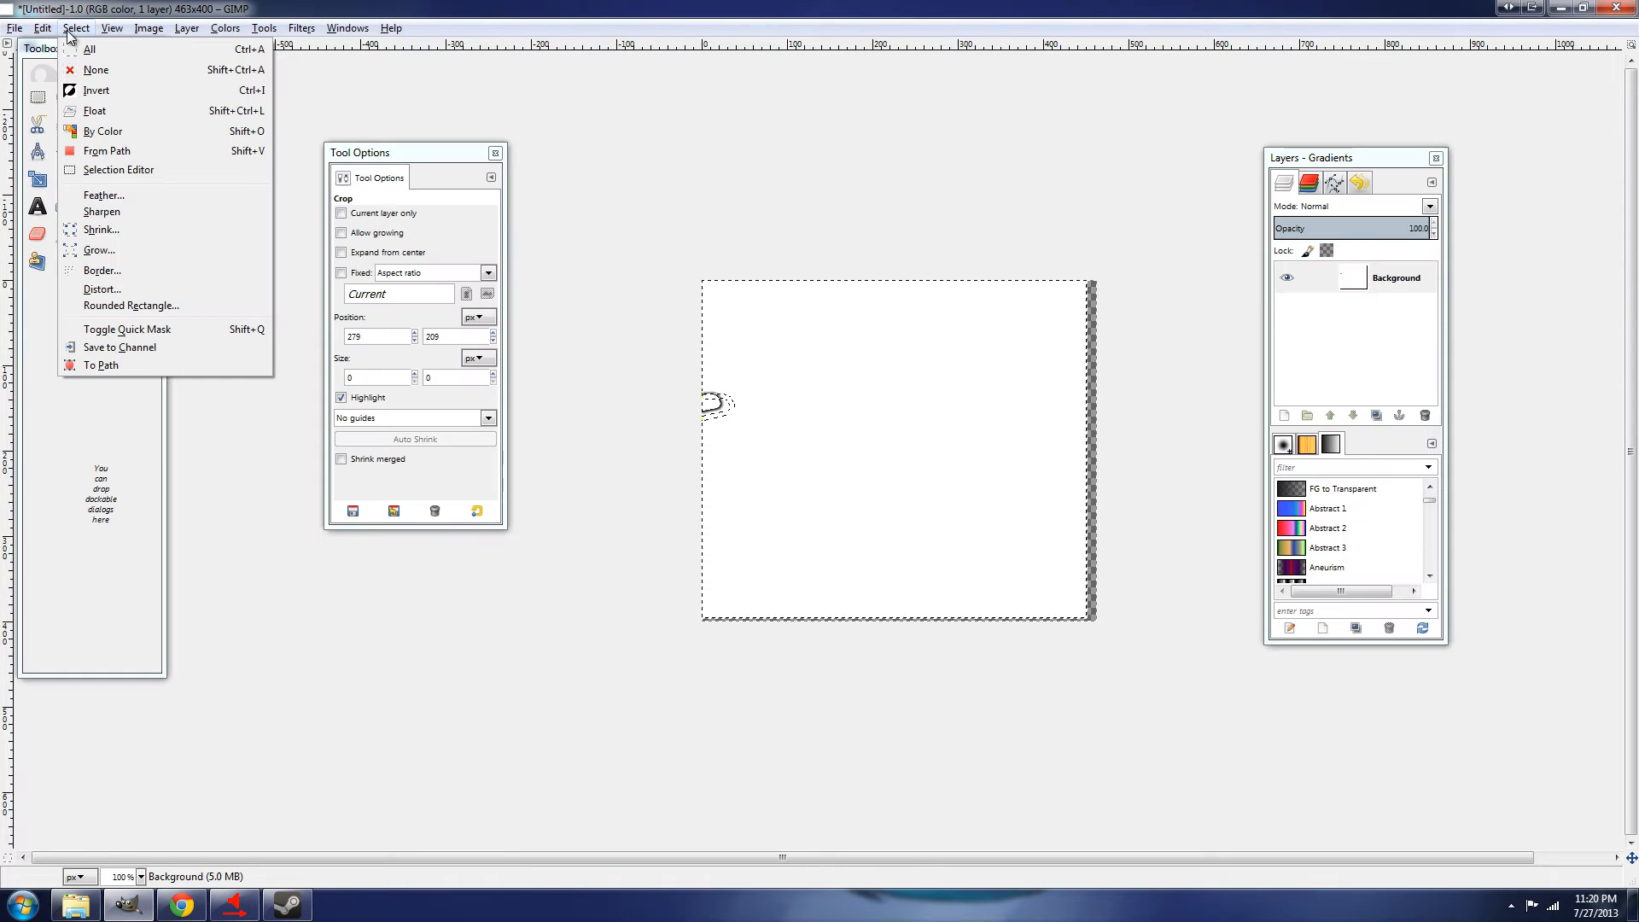
left_click(110, 73)
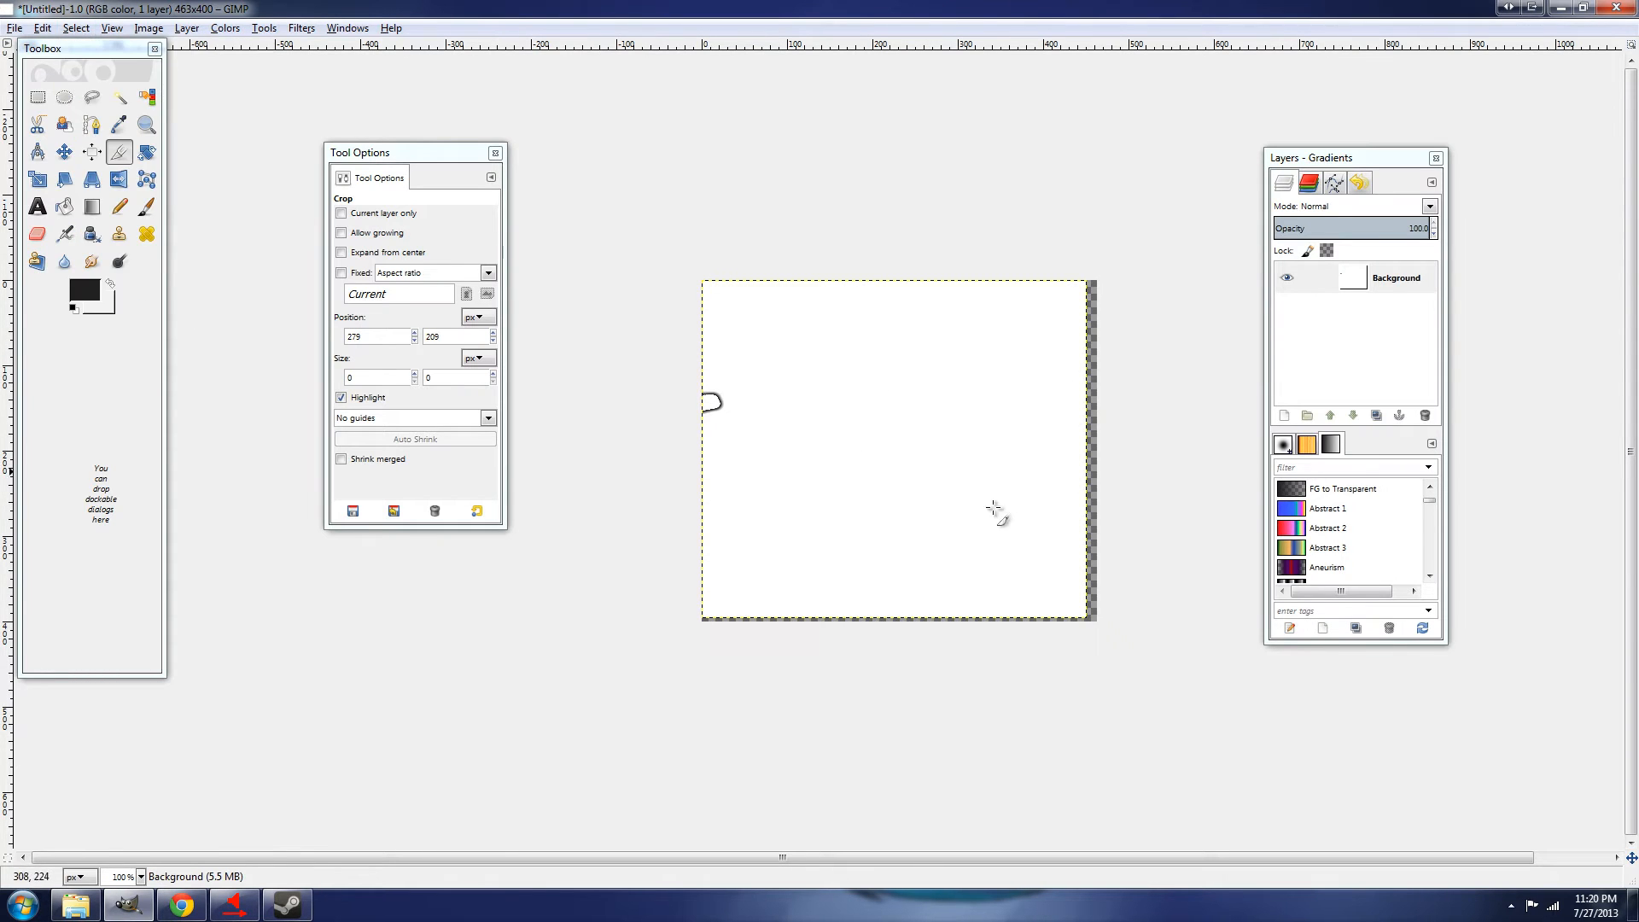
Try rotating the Background layer counter-clockwise with the Rotate tool, vary the angle, and cancel the rotation
left_click(149, 152)
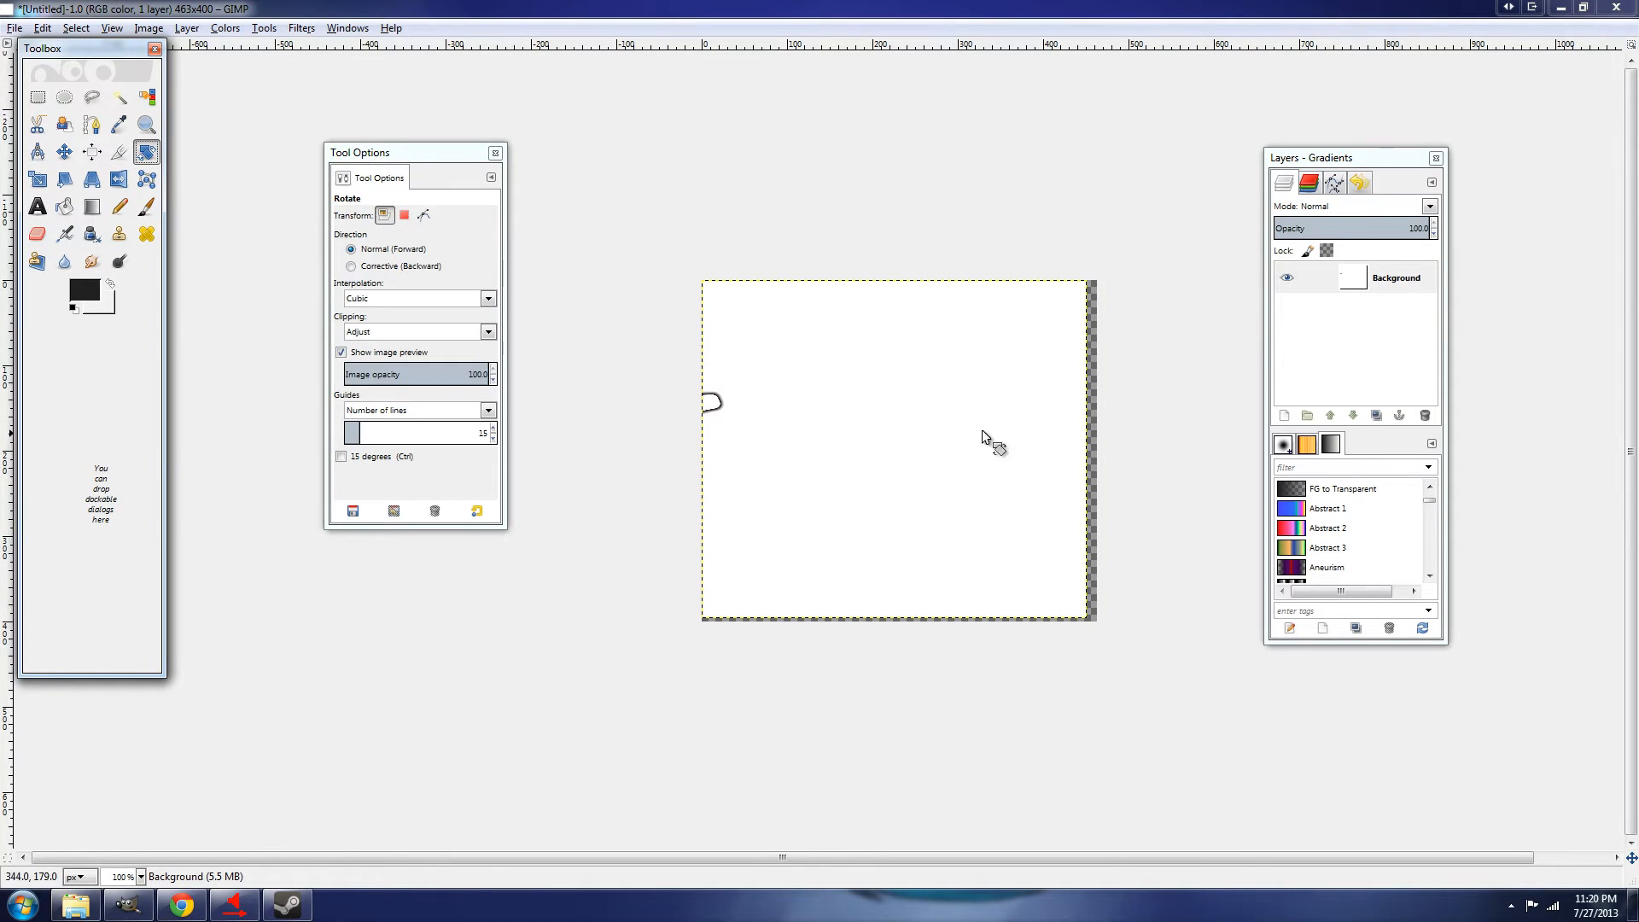
left_click_drag(982, 428, 938, 473)
left_click_drag(501, 410, 681, 393)
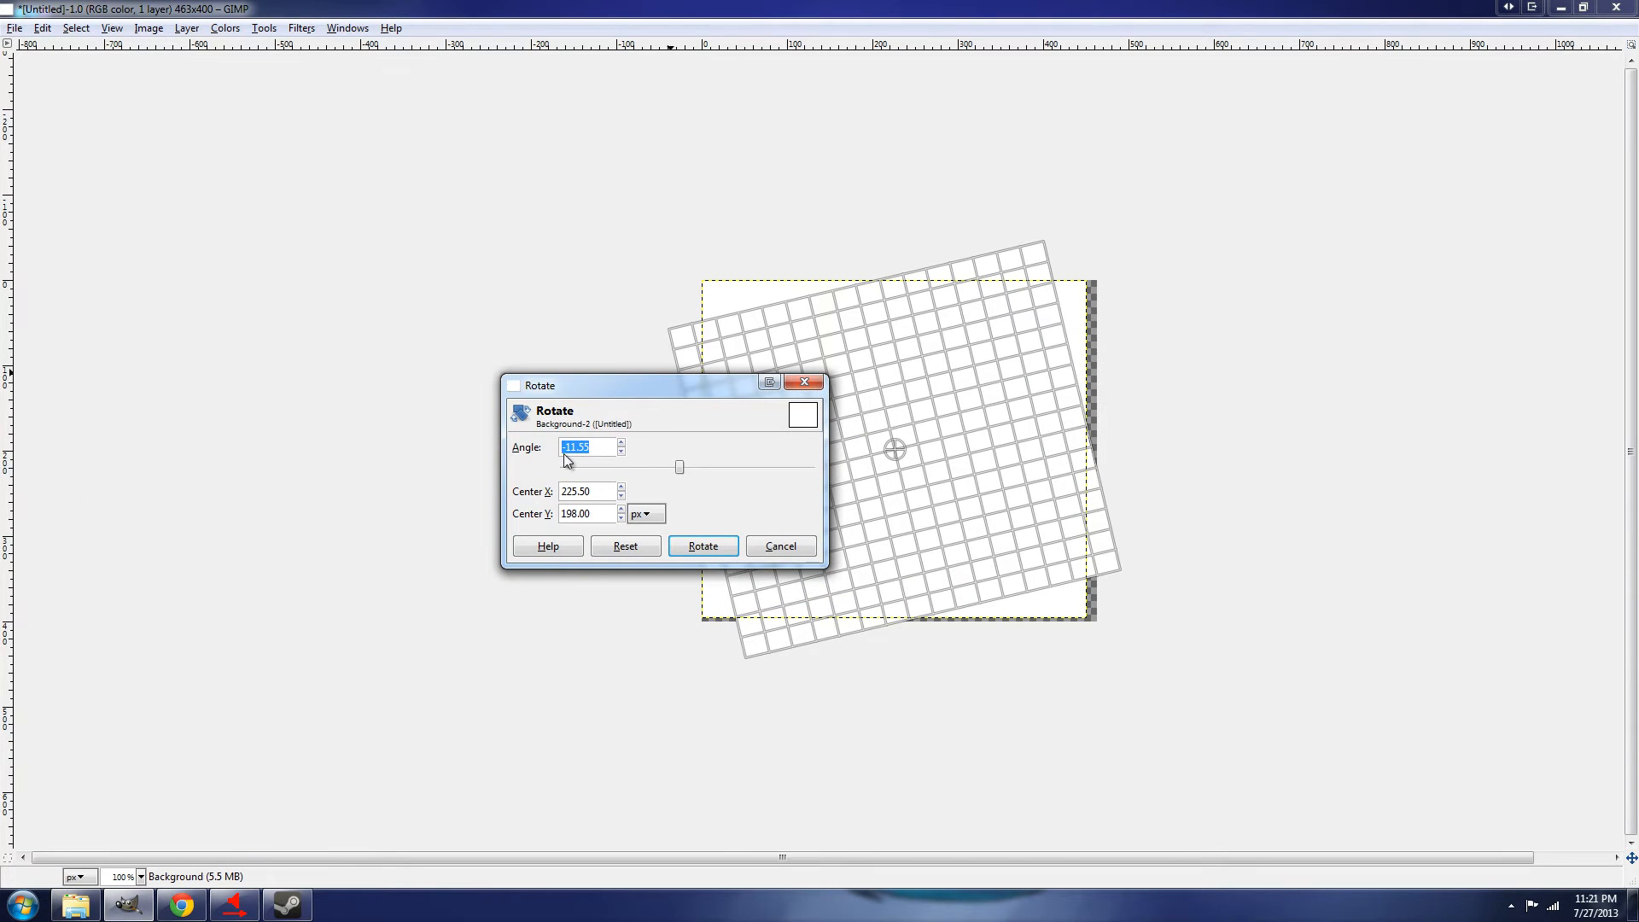
left_click_drag(678, 466, 638, 465)
left_click(779, 546)
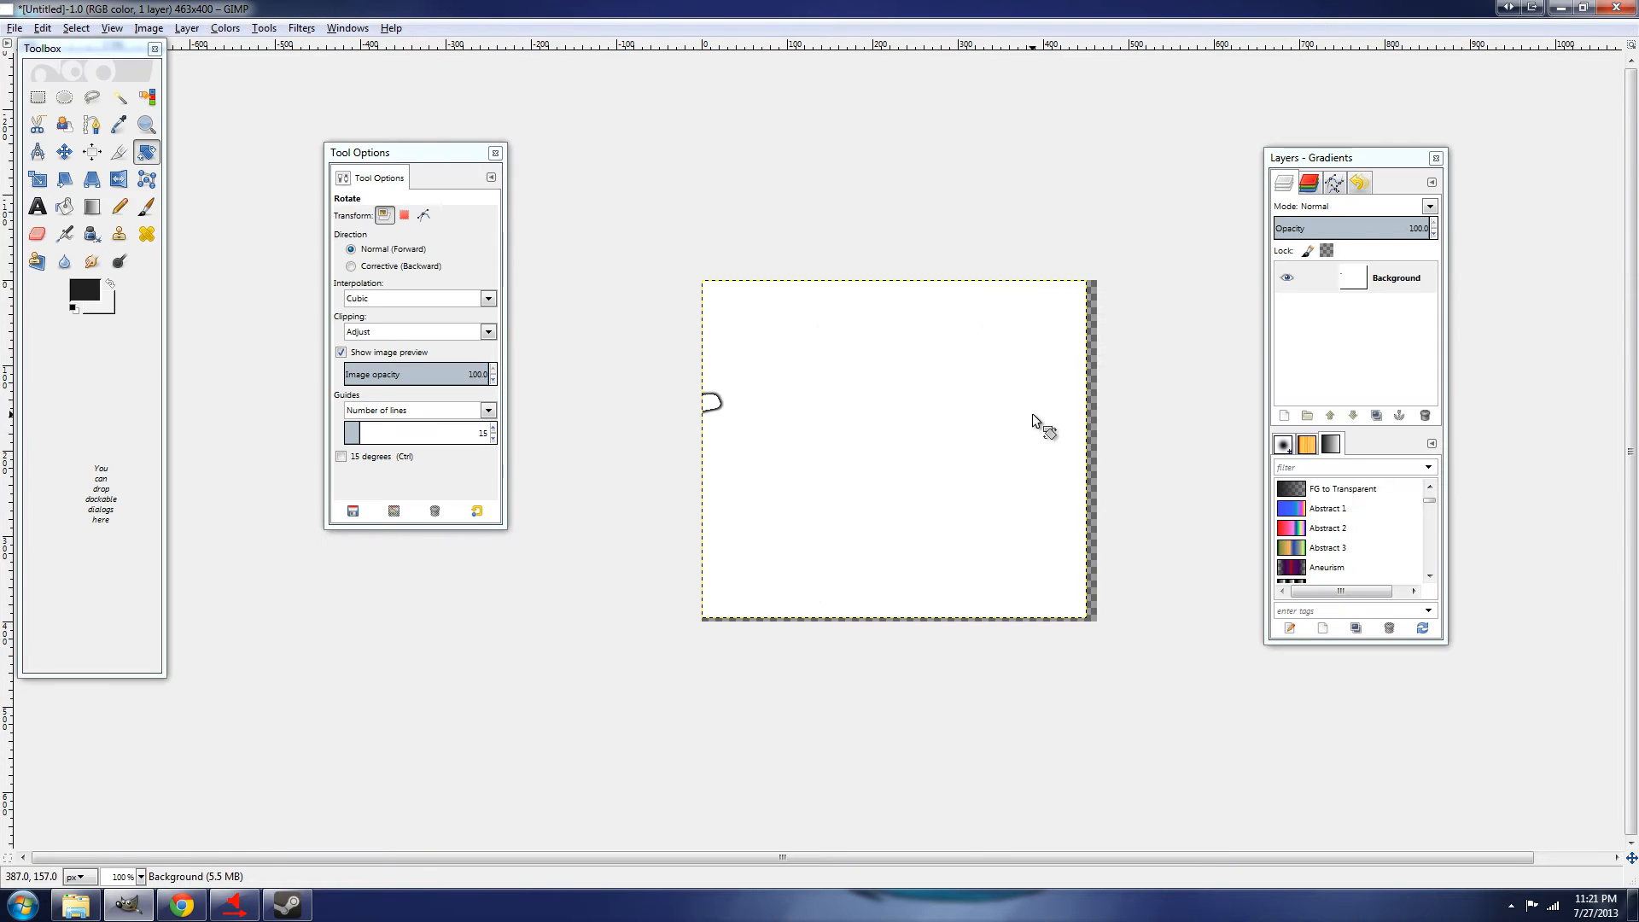
Try the Scale tool on the Background layer by shrinking it to 274 × 220 px and linking width and height
left_click(38, 180)
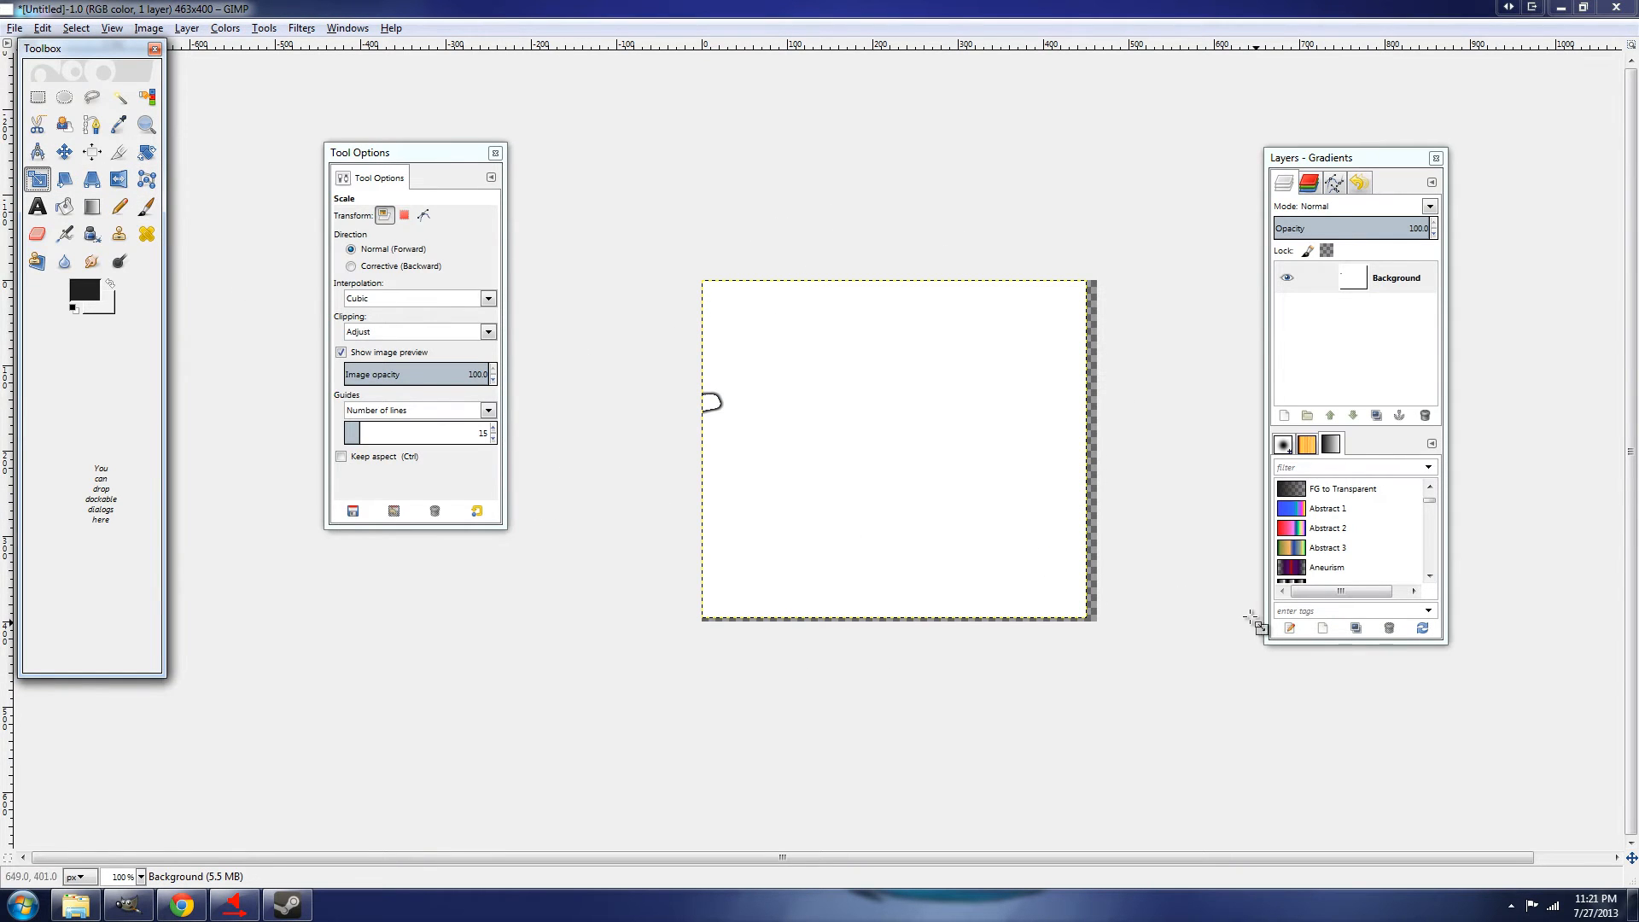
left_click(944, 464)
left_click_drag(1104, 614, 837, 486)
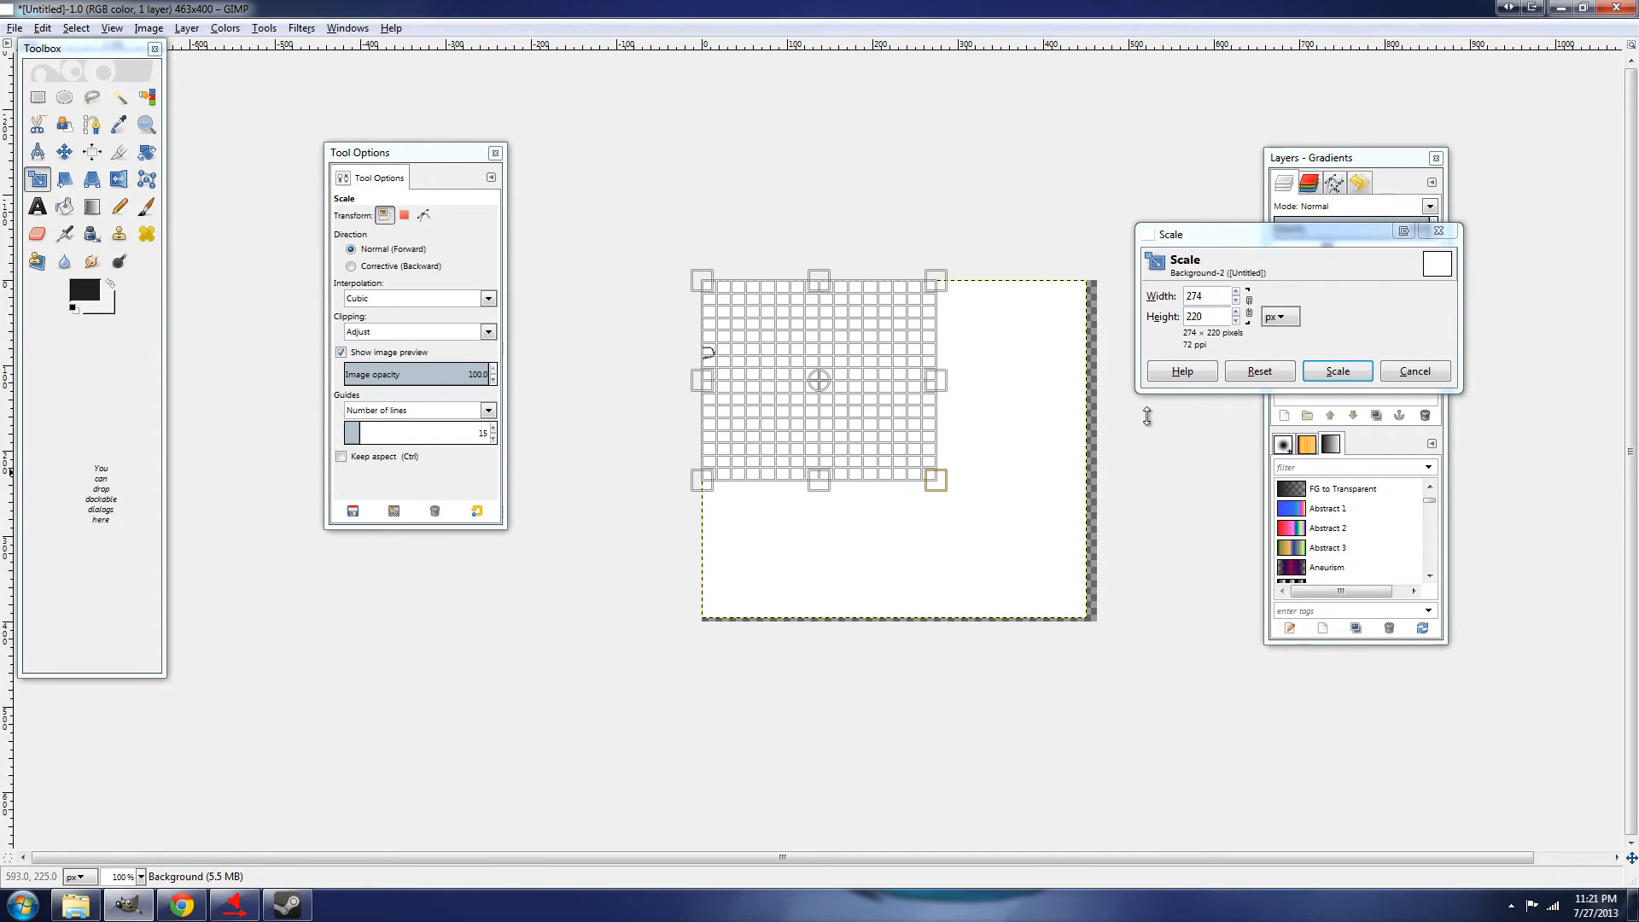
left_click(1250, 309)
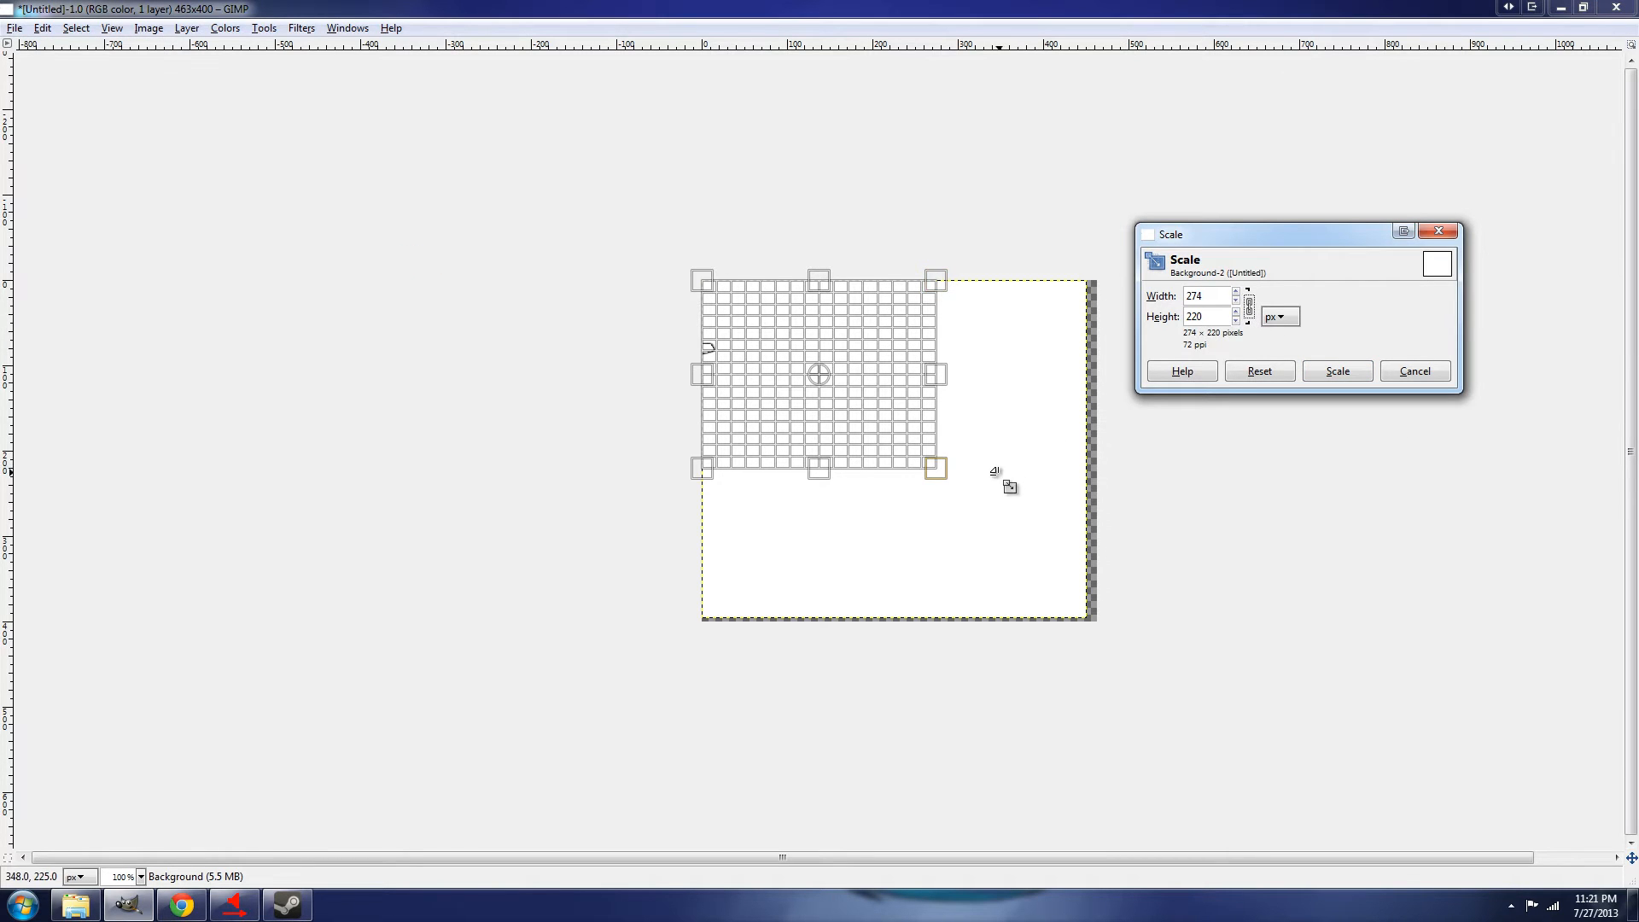
Try scaling the layer proportionally to 406 × 326 px, unlink width and height, and resize it freely to about 447 × 389 px
left_click_drag(947, 469, 1184, 541)
left_click(1236, 300)
left_click(1235, 301)
left_click(1236, 300)
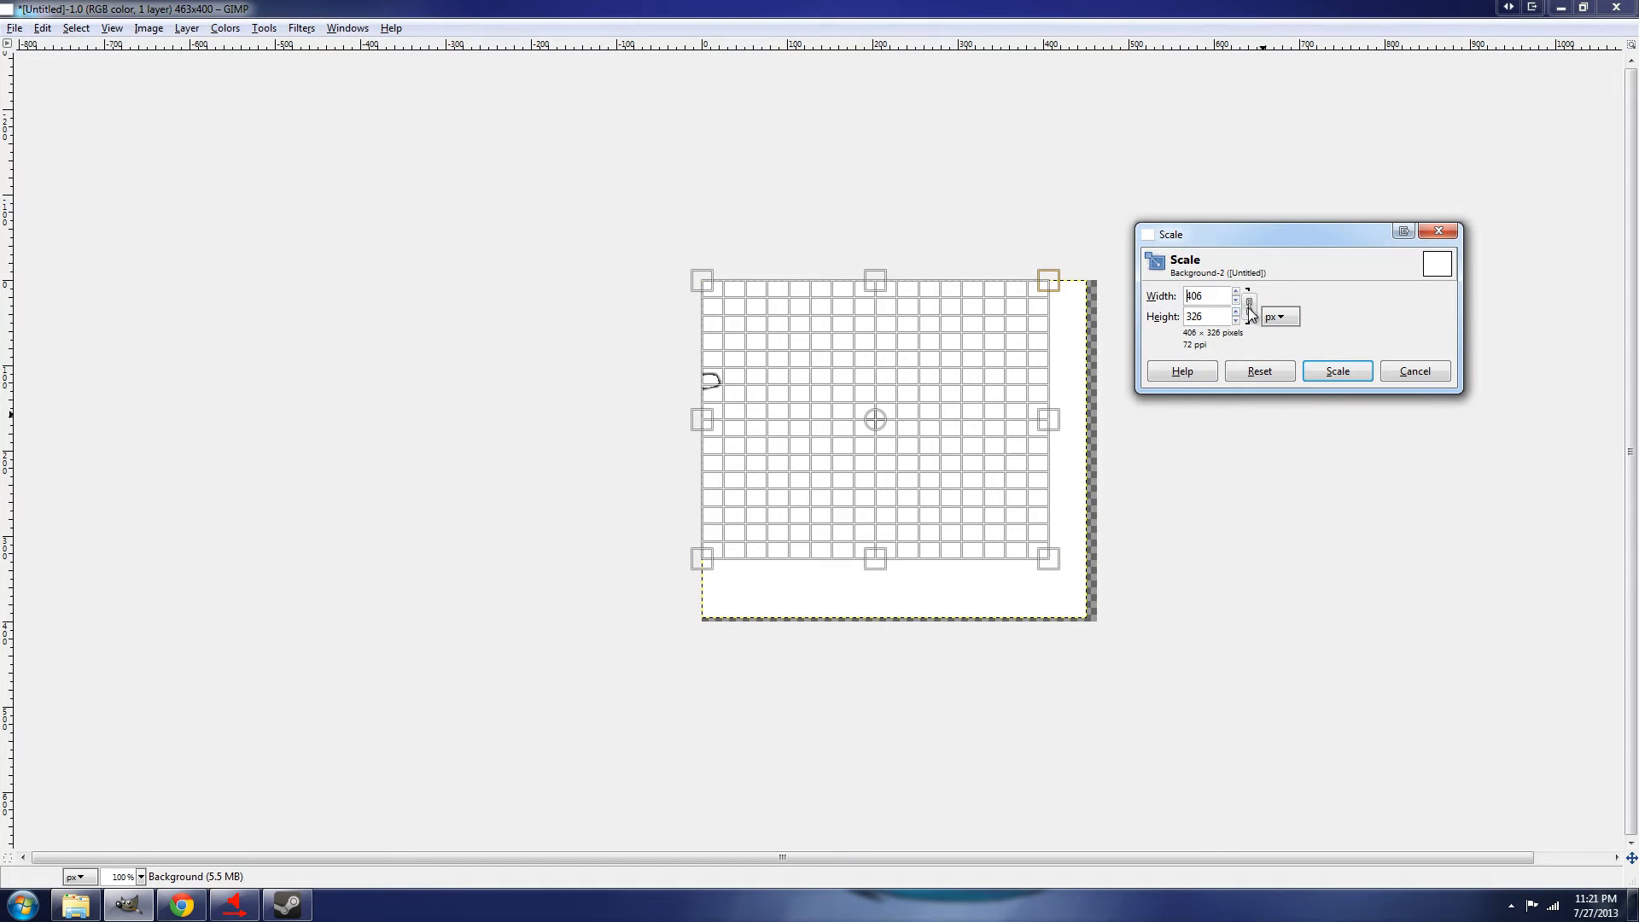
left_click(1249, 307)
left_click_drag(1065, 560, 1101, 604)
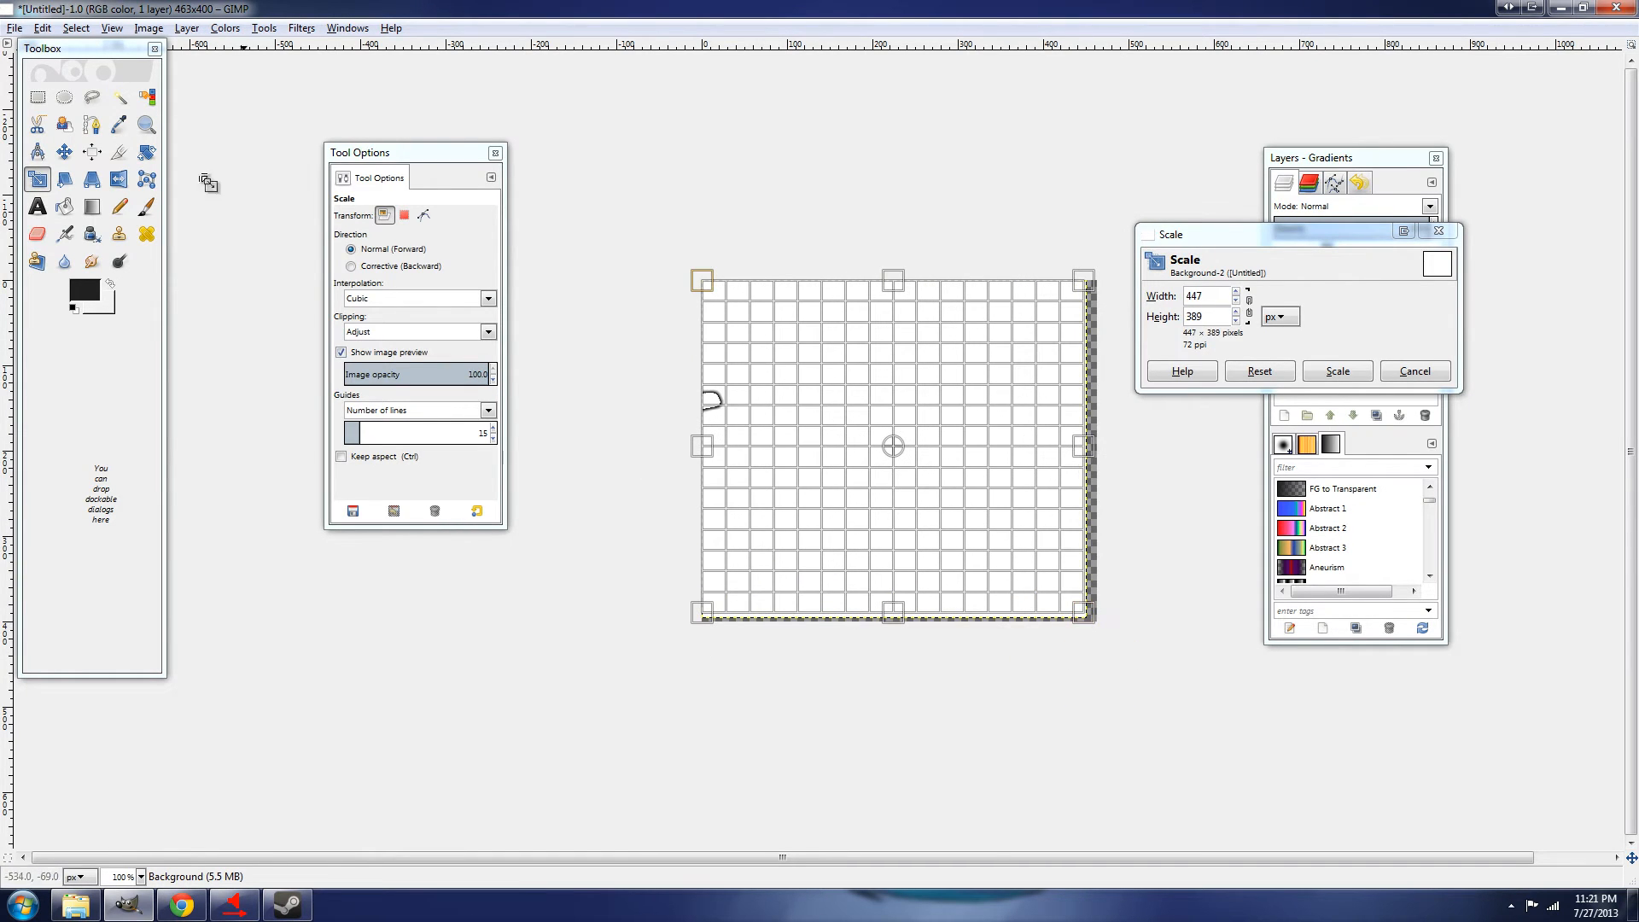
Try the Shear tool on the Background layer with an X magnitude of about -210 and cancel it
left_click(66, 180)
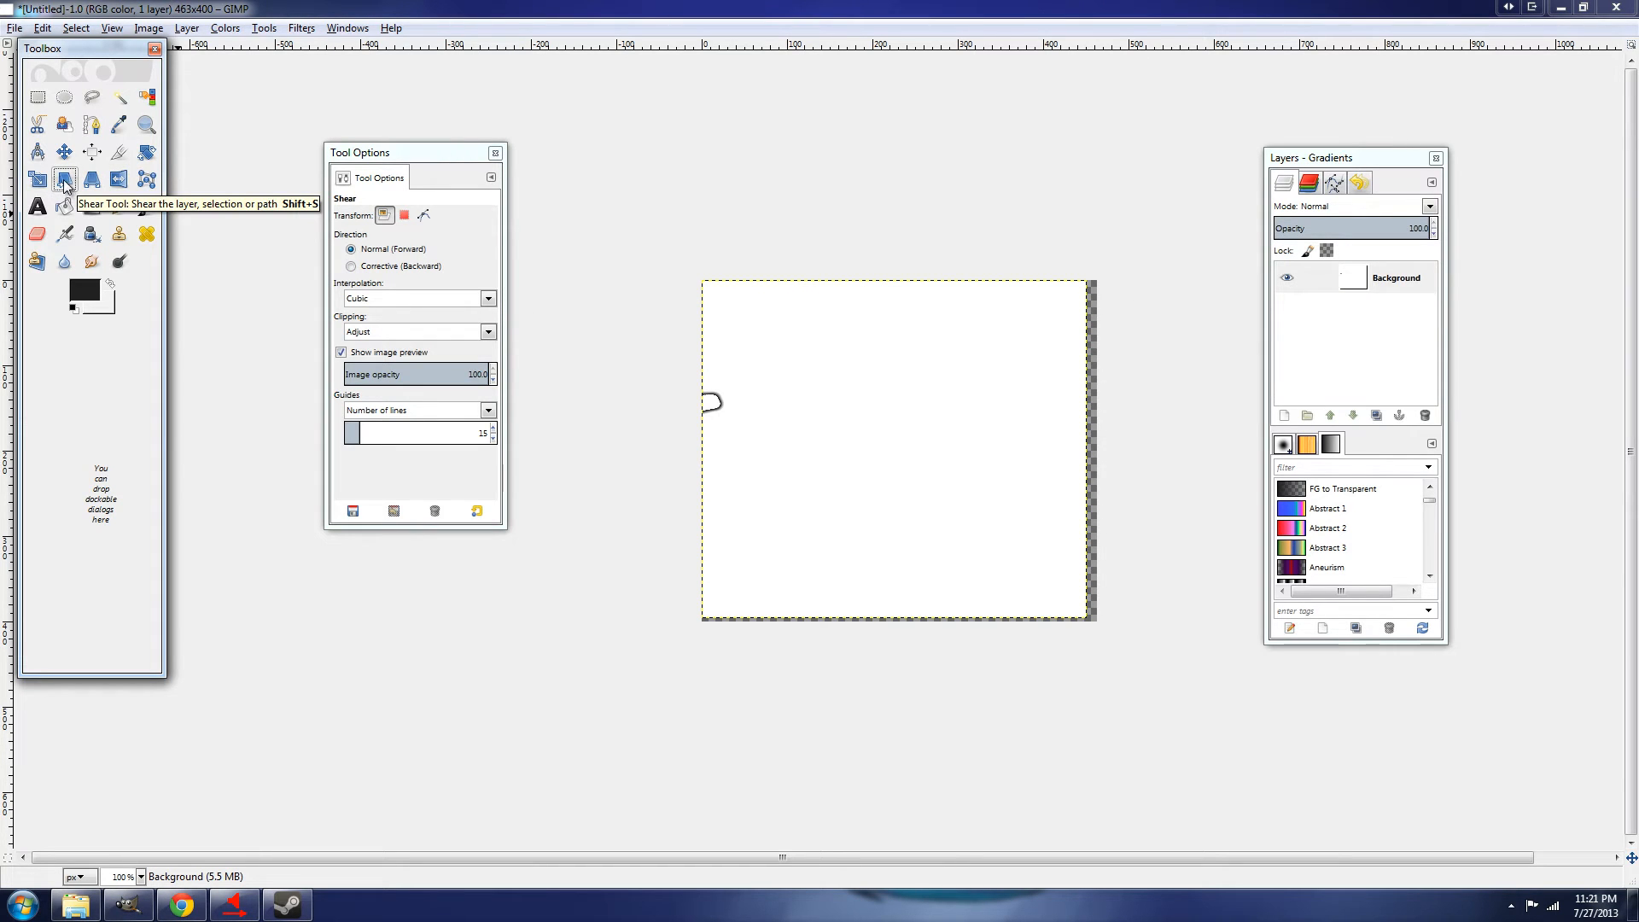
left_click(904, 403)
left_click_drag(942, 362, 1635, 314)
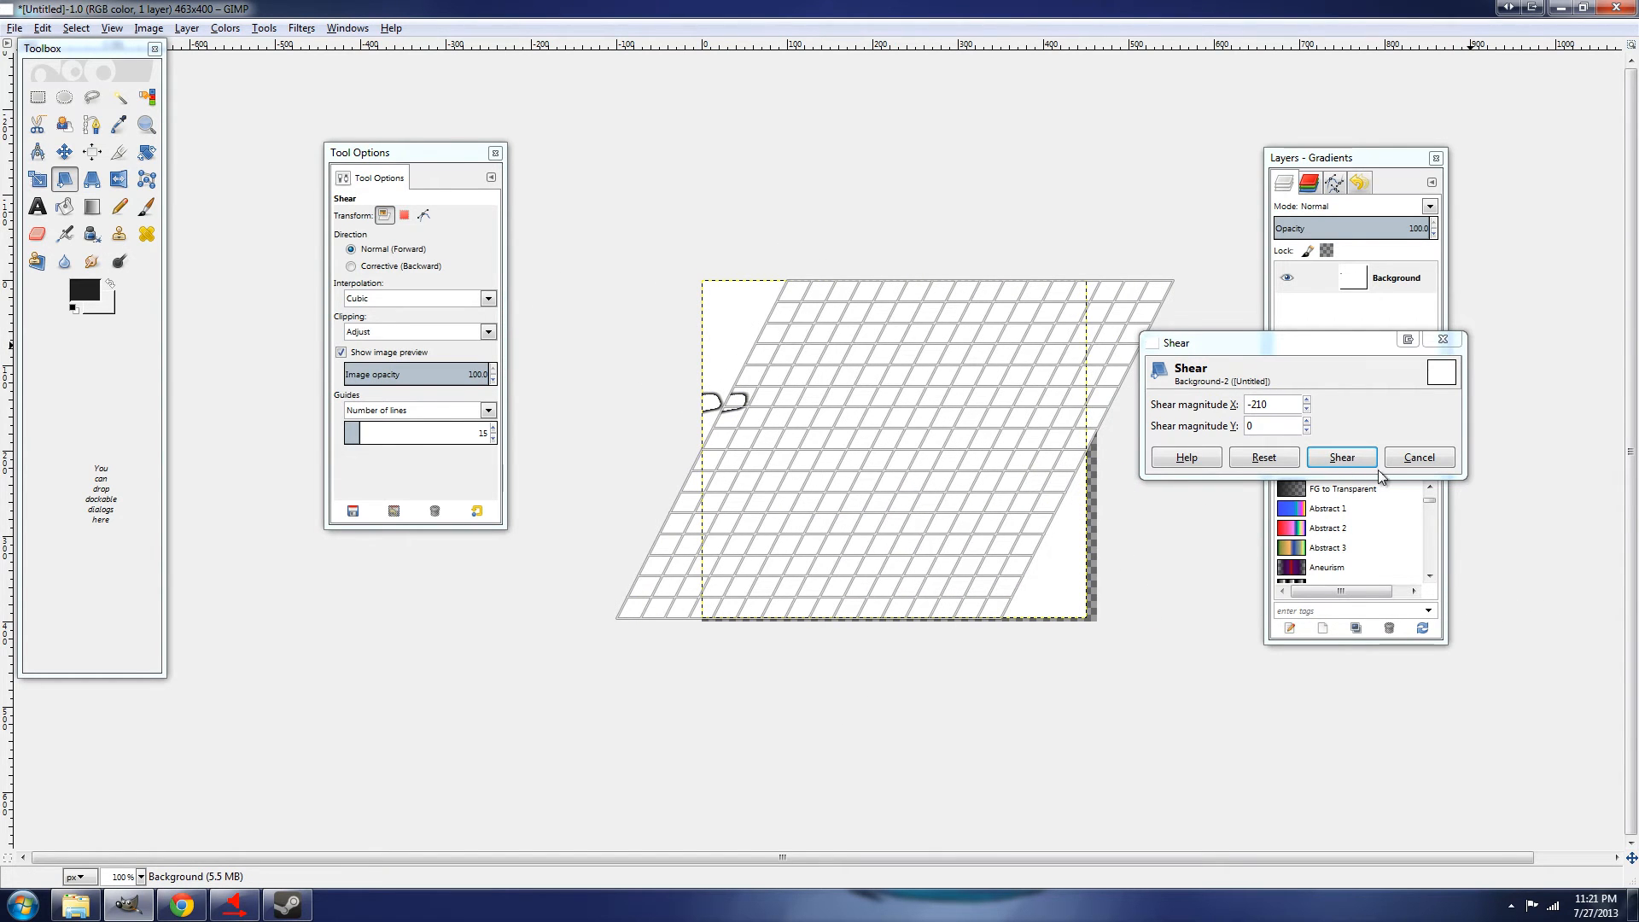
left_click_drag(1404, 465, 887, 727)
left_click(1418, 457)
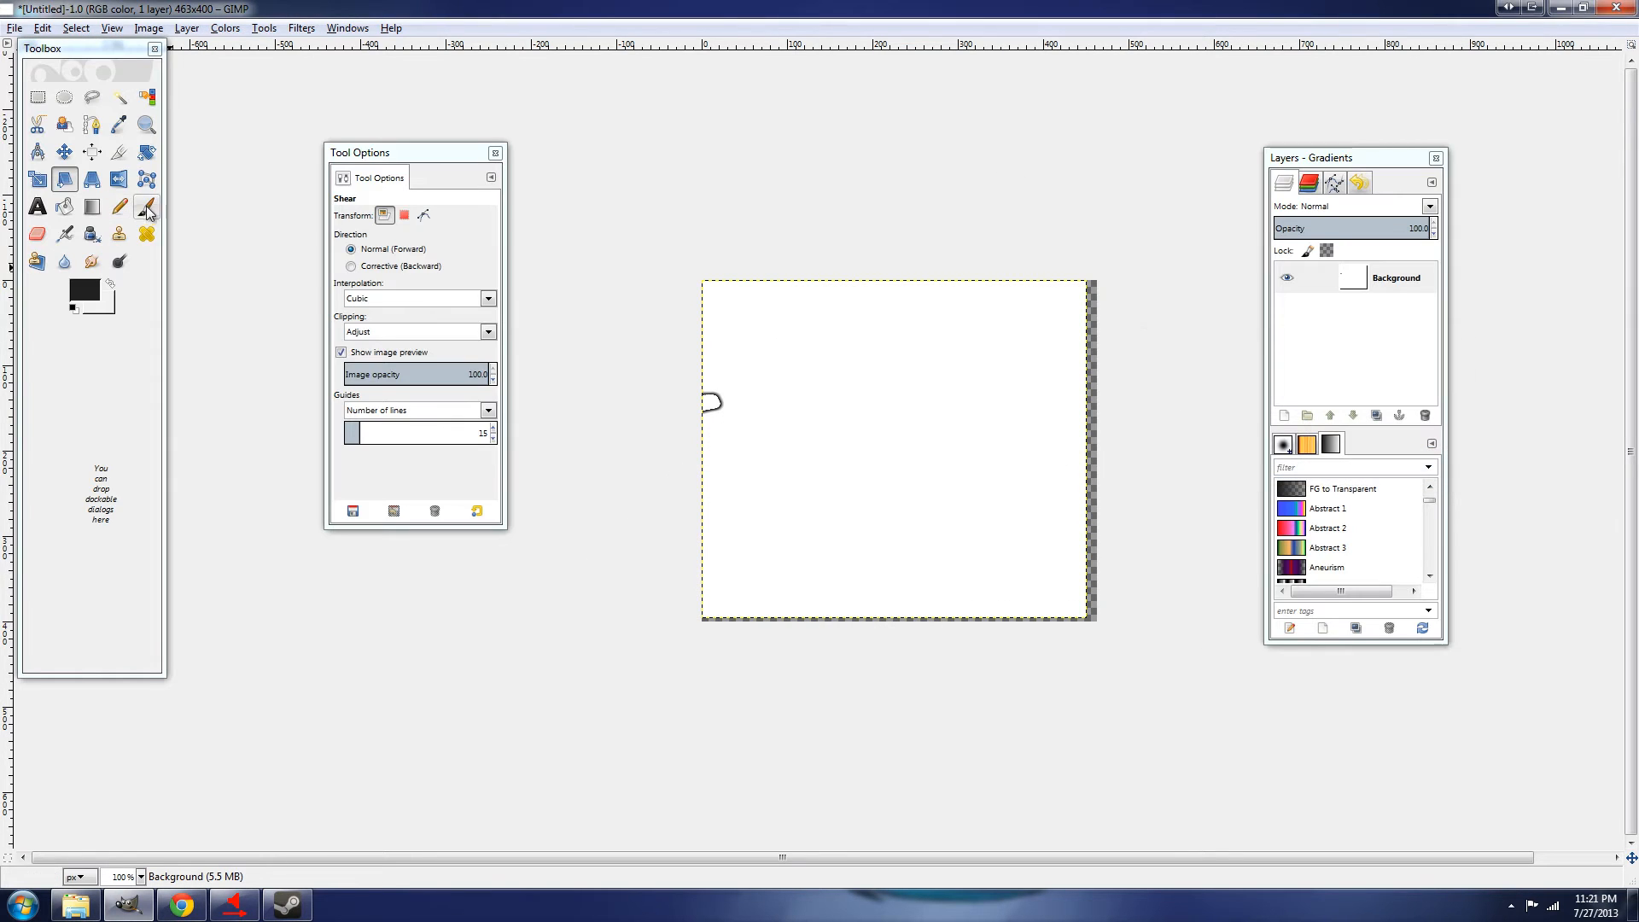
Try the Perspective tool by pulling the layer's upper-right corner inwards, and cancel the transformation
left_click(91, 179)
left_click(869, 468)
left_click_drag(1086, 281, 751, 502)
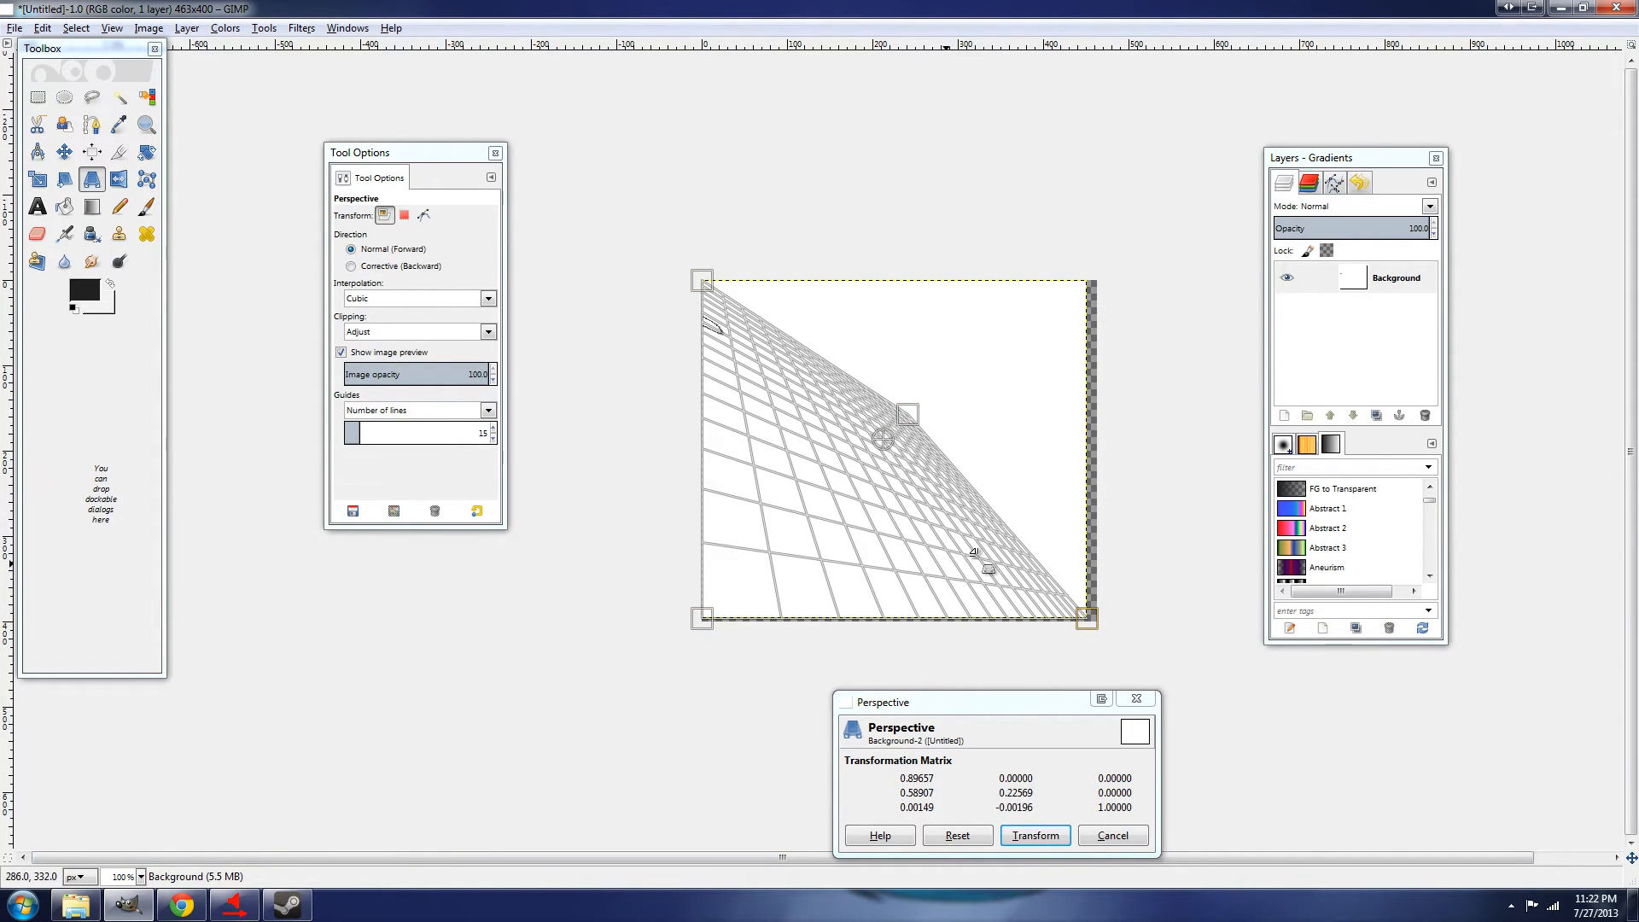
left_click(1137, 840)
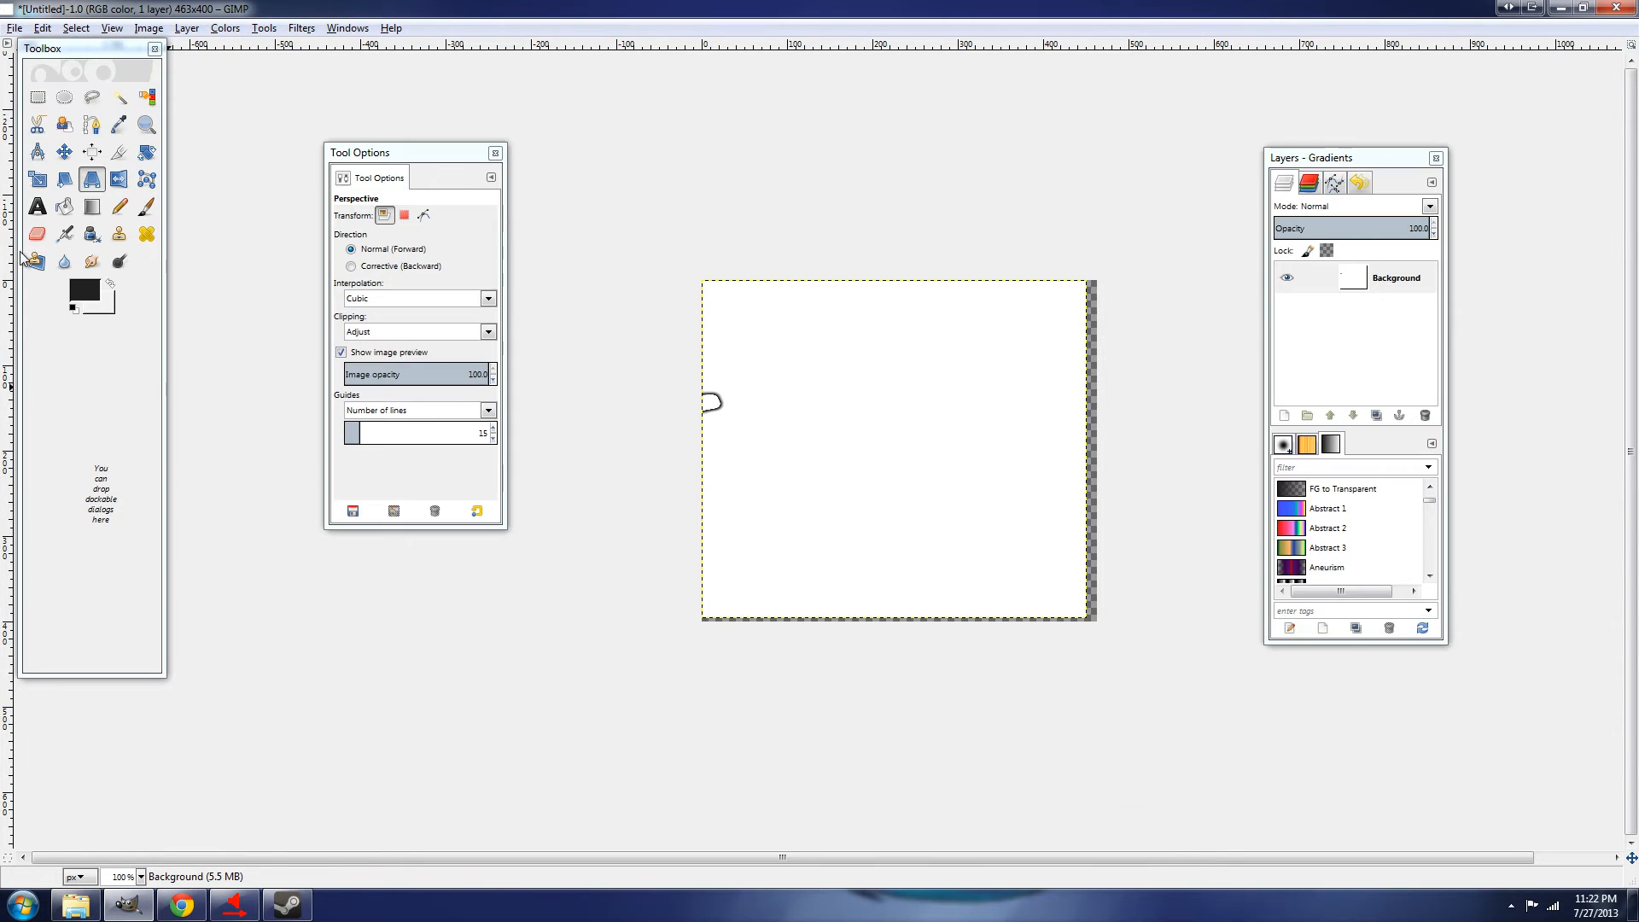
Flip the Background layer horizontally with the Flip tool and flip it back
left_click(119, 179)
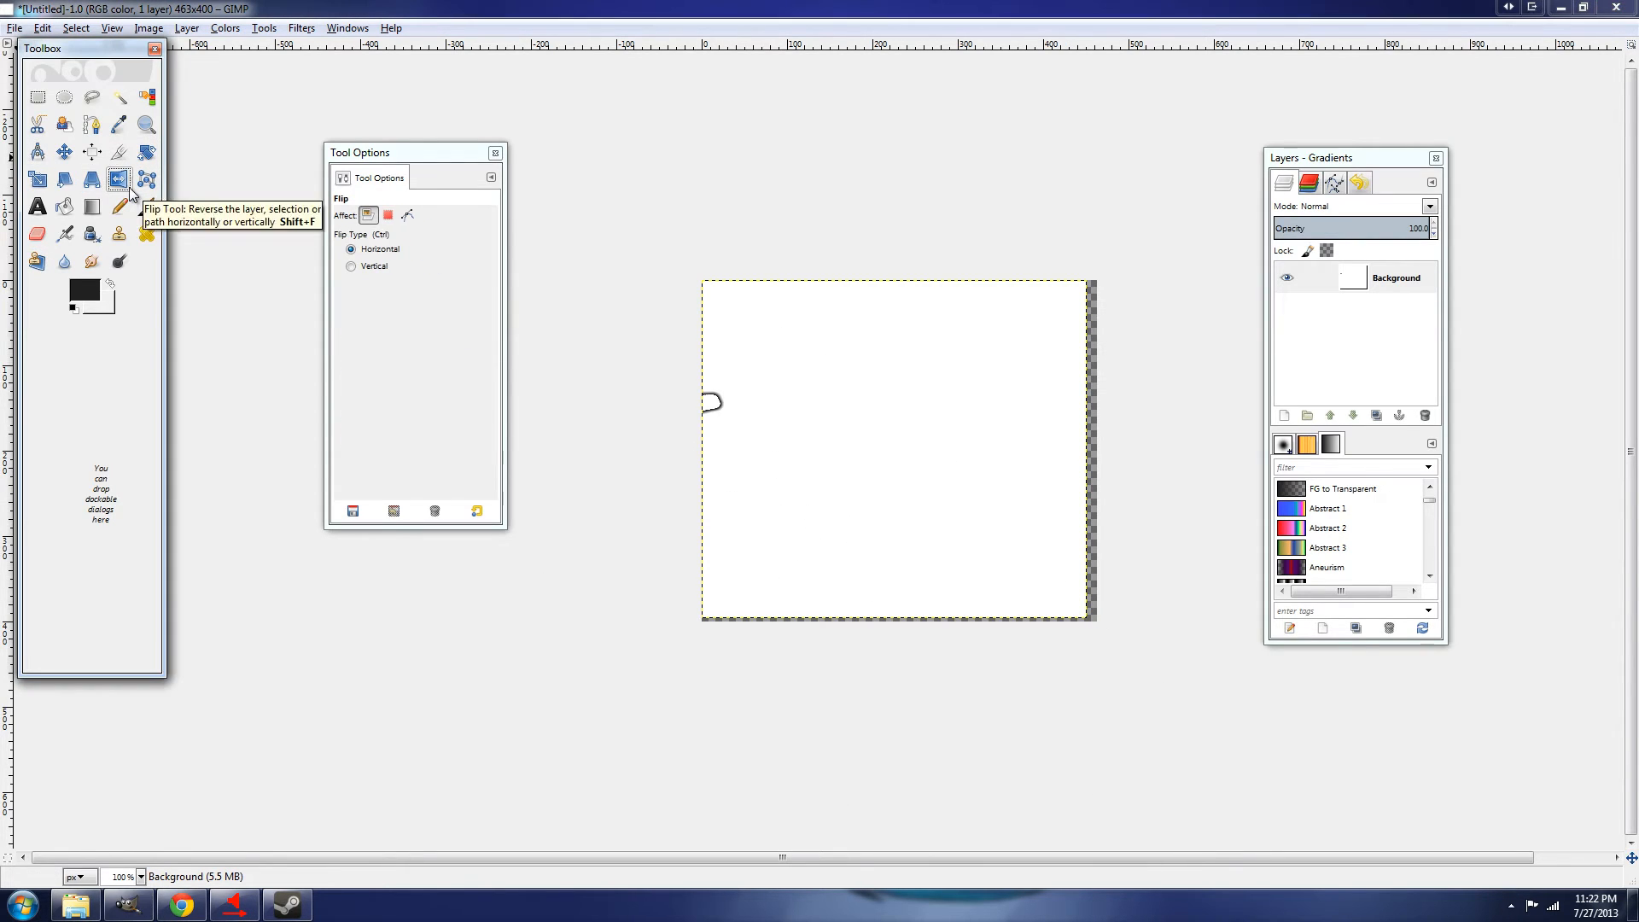
key("Tab")
left_click(832, 384)
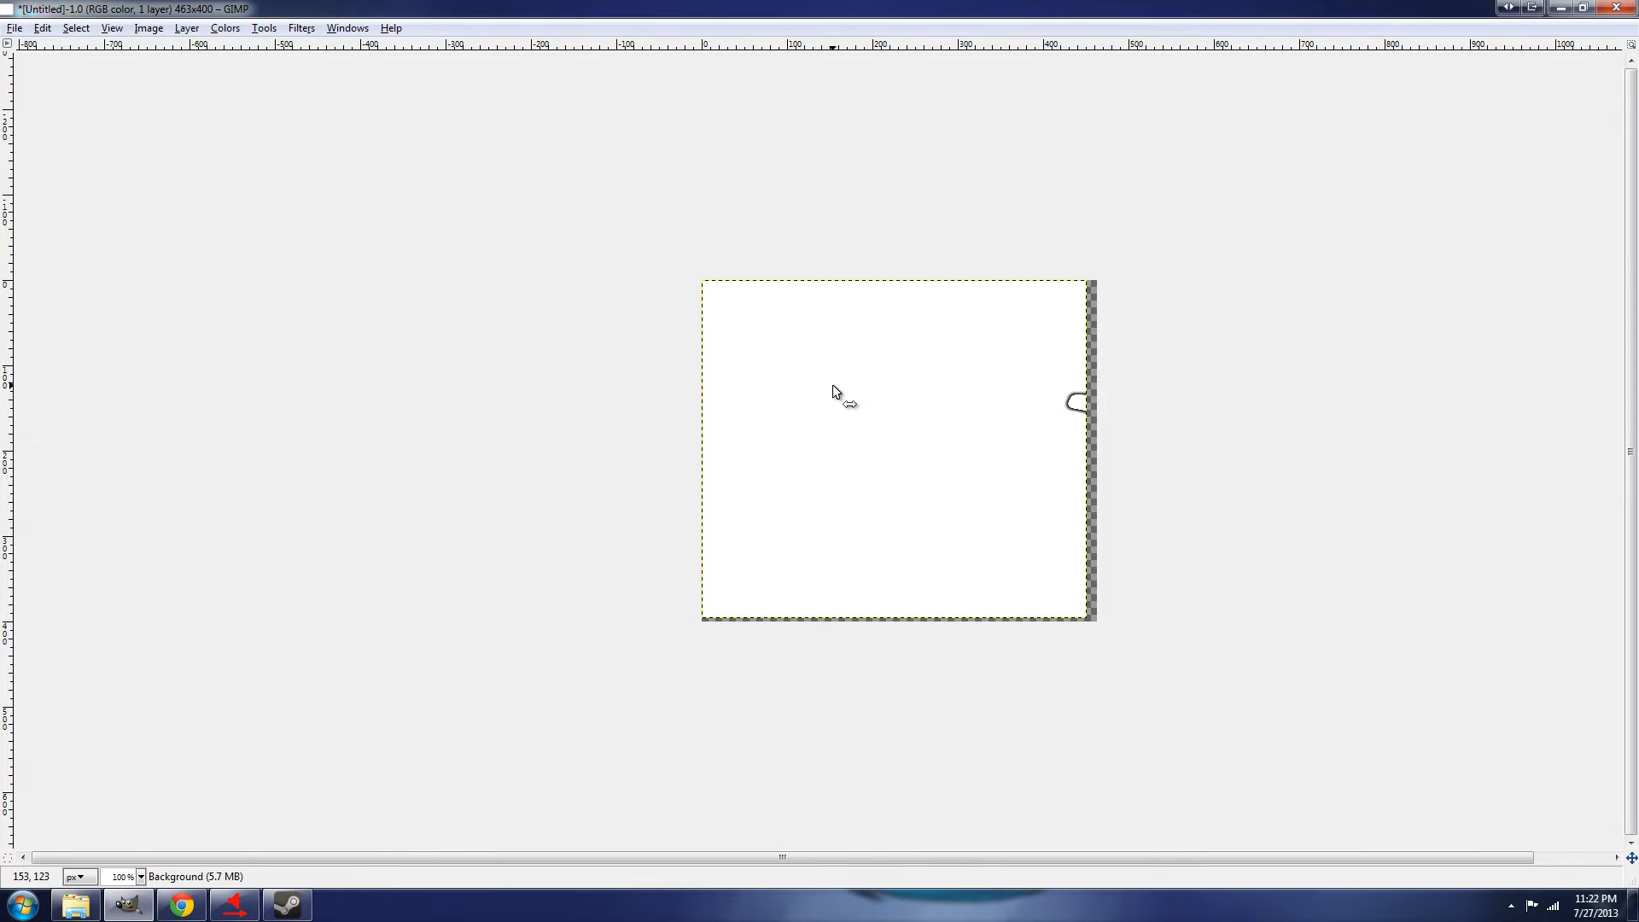
left_click(832, 384)
key("Tab")
left_click(218, 32)
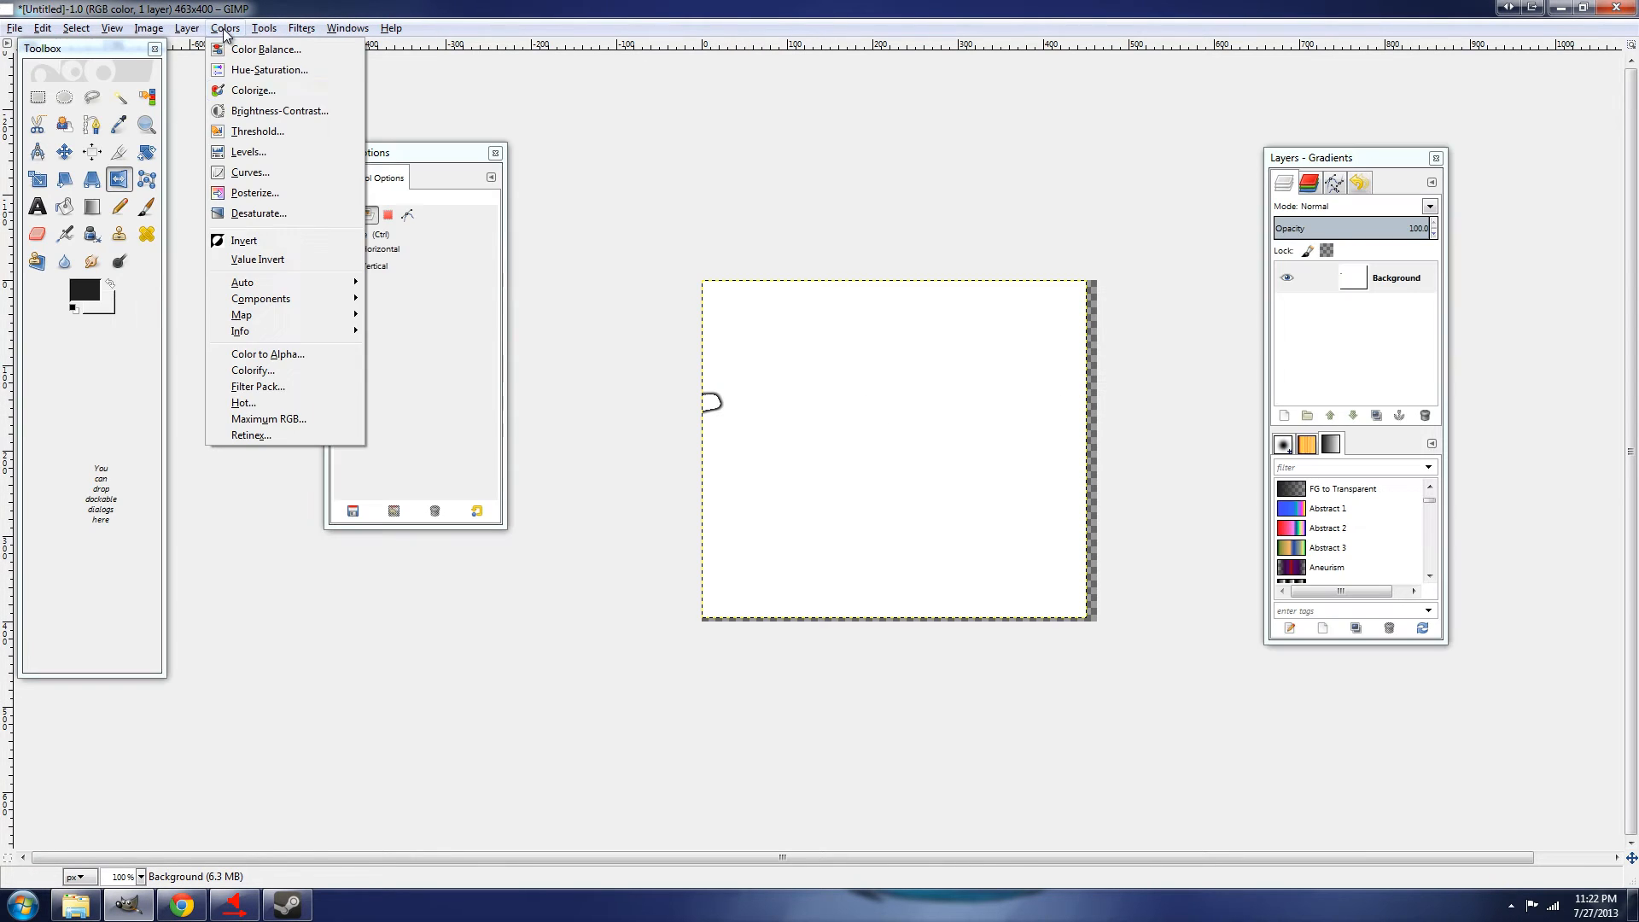
left_click(478, 341)
Set the flip type to Vertical, flip the Background layer, and flip it back
mouse_move(367, 153)
left_mouse_down()
mouse_move(370, 172)
mouse_move(376, 150)
left_mouse_up()
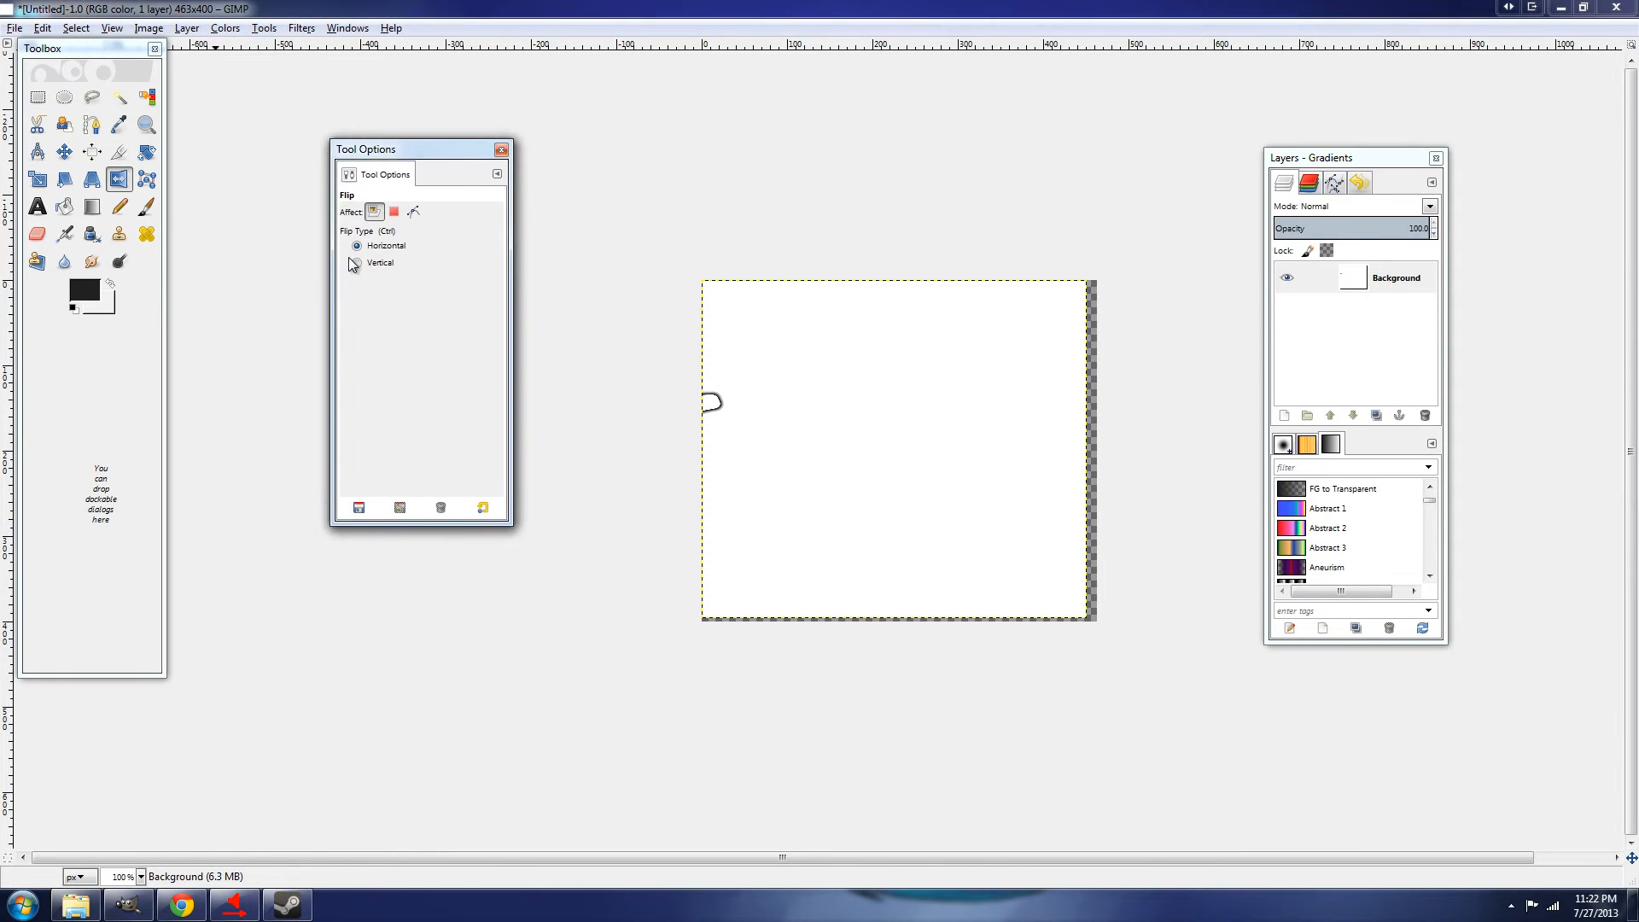
left_click(351, 259)
key("Tab")
left_click(903, 504)
left_click(903, 504)
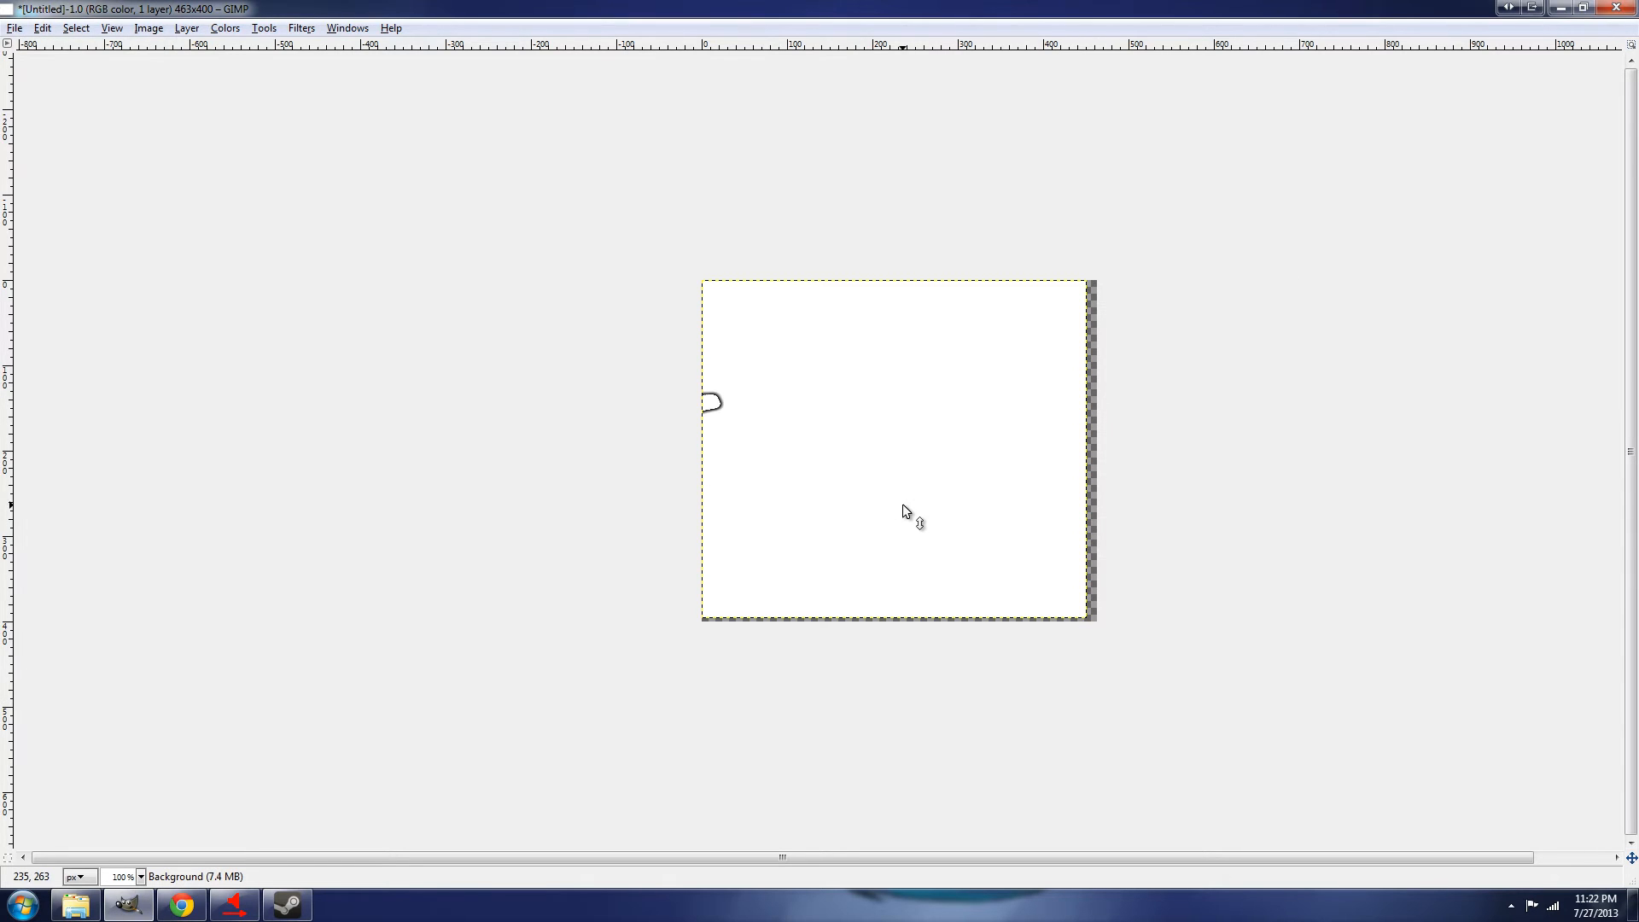
key("Tab")
left_click(388, 26)
left_click(109, 247)
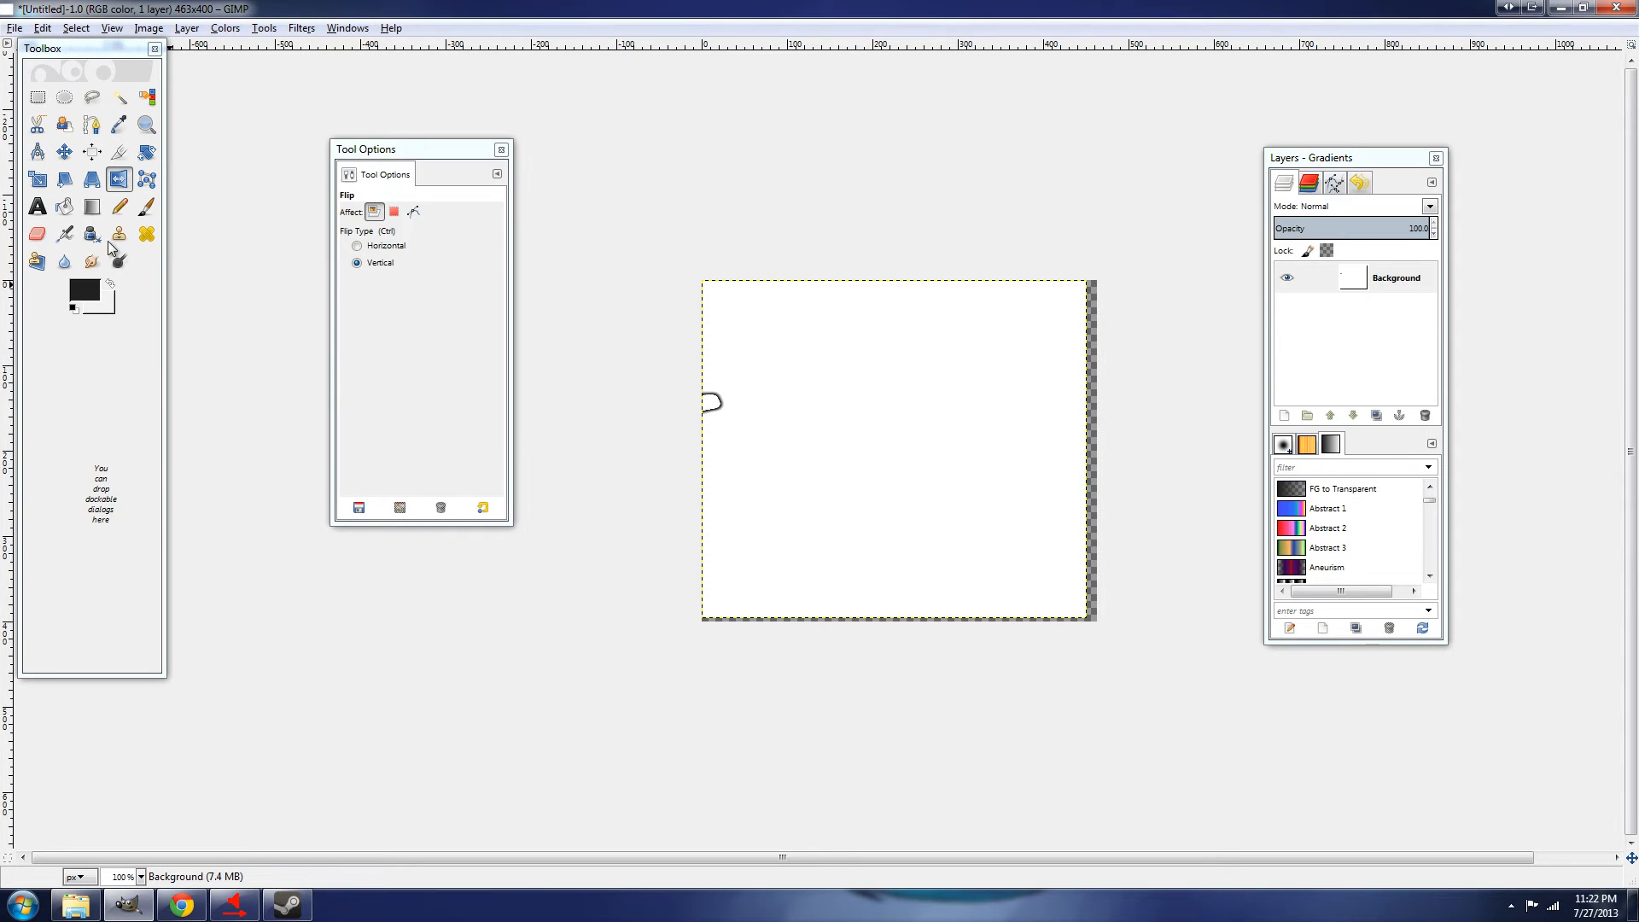
Draw a closed four-point cage in the middle of the layer with the Cage Transform tool
left_click(147, 179)
key("Tab")
left_click(838, 335)
left_click(984, 355)
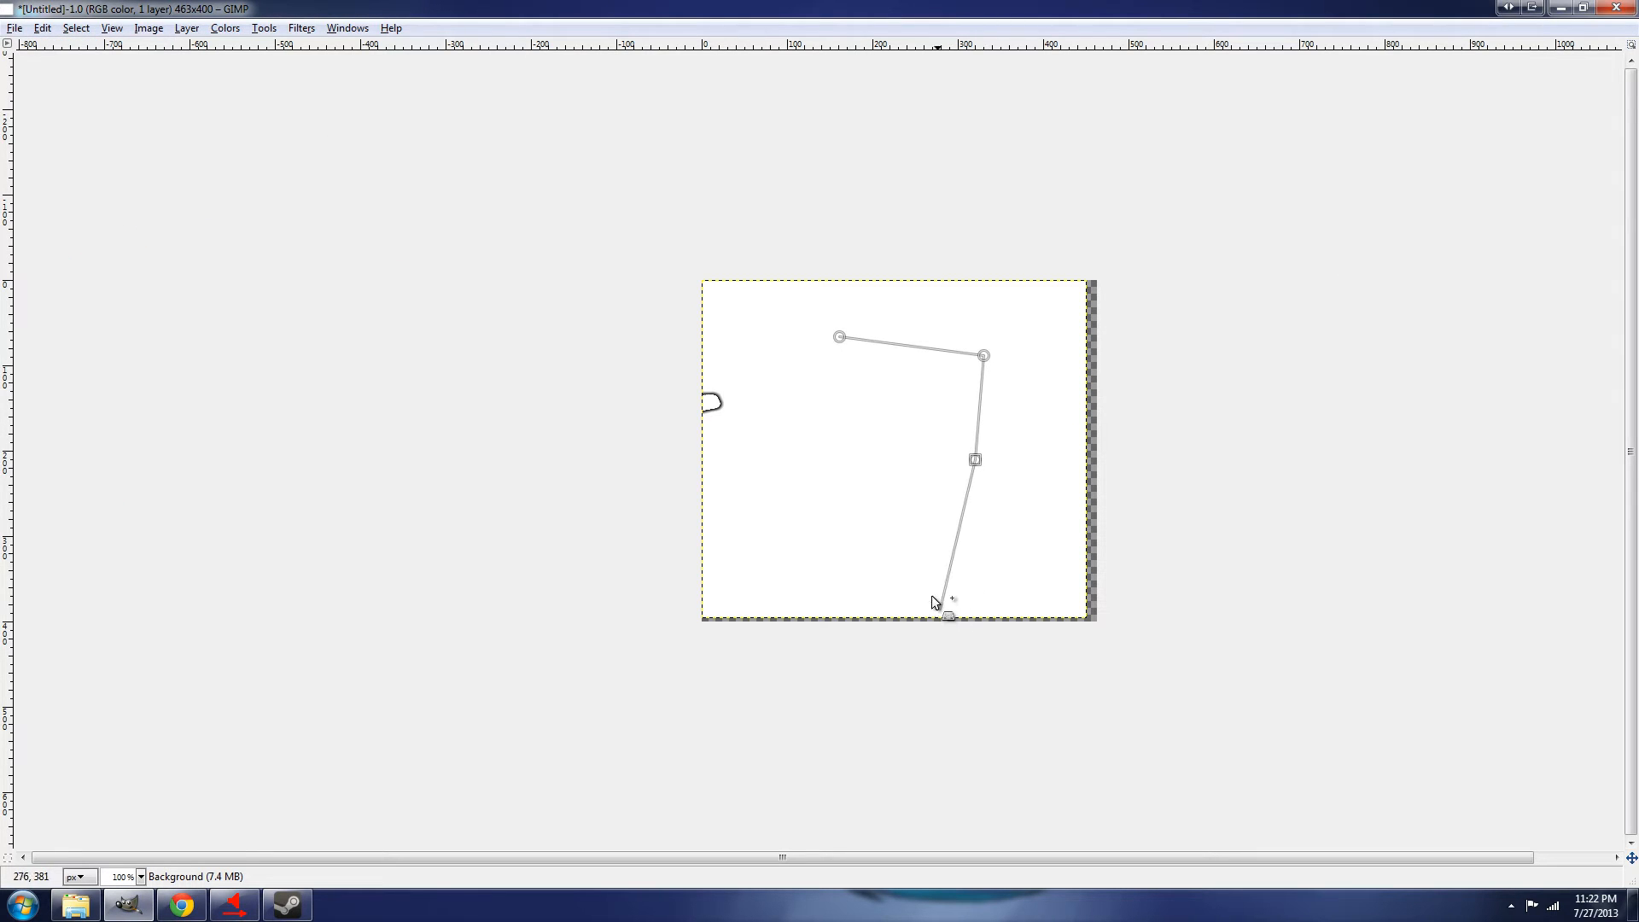
left_click(874, 520)
left_click(839, 336)
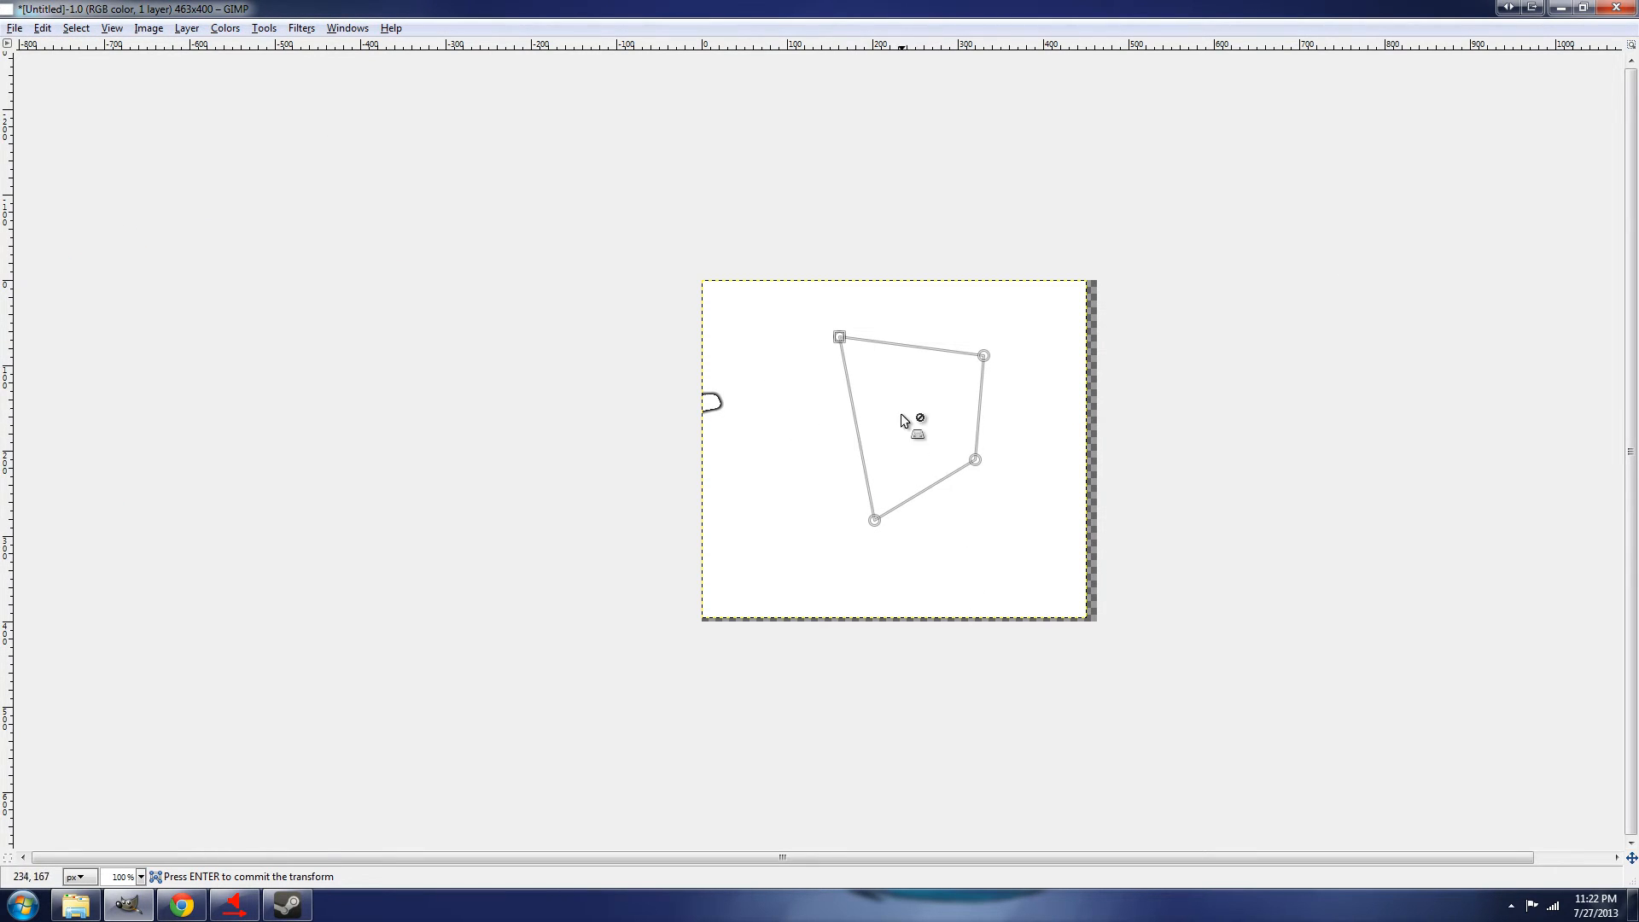
Try deforming the layer with the cage, and abandon it by switching to the Move tool
left_click_drag(1059, 278, 905, 467)
left_click(1039, 312)
key("m")
key("Tab")
left_click(176, 31)
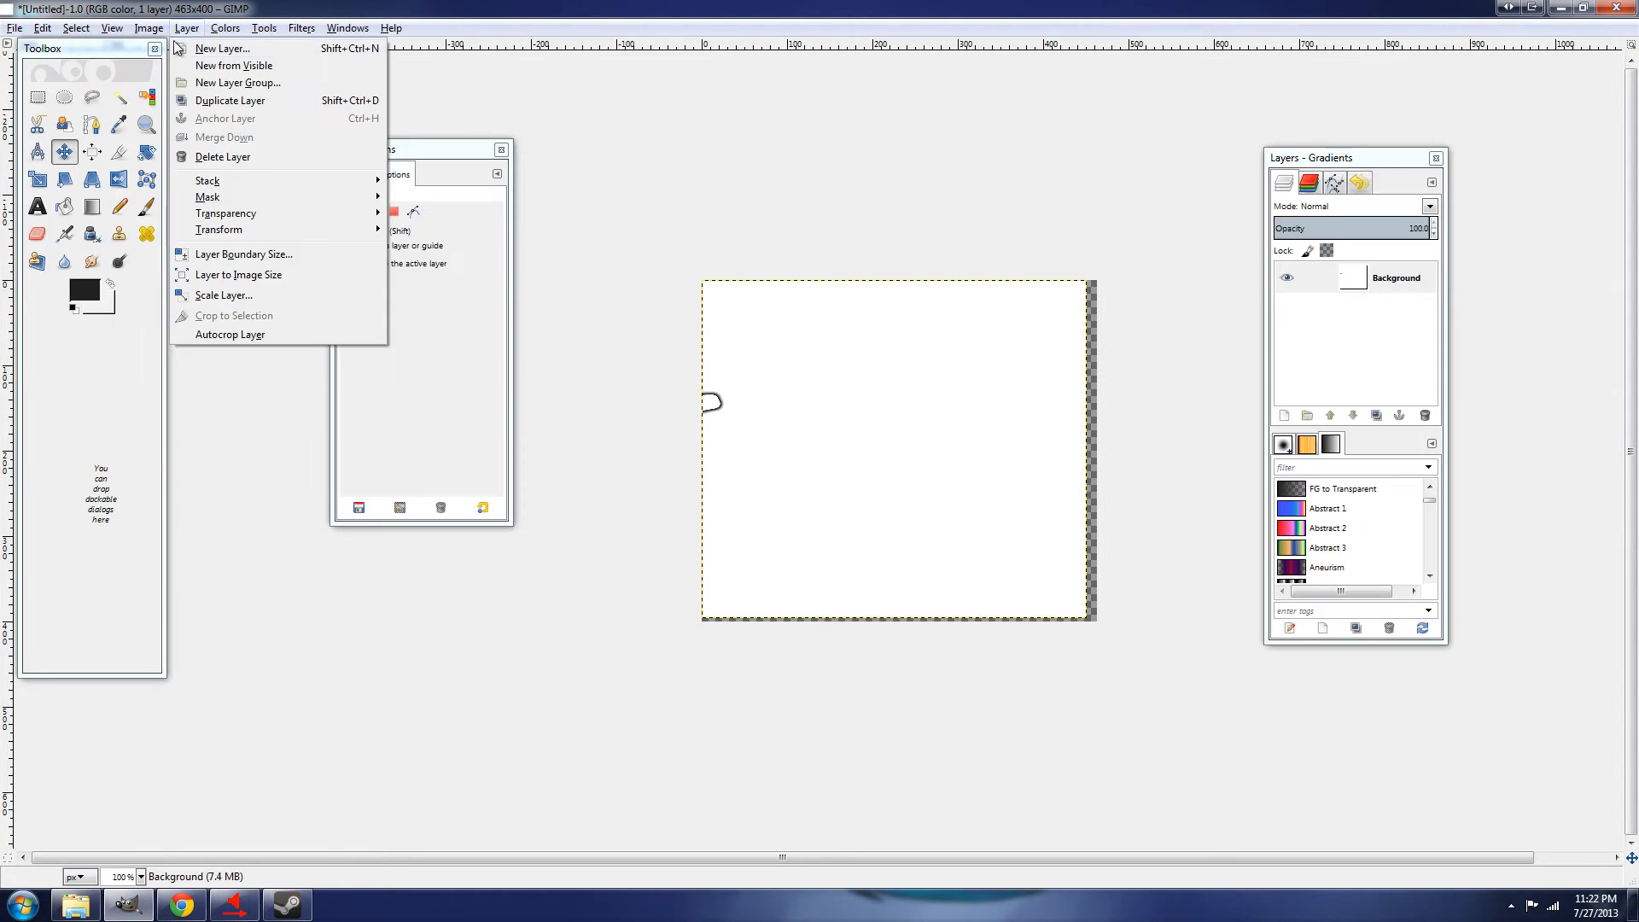
left_click(131, 342)
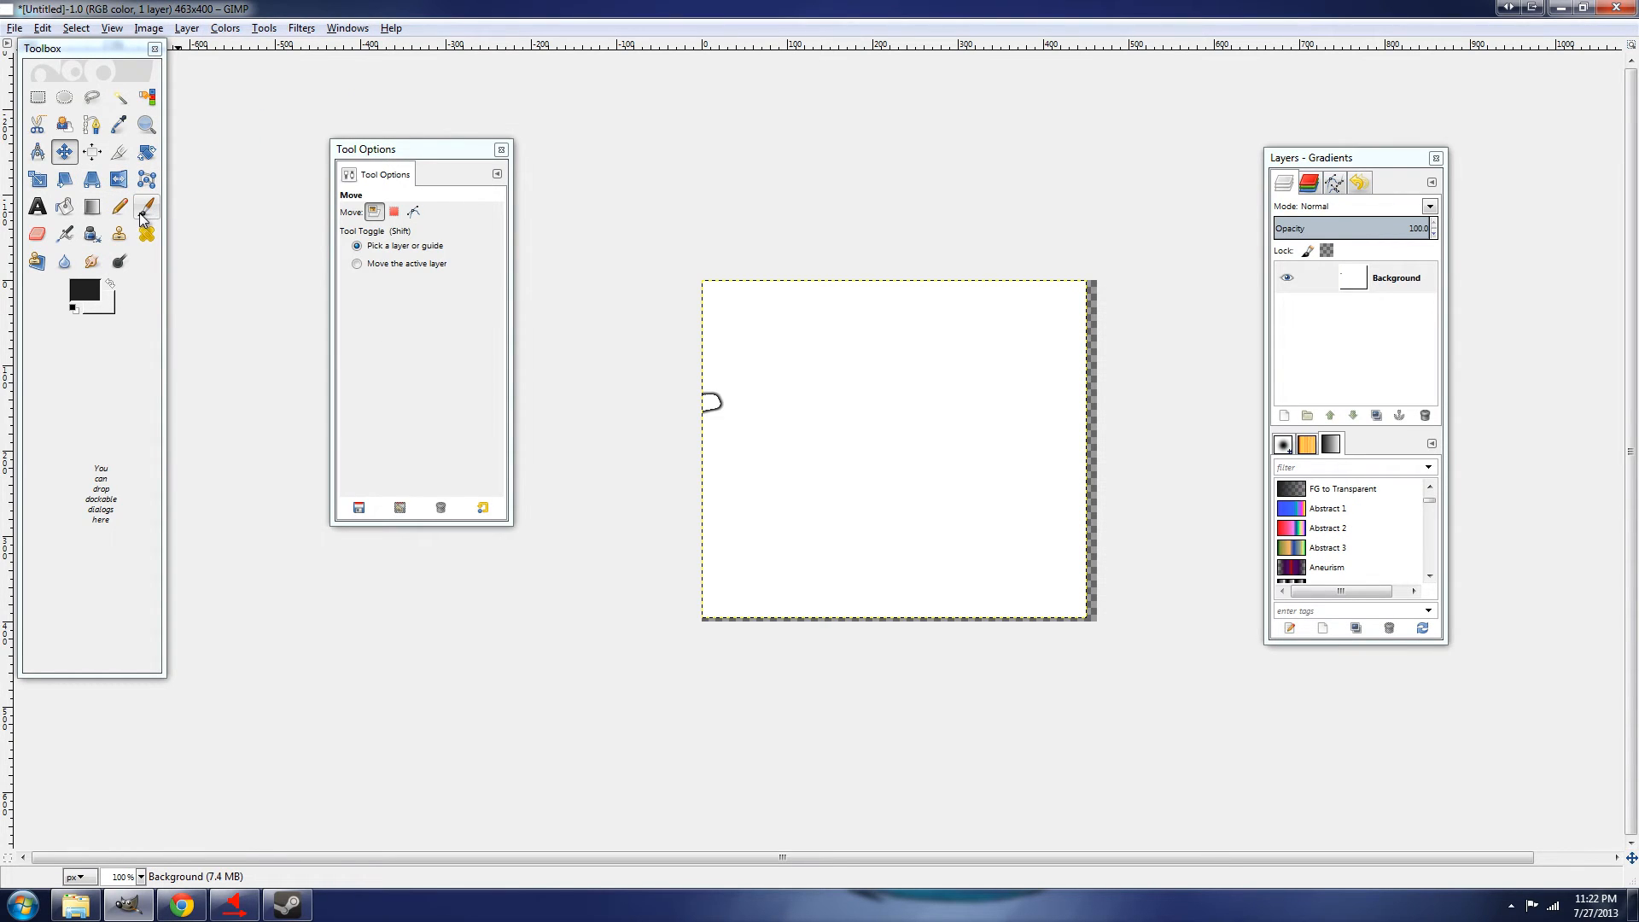
Try the Text tool by viewing its box types and framing an empty text box about 121 × 53 px near the layer's top
left_click(42, 215)
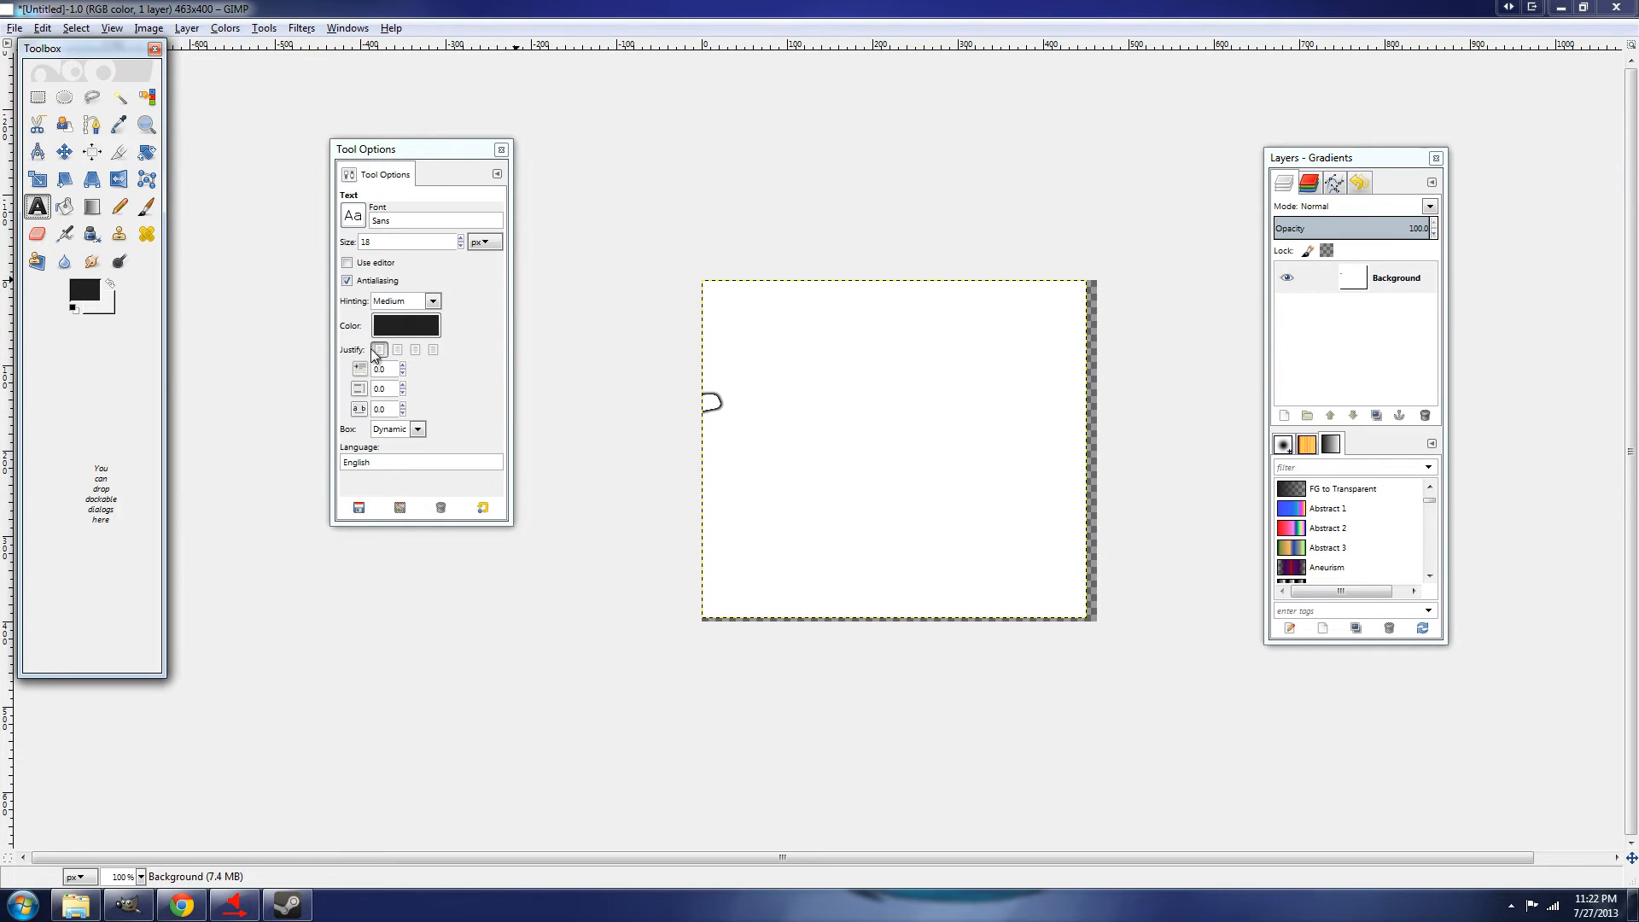
left_click(418, 431)
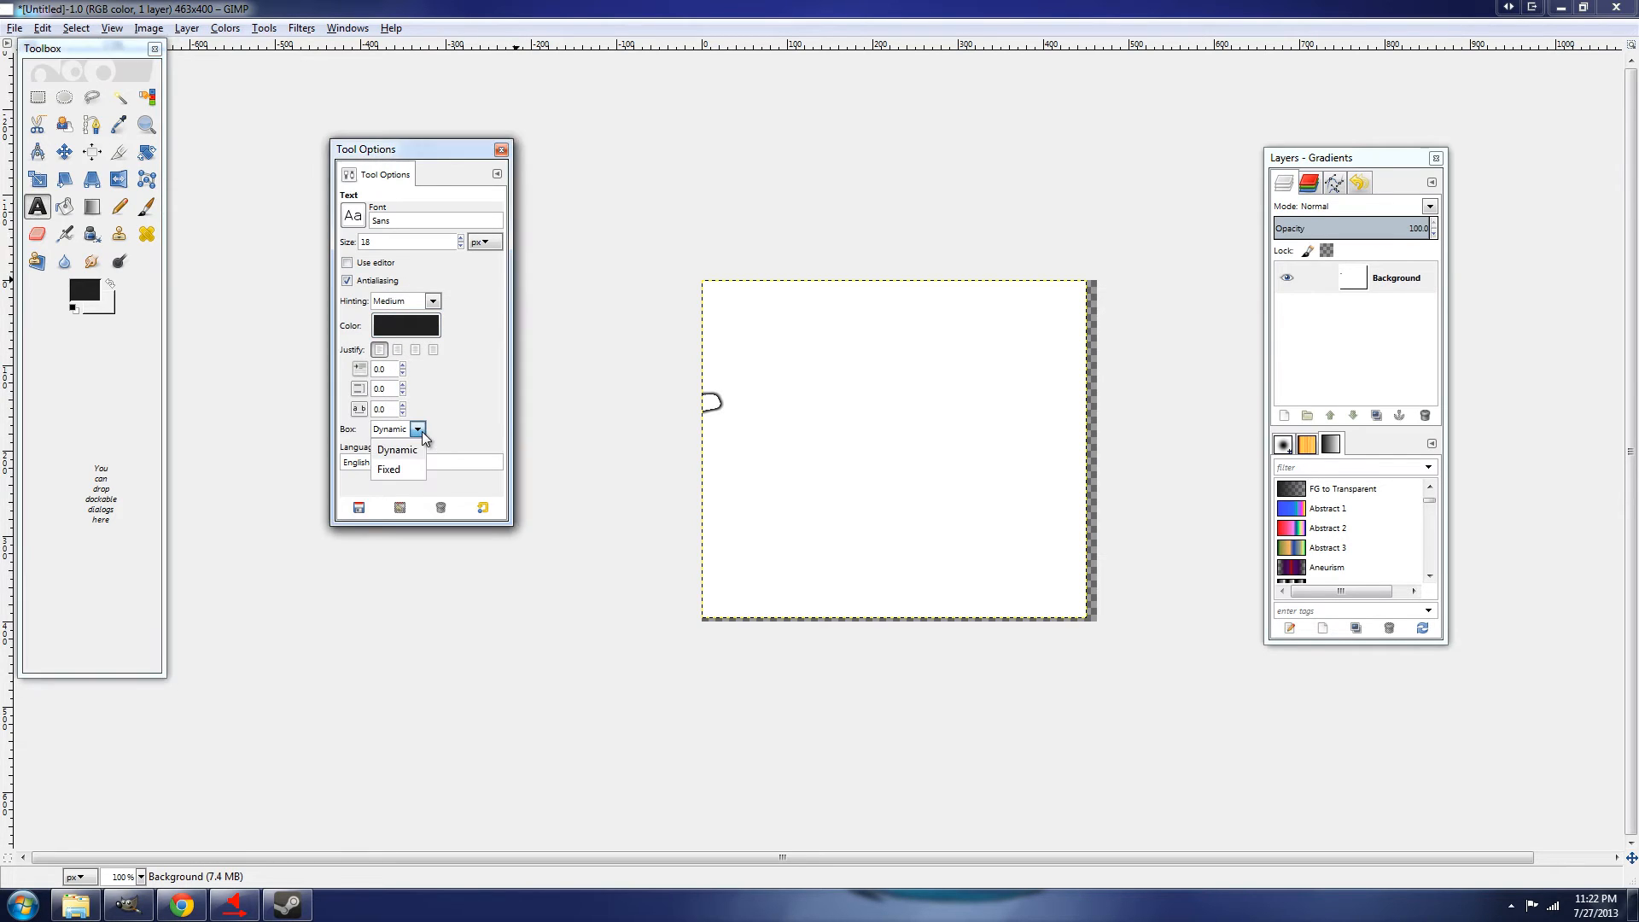
left_click(419, 433)
left_click_drag(802, 329, 906, 374)
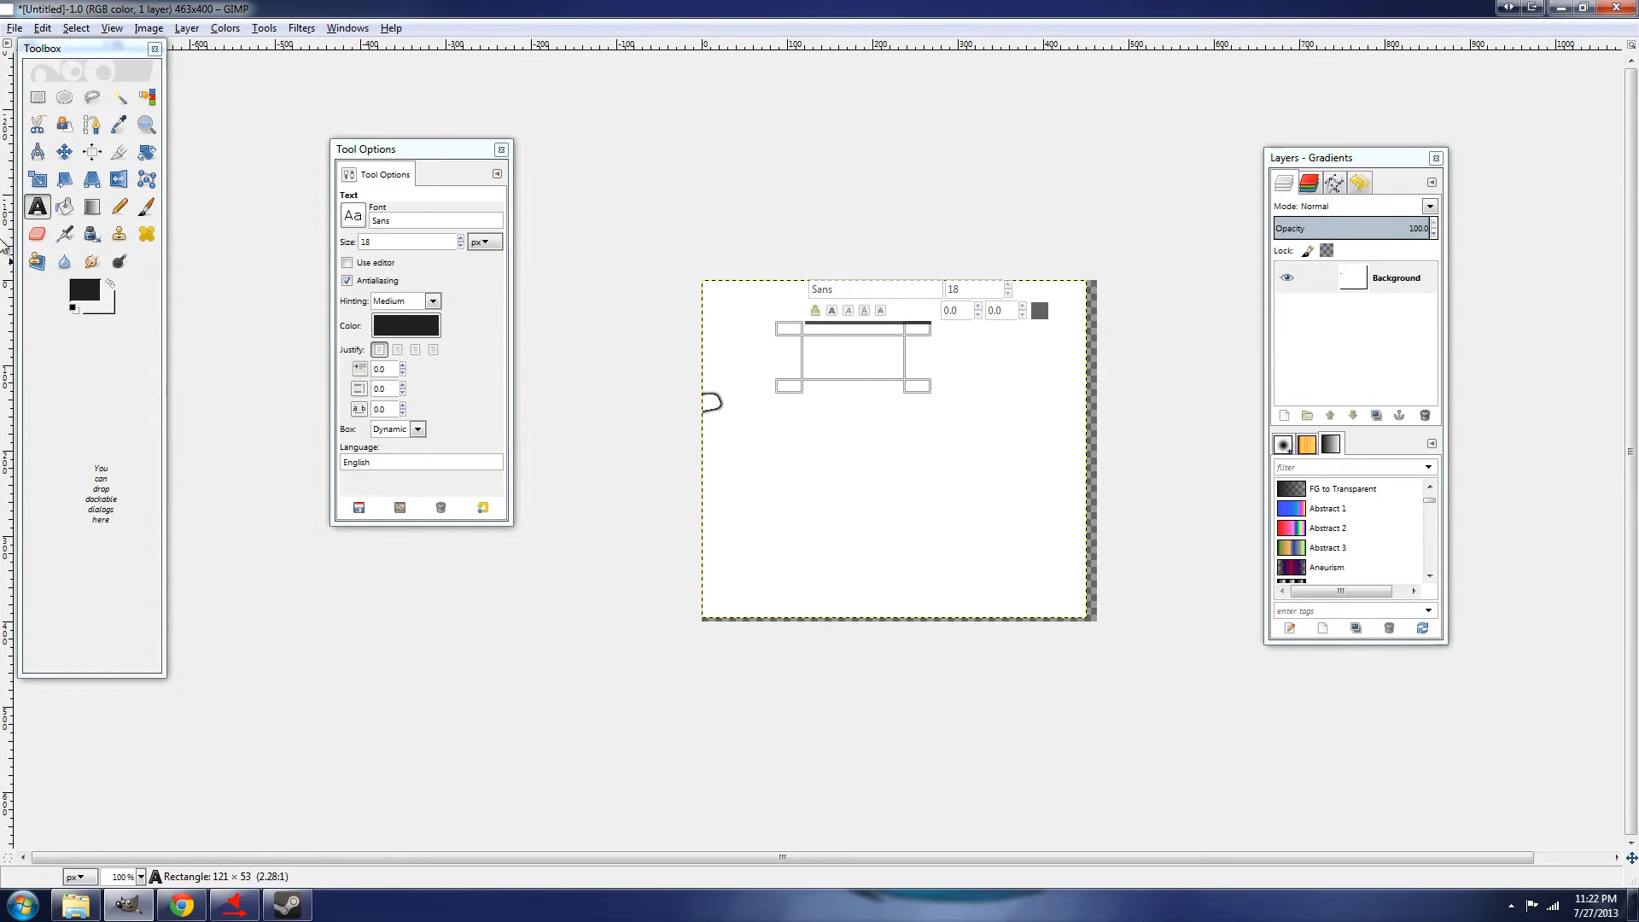
Fill the white area of the Background layer with the dark foreground color using Bucket Fill
left_click(64, 205)
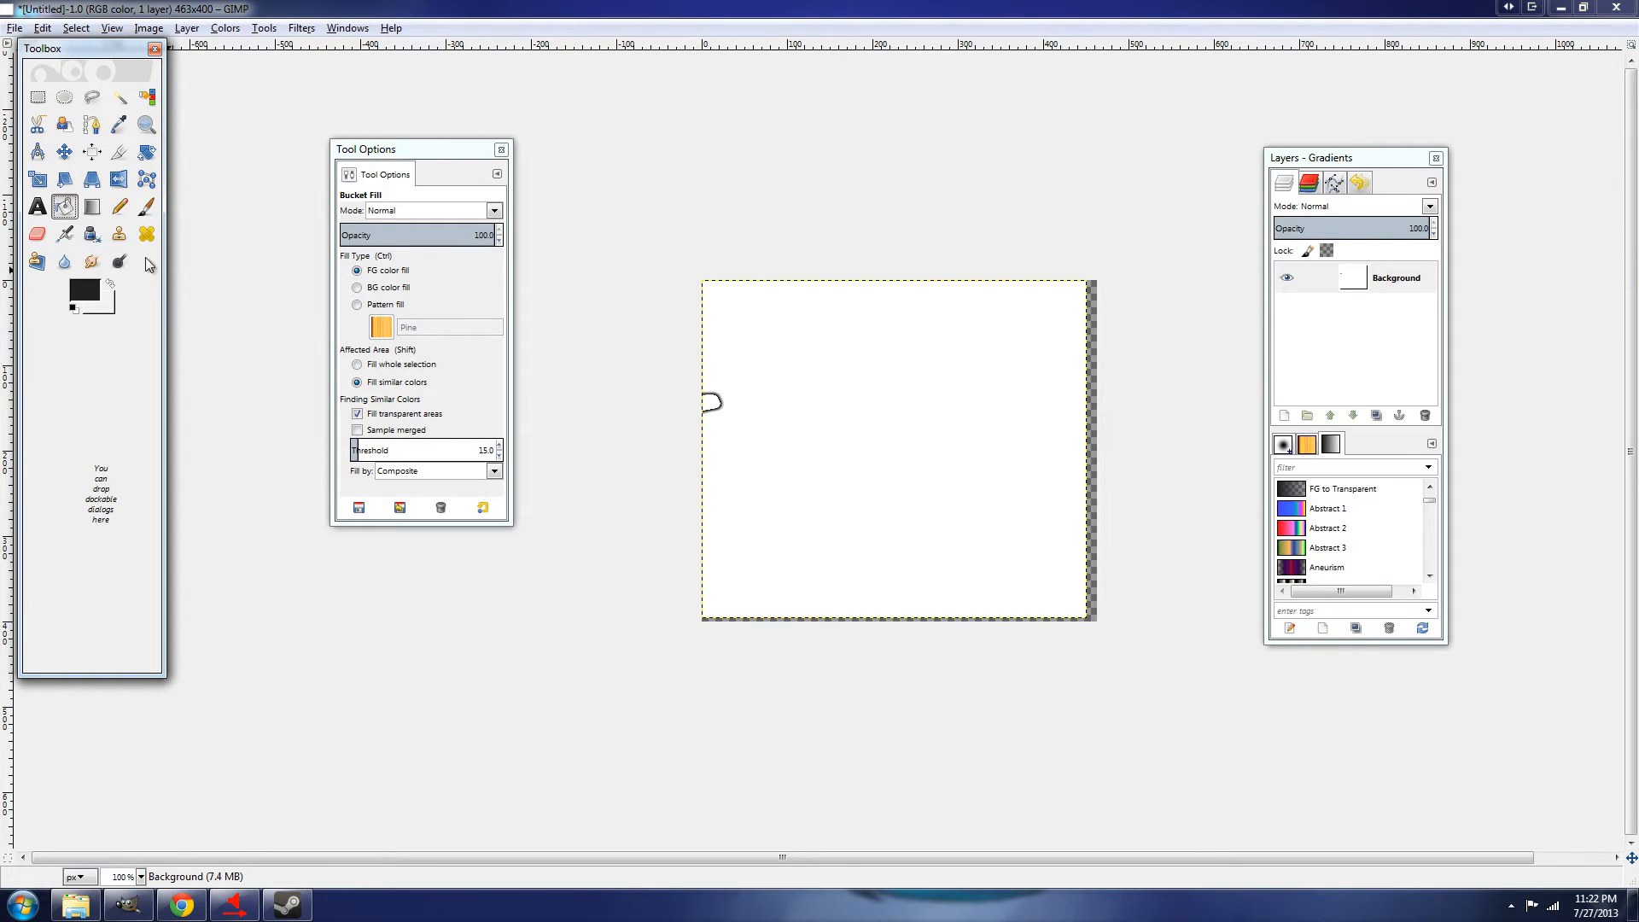
left_click(888, 406)
key("Tab")
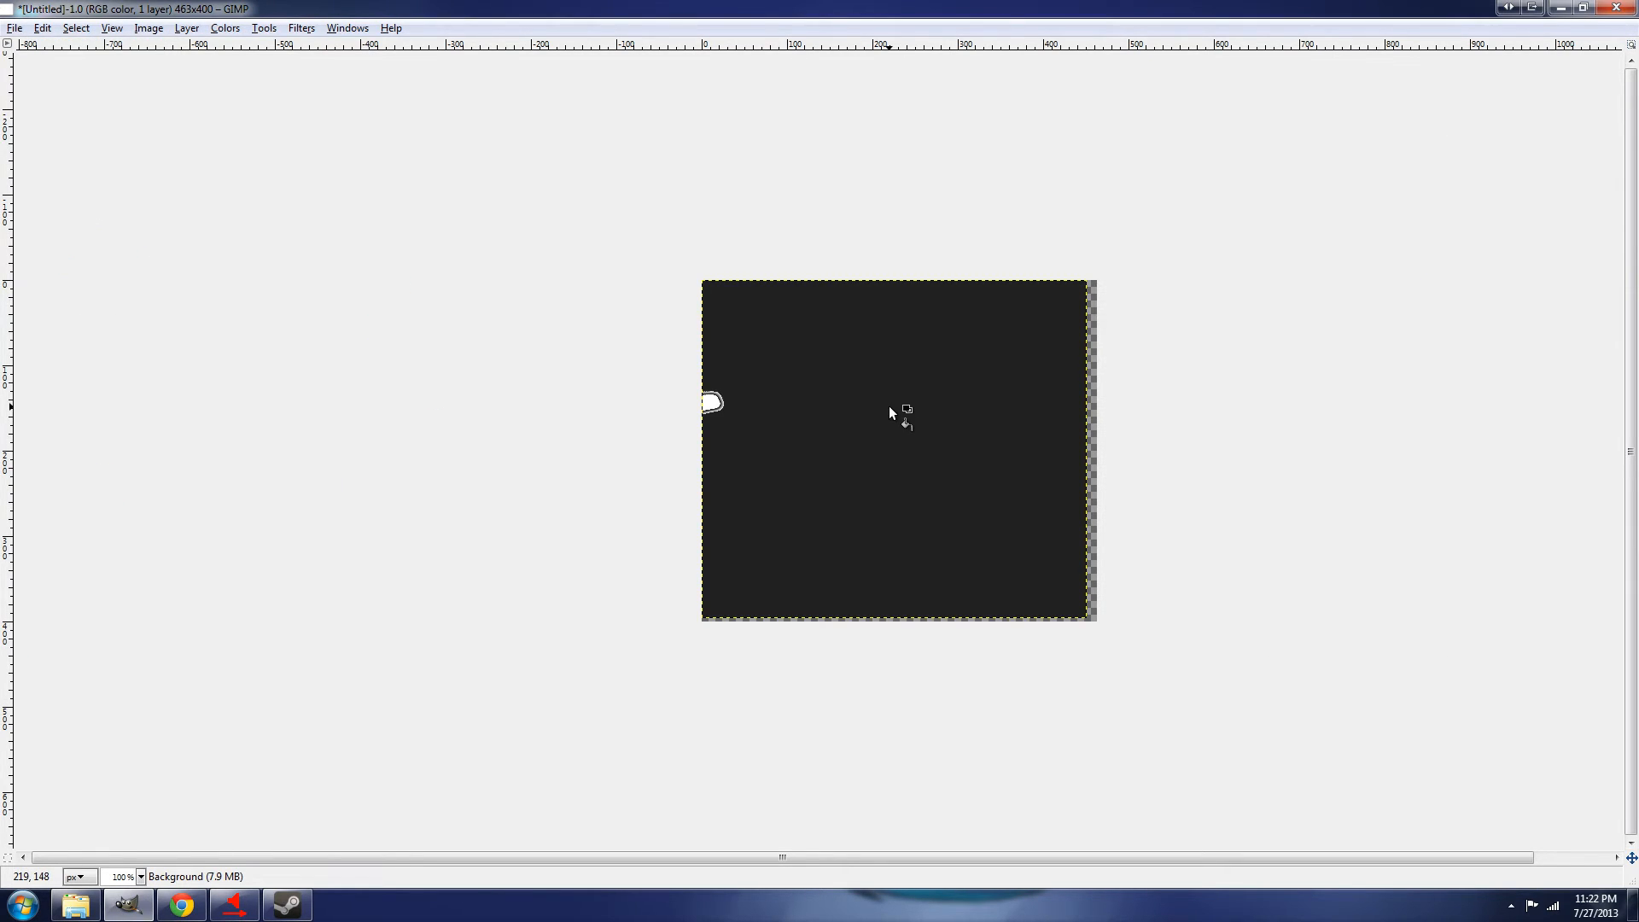
key("Tab")
left_click(187, 28)
left_click(99, 383)
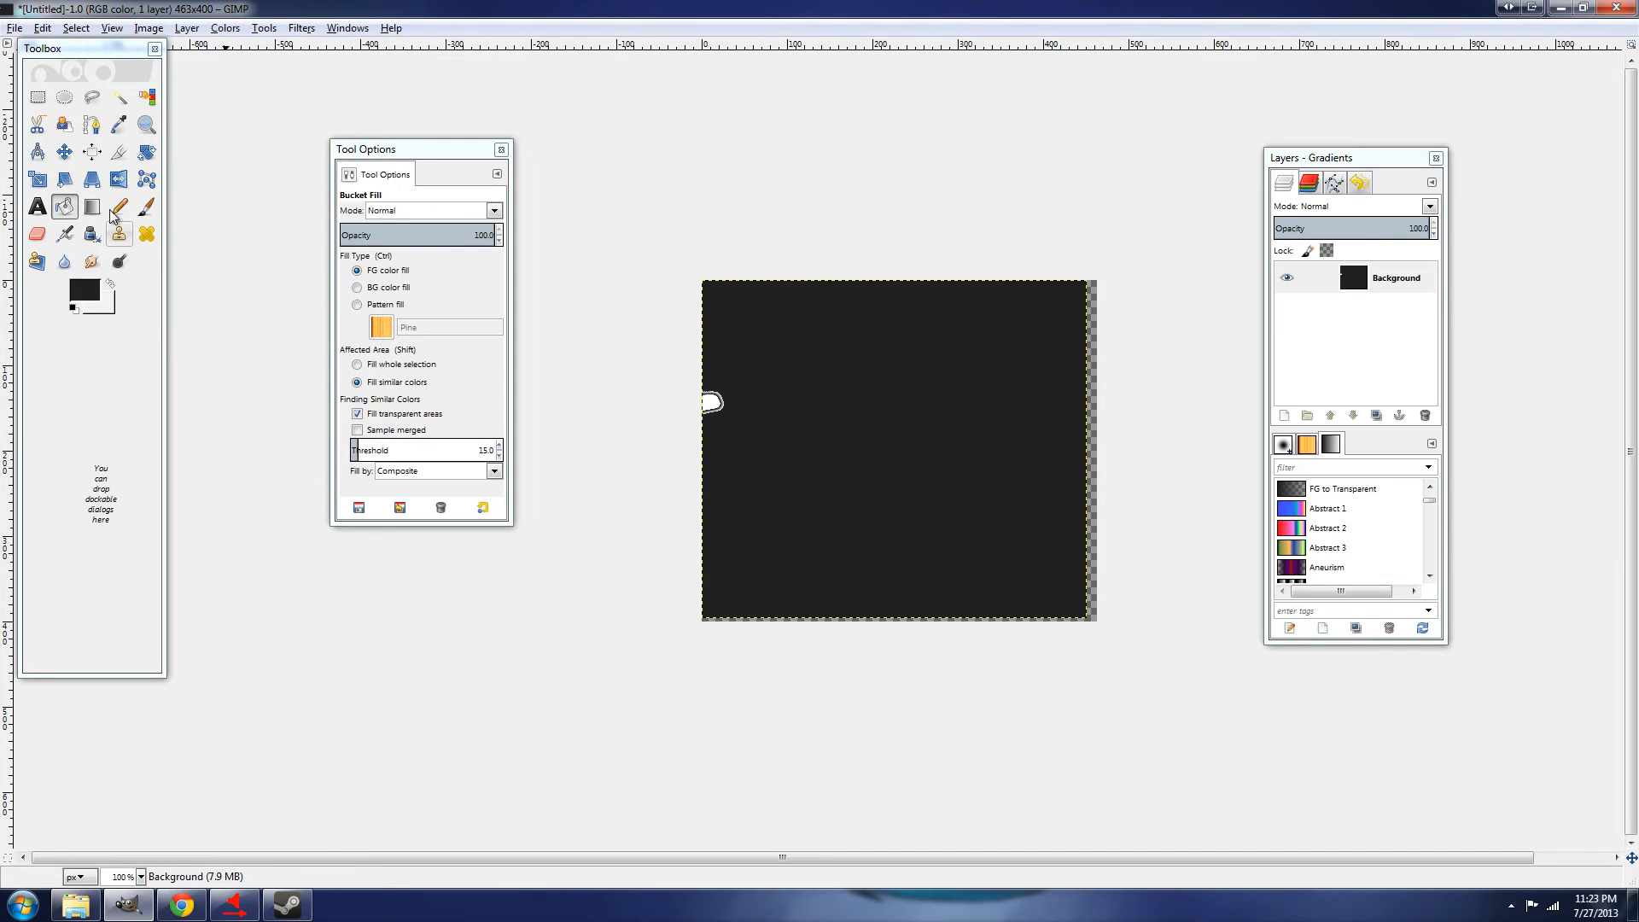
Activate the Blend tool and choose the Wood 1 gradient for it
left_click(91, 205)
left_click(347, 261)
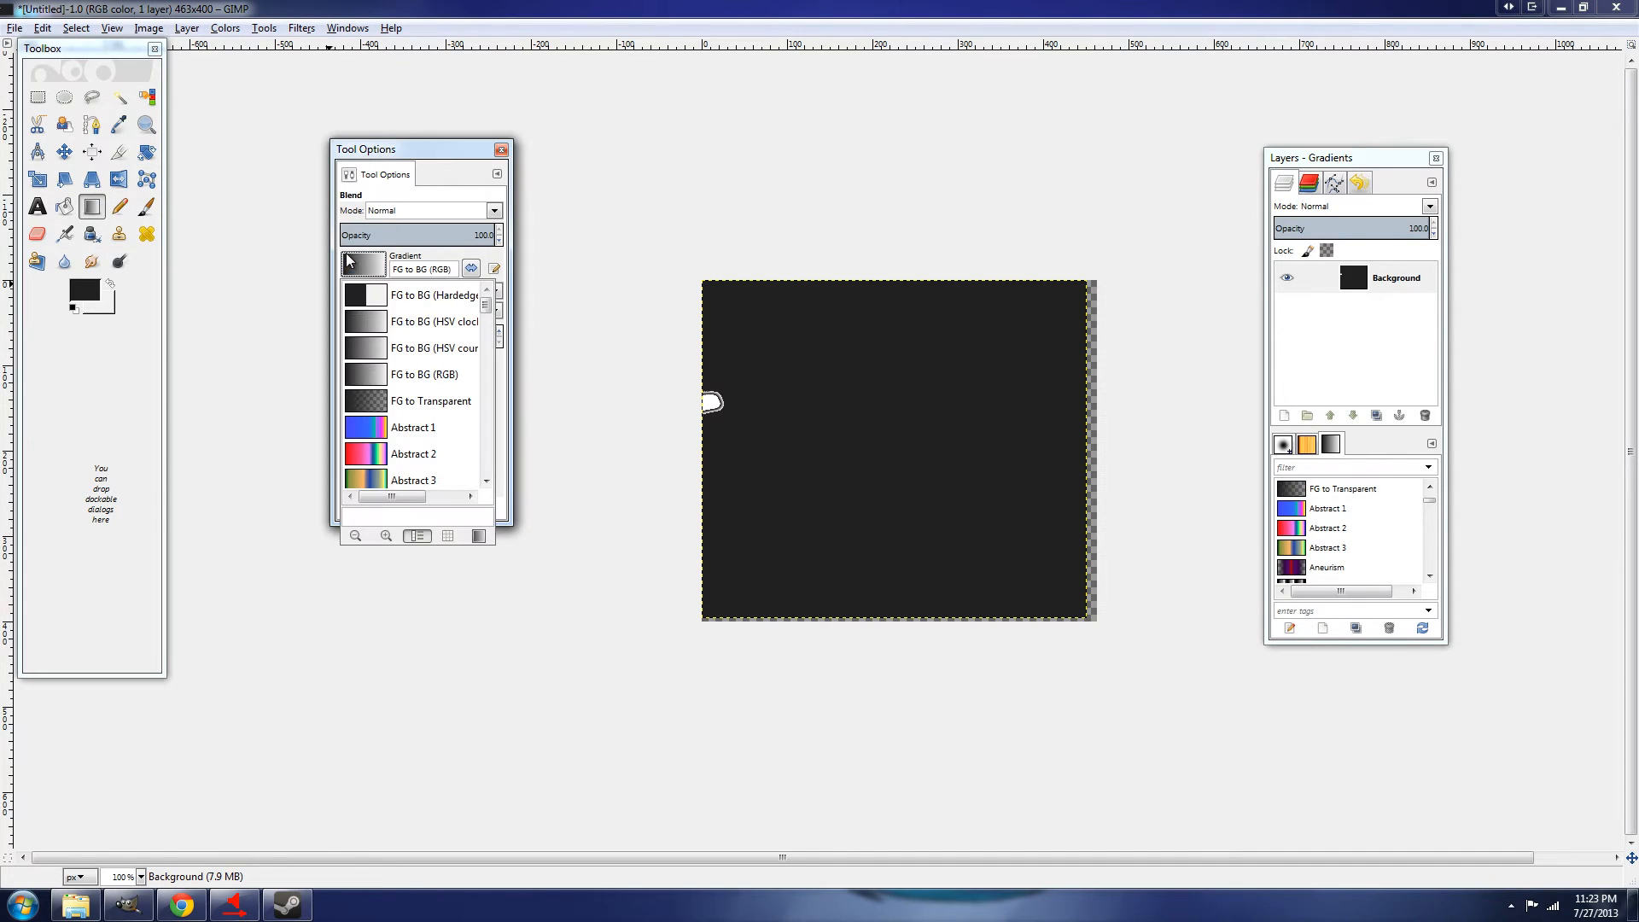
scroll(483, 325, "down", 5)
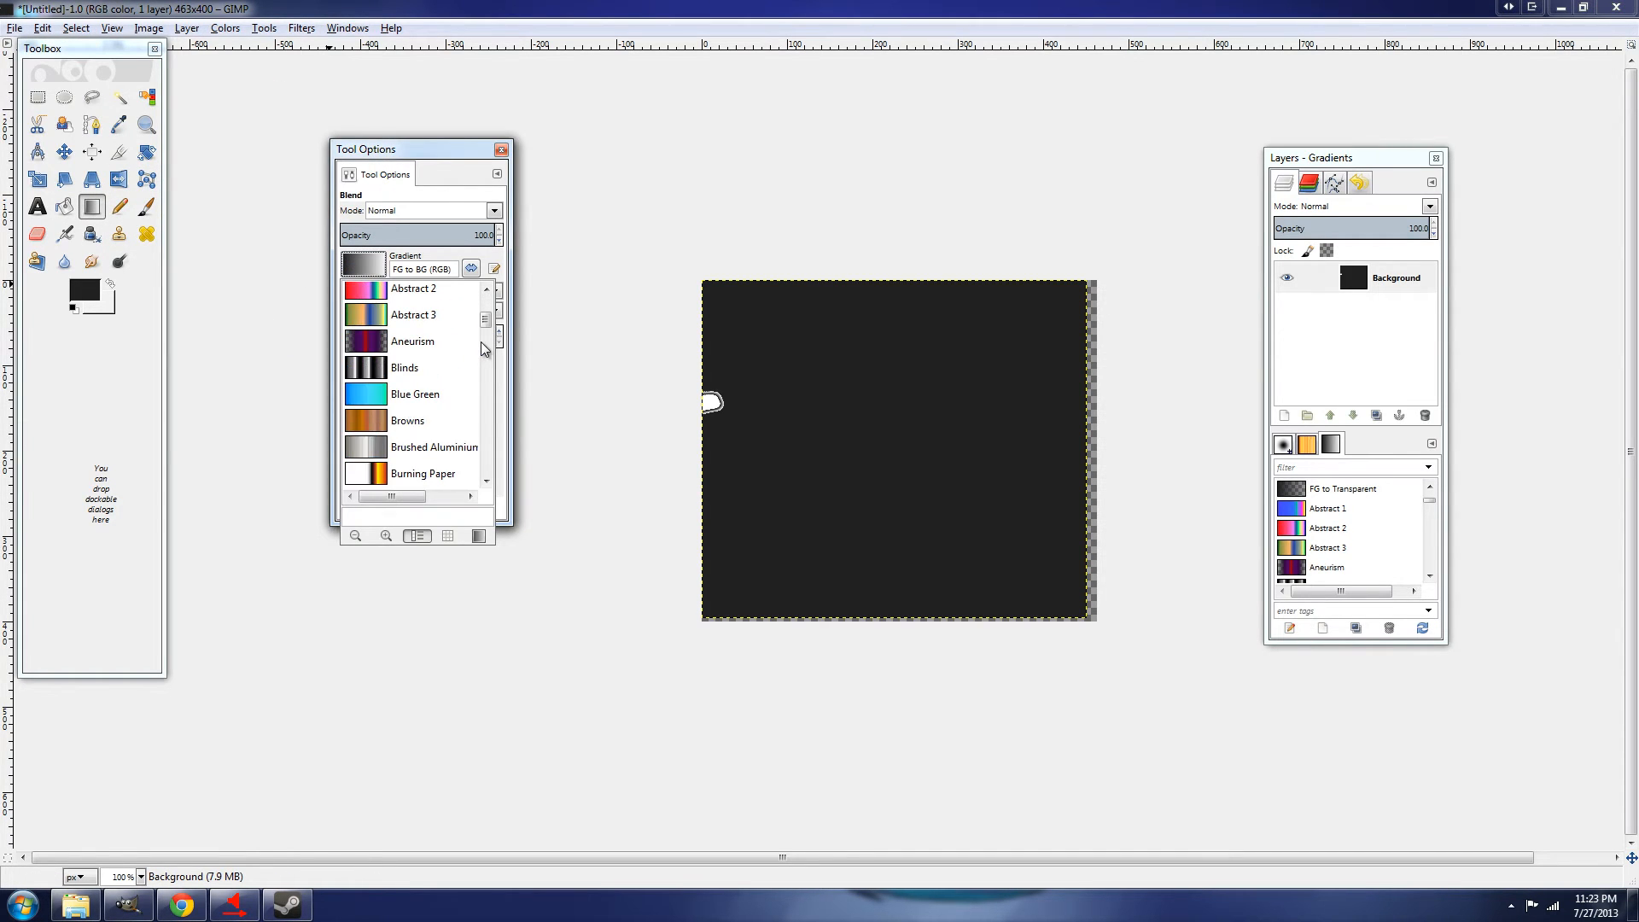
scroll(442, 406, "down", 12)
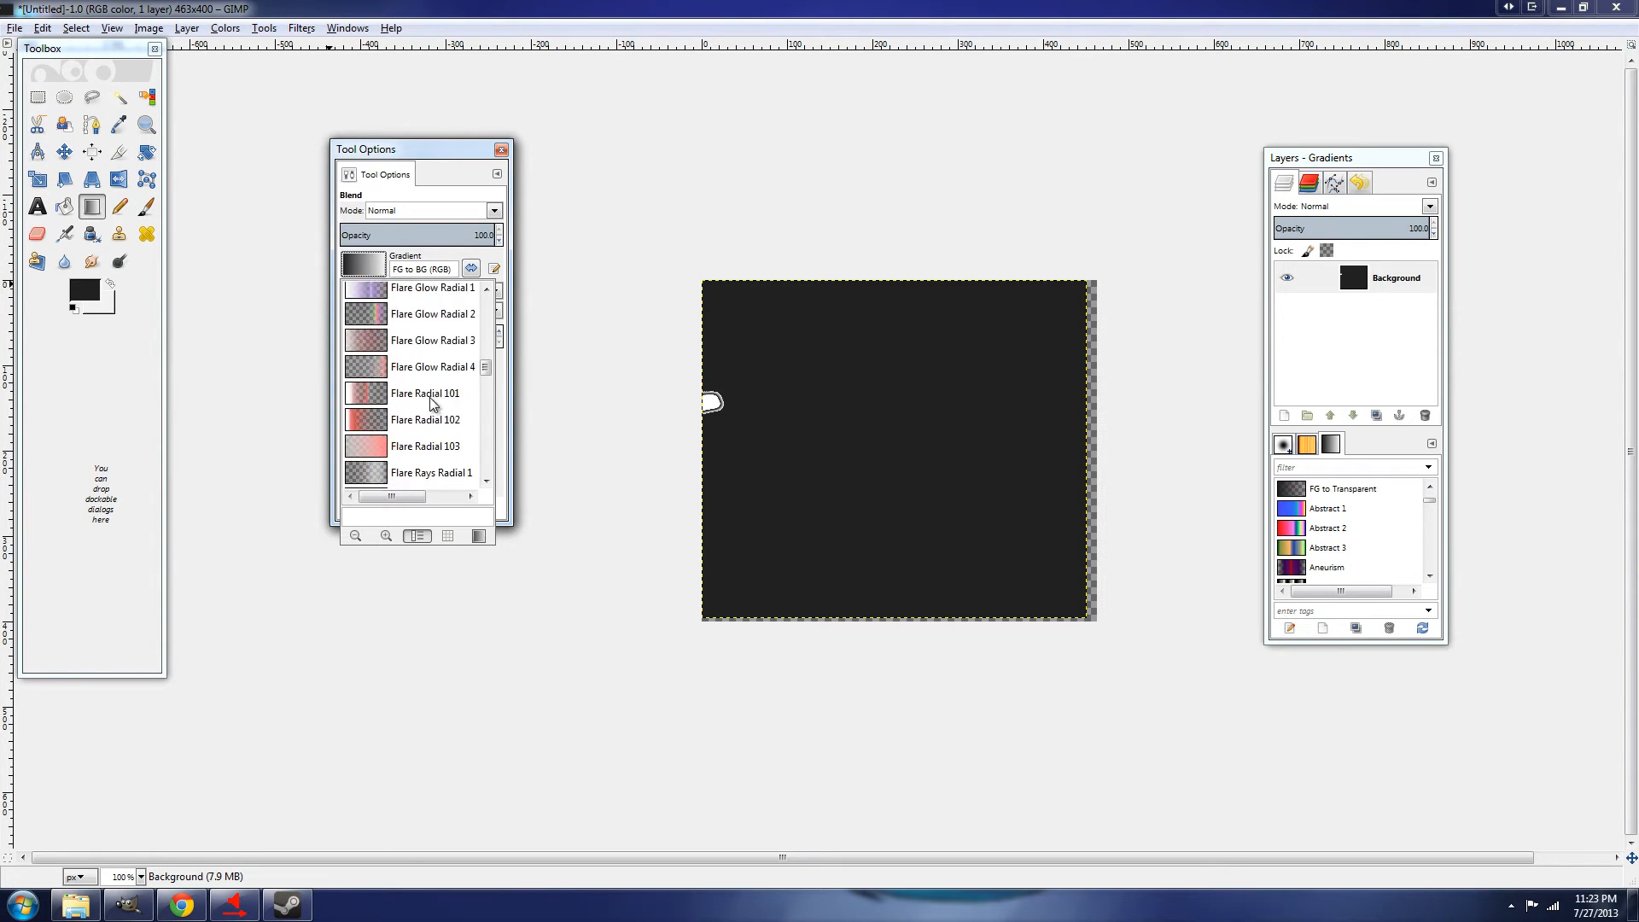
scroll(442, 406, "down", 6)
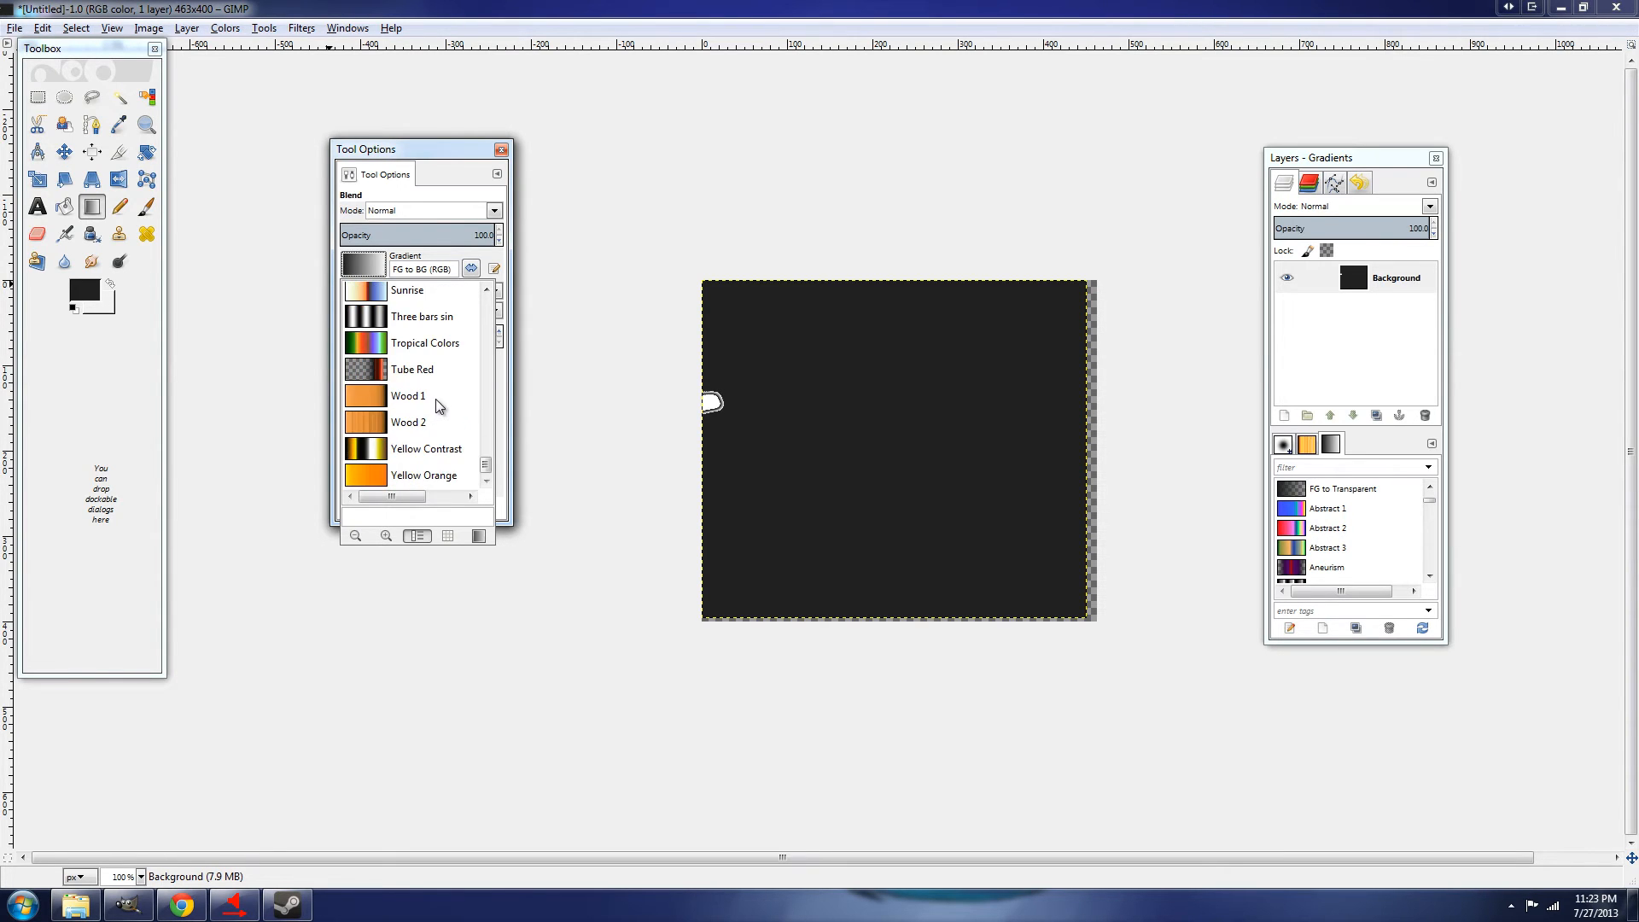
left_click(436, 399)
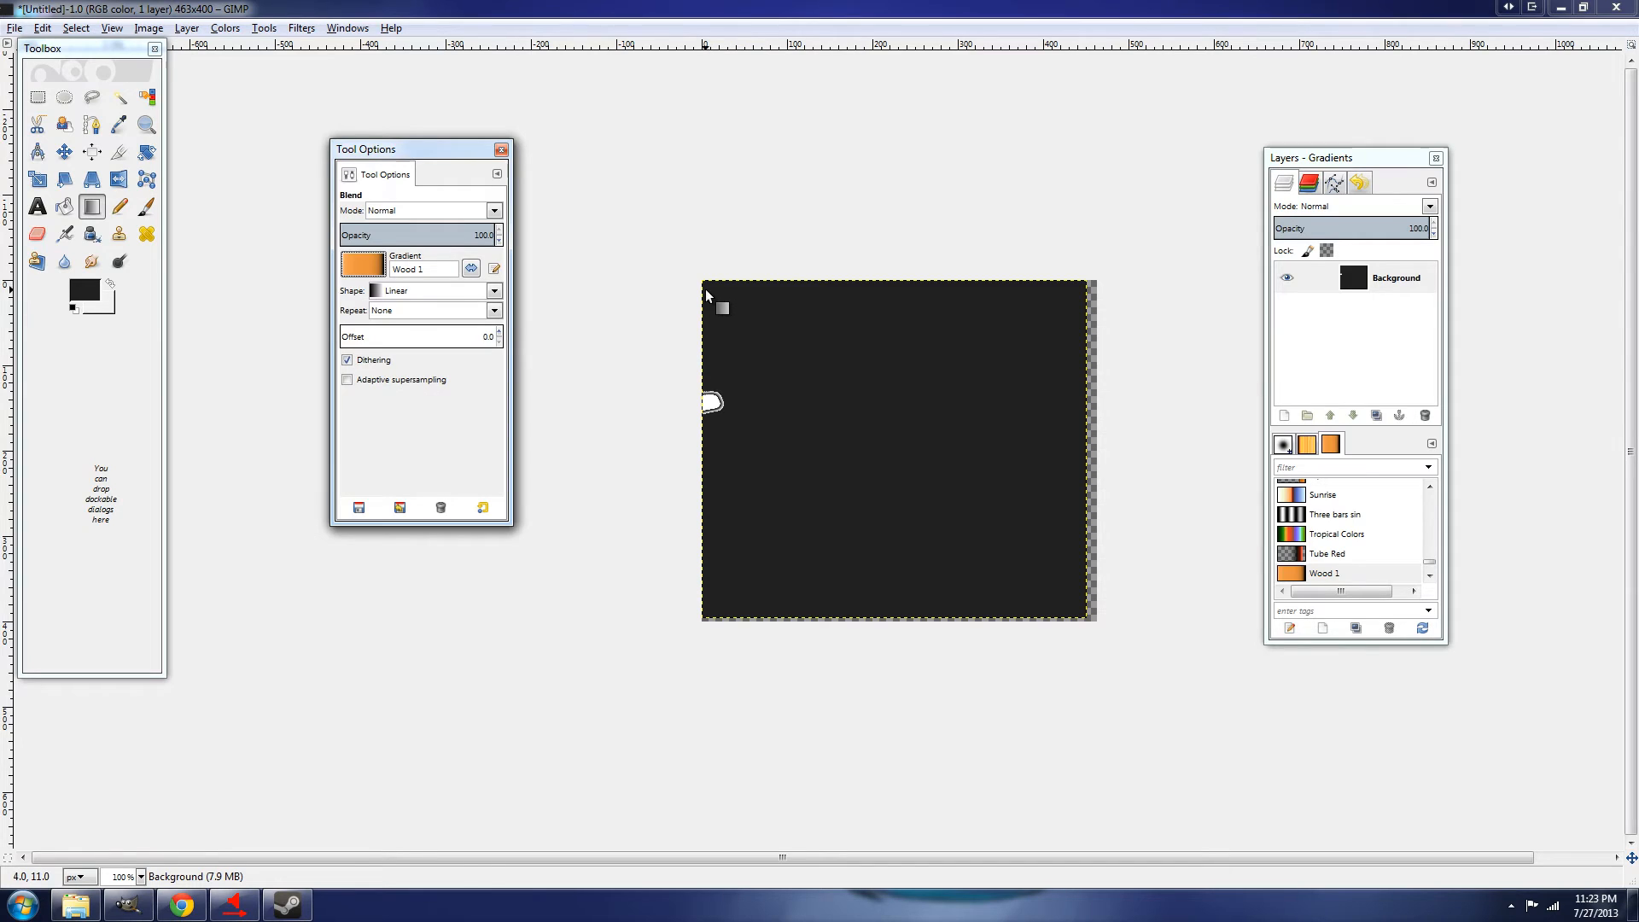
Apply the linear Wood 1 gradient across the layer in several directions, ending diagonally from the upper-right corner to the lower edge
left_click_drag(708, 290, 731, 623)
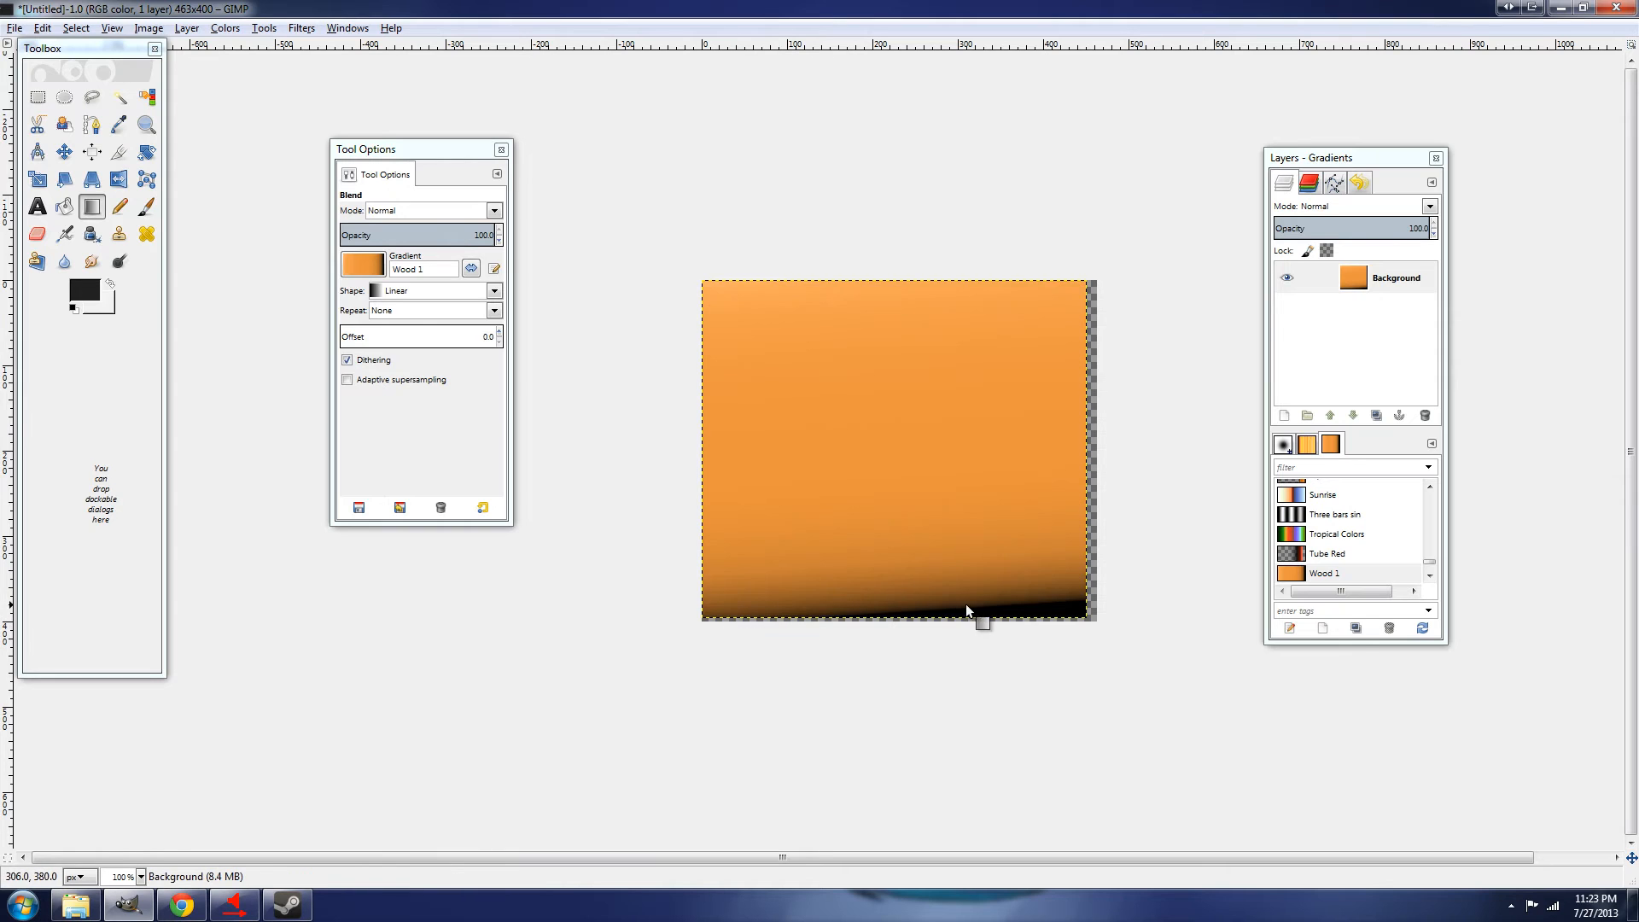
left_click_drag(966, 603, 1047, 329)
left_click_drag(1096, 280, 773, 621)
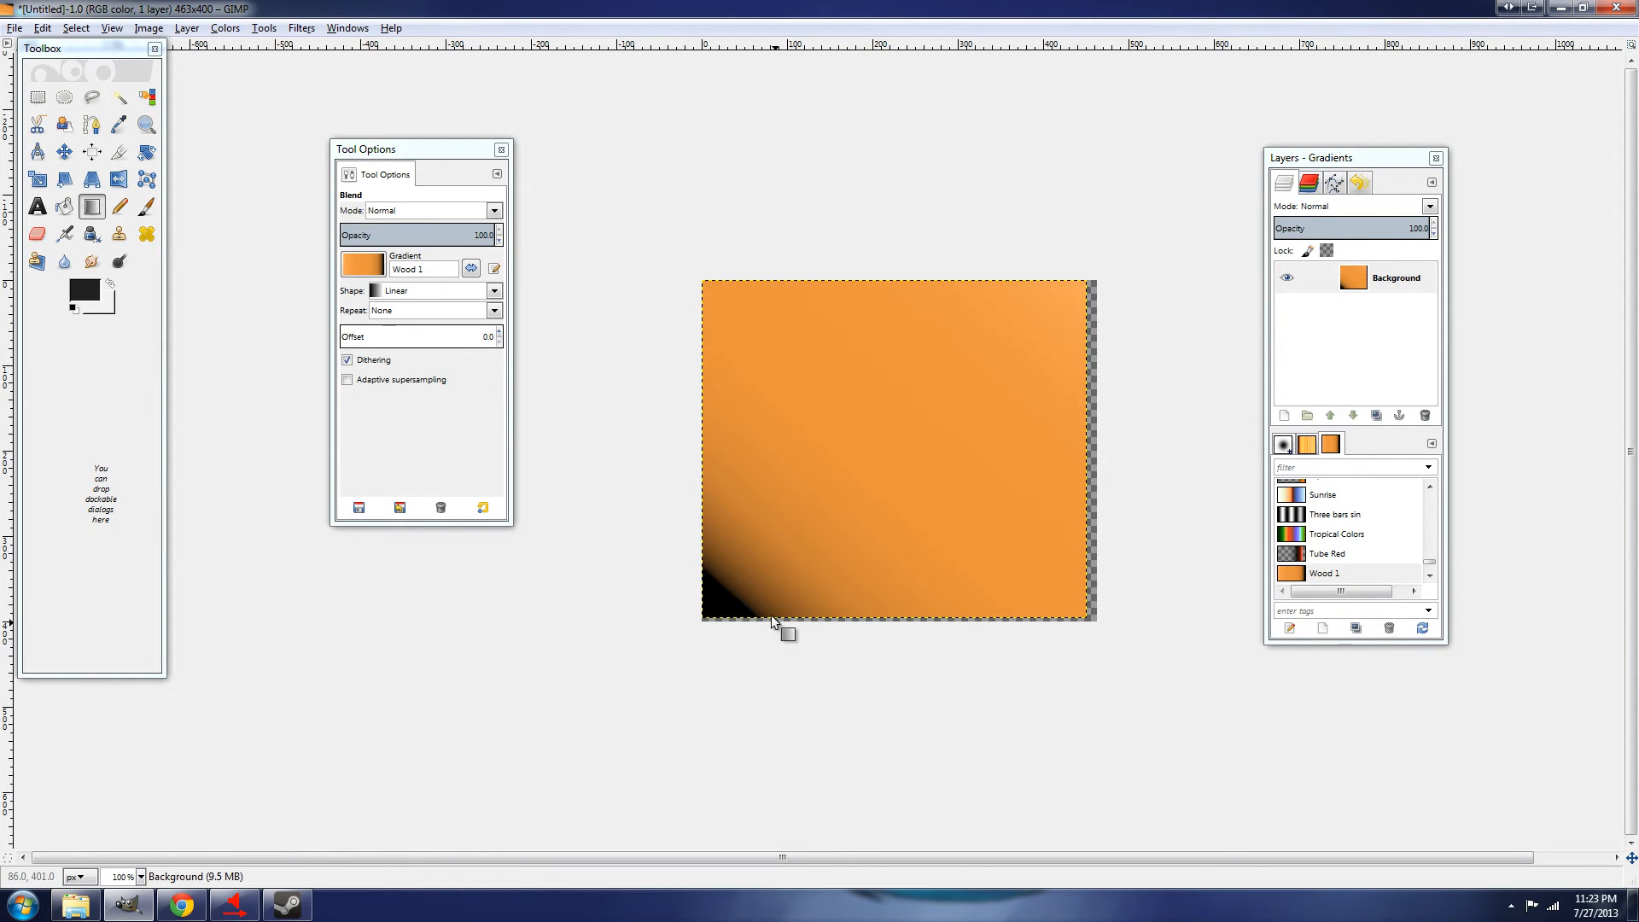
Set the gradient shape to Conical (sym) and apply it twice, starting from the layer's lower-left and lower-right areas
left_click(435, 290)
left_click(445, 390)
key("Tab")
left_click_drag(780, 483, 853, 322)
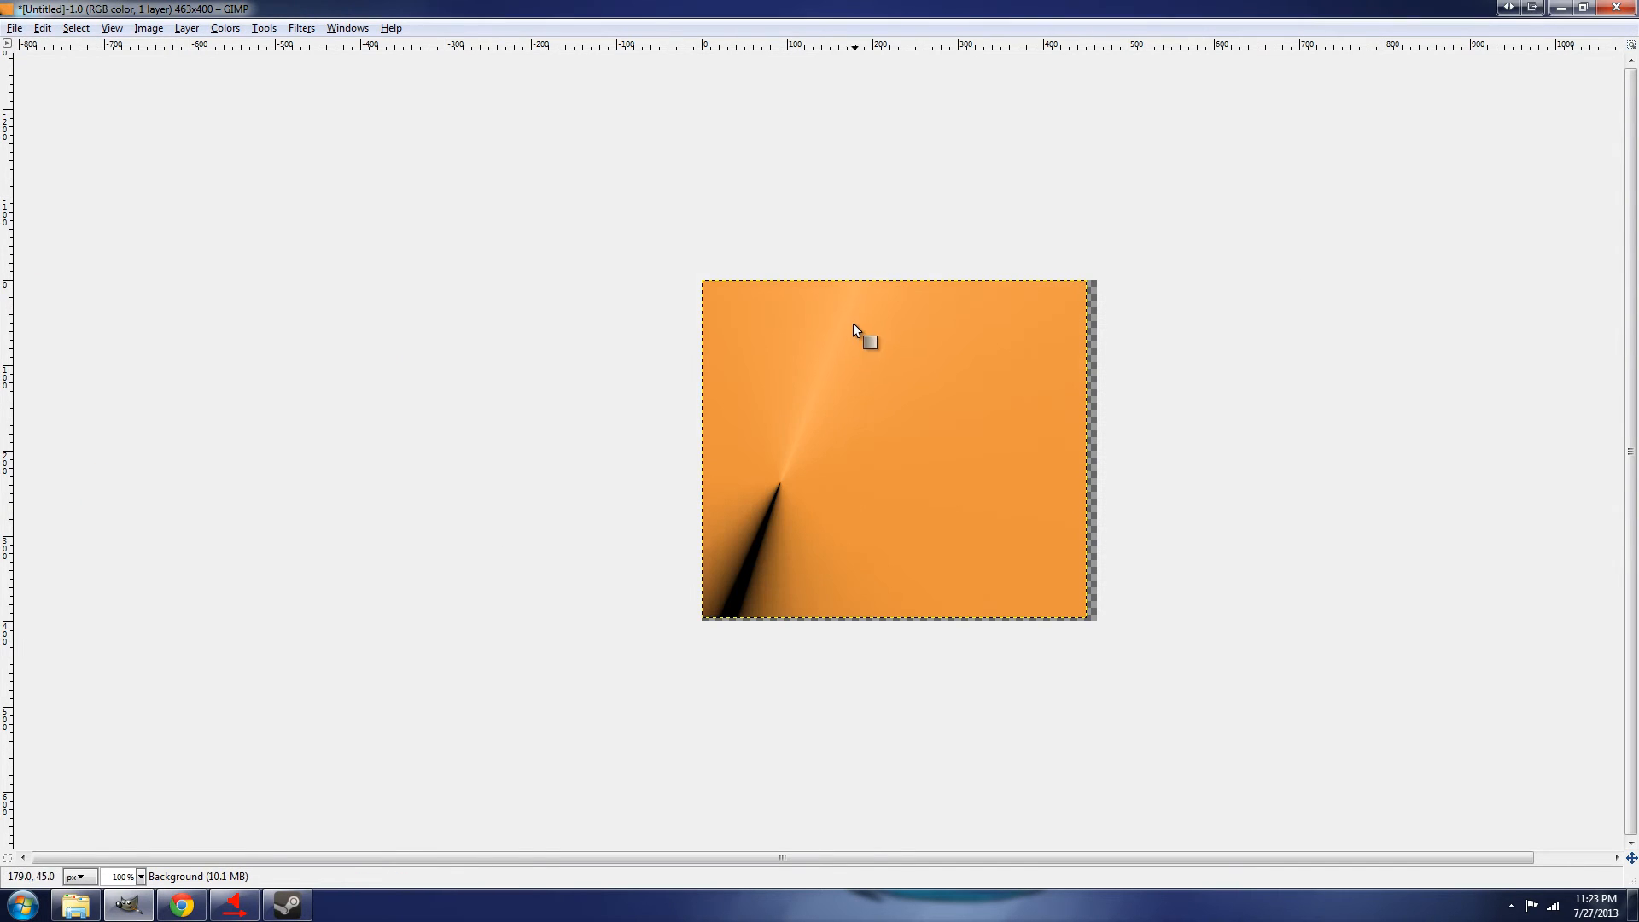
left_click_drag(937, 506, 888, 413)
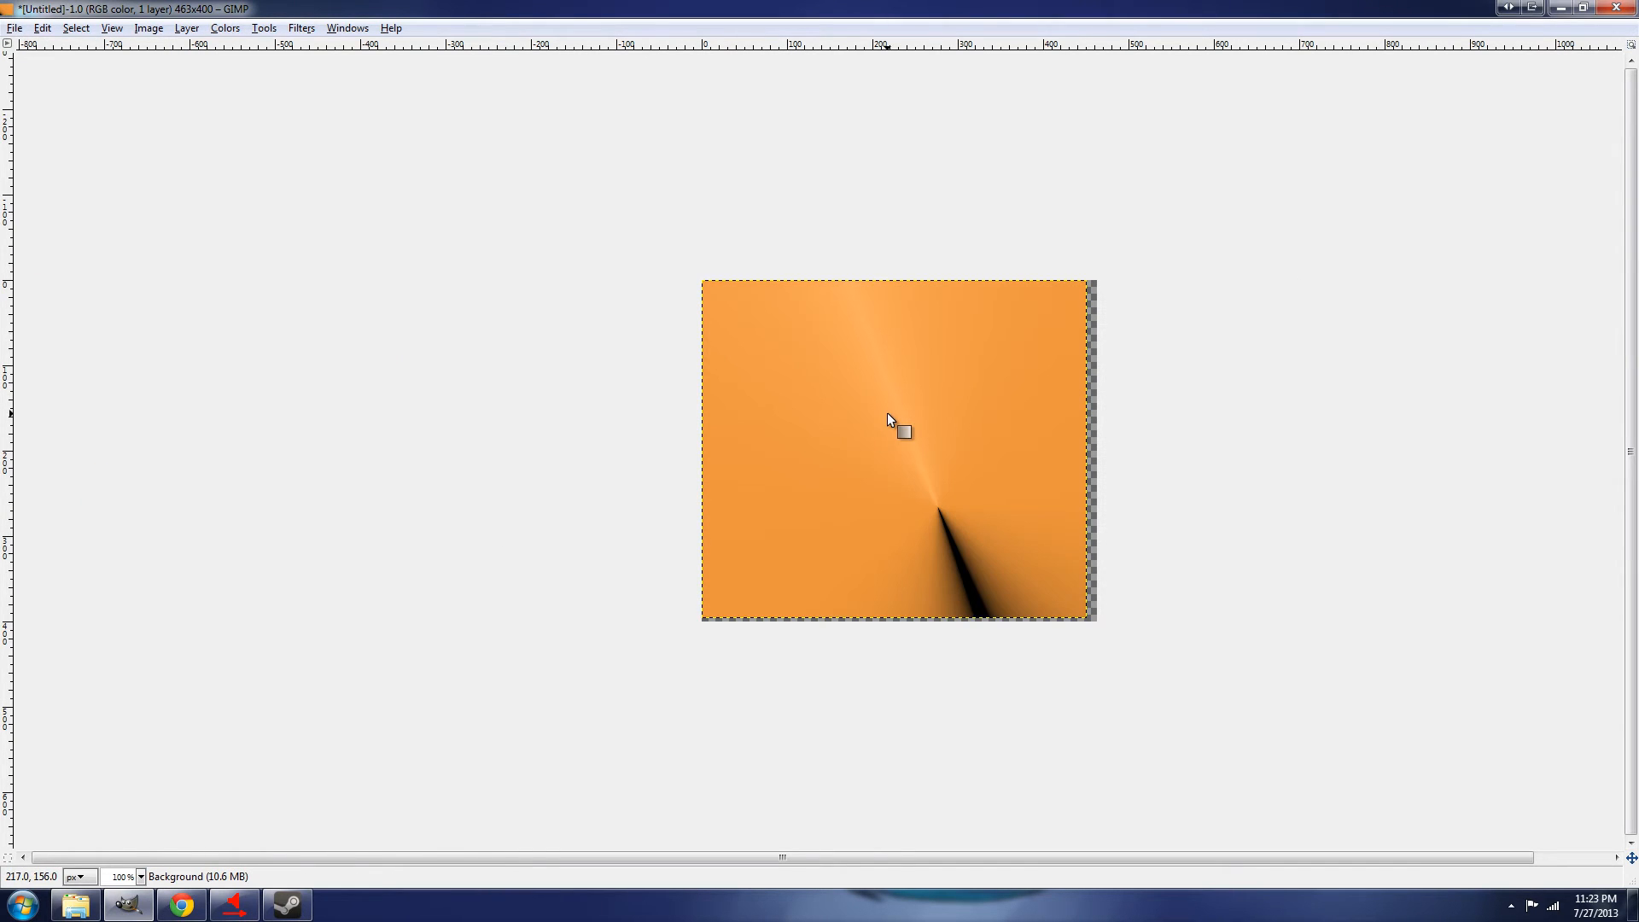
Set the gradient shape to Radial and apply it from right of the layer's center to create an orange sphere on black
key("Tab")
left_click(264, 28)
left_click(412, 428)
left_click(436, 290)
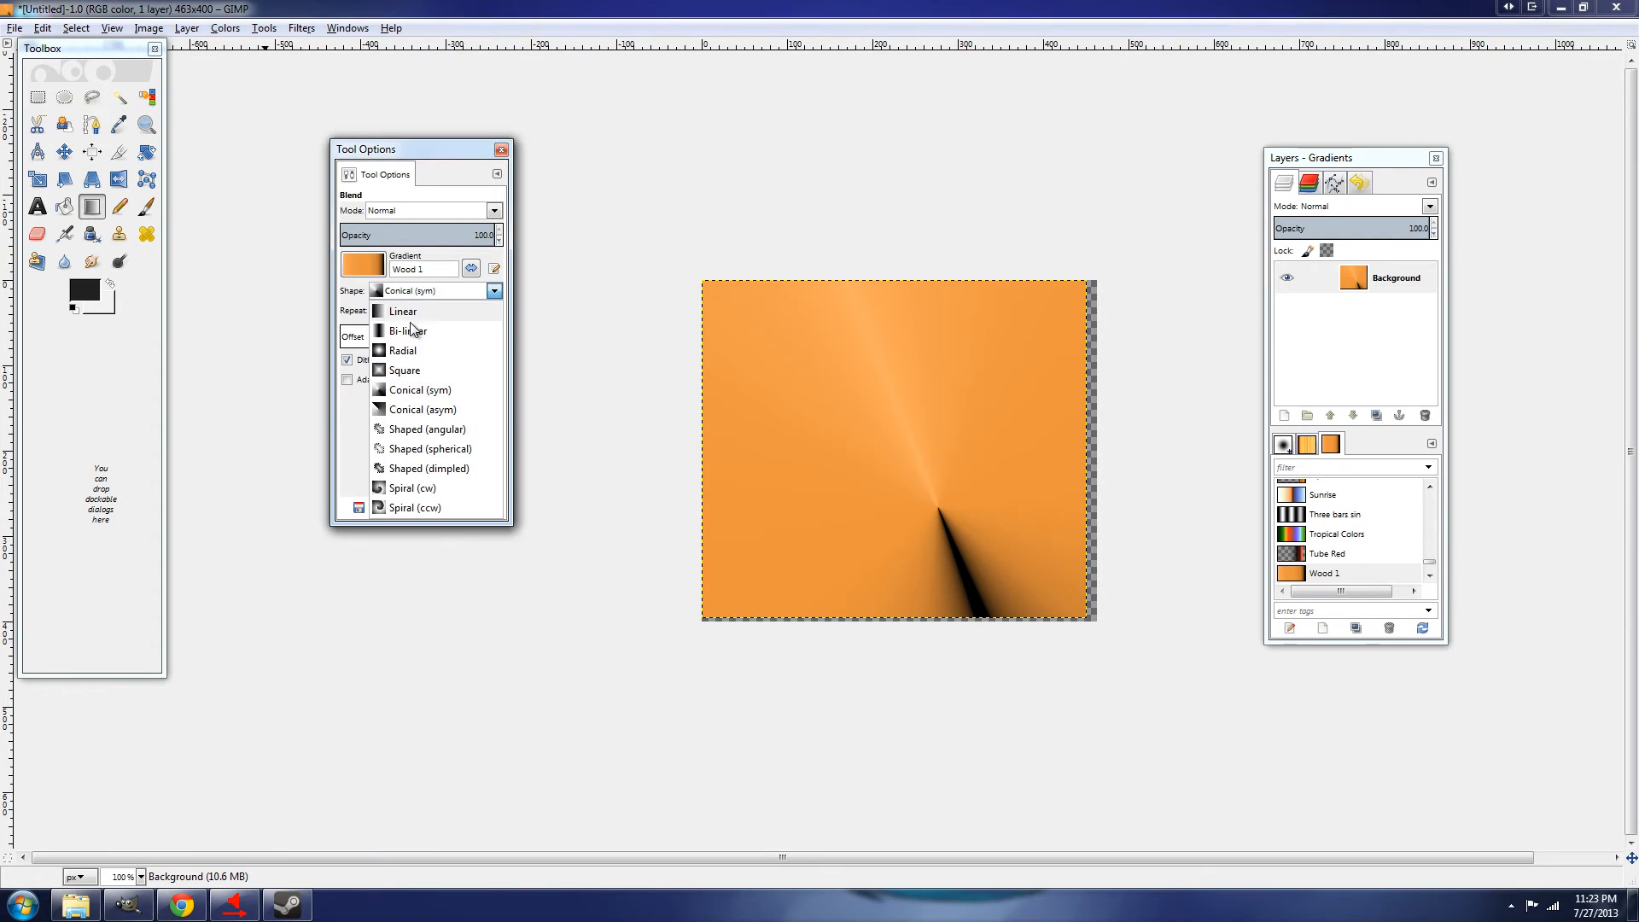
left_click(422, 350)
key("Tab")
left_click_drag(927, 411, 903, 528)
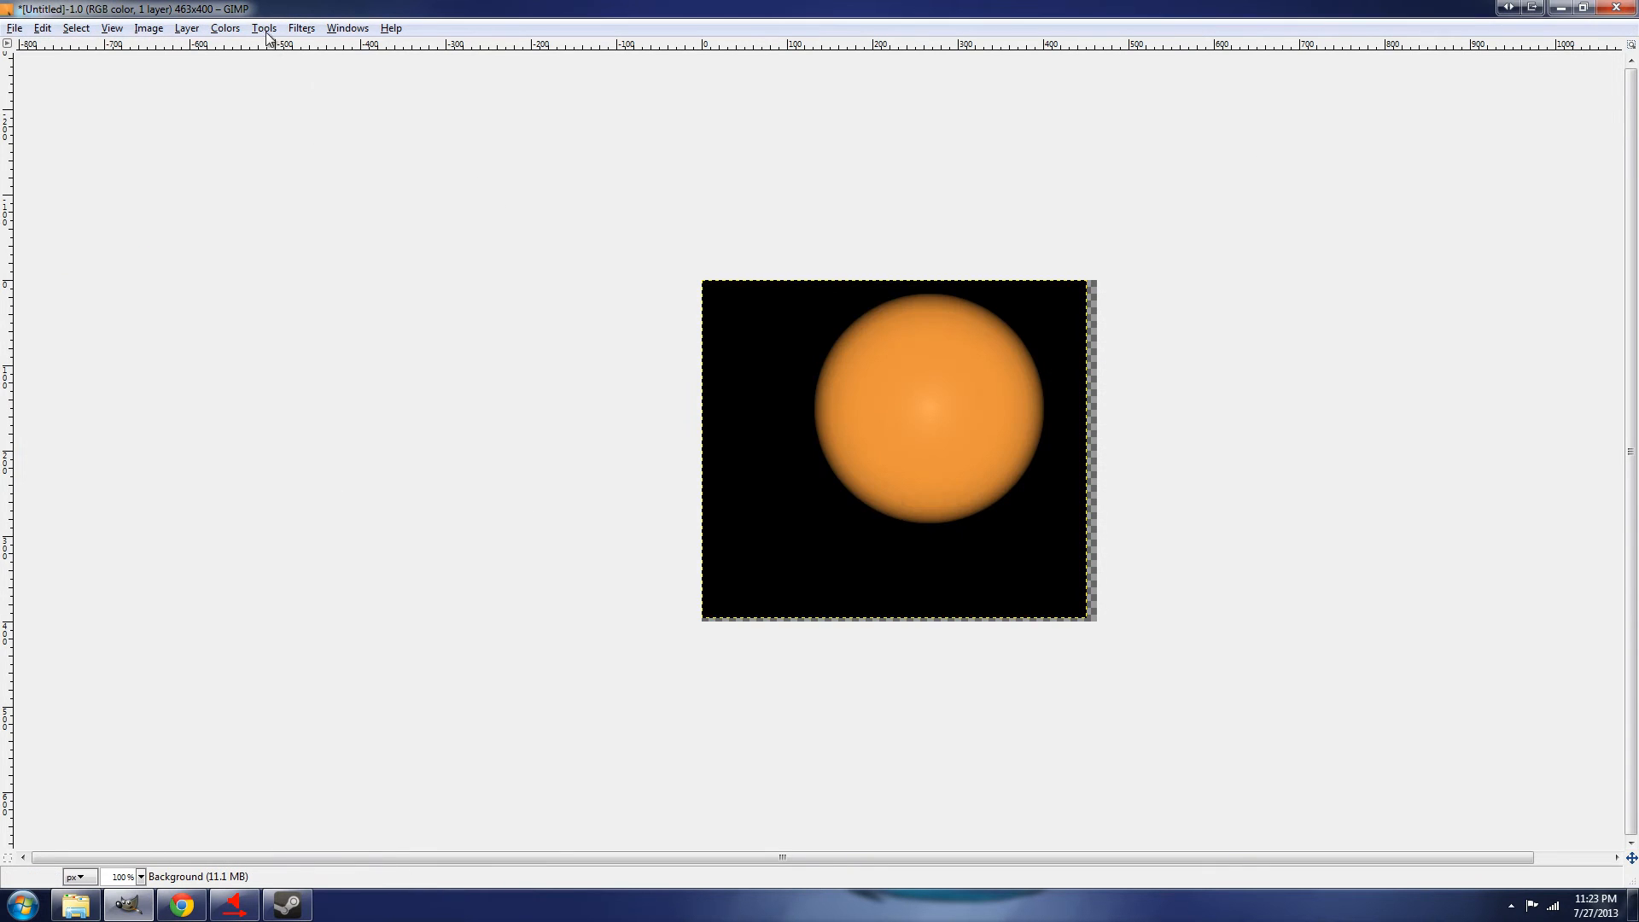
Draw dark looping freehand strokes over the orange sphere with the Pencil tool
key("Tab")
left_click(293, 30)
left_click(483, 492)
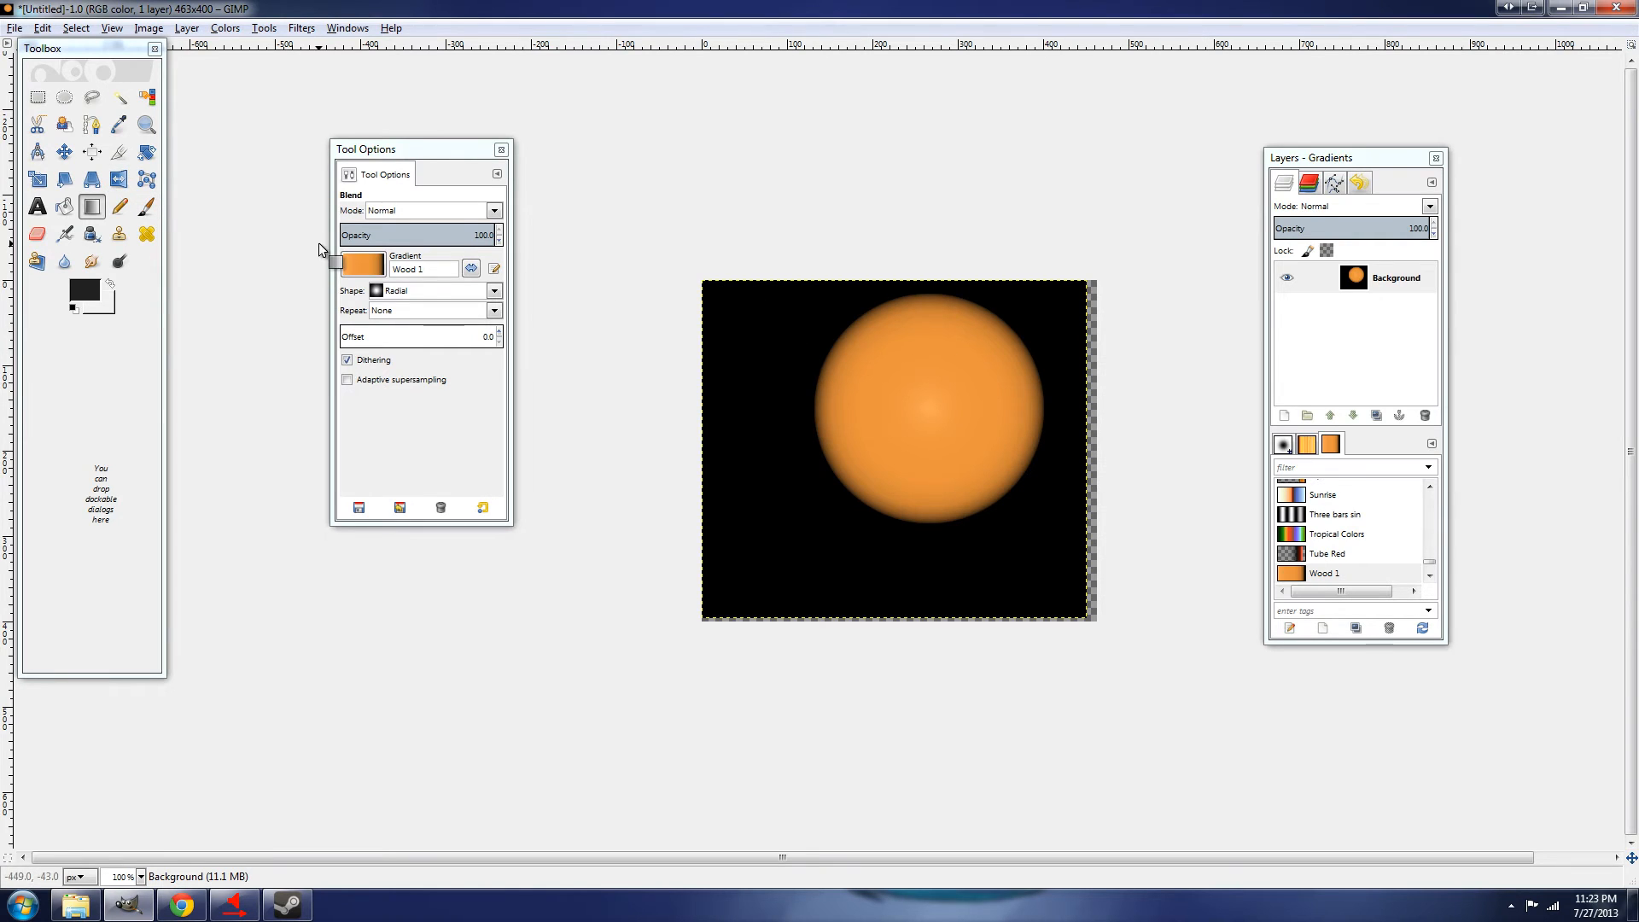
left_click(120, 207)
key("Tab")
left_click_drag(897, 372, 899, 433)
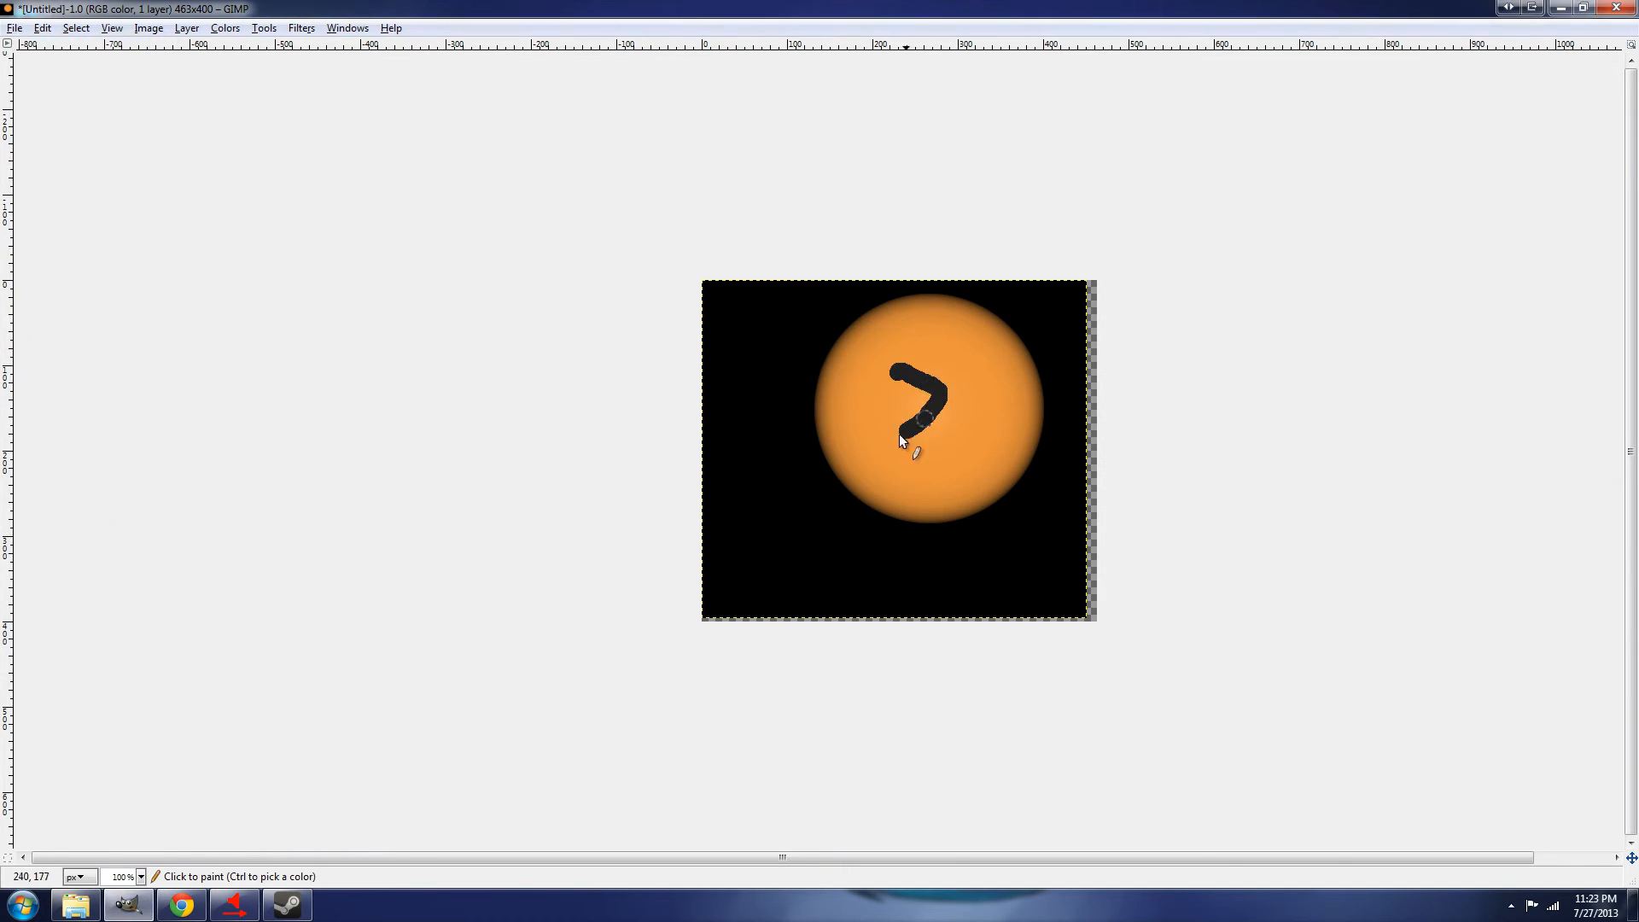
mouse_move(962, 370)
left_mouse_down()
mouse_move(872, 355)
mouse_move(838, 403)
left_mouse_up()
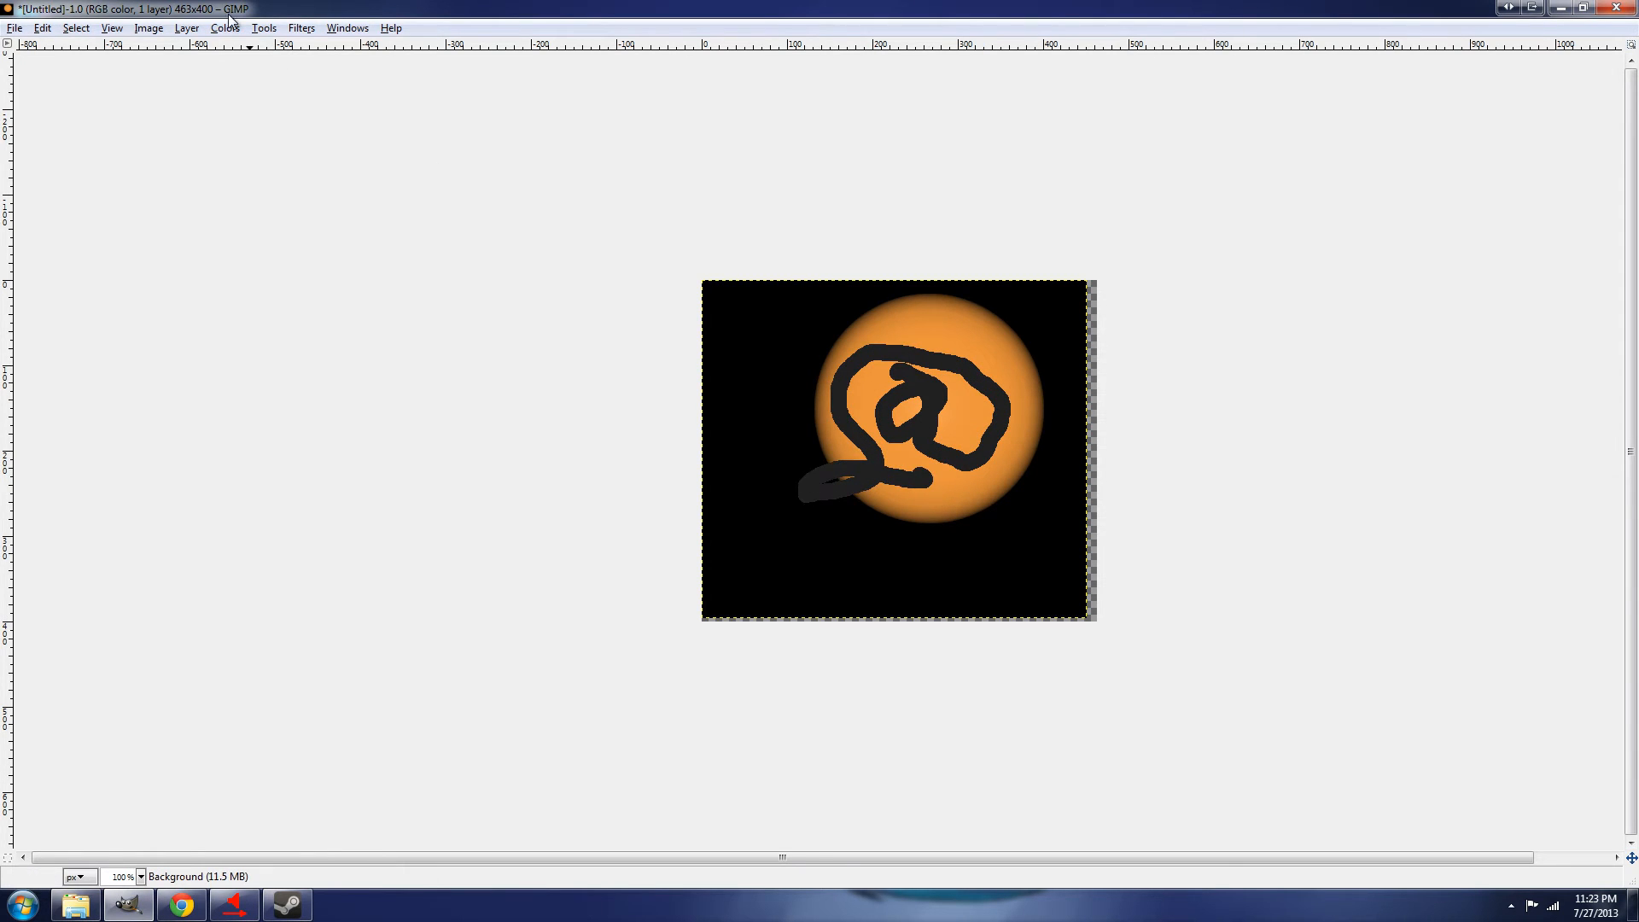
Paint soft looping strokes around the sphere's sides and underside with the Paintbrush at size 20
key("Tab")
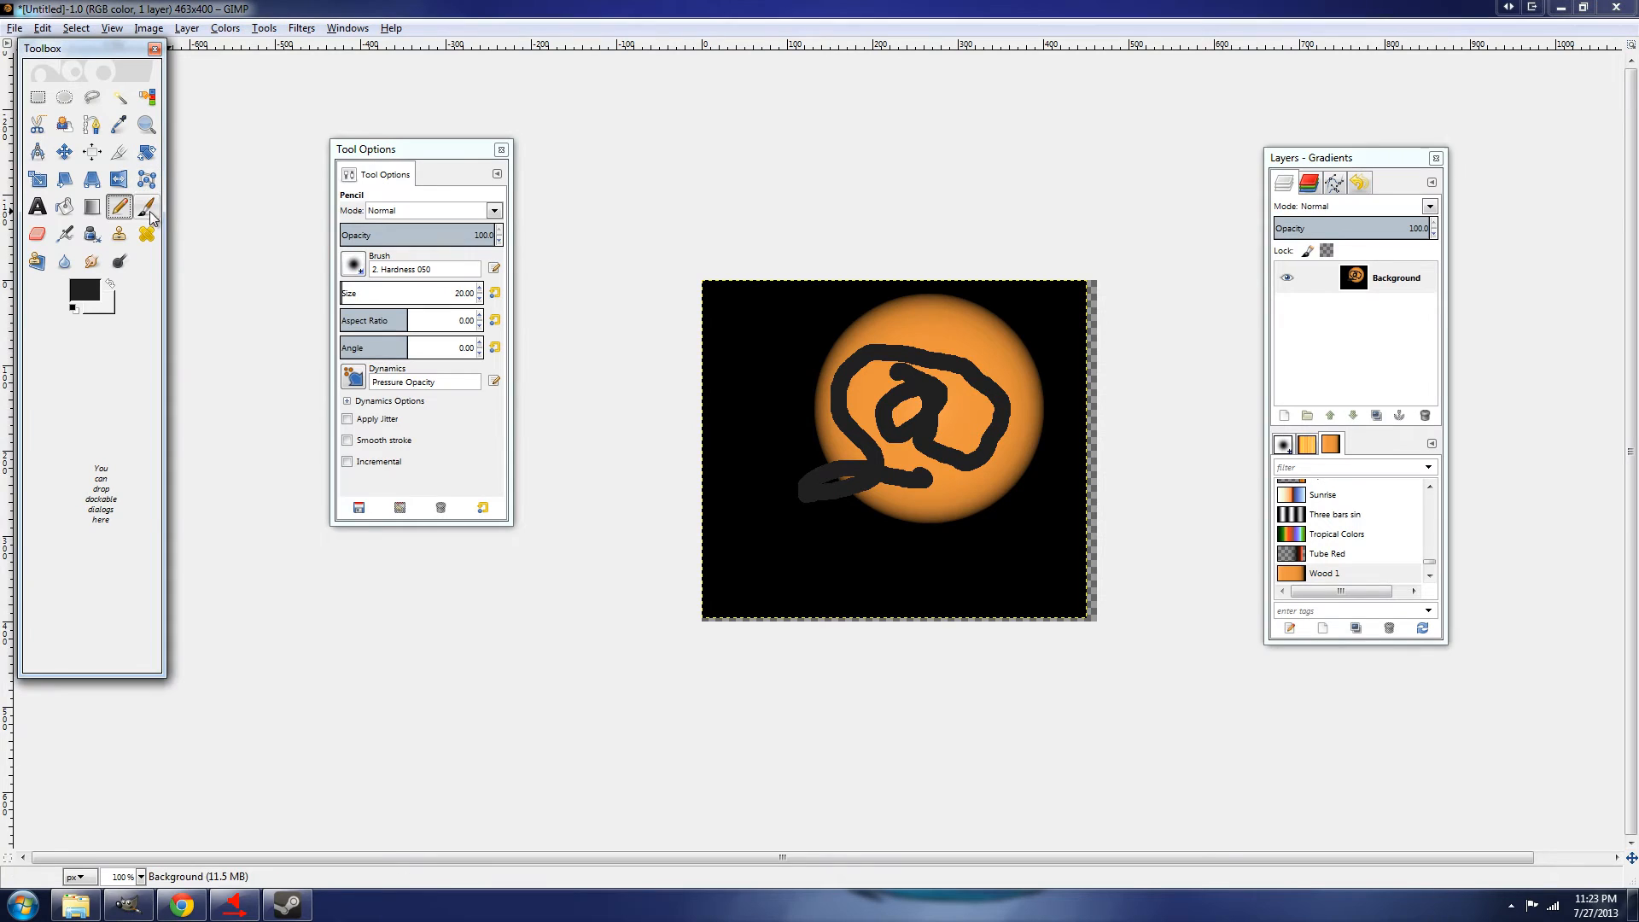
left_click(146, 206)
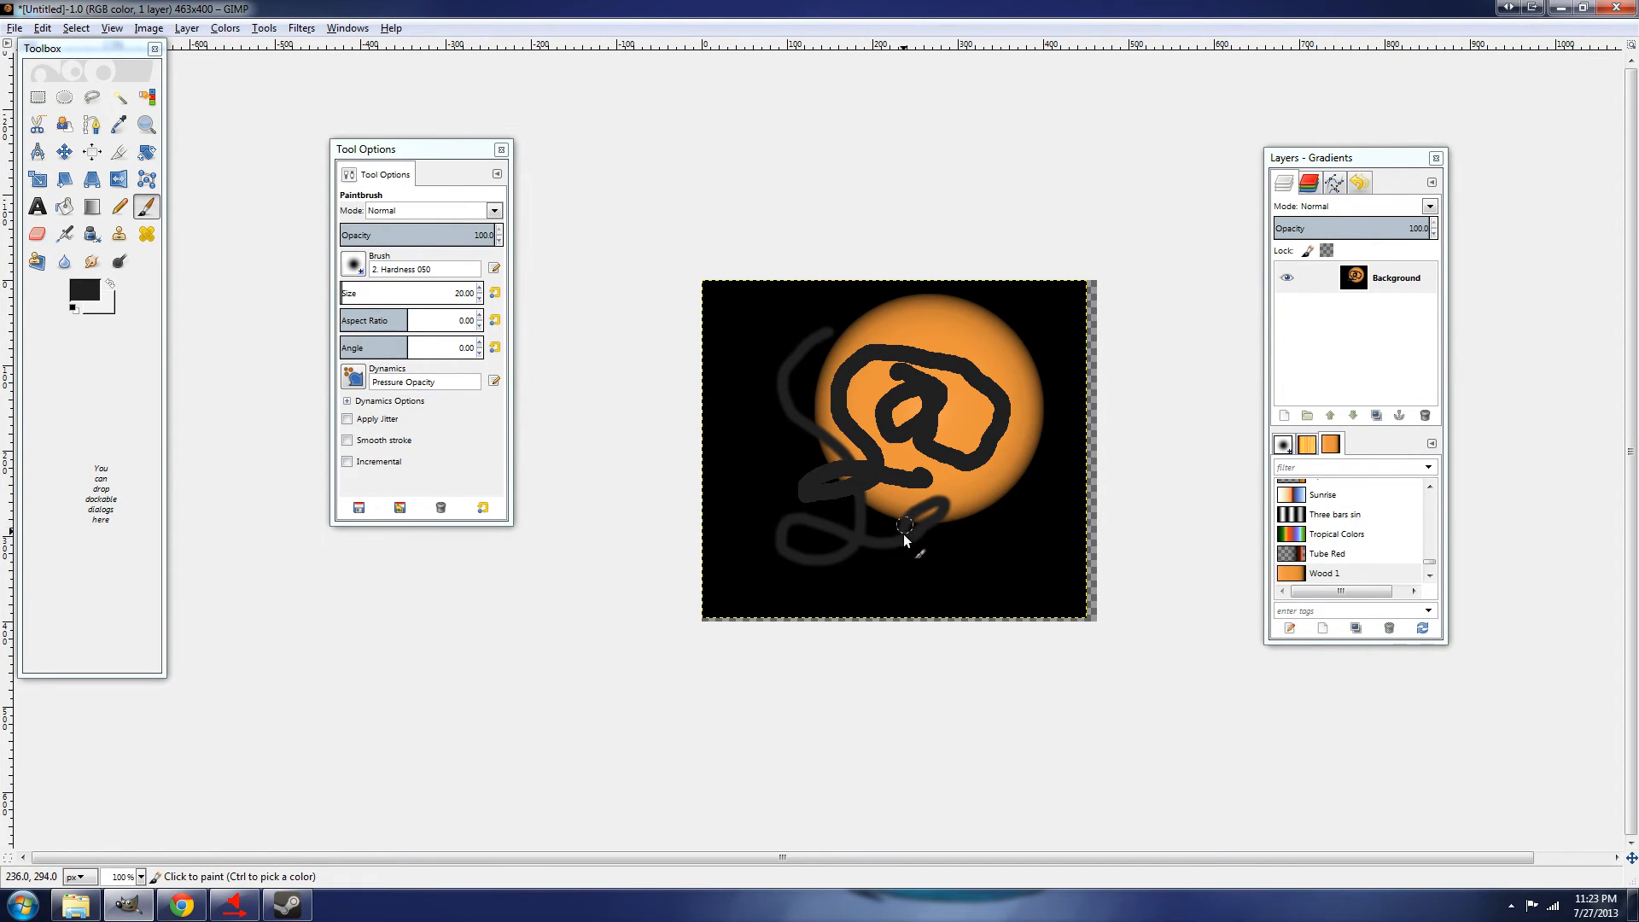
mouse_move(902, 534)
left_mouse_down()
mouse_move(932, 548)
mouse_move(1029, 499)
left_mouse_up()
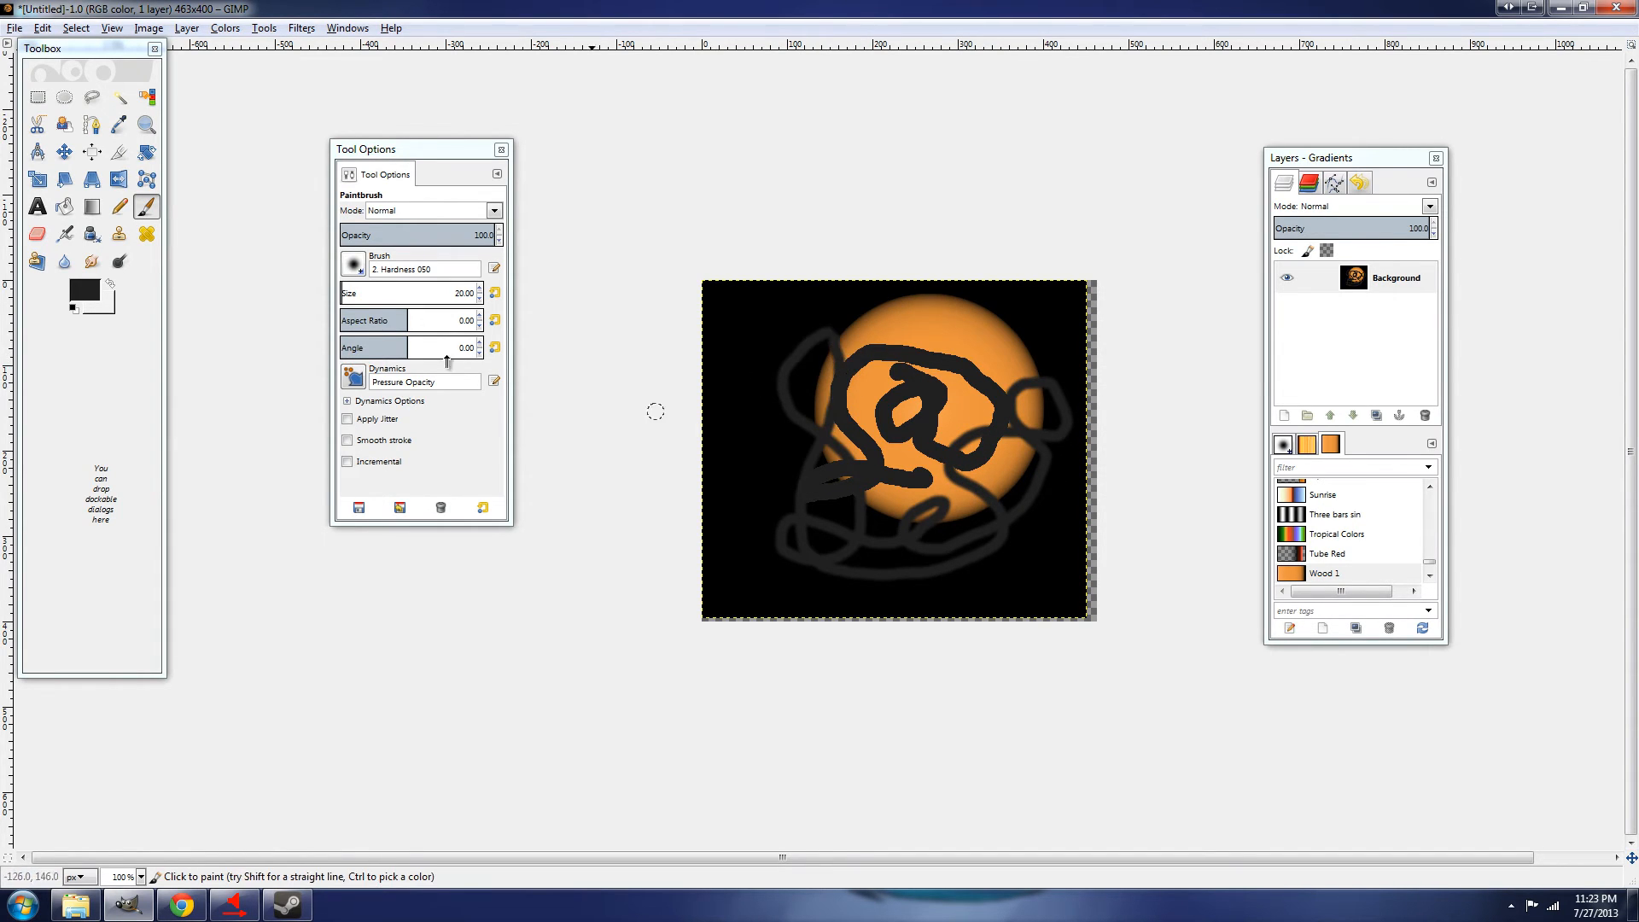
Choose a 29-light-effect-brushes brush for the Paintbrush and dab it once on the black area near the layer's left edge
left_click(351, 265)
left_click(447, 233)
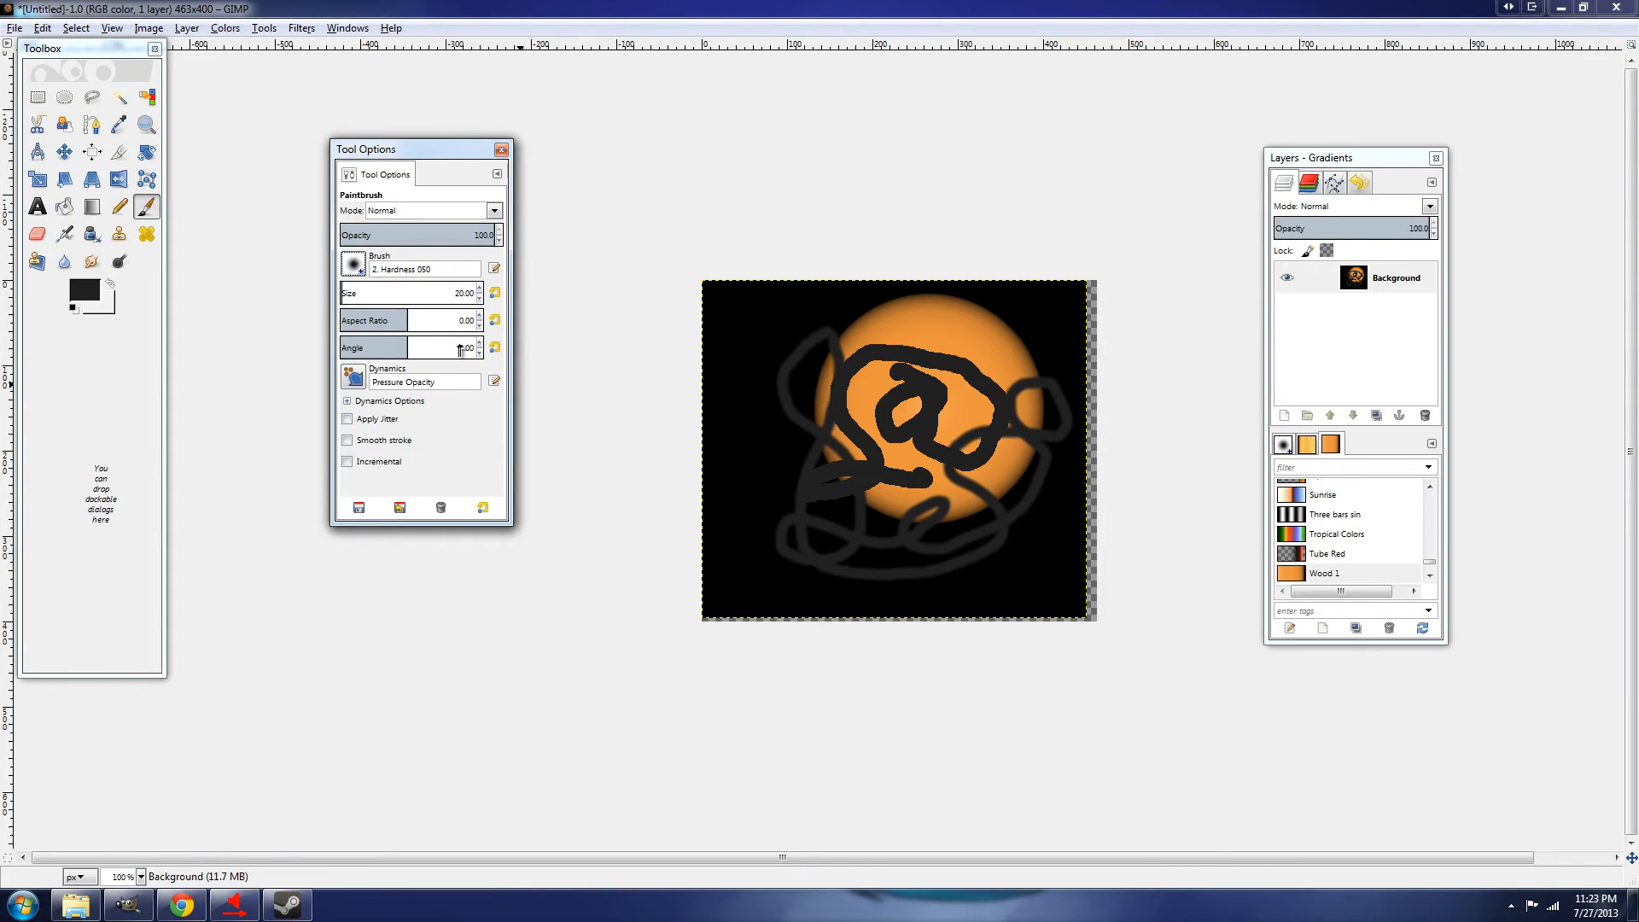
left_click(350, 268)
left_click(452, 447)
left_click(750, 380)
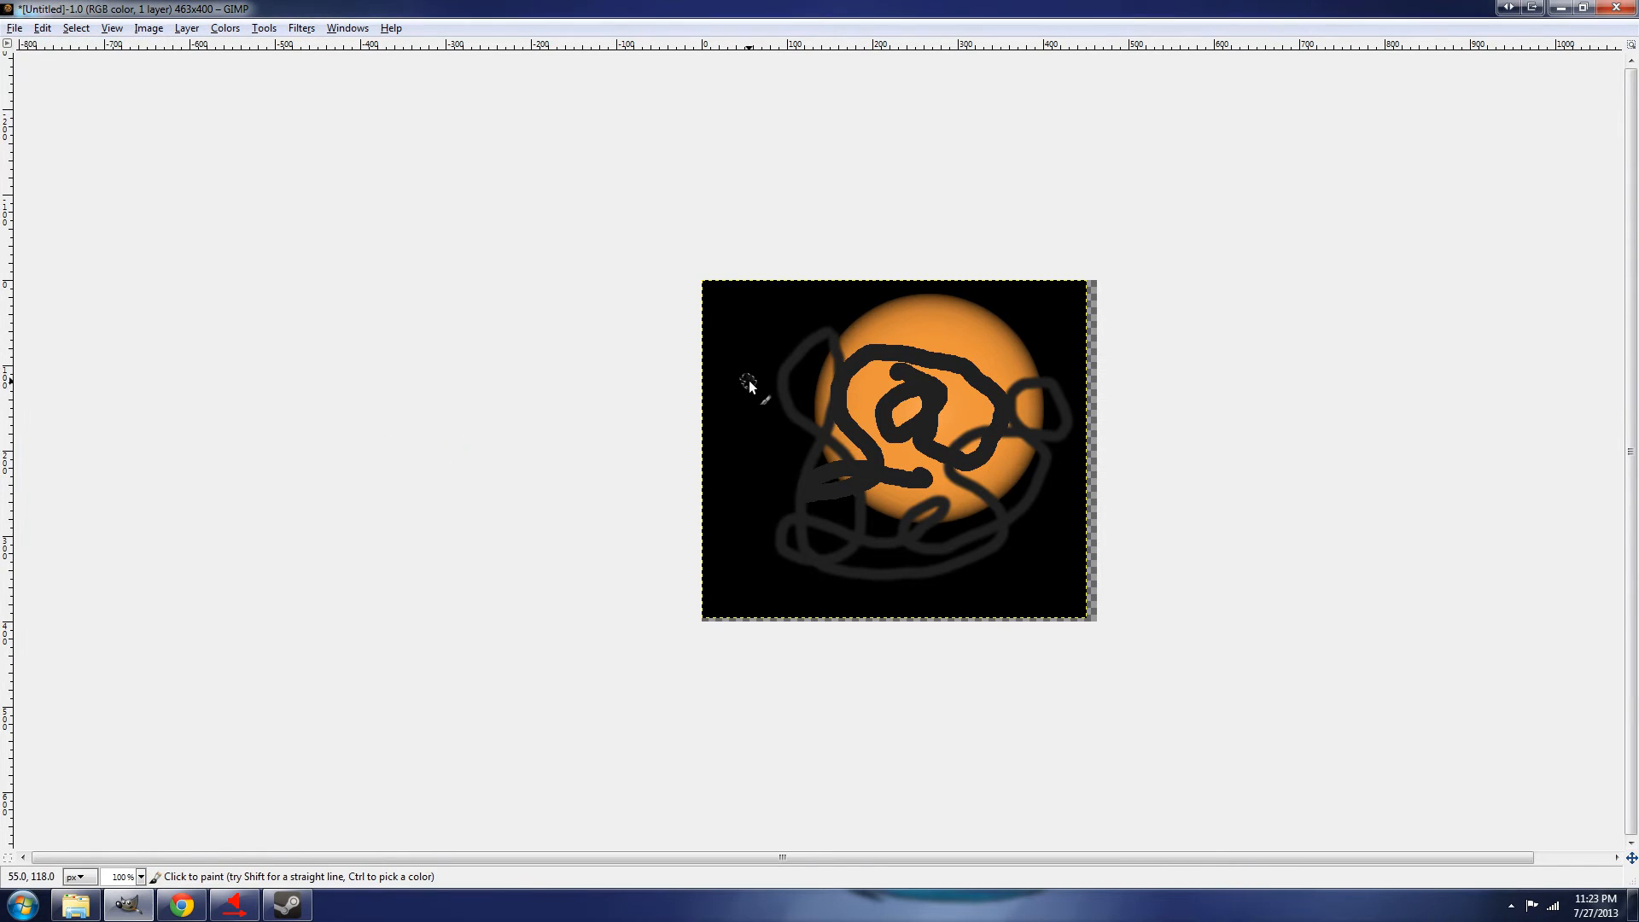
Set the Eraser size to 317.57 and erase most of the image to white, leaving the right side dark
left_click(145, 28)
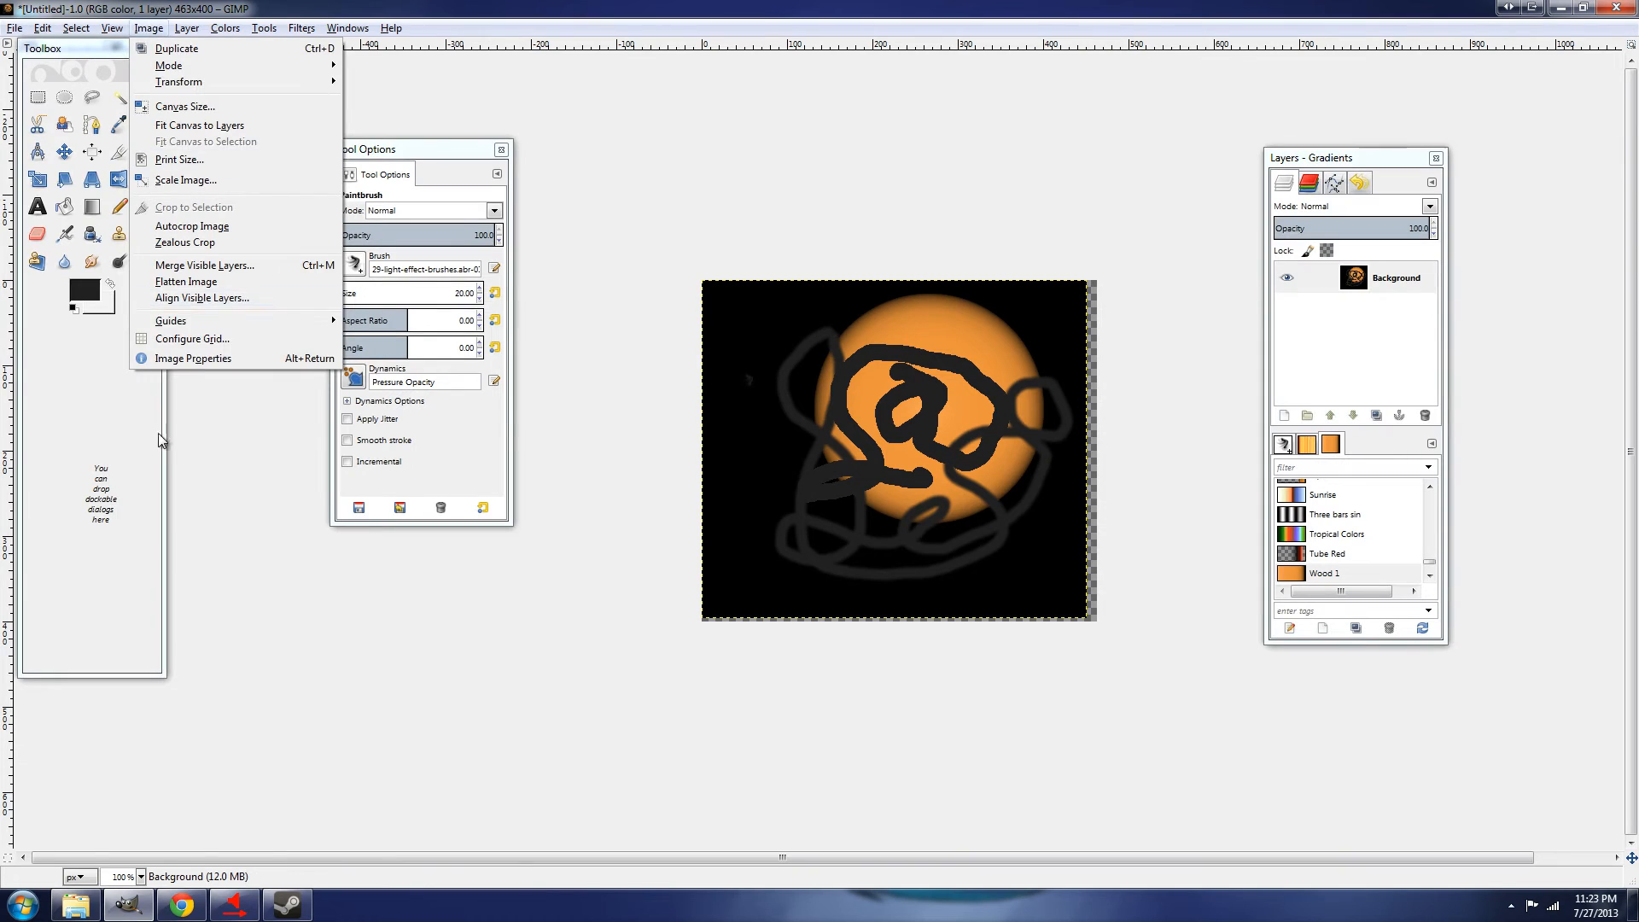
key("Escape")
left_click(36, 233)
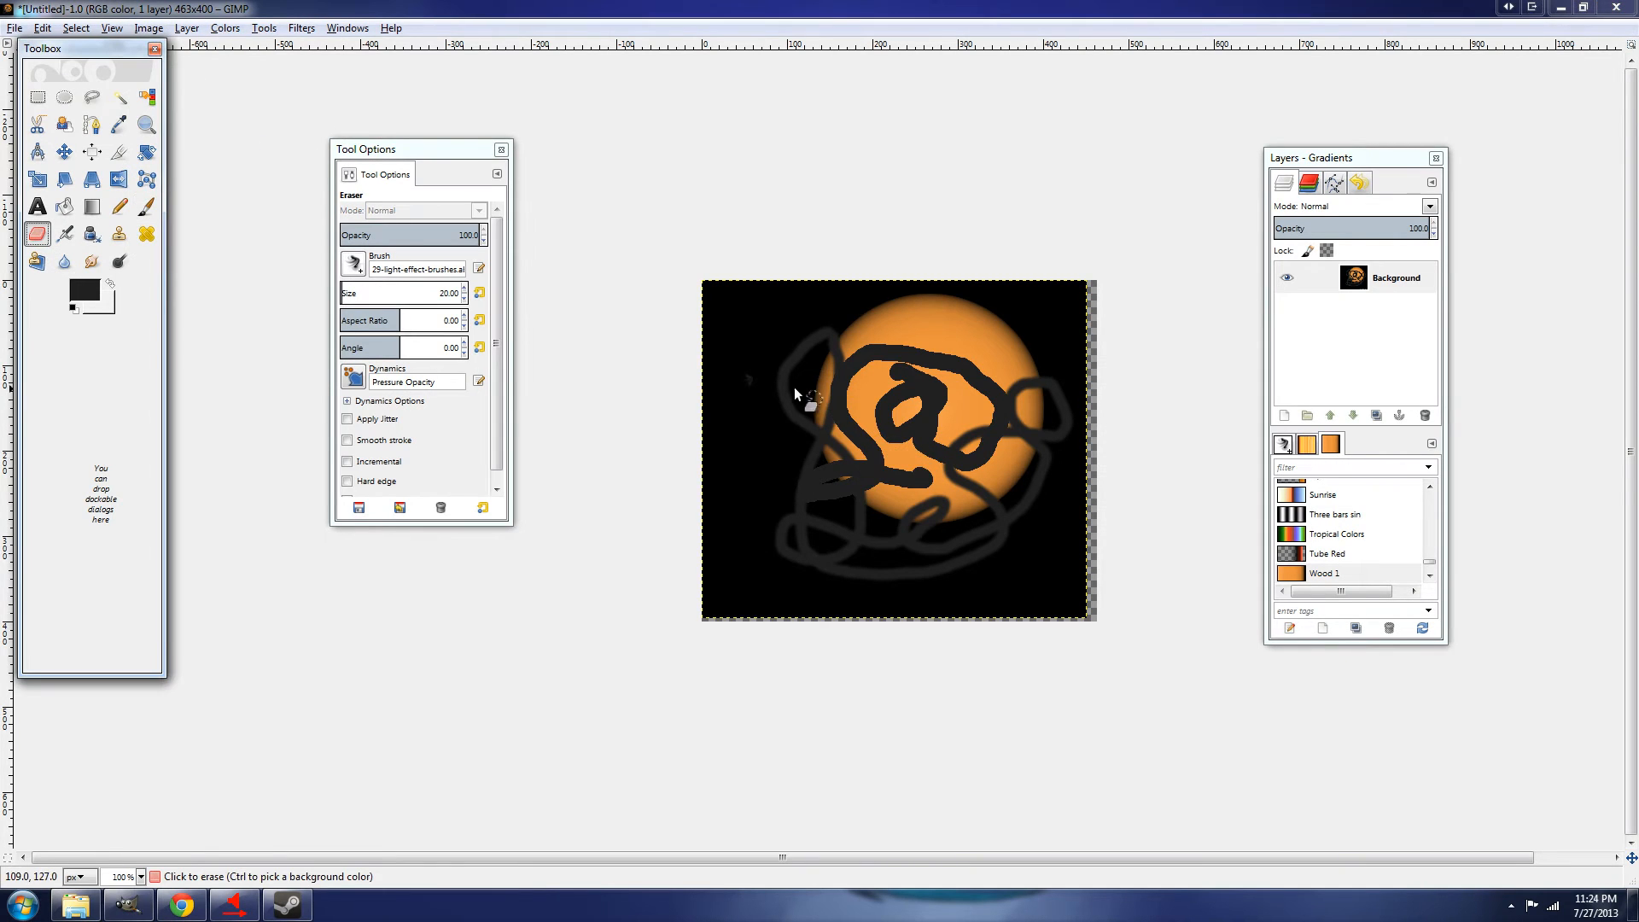
left_click_drag(401, 299, 739, 335)
mouse_move(897, 367)
left_mouse_down()
mouse_move(848, 385)
mouse_move(945, 382)
mouse_move(824, 429)
mouse_move(908, 423)
mouse_move(876, 414)
mouse_move(774, 470)
mouse_move(952, 503)
mouse_move(756, 517)
mouse_move(836, 595)
left_mouse_up()
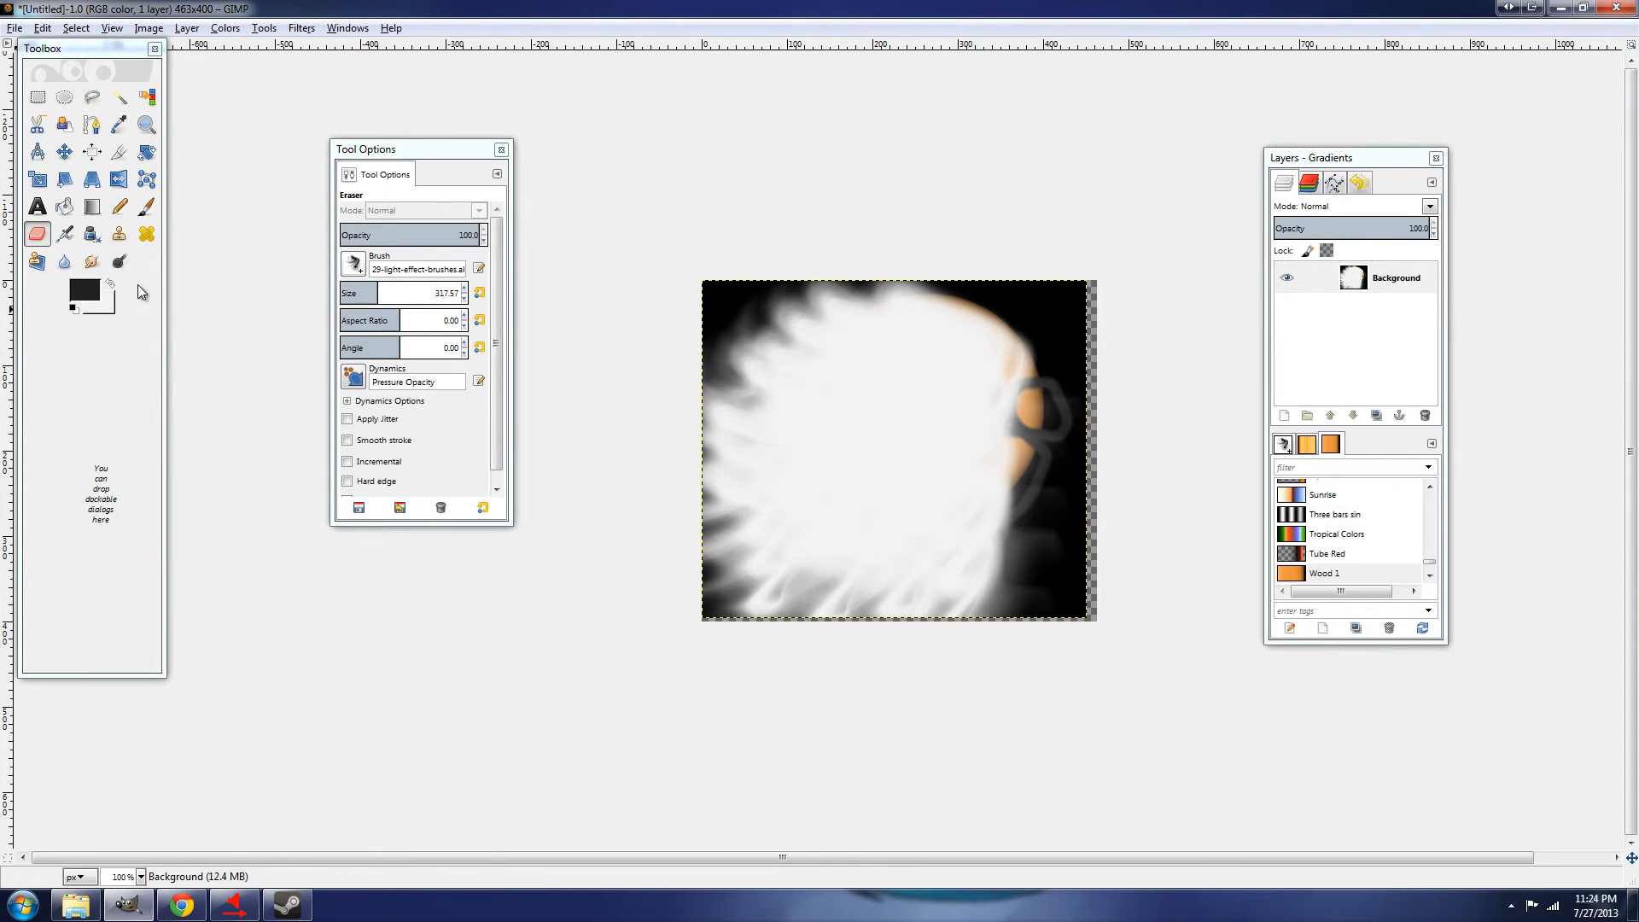
Spray dark shading over the erased white area and the sphere's remains with the Airbrush
left_click(65, 233)
mouse_move(986, 449)
left_mouse_down()
mouse_move(877, 429)
mouse_move(874, 503)
mouse_move(862, 472)
mouse_move(784, 486)
mouse_move(808, 493)
mouse_move(699, 421)
mouse_move(745, 352)
mouse_move(695, 329)
mouse_move(1006, 367)
left_mouse_up()
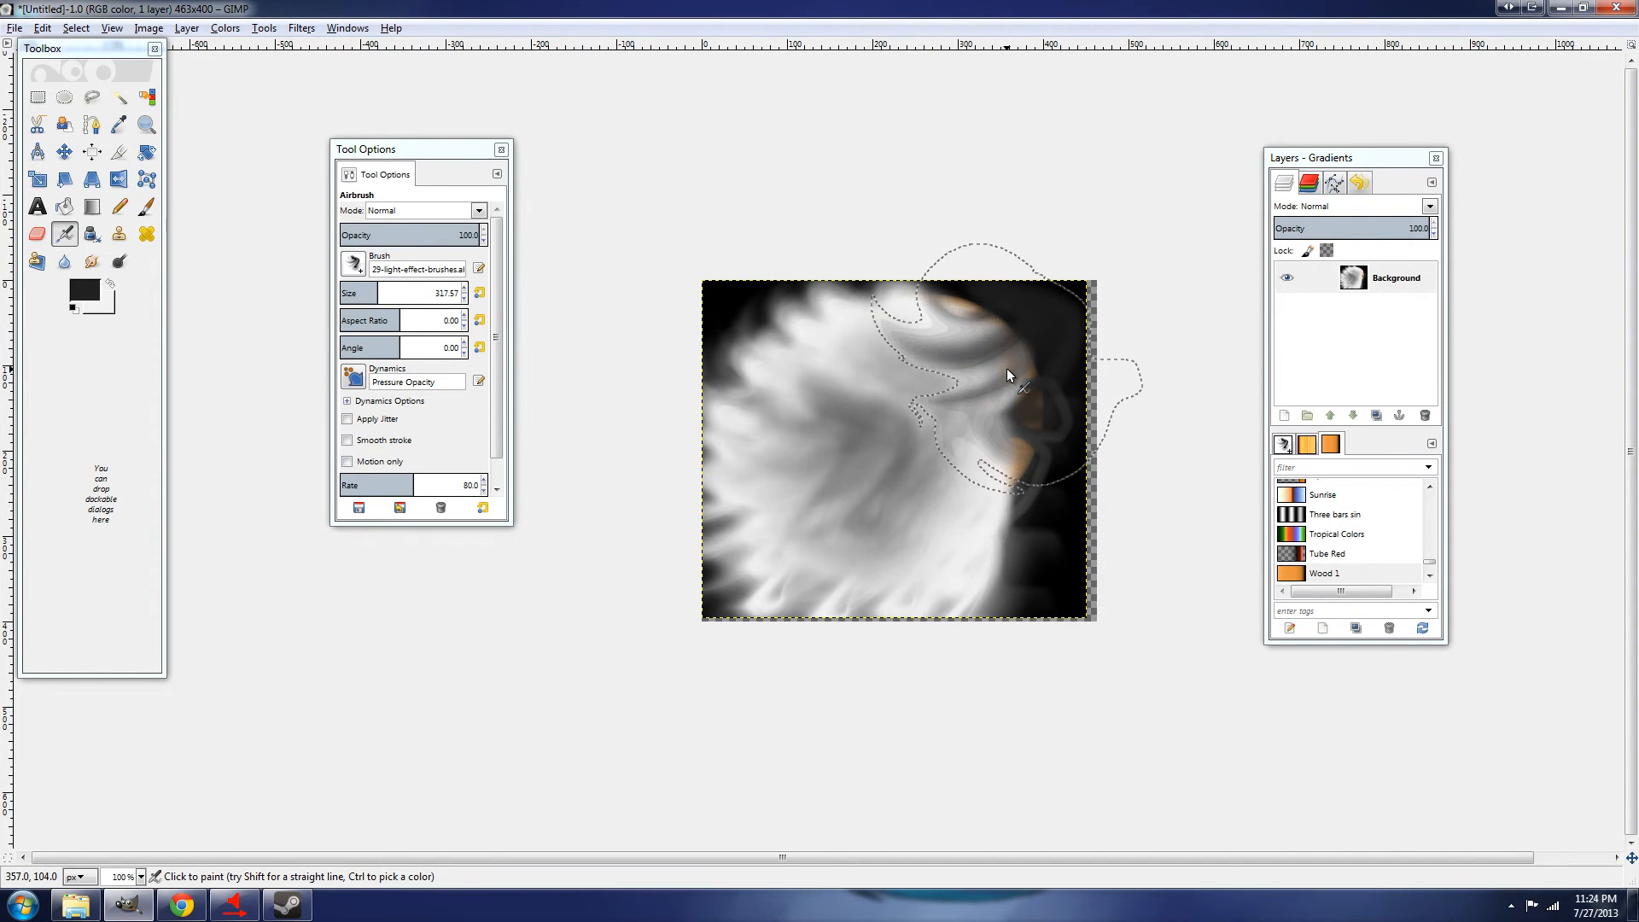
Handwrite a word across the middle of the image with the Ink tool and add a stroke at its end
left_click(93, 236)
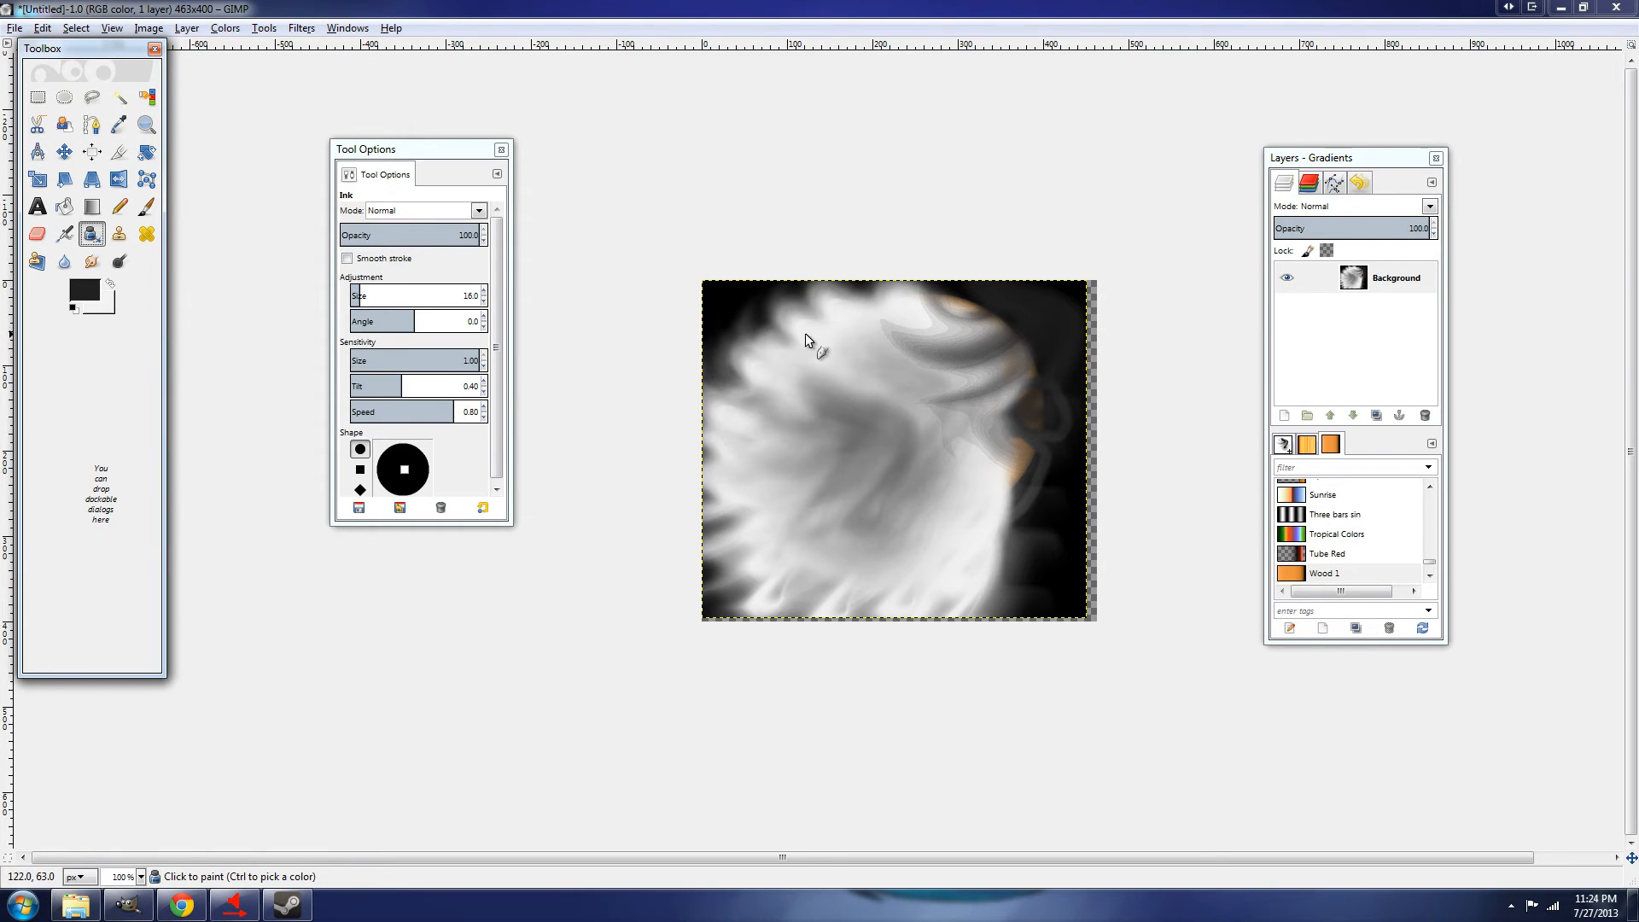
key("Tab")
left_click_drag(776, 352, 735, 362)
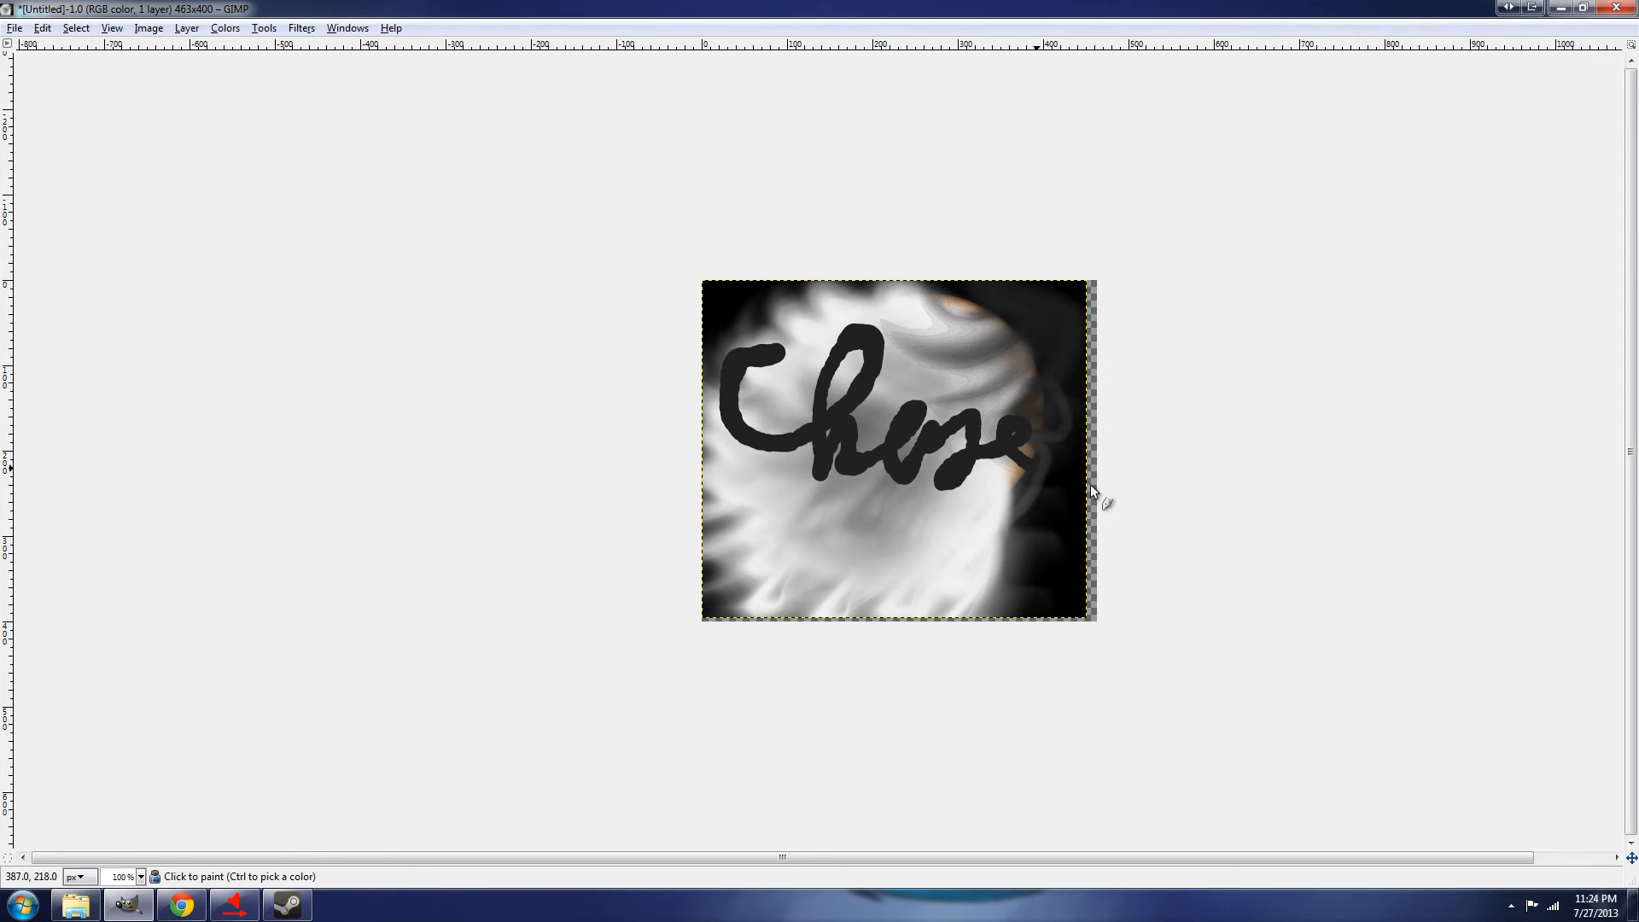
left_click_drag(1085, 485, 1028, 461)
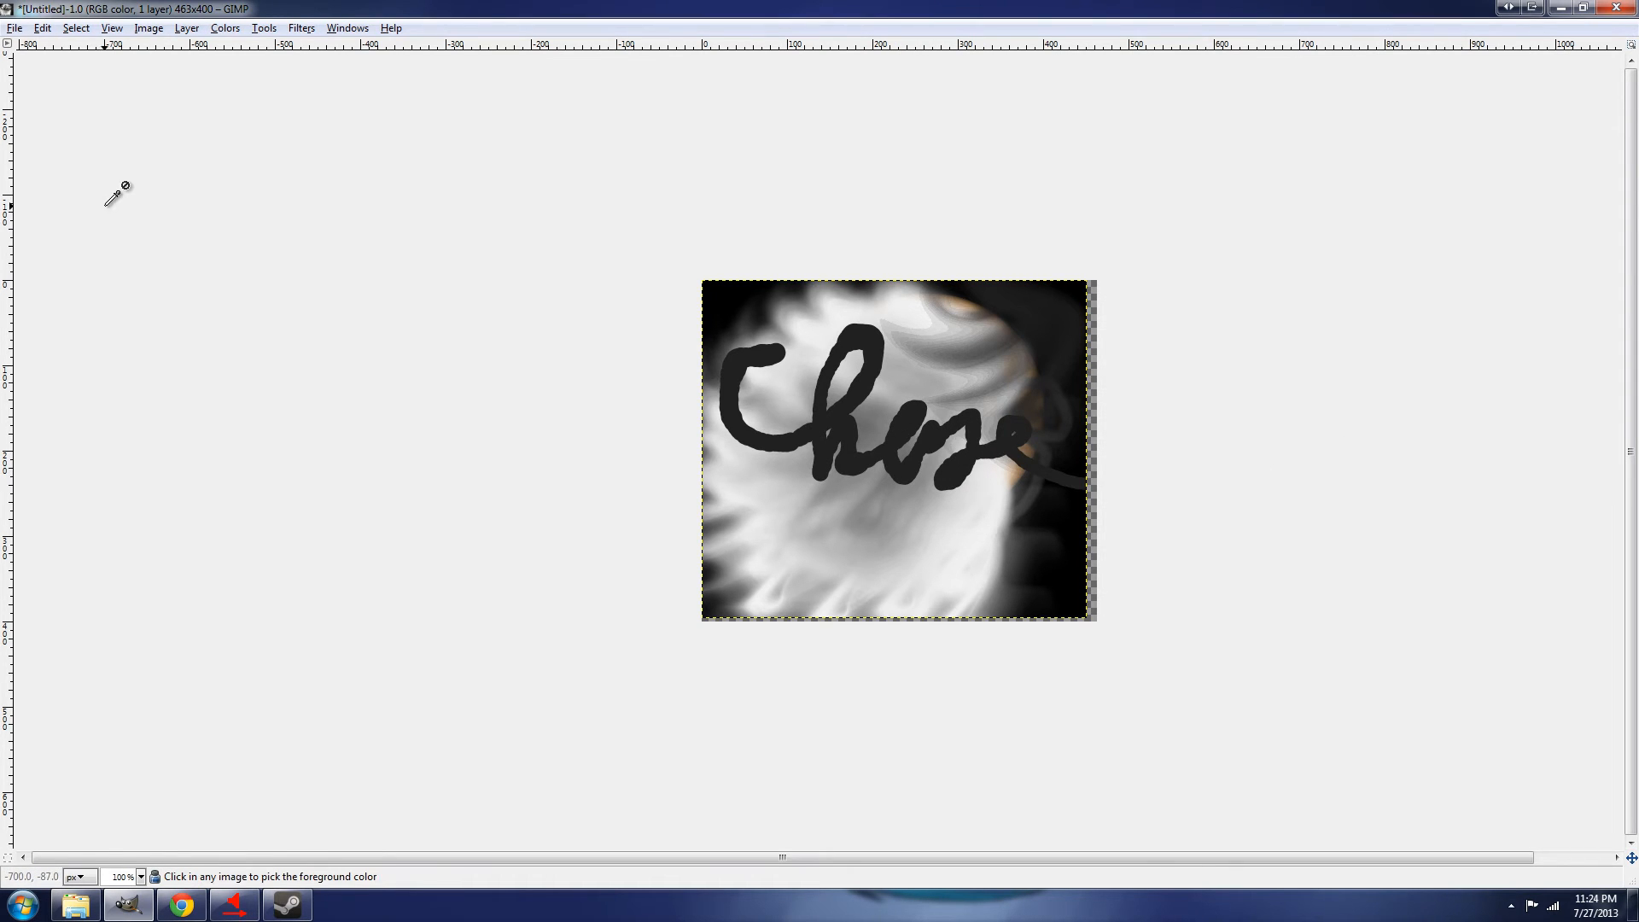
Undo the ink strokes and bring the tool windows back
key("ctrl+z")
key("Tab")
left_click(225, 30)
left_click(130, 376)
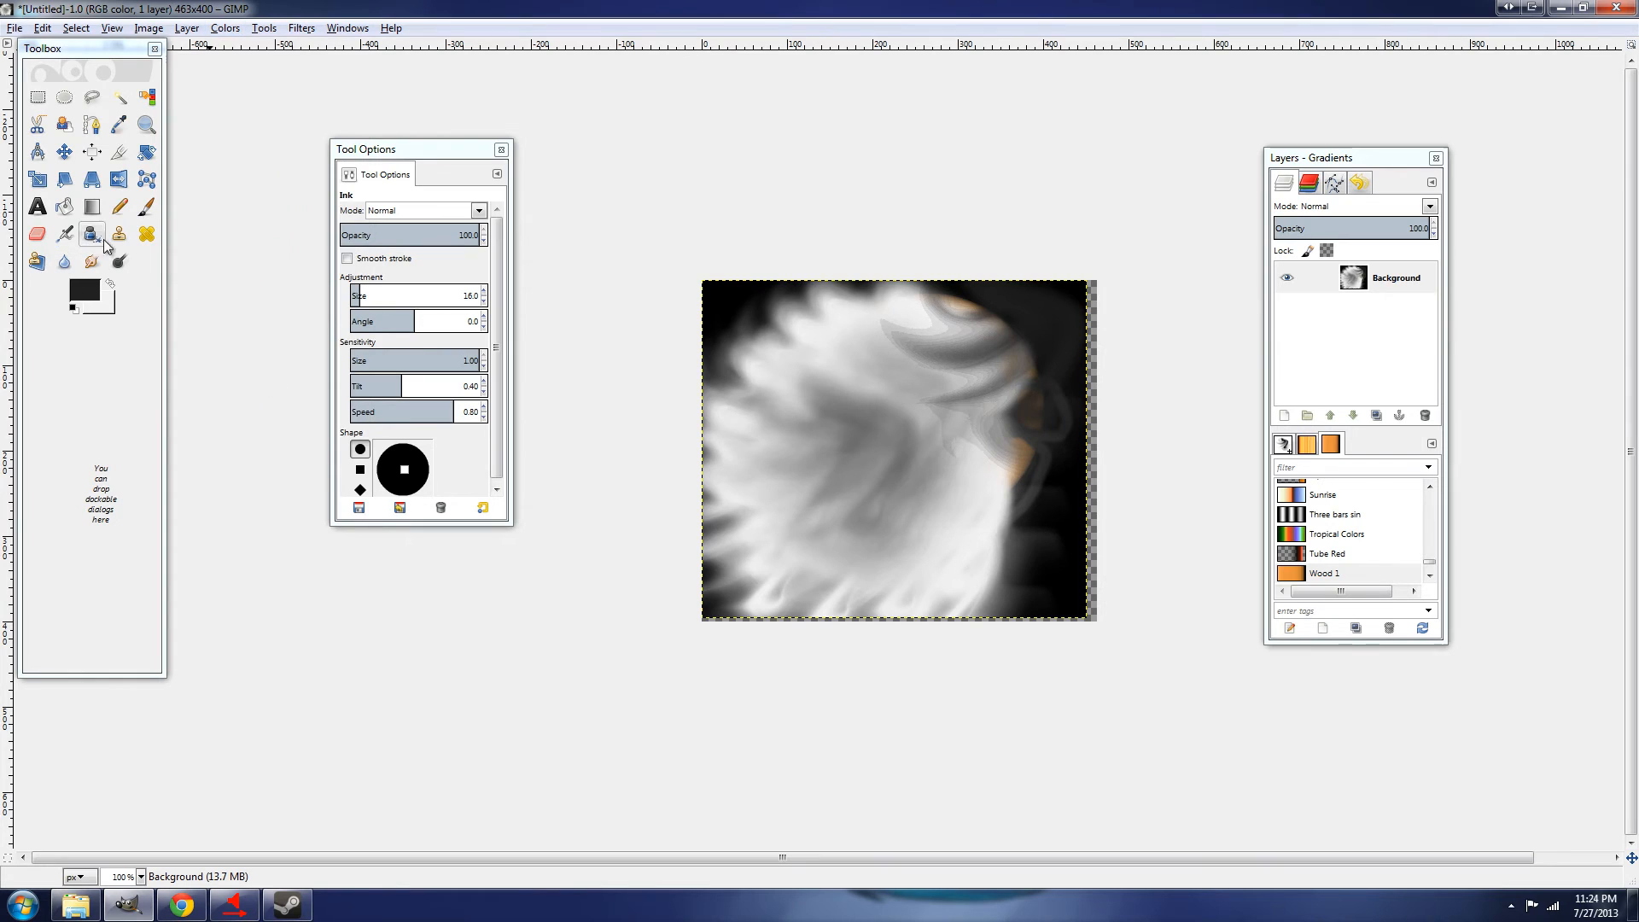
Set a Clone source in the Background layer's upper-left area and clone it over the lower-right and left parts of the image
left_click(119, 233)
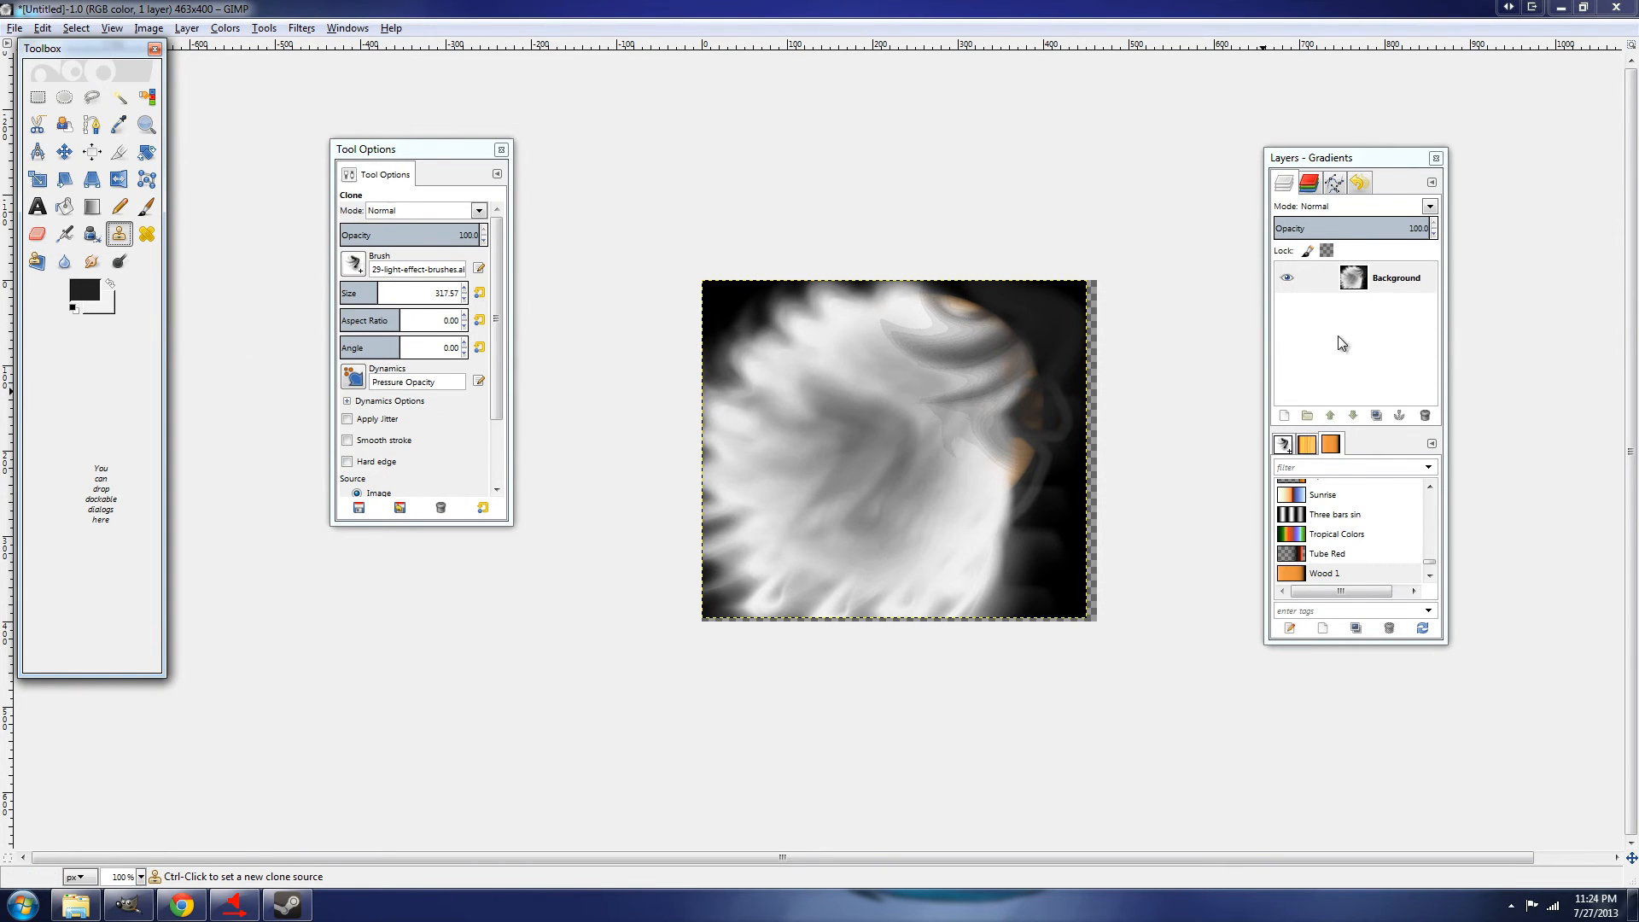
left_click(1387, 280)
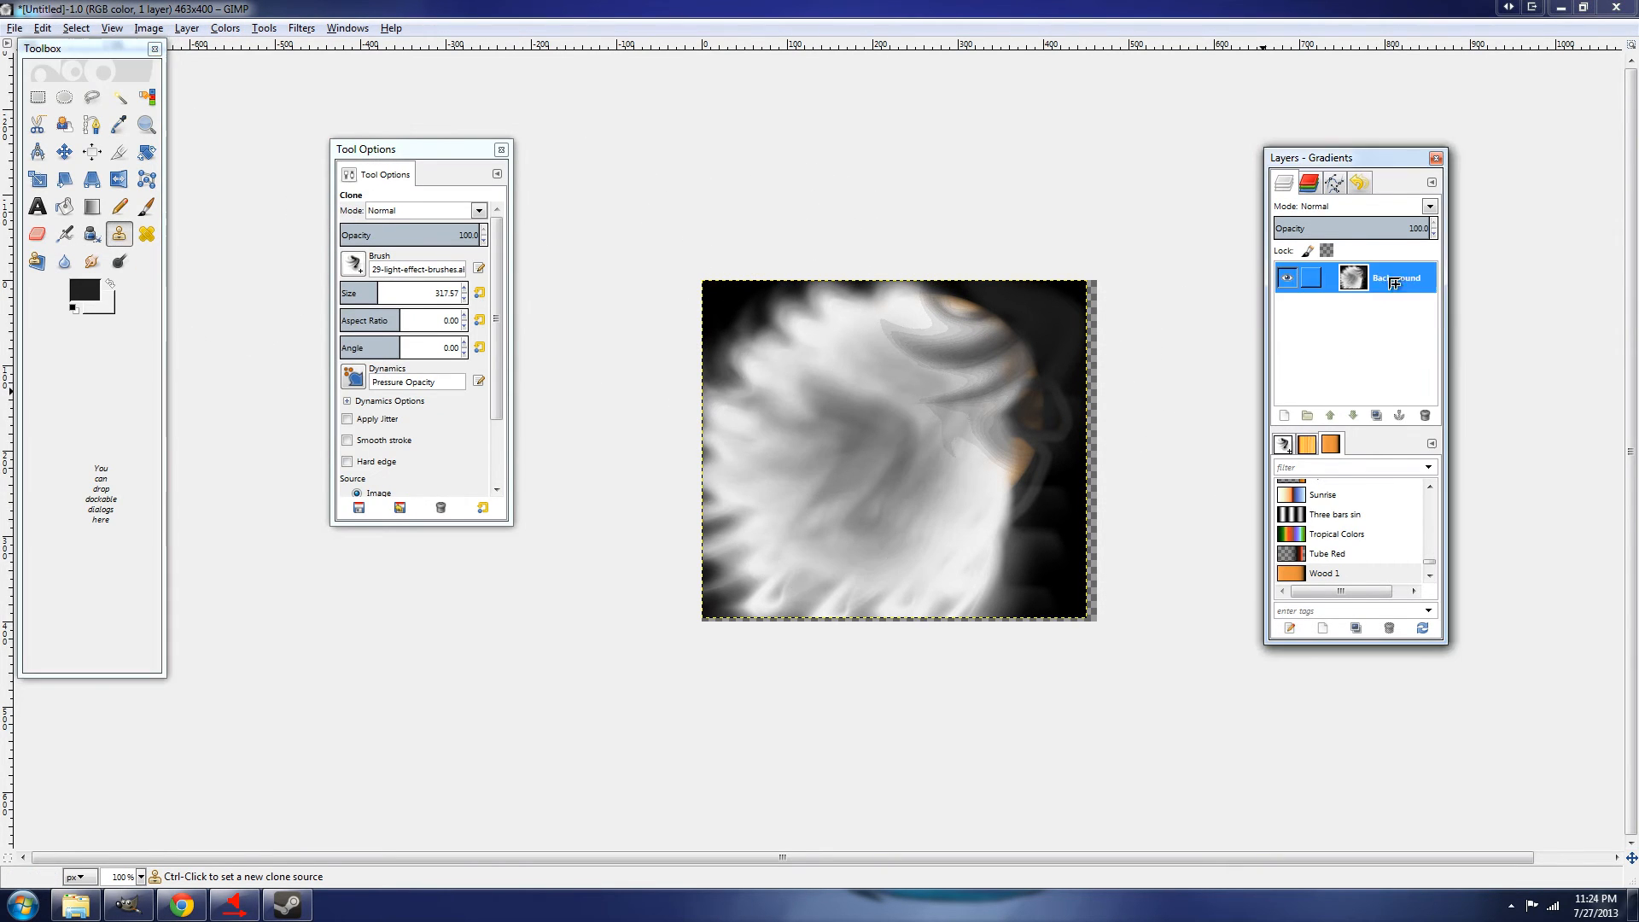
left_click(802, 346, "ctrl")
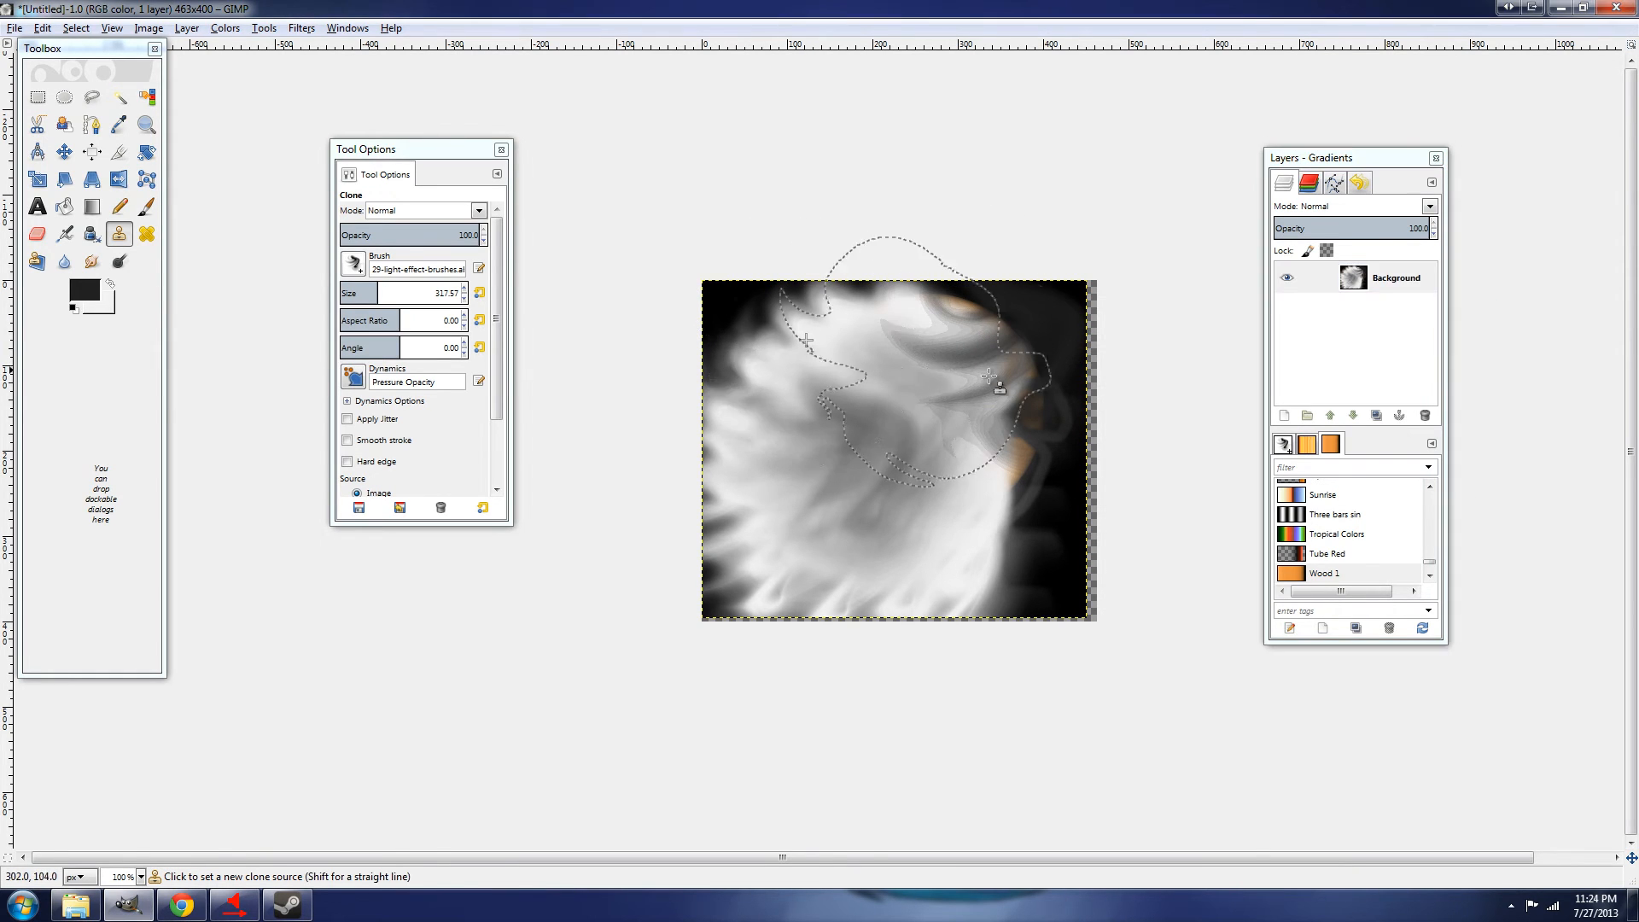
mouse_move(1000, 507)
left_mouse_down()
mouse_move(919, 554)
mouse_move(891, 493)
mouse_move(842, 505)
mouse_move(984, 427)
mouse_move(1145, 578)
mouse_move(1093, 670)
mouse_move(989, 668)
mouse_move(1022, 602)
mouse_move(1028, 475)
mouse_move(909, 416)
mouse_move(657, 425)
mouse_move(702, 468)
mouse_move(930, 443)
left_mouse_up()
mouse_move(739, 326)
left_mouse_down()
mouse_move(811, 355)
mouse_move(955, 475)
mouse_move(882, 556)
mouse_move(816, 587)
left_mouse_up()
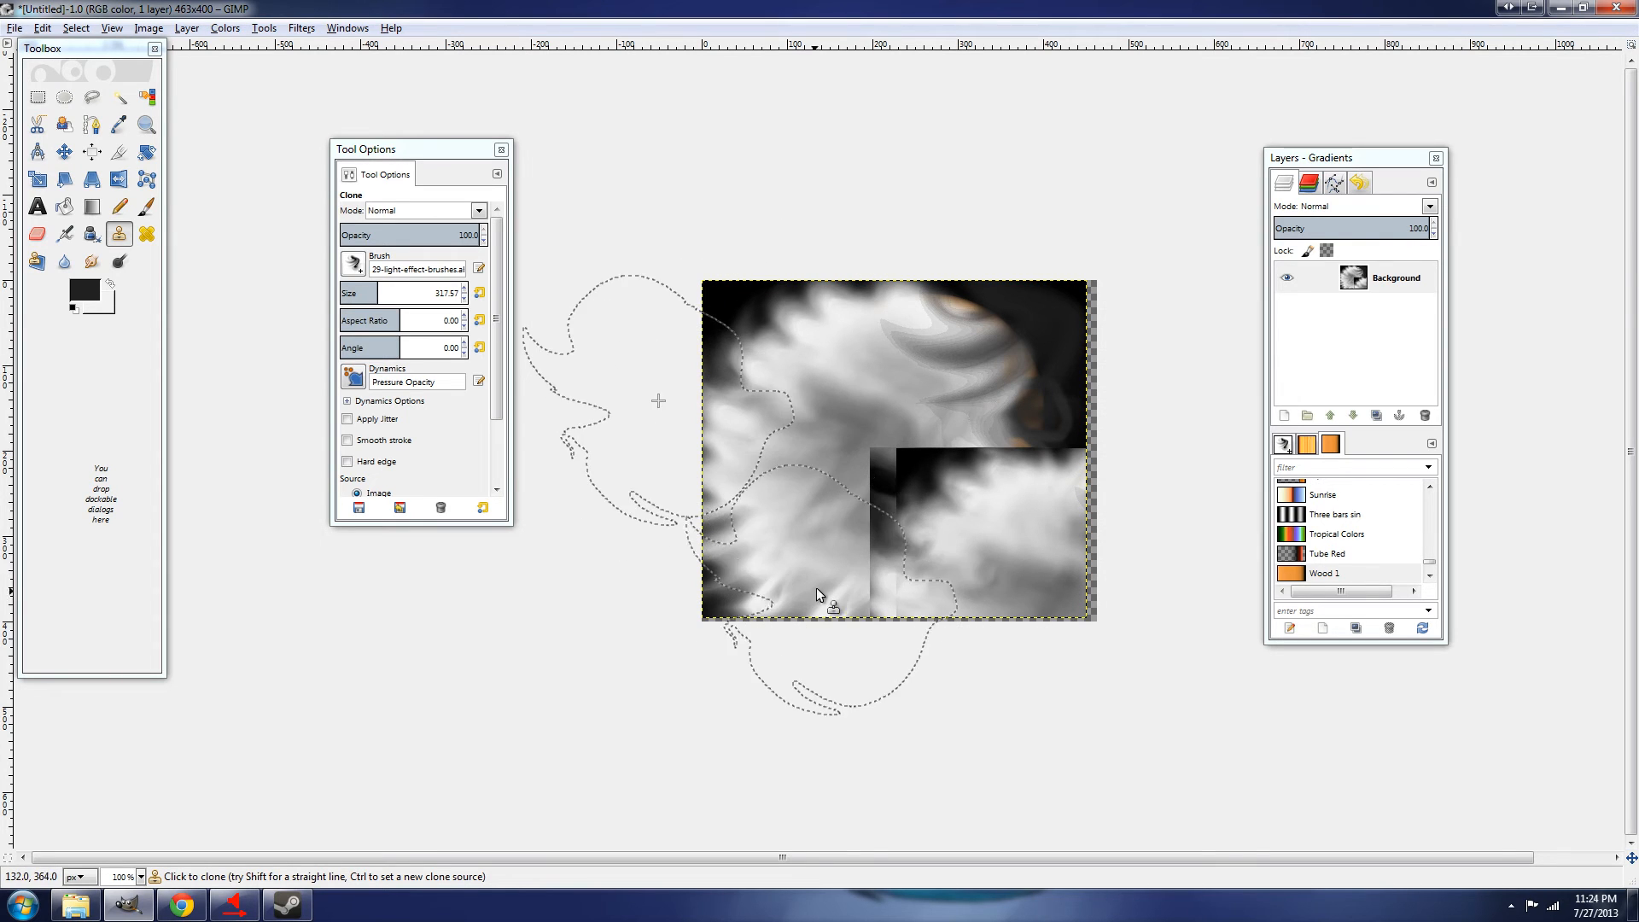
Heal two spots in the lower-left part of the image with the Heal tool
left_click(152, 238)
key("Tab")
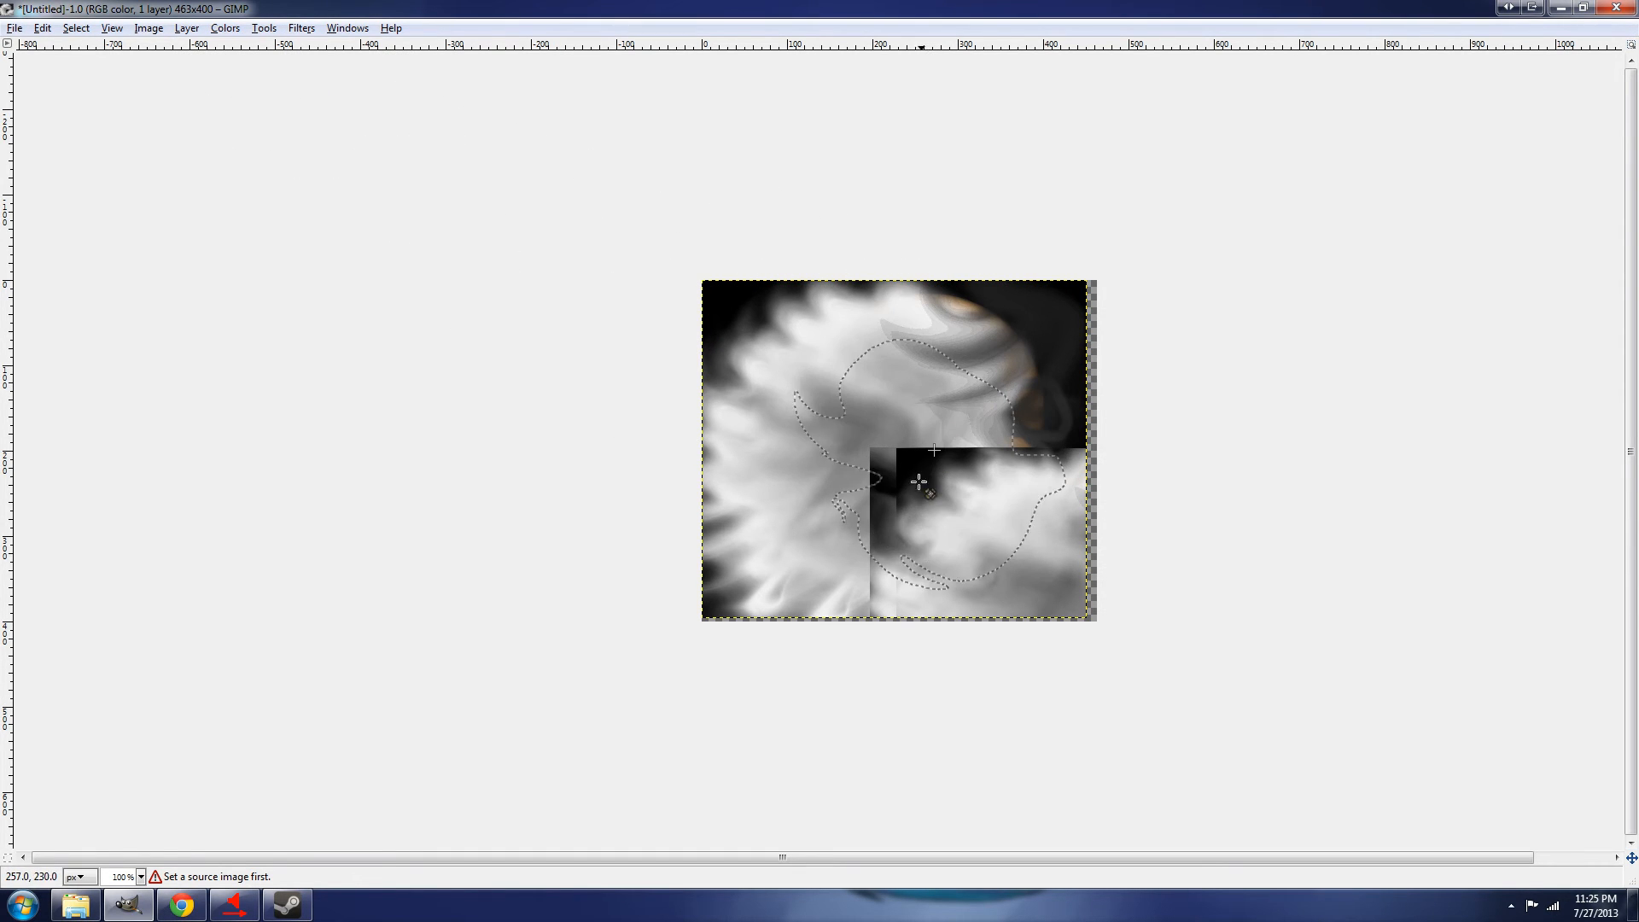
left_click(776, 457)
left_click(781, 512)
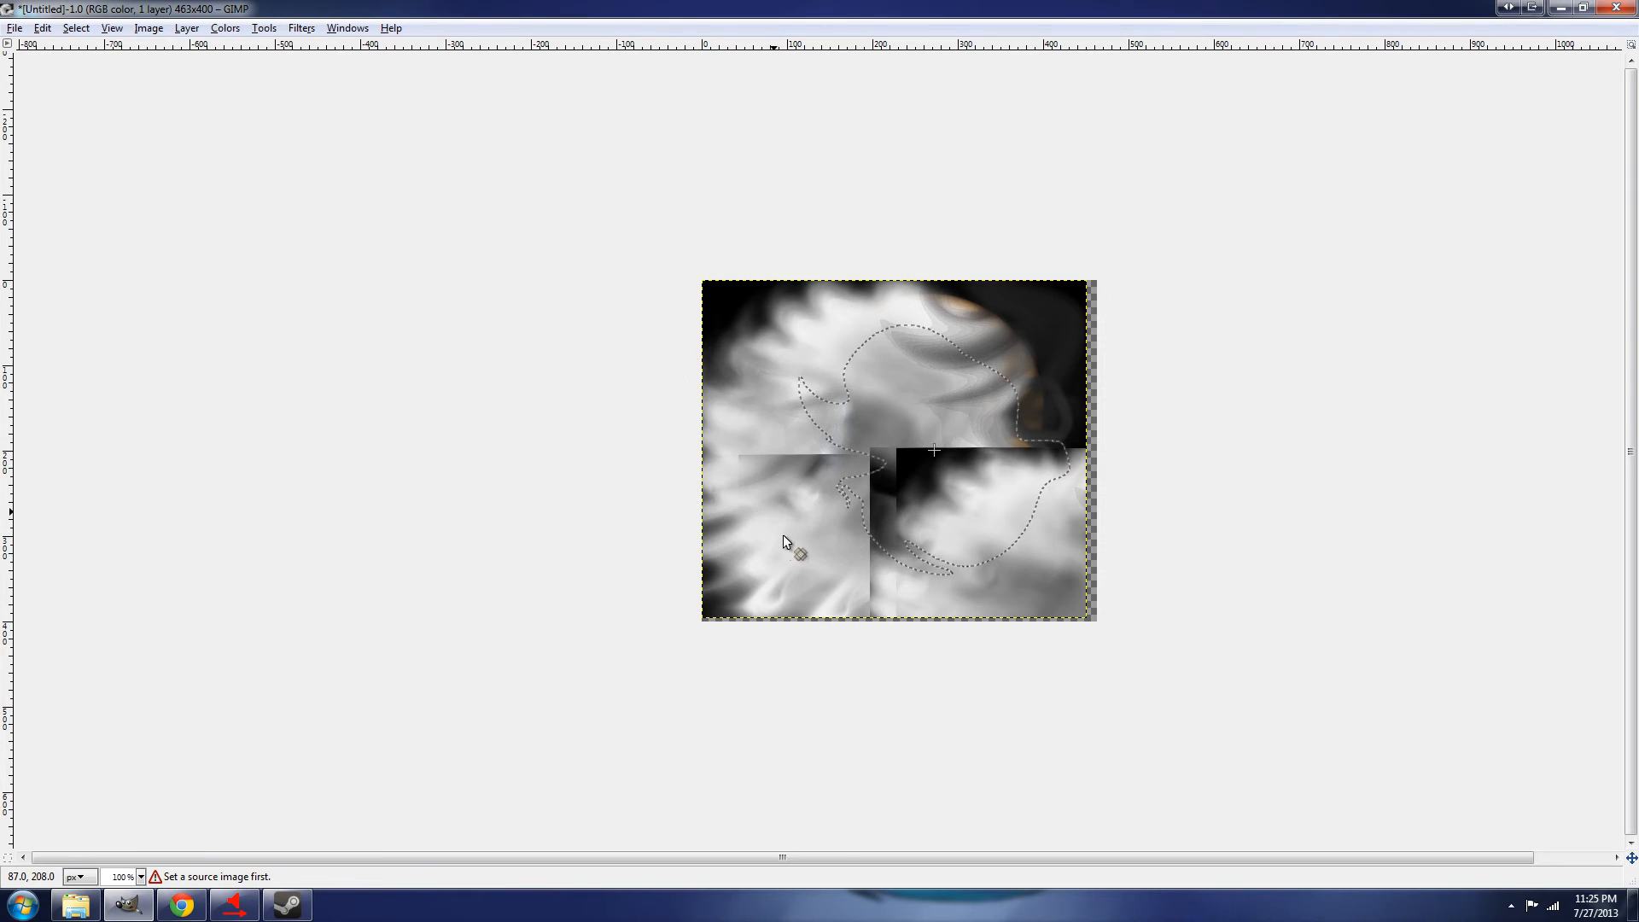
left_click(265, 29)
left_click(131, 361)
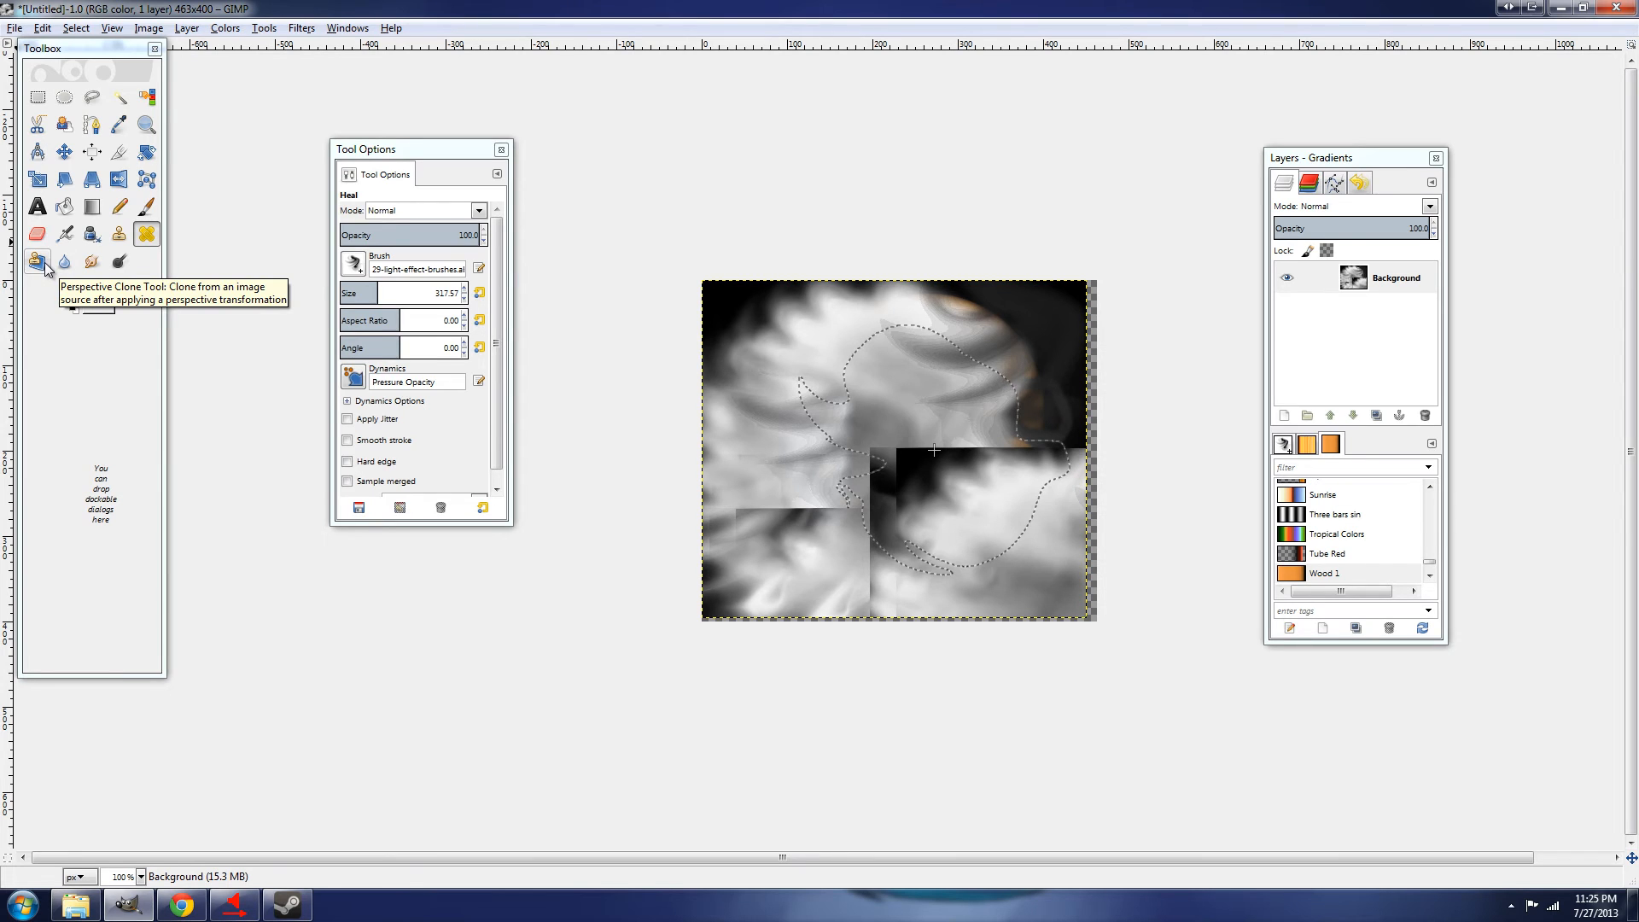
Try the Perspective Clone tool by pulling the upper-left corner of the perspective frame outward, and undo the last change to the image
left_click(44, 266)
left_click(950, 383)
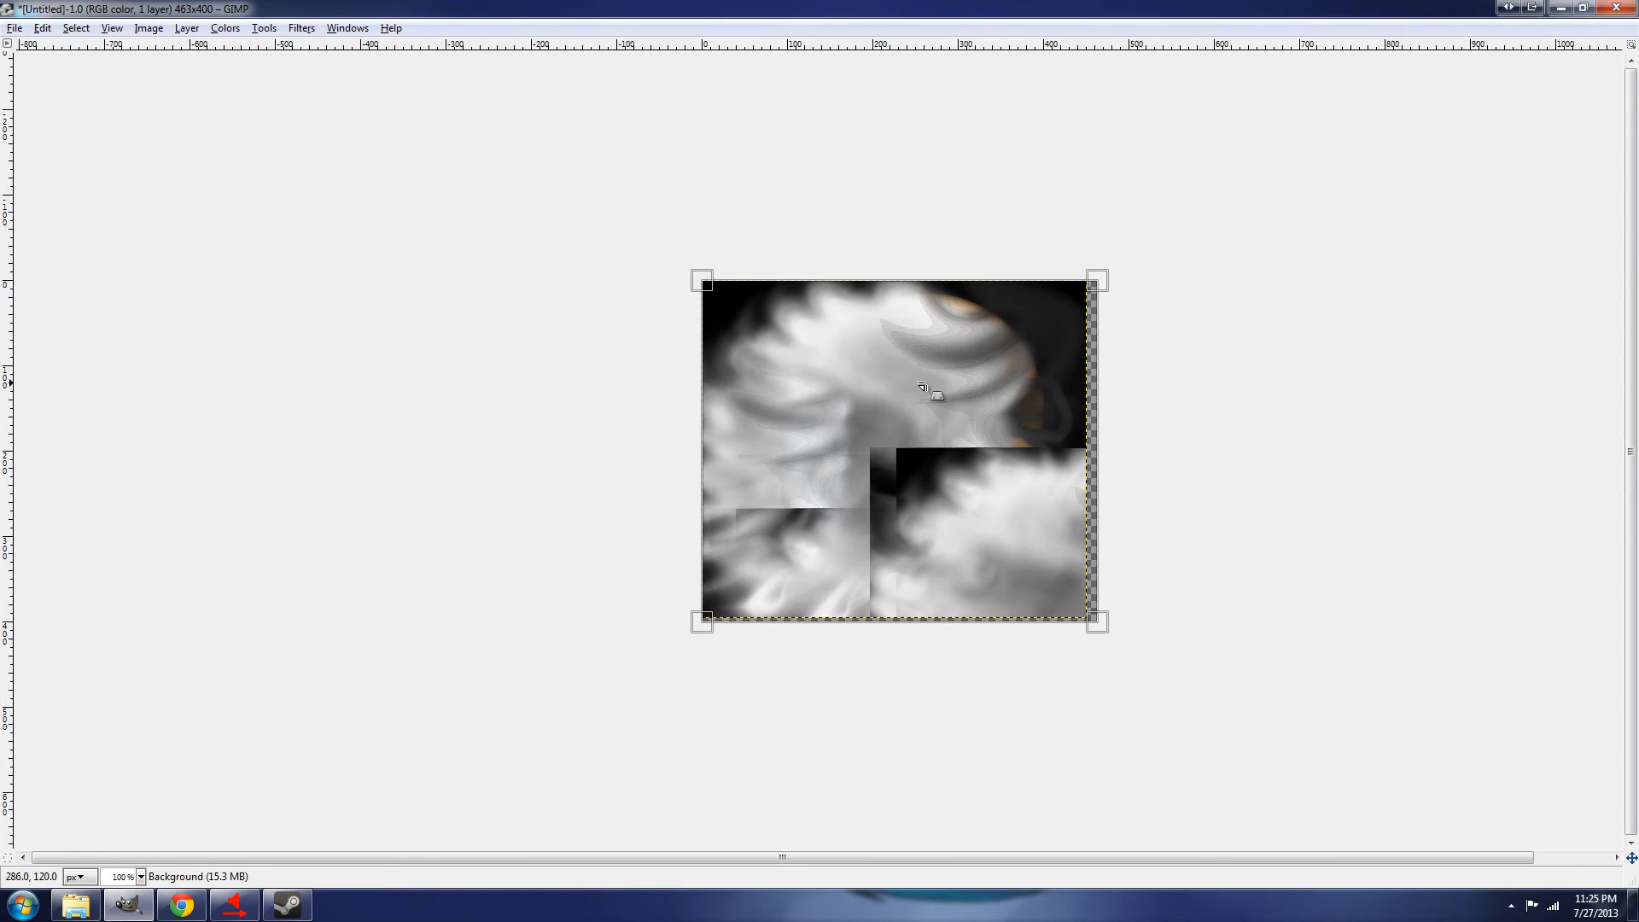
left_click_drag(855, 389, 789, 328)
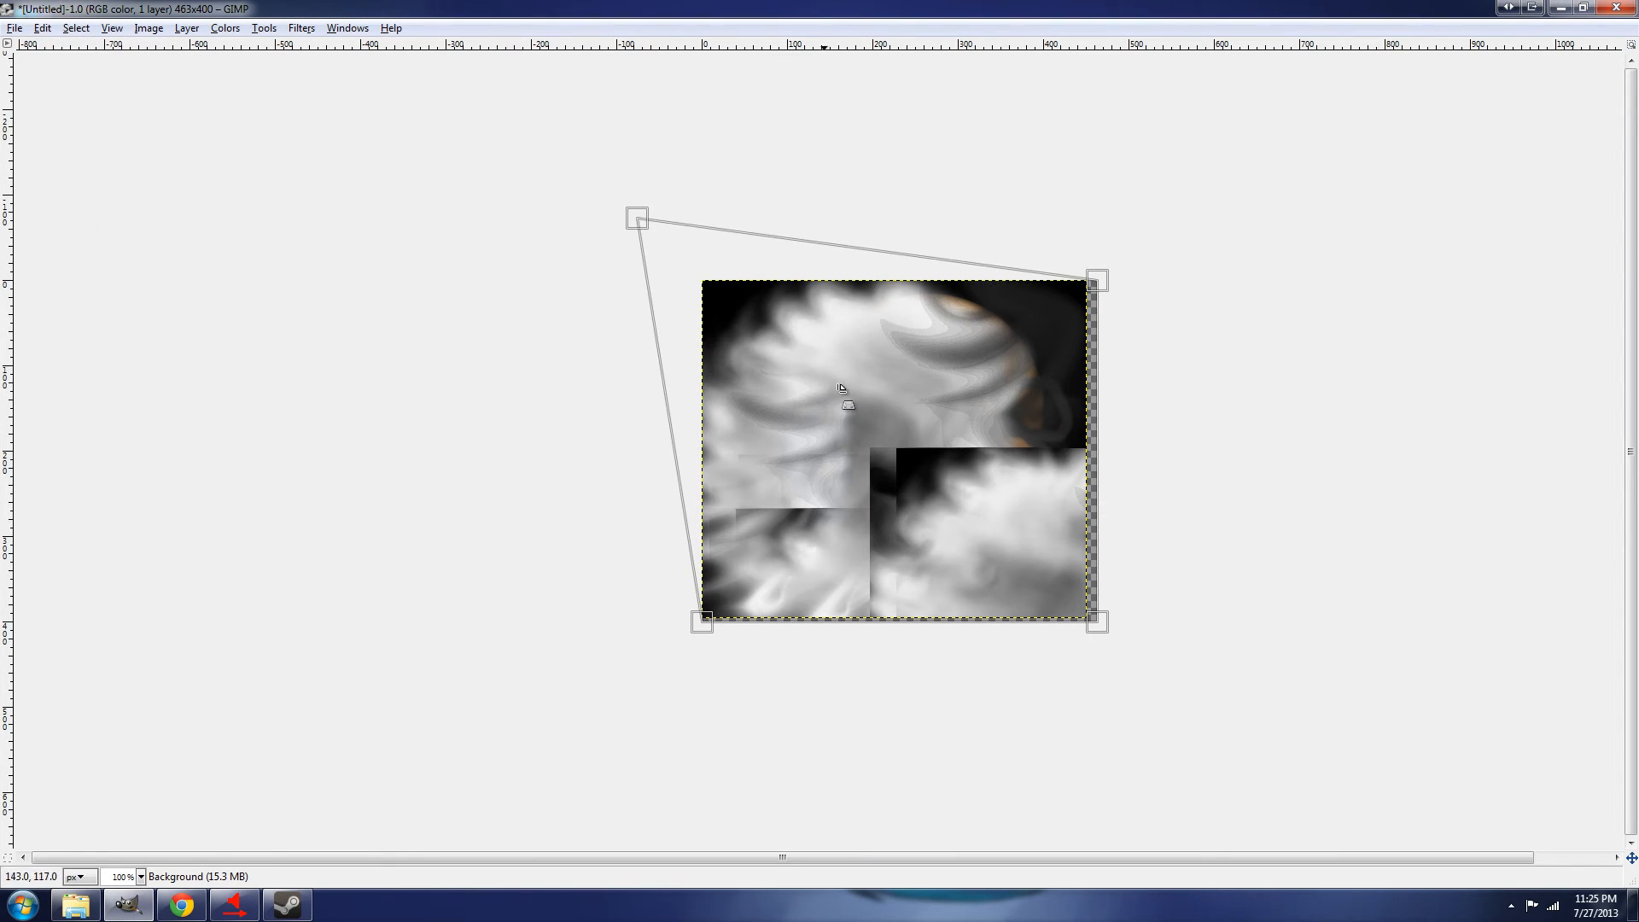
key("ctrl+z")
left_click(221, 29)
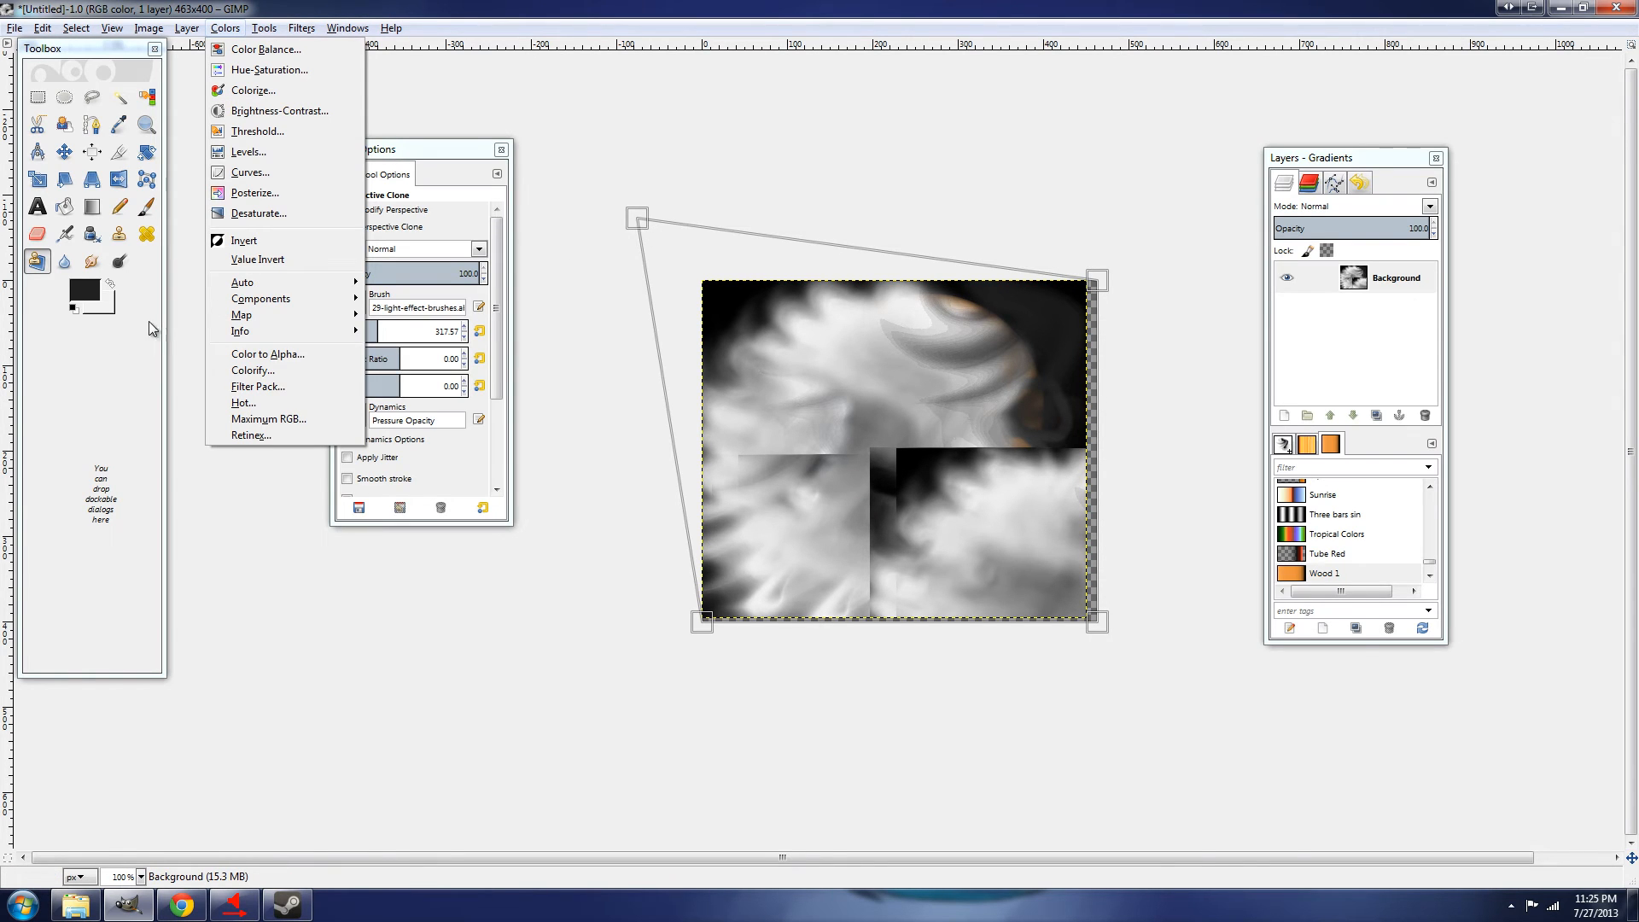
Activate the Blur / Sharpen tool and open the recent image plz.png
left_click(73, 270)
left_click(67, 263)
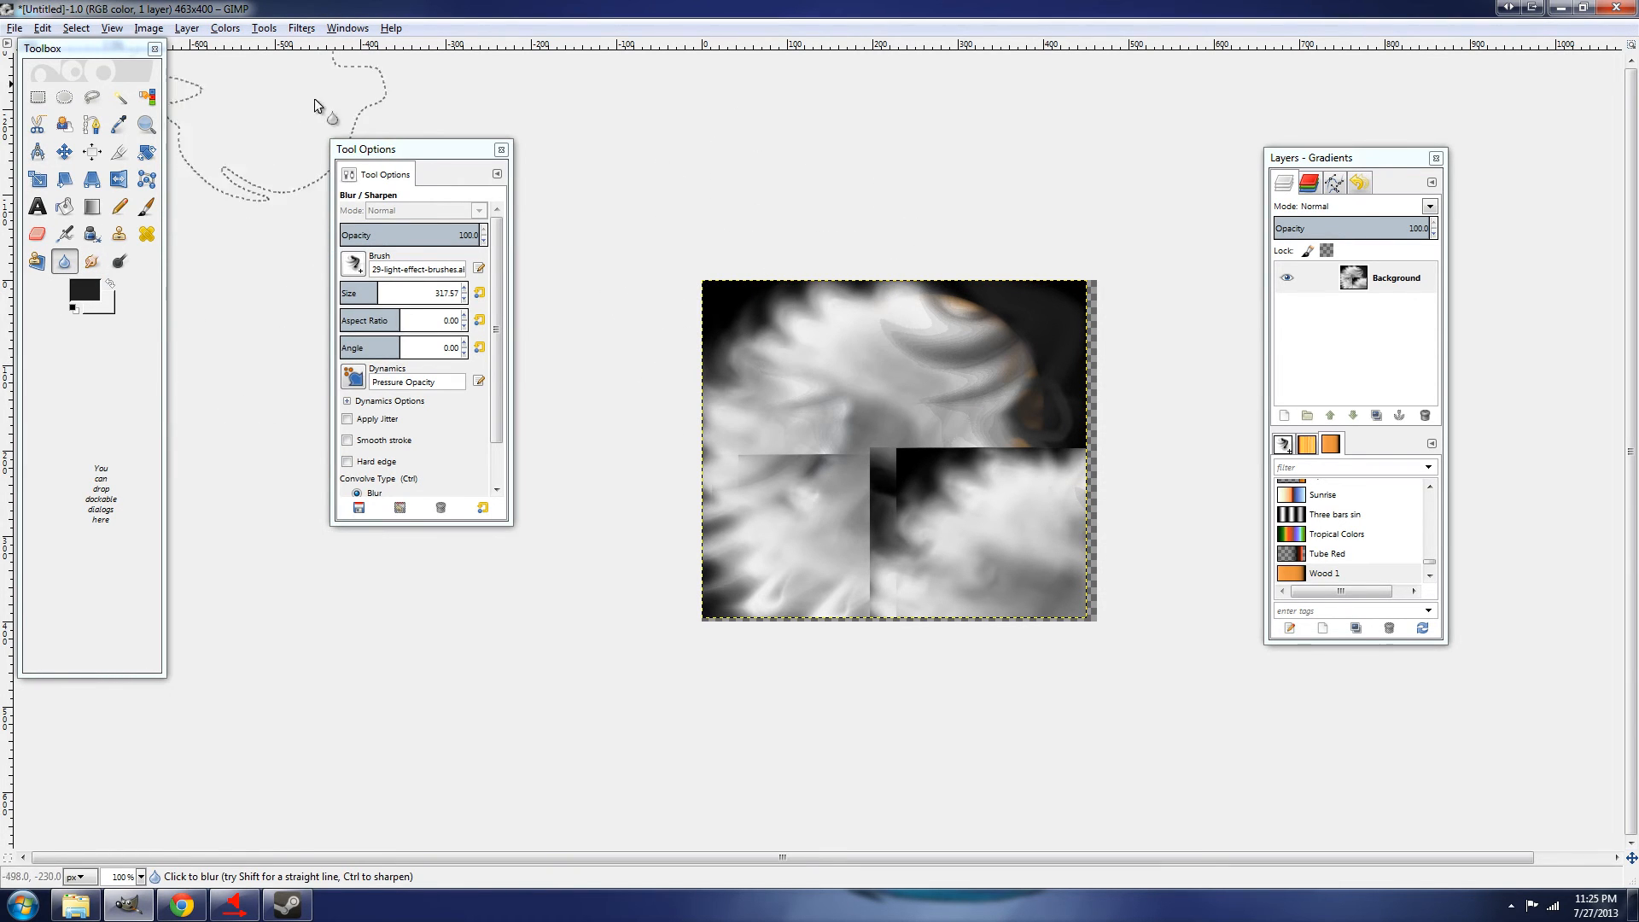
left_click(17, 29)
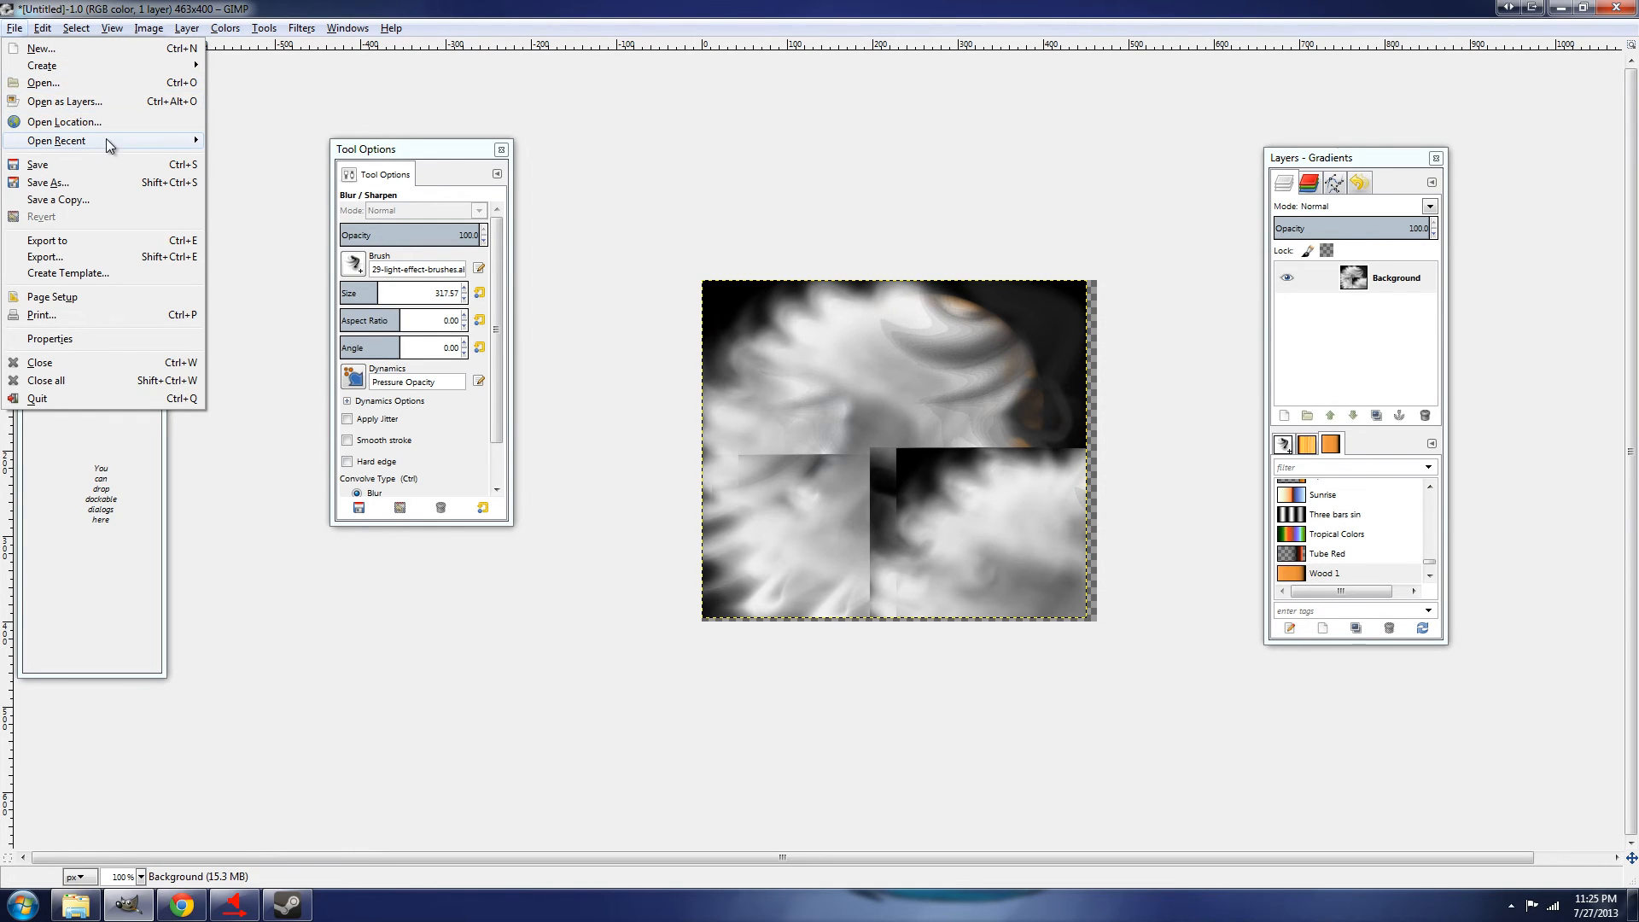
mouse_move(106, 138)
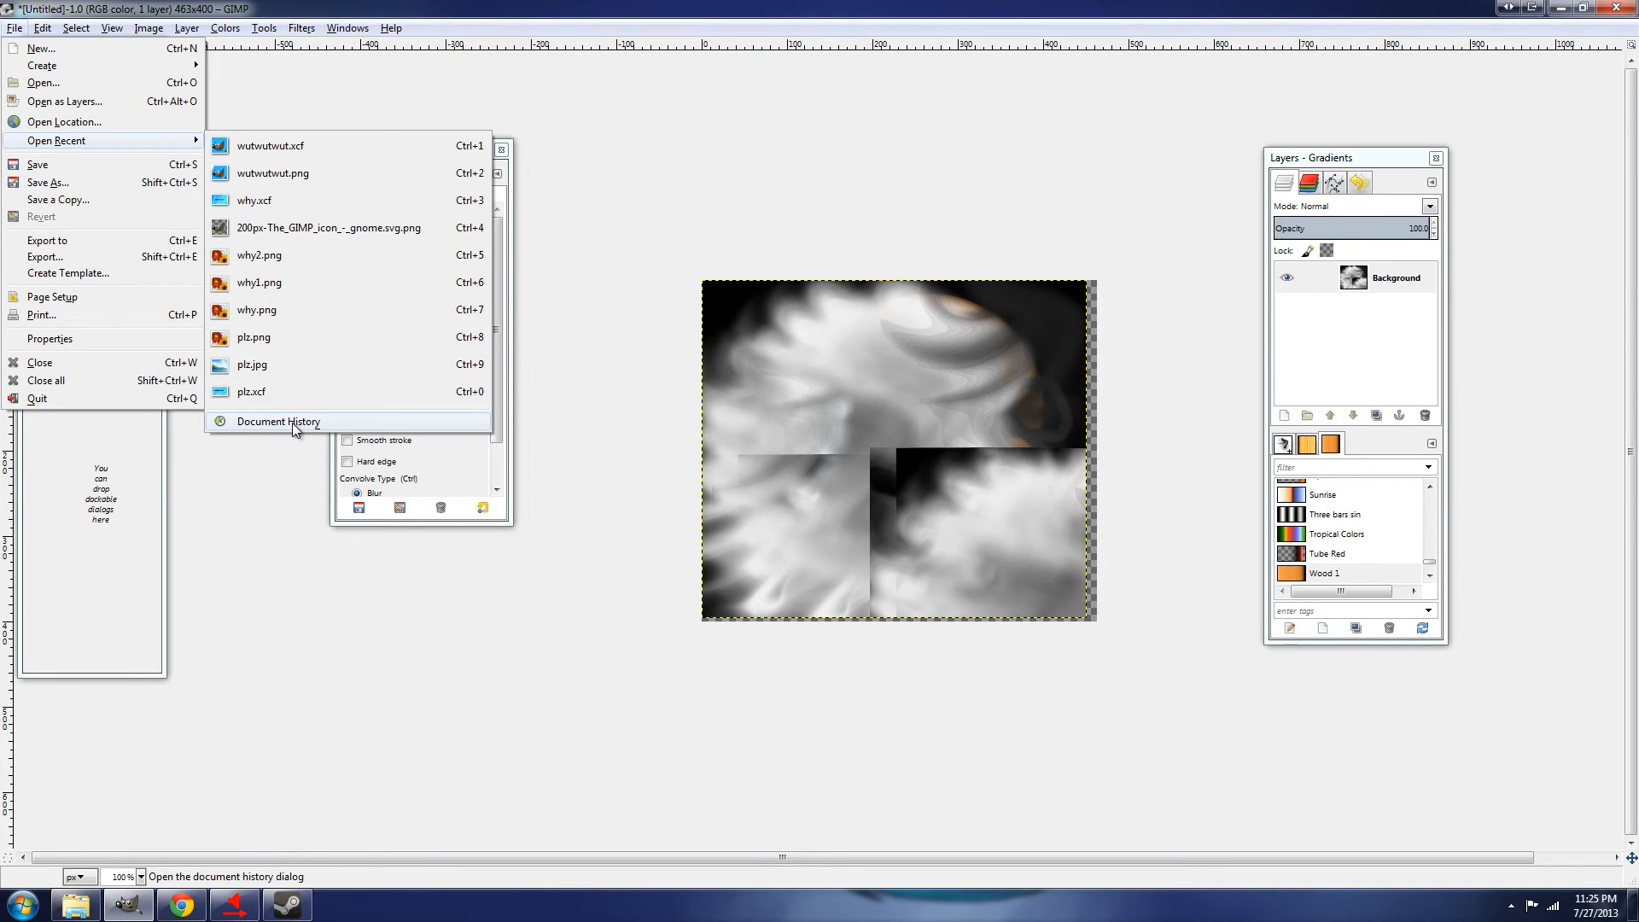
left_click(266, 338)
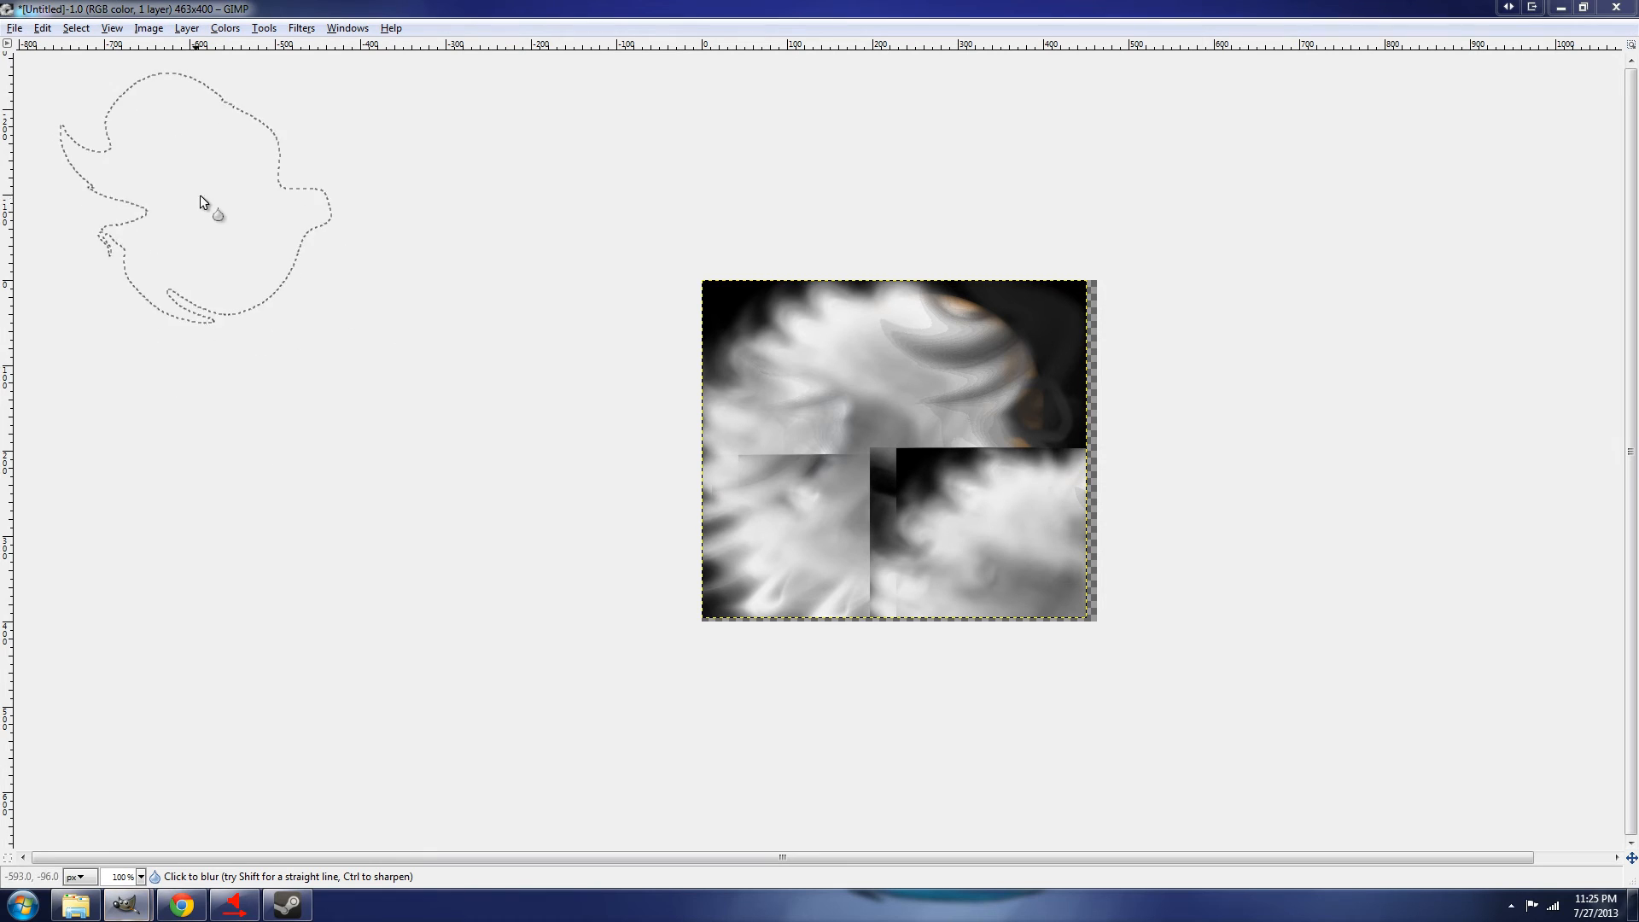
Open the recent image wutwutwut.xcf and bring the tool windows back
left_click(15, 27)
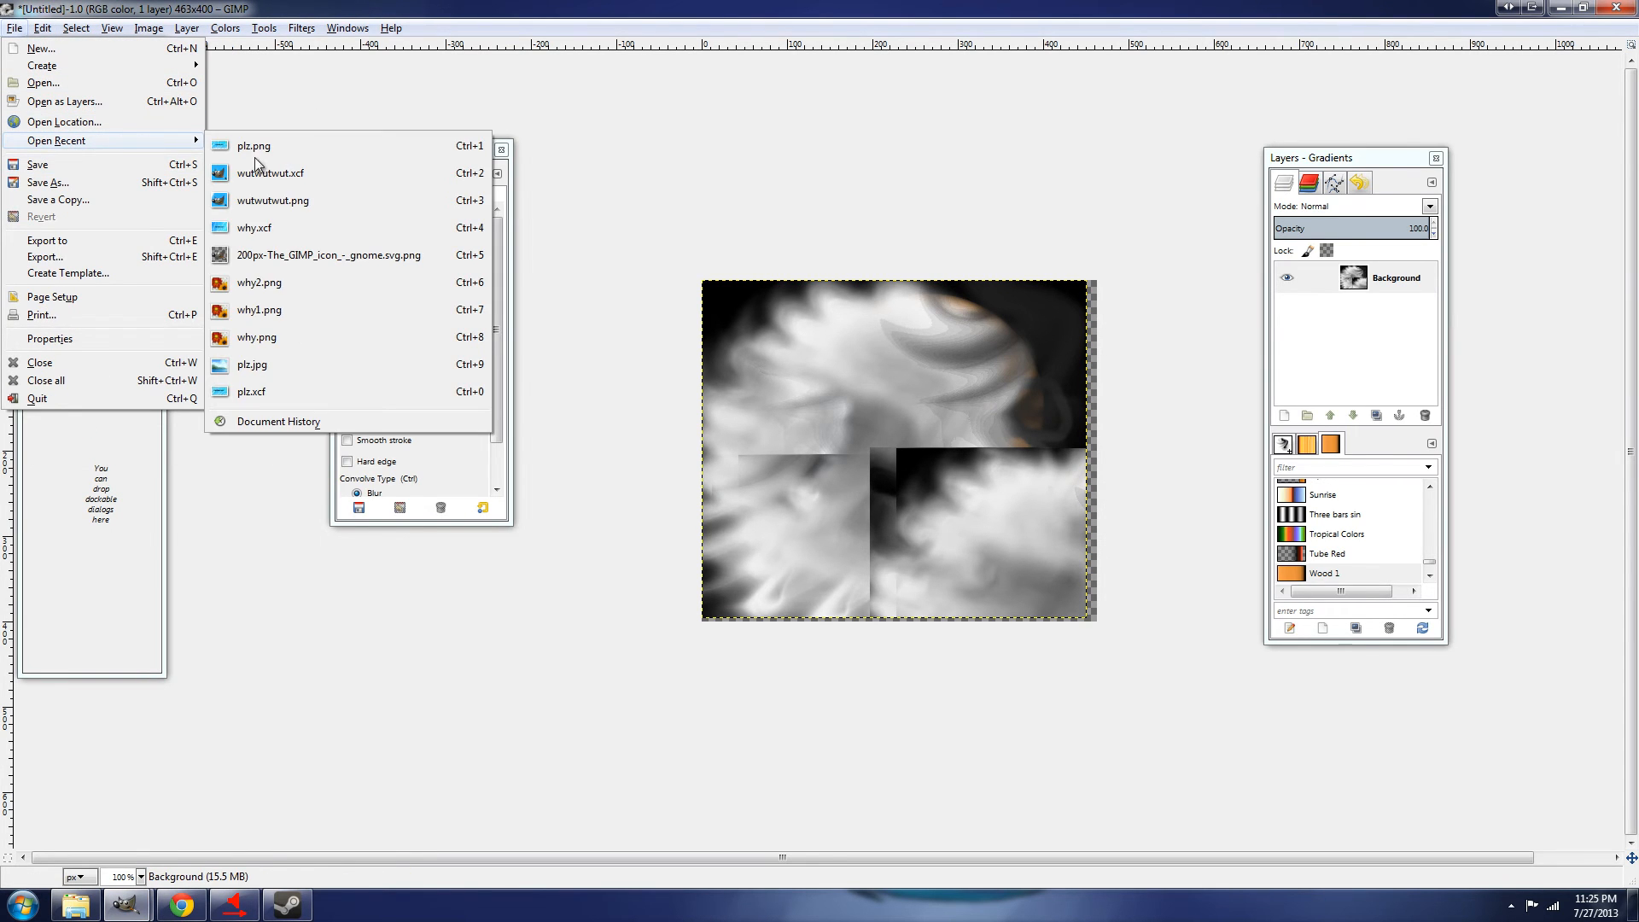
left_click(304, 174)
left_click_drag(541, 227, 981, 235)
key("ctrl+shift+a")
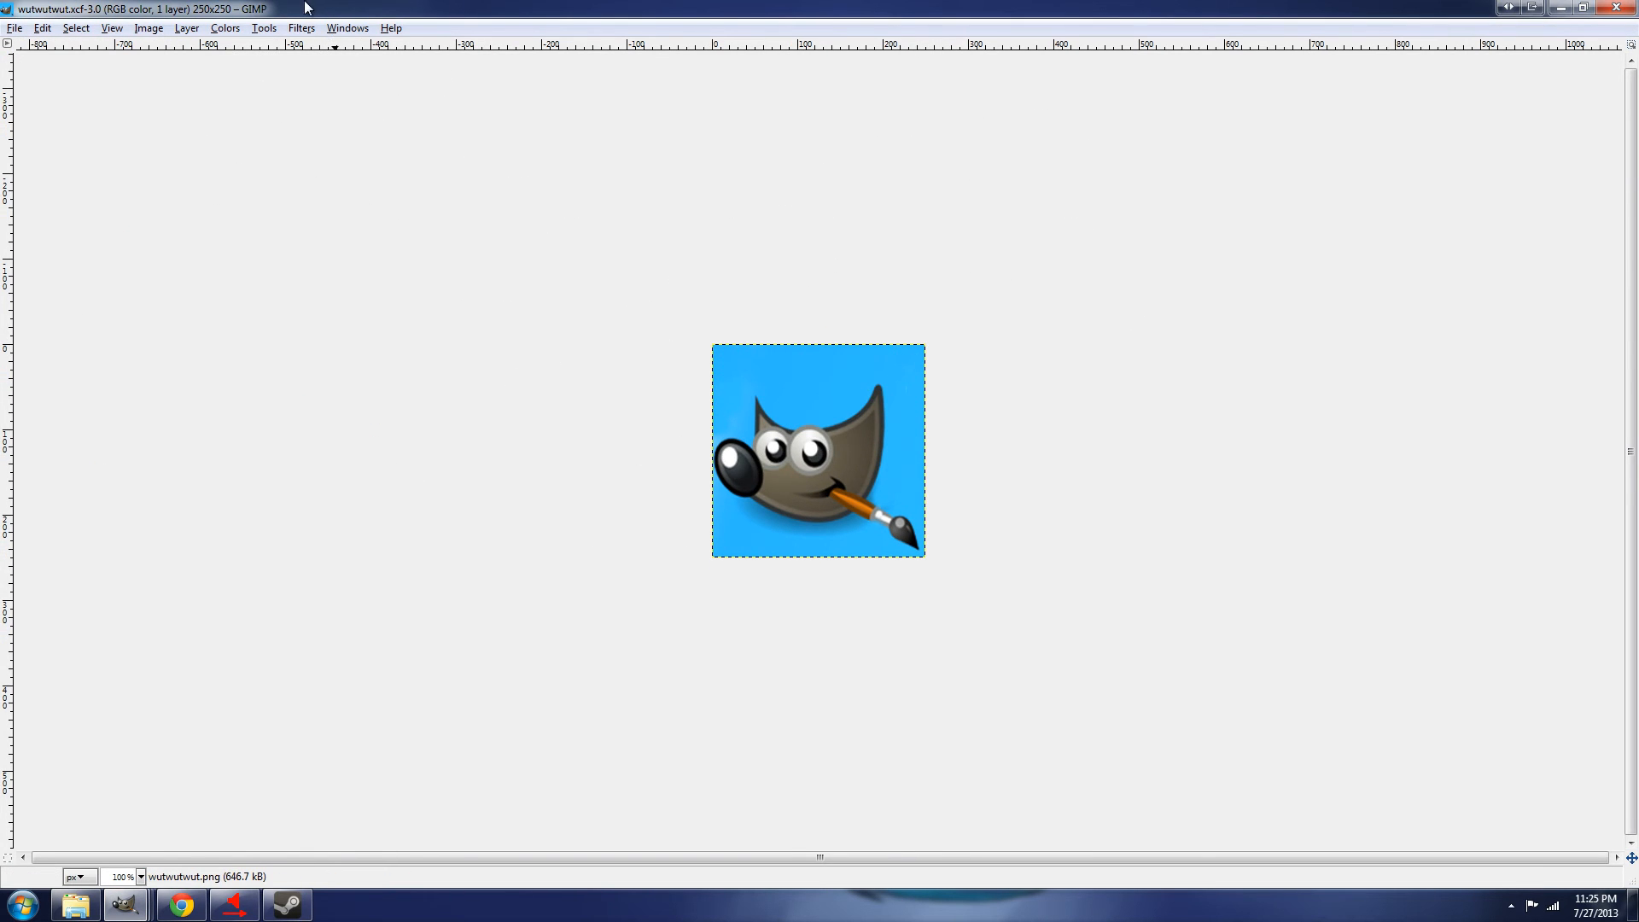
key("Tab")
Undo the trial blur, set the Blur / Sharpen brush to 2. Hardness 050, and blur the mascot's face
key("ctrl+z")
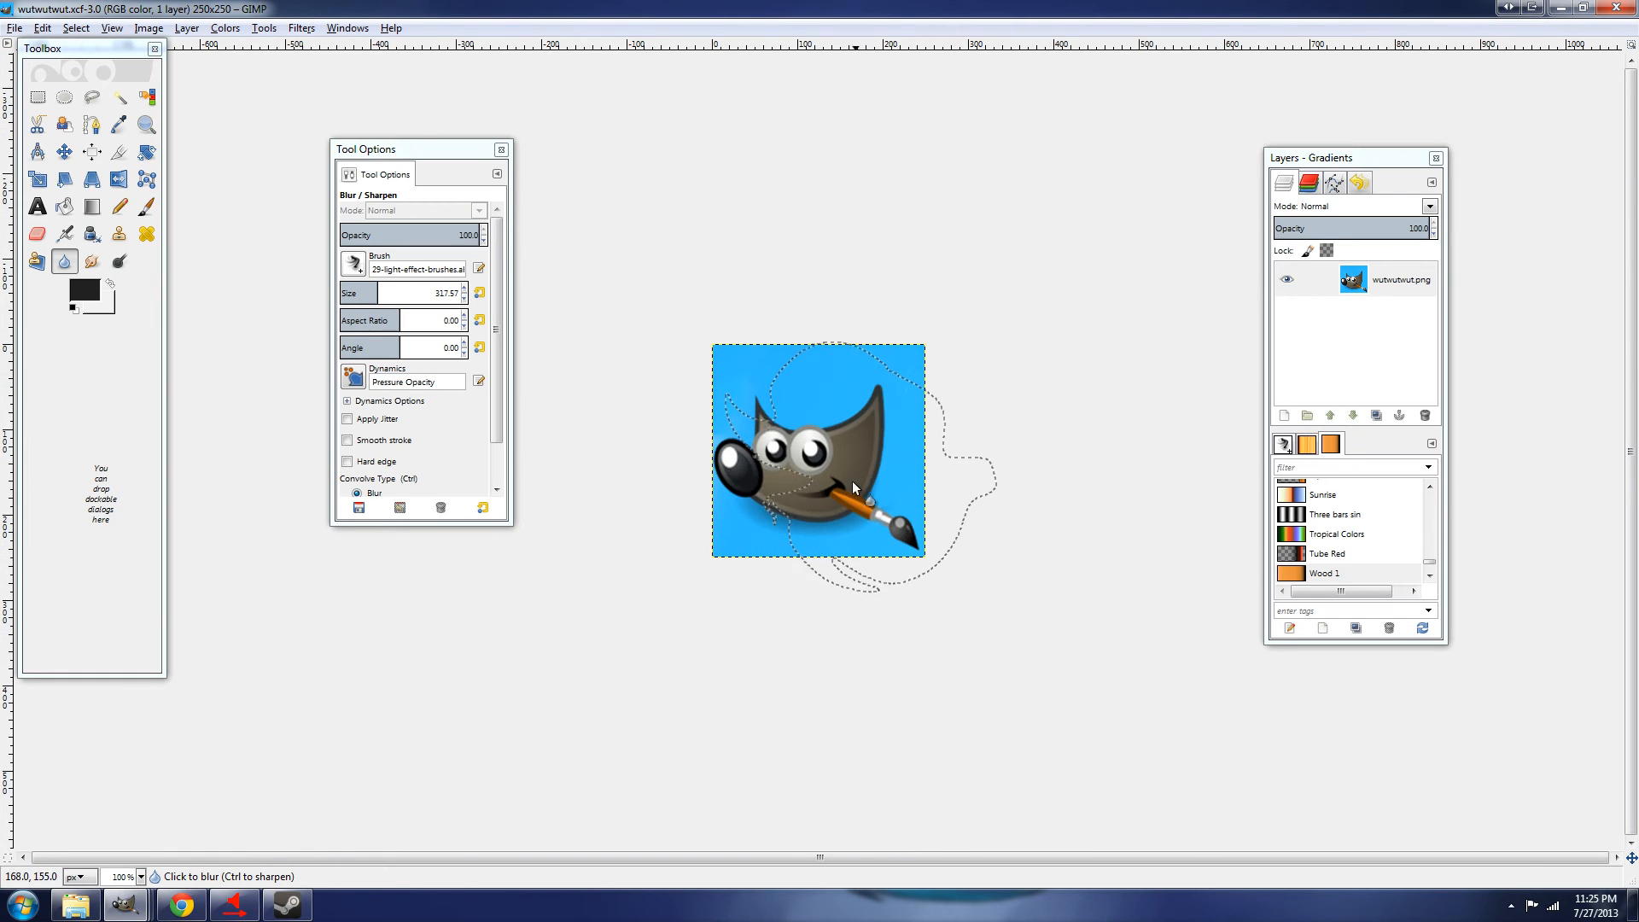
key("ctrl+shift+a")
left_click(352, 263)
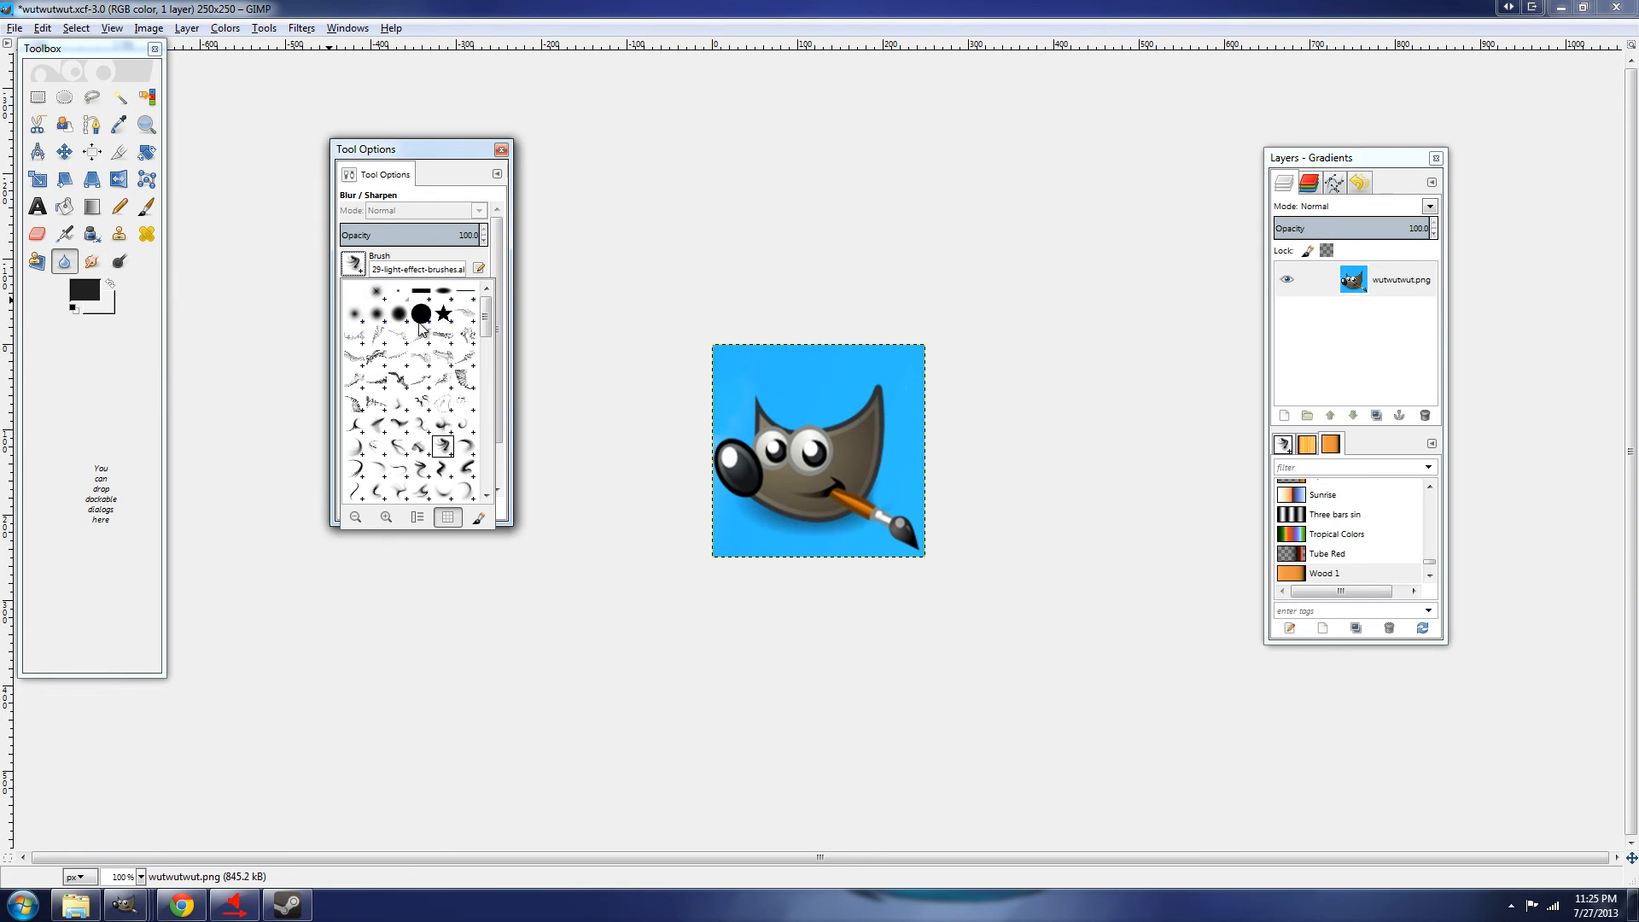
left_click(381, 319)
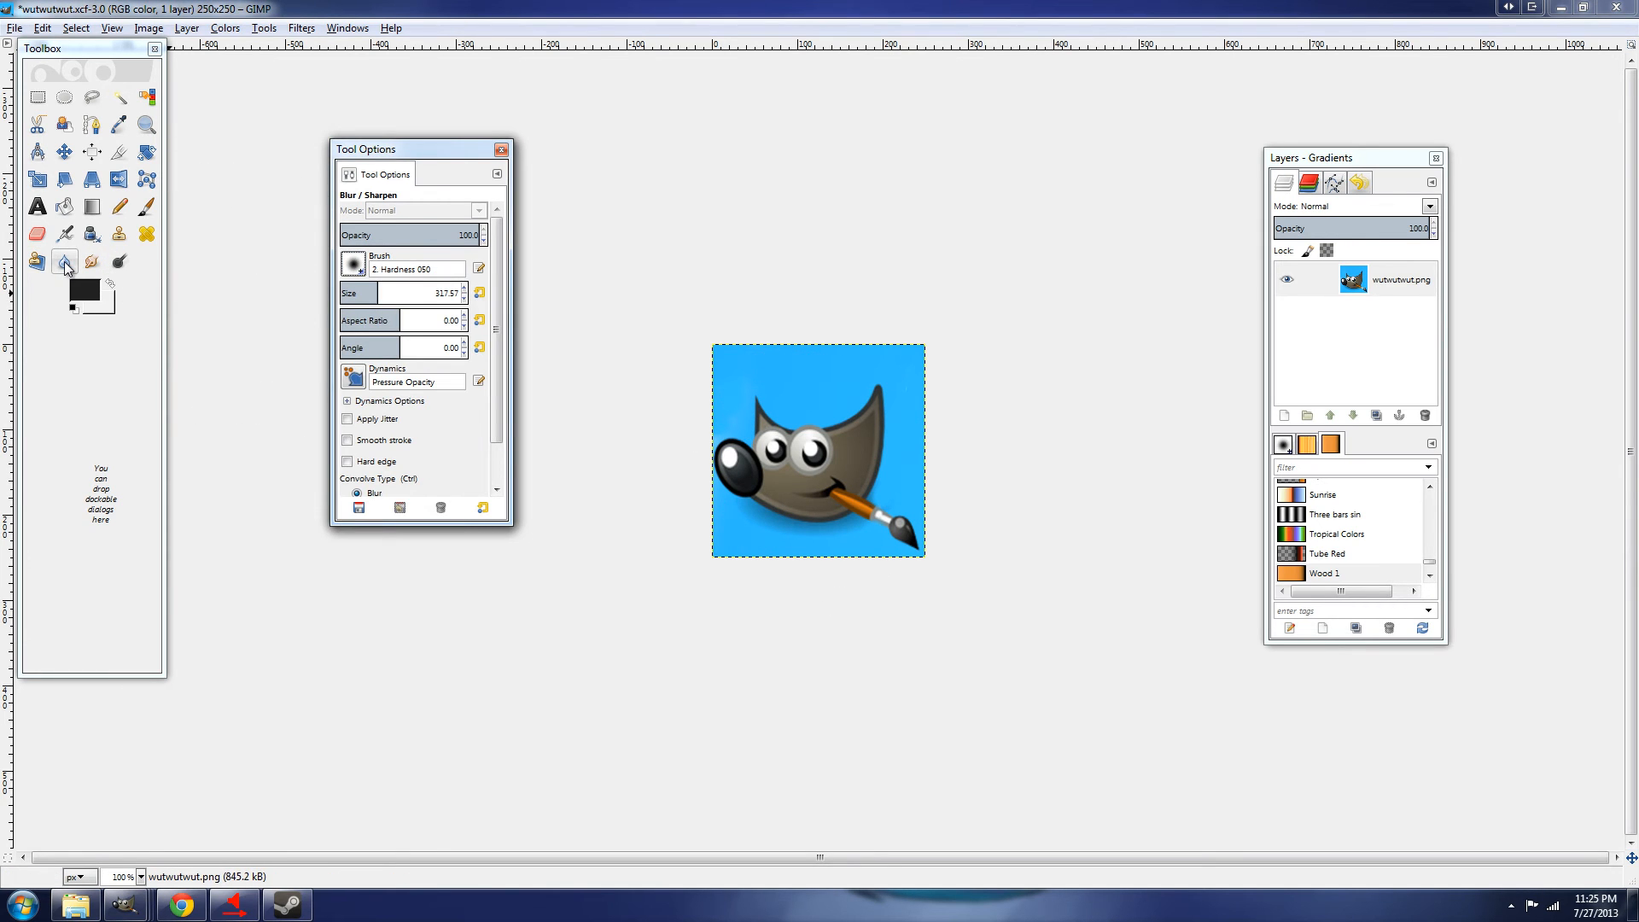
left_click(66, 264)
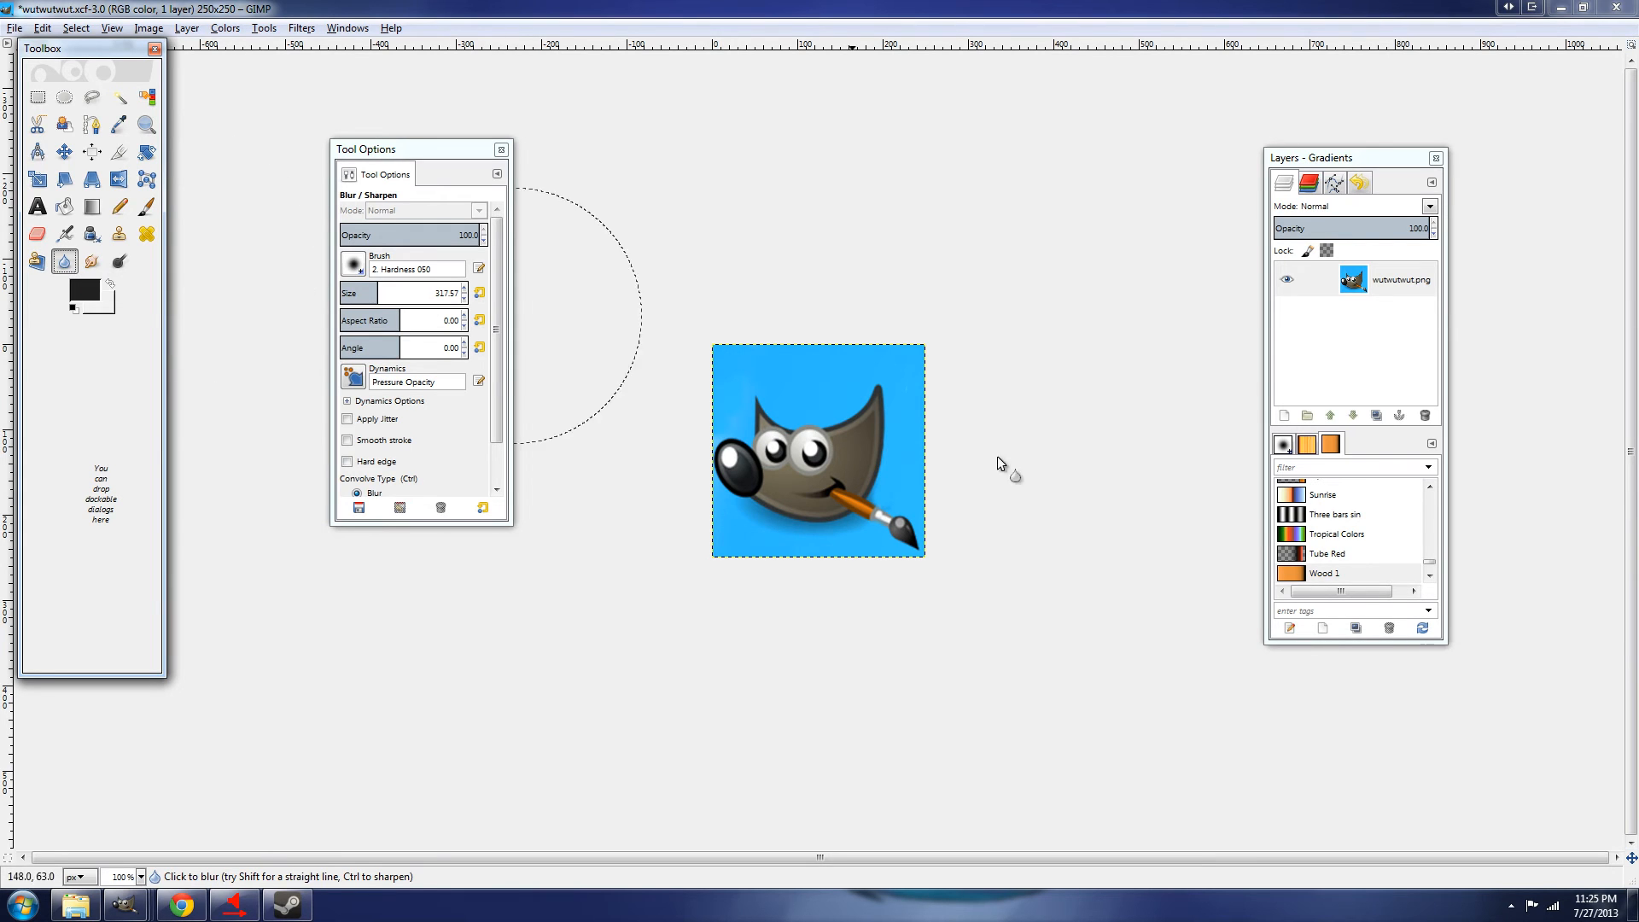
mouse_move(857, 452)
left_mouse_down()
mouse_move(794, 473)
mouse_move(813, 466)
mouse_move(796, 420)
mouse_move(769, 503)
mouse_move(770, 439)
mouse_move(729, 438)
mouse_move(773, 496)
mouse_move(814, 468)
mouse_move(800, 426)
mouse_move(789, 477)
mouse_move(833, 504)
mouse_move(820, 428)
mouse_move(793, 468)
mouse_move(785, 396)
mouse_move(765, 434)
mouse_move(819, 491)
mouse_move(829, 412)
mouse_move(768, 412)
mouse_move(812, 449)
mouse_move(815, 430)
mouse_move(706, 454)
mouse_move(767, 509)
mouse_move(828, 449)
mouse_move(780, 437)
mouse_move(775, 462)
mouse_move(815, 537)
mouse_move(852, 393)
mouse_move(863, 560)
mouse_move(842, 395)
mouse_move(818, 451)
mouse_move(770, 445)
mouse_move(774, 491)
mouse_move(840, 474)
mouse_move(852, 511)
mouse_move(784, 511)
mouse_move(778, 551)
mouse_move(889, 523)
mouse_move(860, 442)
mouse_move(876, 442)
mouse_move(804, 474)
left_mouse_up()
key("ctrl")
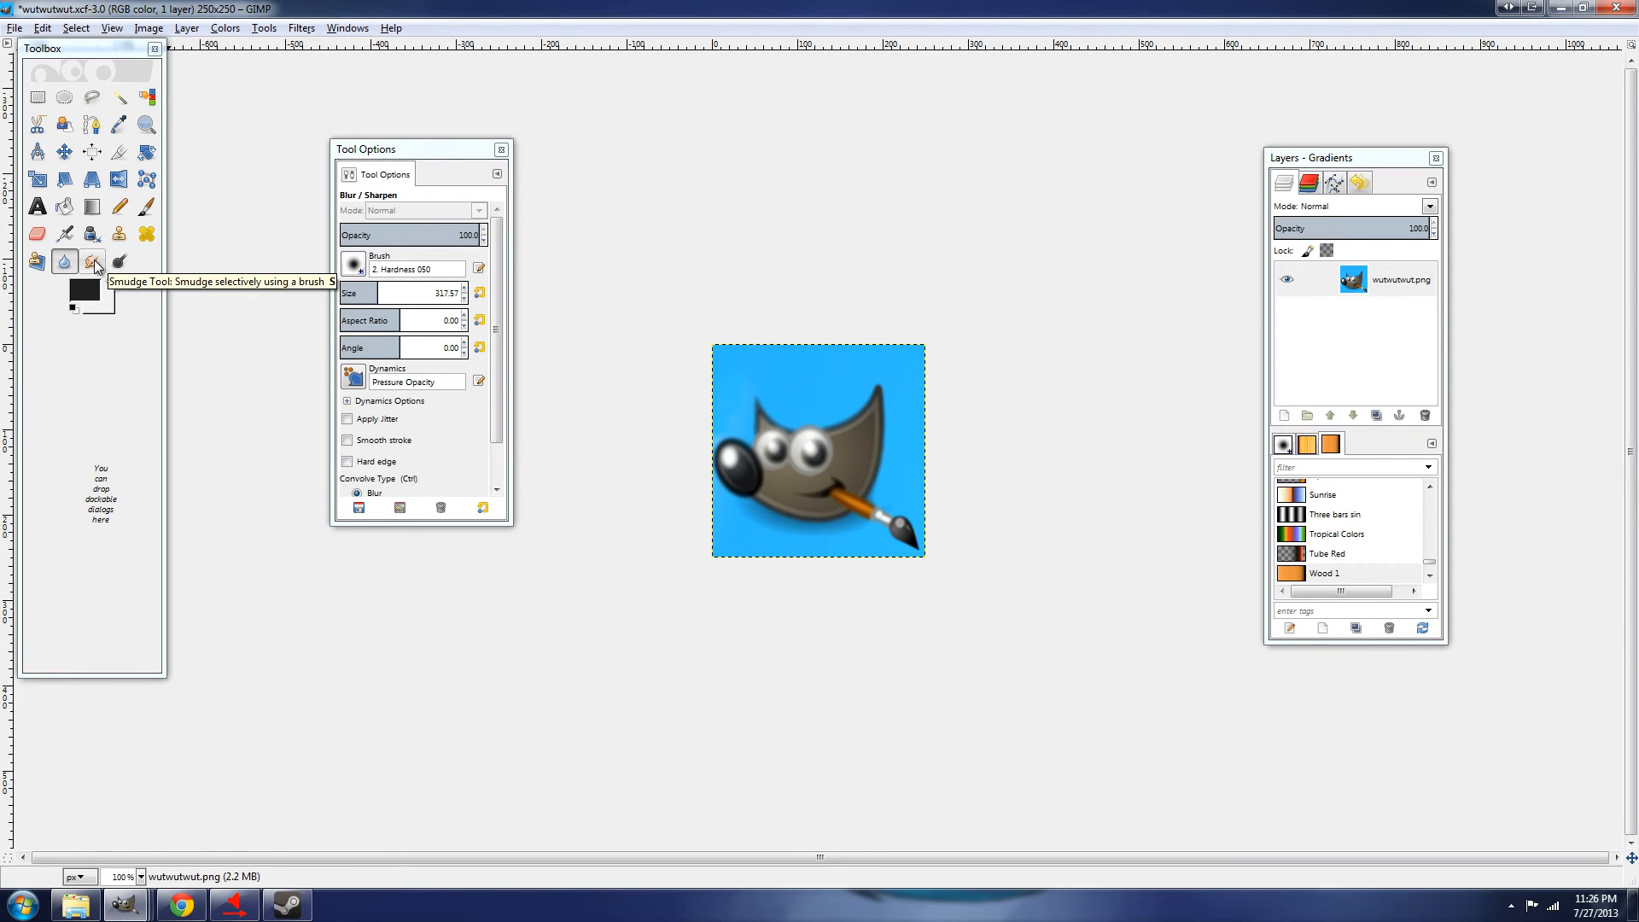
Try the Smudge tool with a stroke across the mascot's face and undo it
left_click(94, 266)
key("Tab")
mouse_move(877, 459)
left_mouse_down()
mouse_move(820, 450)
mouse_move(829, 480)
mouse_move(885, 425)
mouse_move(760, 367)
mouse_move(760, 511)
mouse_move(813, 494)
mouse_move(816, 414)
mouse_move(746, 476)
mouse_move(830, 503)
mouse_move(894, 442)
mouse_move(807, 373)
mouse_move(751, 454)
mouse_move(763, 485)
mouse_move(810, 504)
mouse_move(847, 440)
mouse_move(782, 384)
left_mouse_up()
key("ctrl+z")
key("Tab")
Lighten the mascot image with the Dodge / Burn tool, using dodge strokes over the face, and bring the tool windows back
left_click(260, 27)
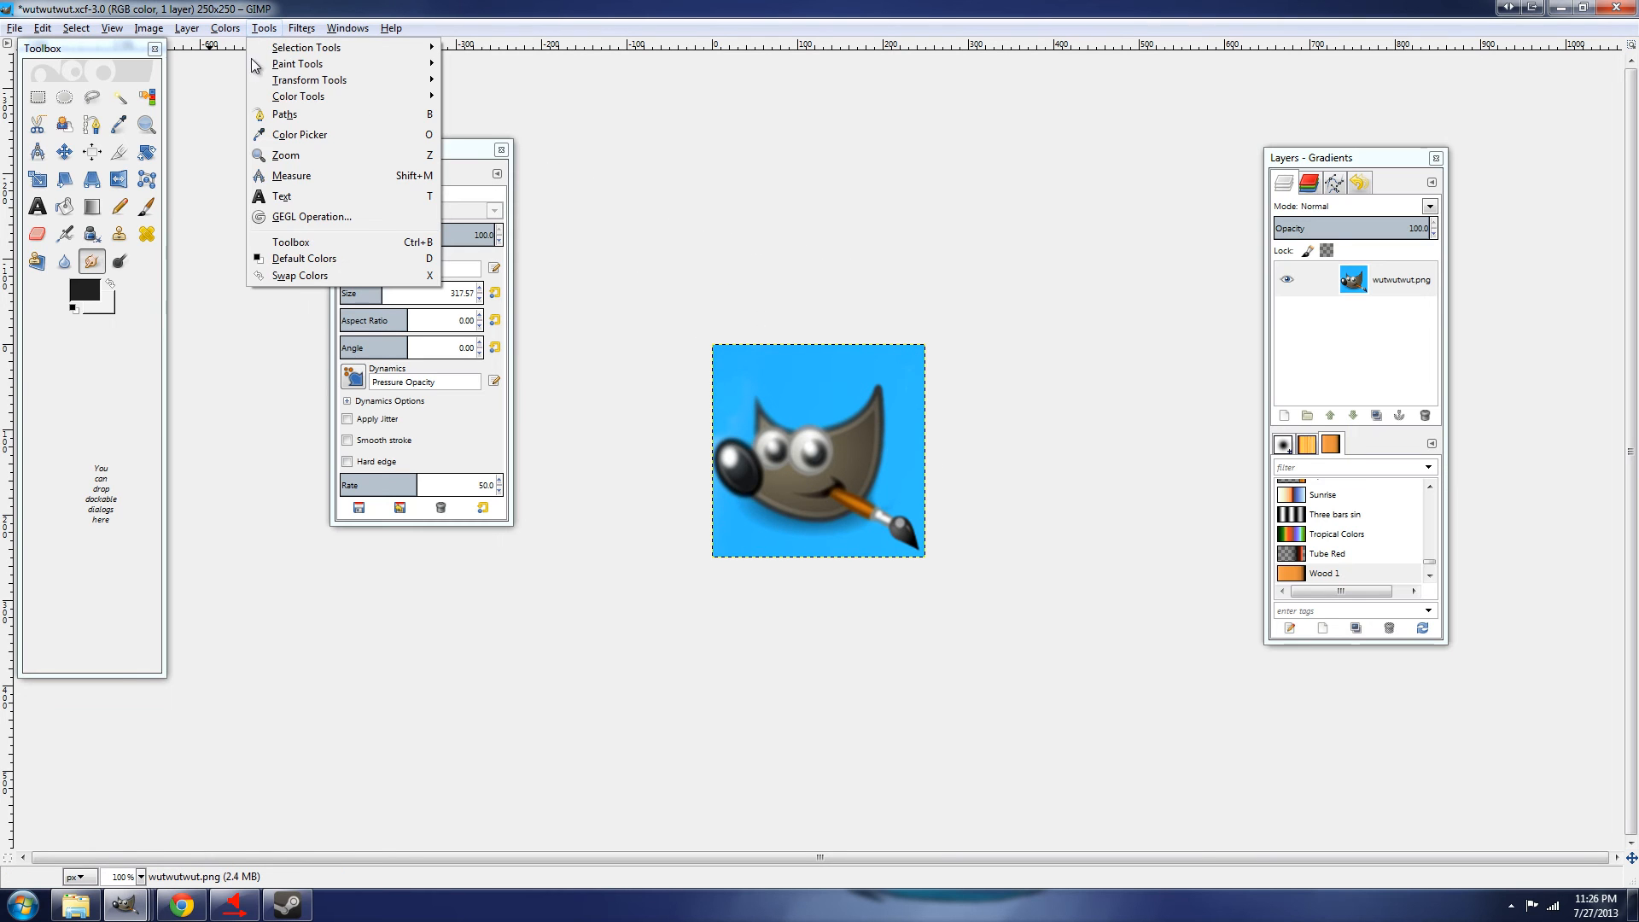
left_click(131, 254)
left_click(120, 261)
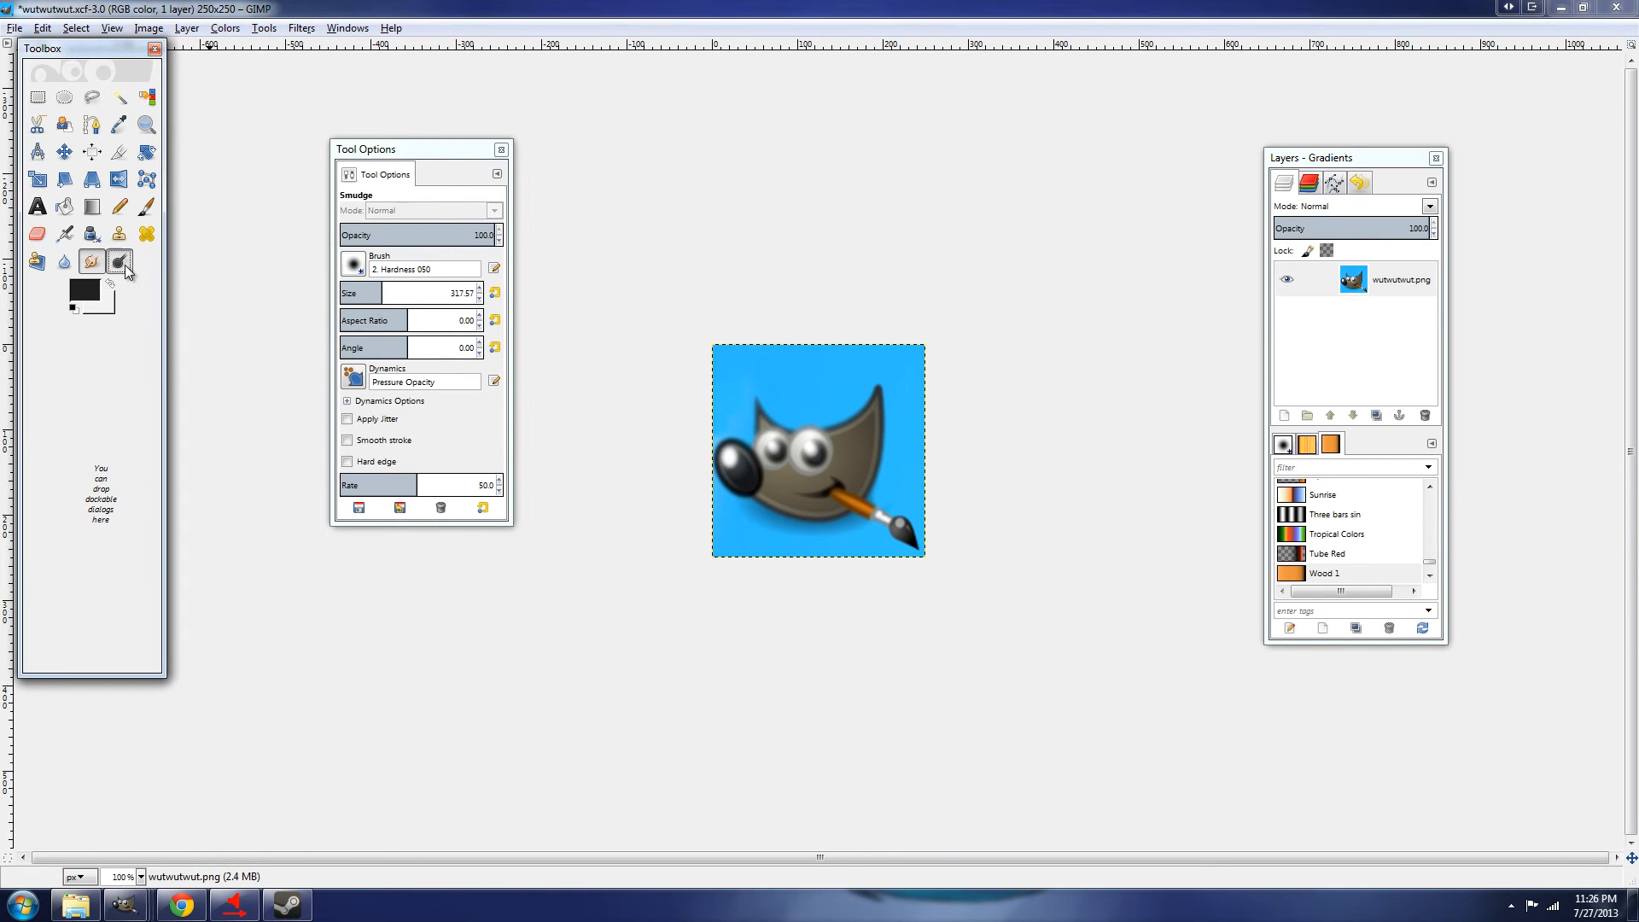
key("Tab")
mouse_move(848, 466)
left_mouse_down()
mouse_move(780, 488)
mouse_move(828, 475)
mouse_move(763, 527)
mouse_move(817, 407)
mouse_move(812, 599)
mouse_move(794, 420)
mouse_move(932, 602)
mouse_move(863, 614)
left_mouse_up()
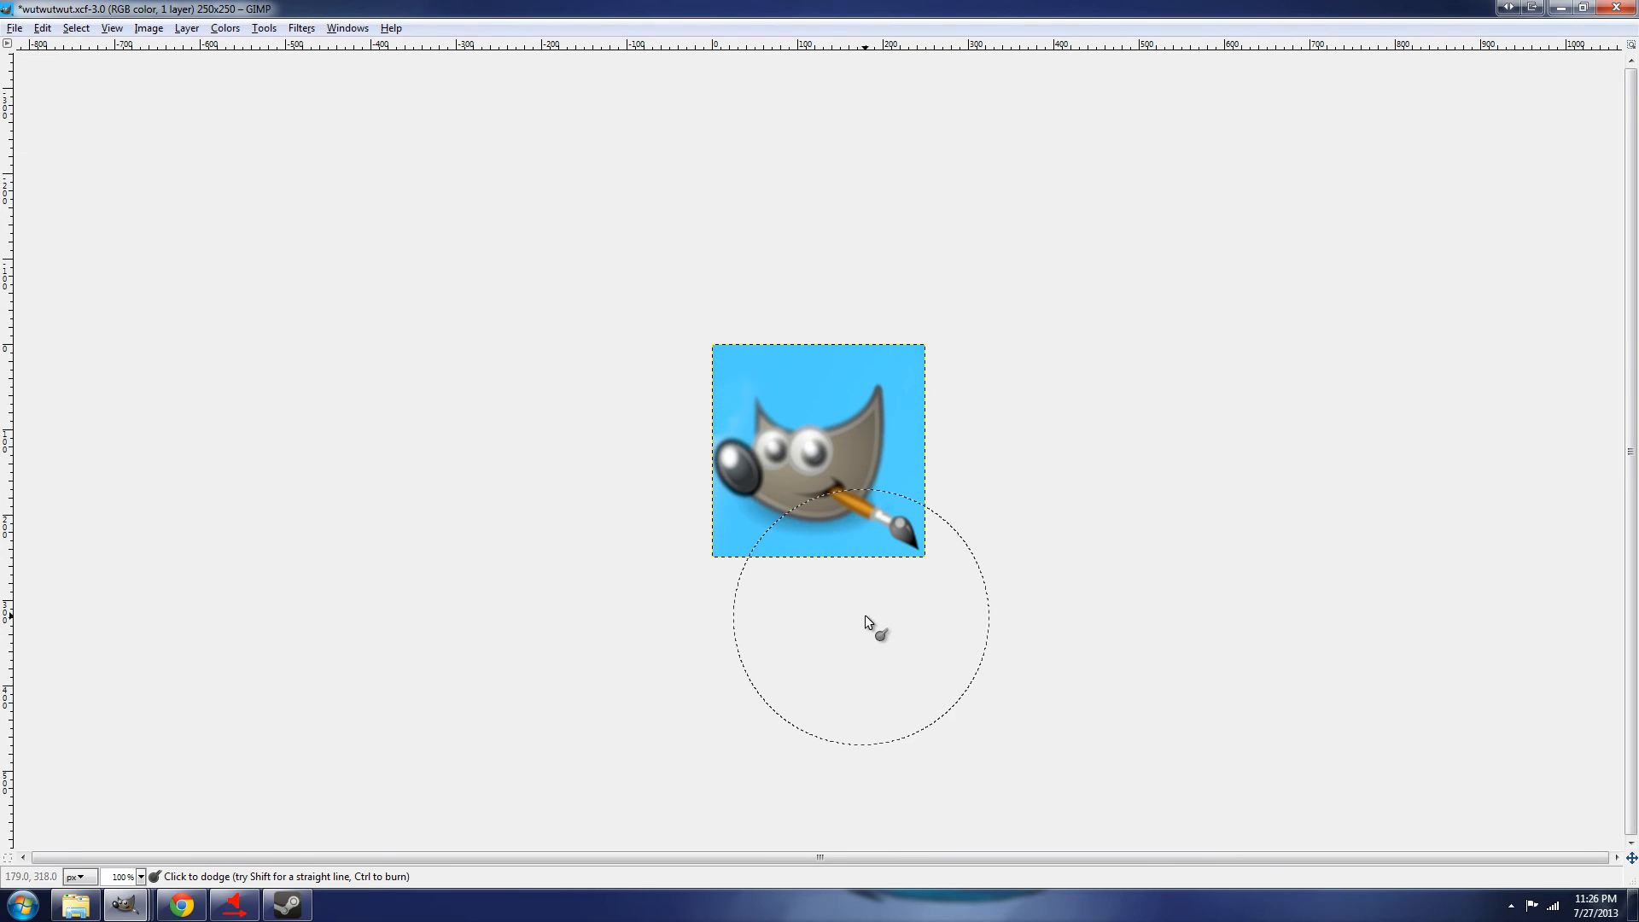
key("Tab")
Darken the mascot image with burn strokes across the face
left_click(188, 27)
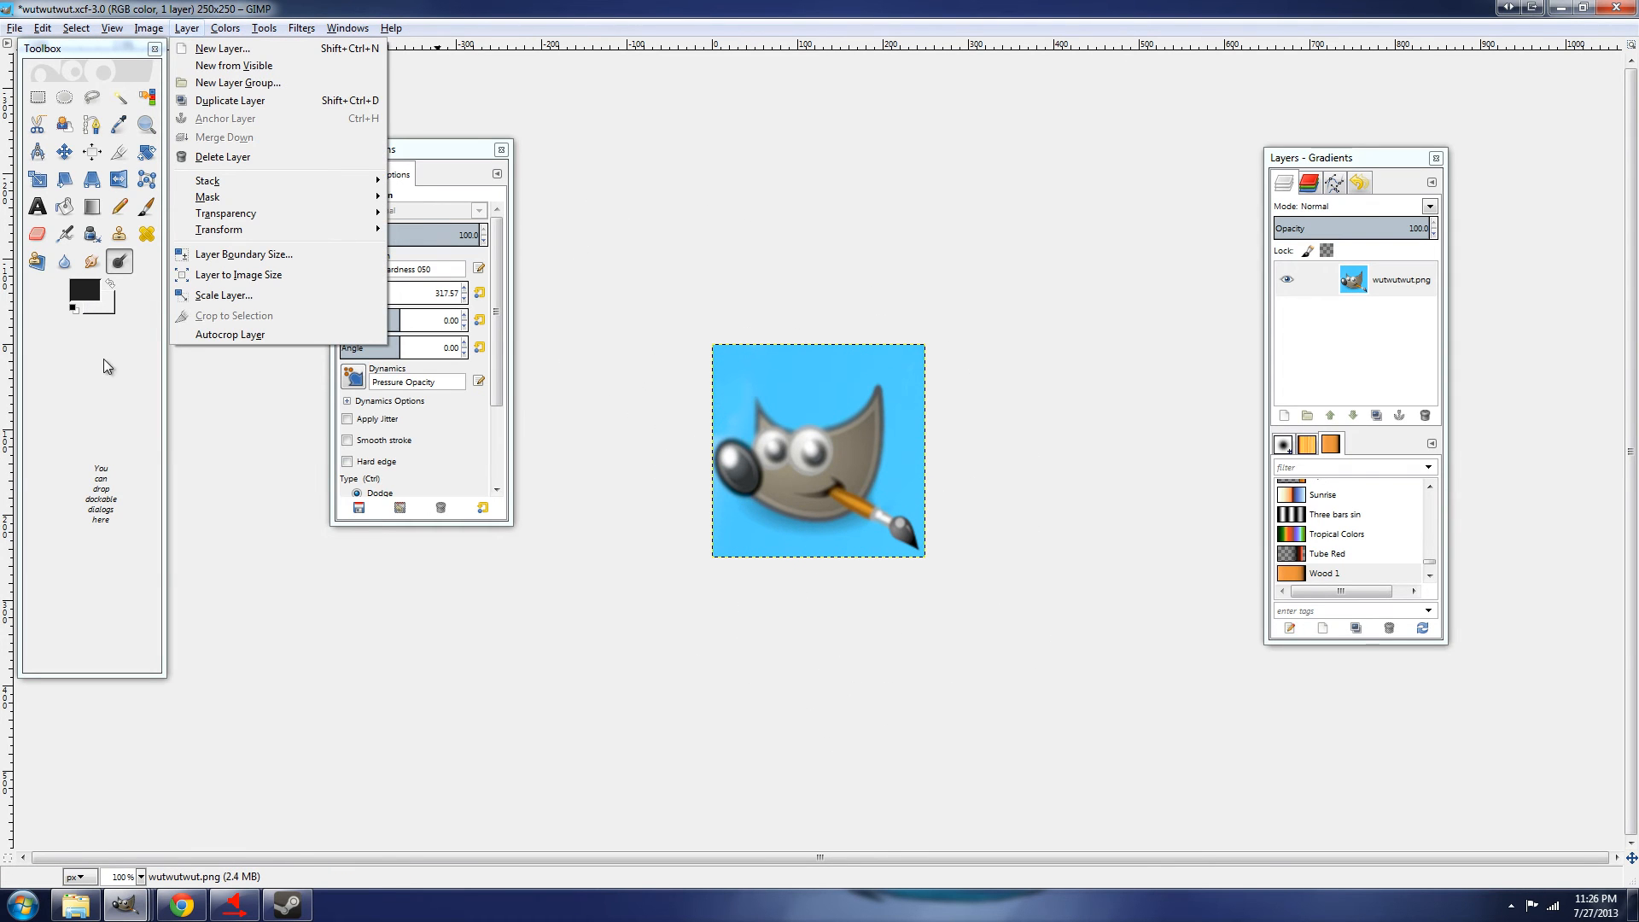
left_click(104, 359)
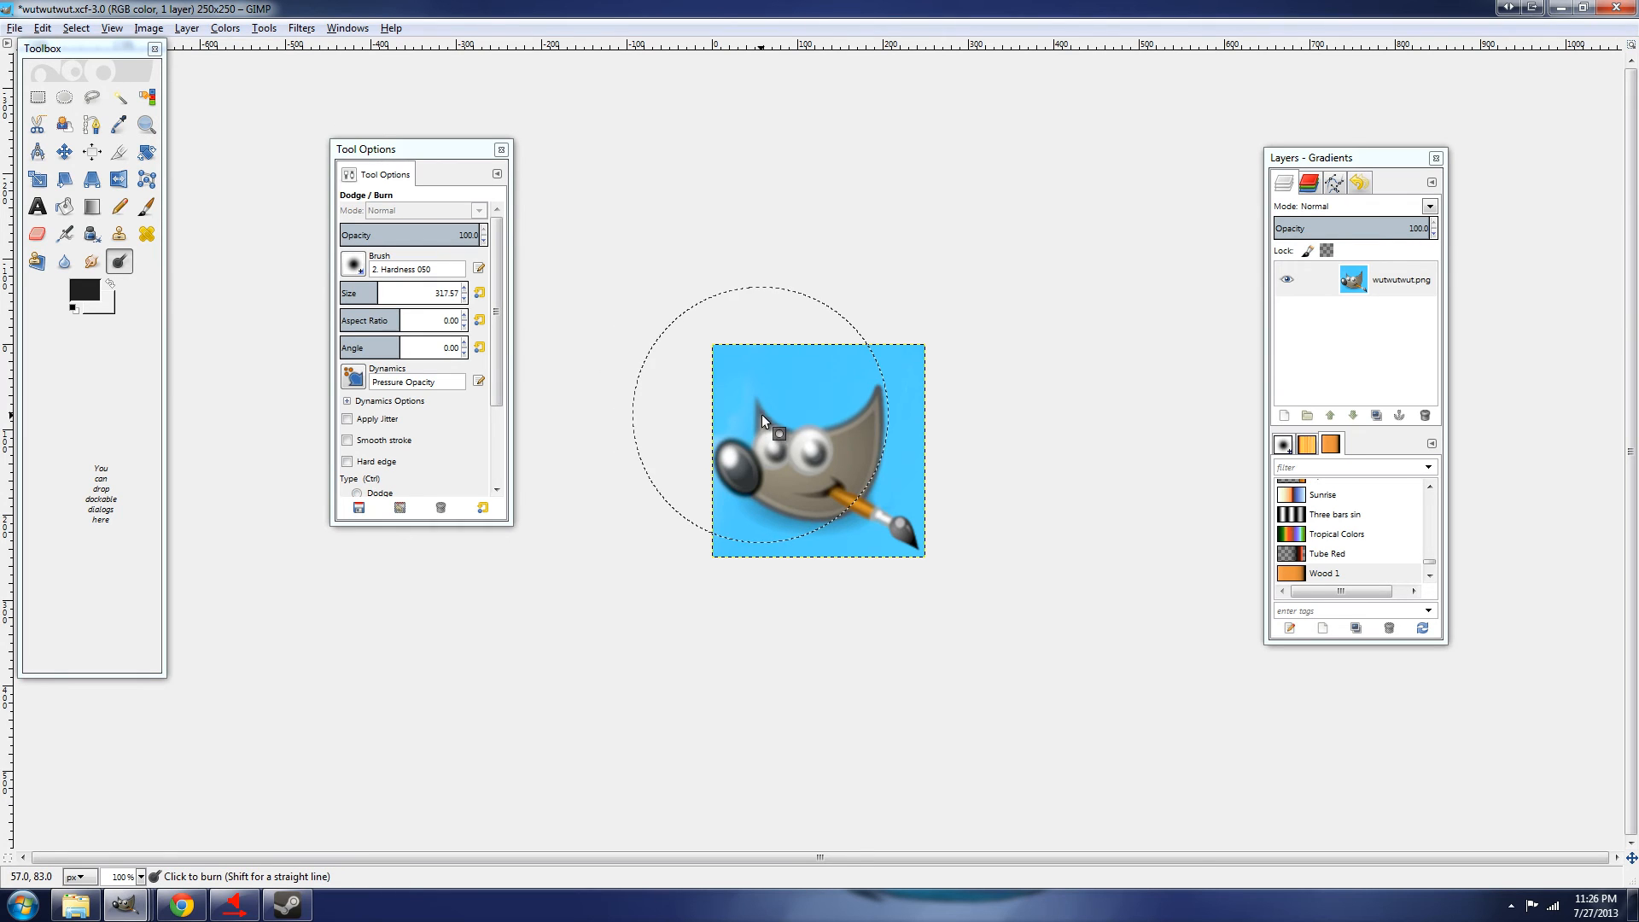
mouse_move(894, 464)
left_mouse_down()
mouse_move(906, 510)
mouse_move(782, 441)
left_mouse_up()
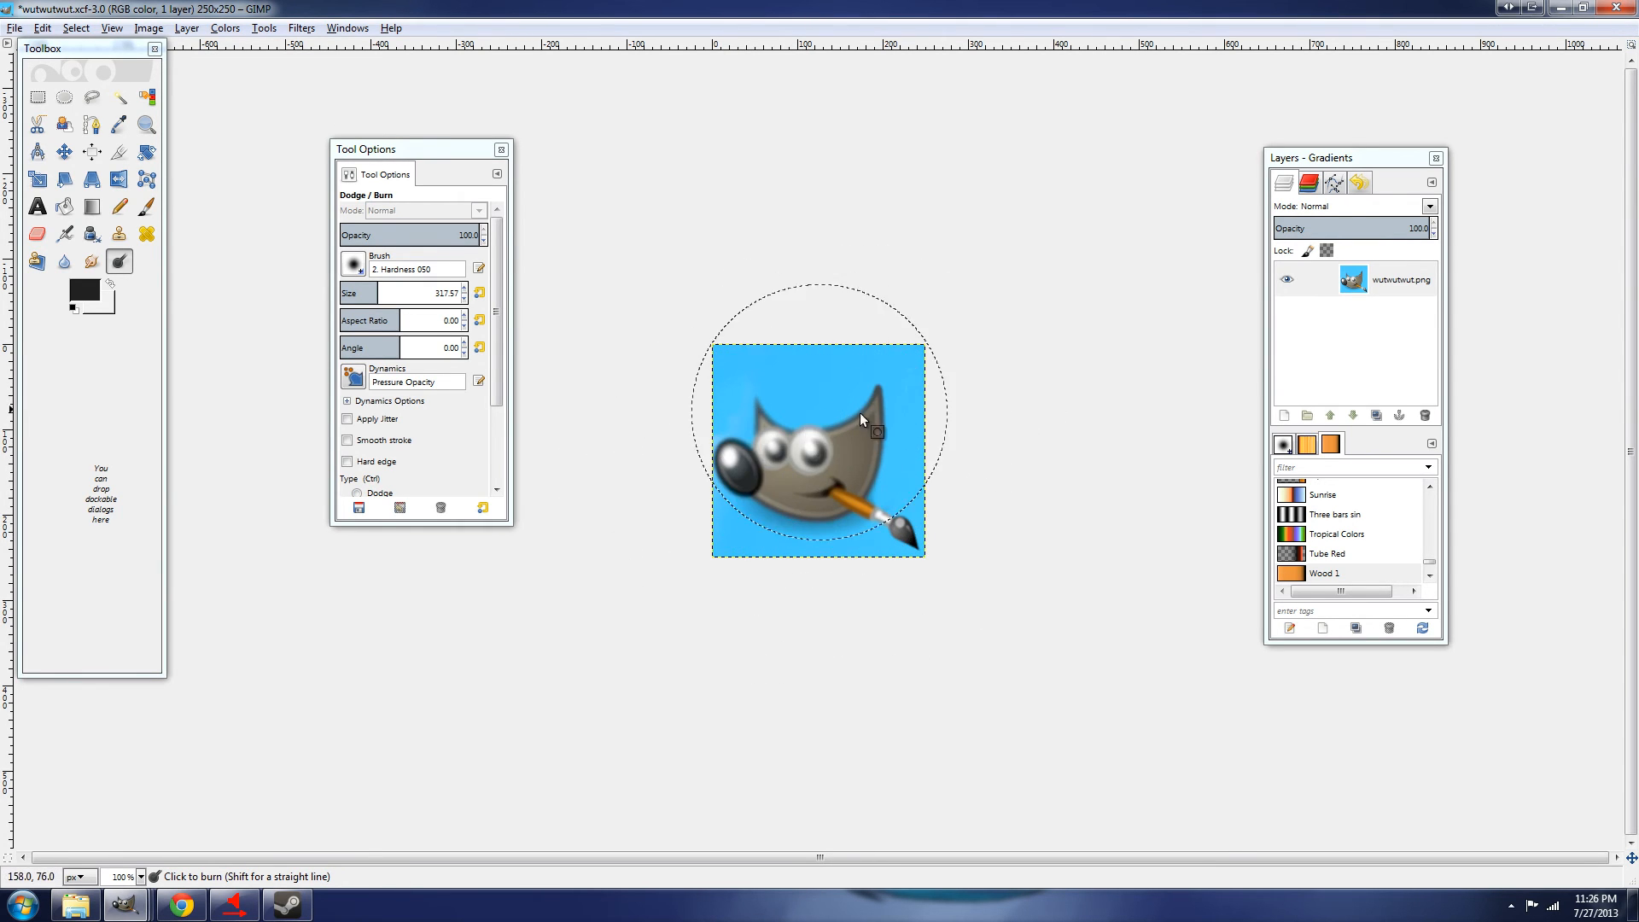
mouse_move(882, 448)
left_mouse_down()
mouse_move(831, 401)
mouse_move(785, 428)
mouse_move(833, 515)
mouse_move(786, 441)
mouse_move(814, 569)
mouse_move(802, 434)
mouse_move(842, 389)
mouse_move(758, 421)
mouse_move(847, 500)
mouse_move(858, 416)
mouse_move(809, 452)
mouse_move(744, 459)
left_mouse_up()
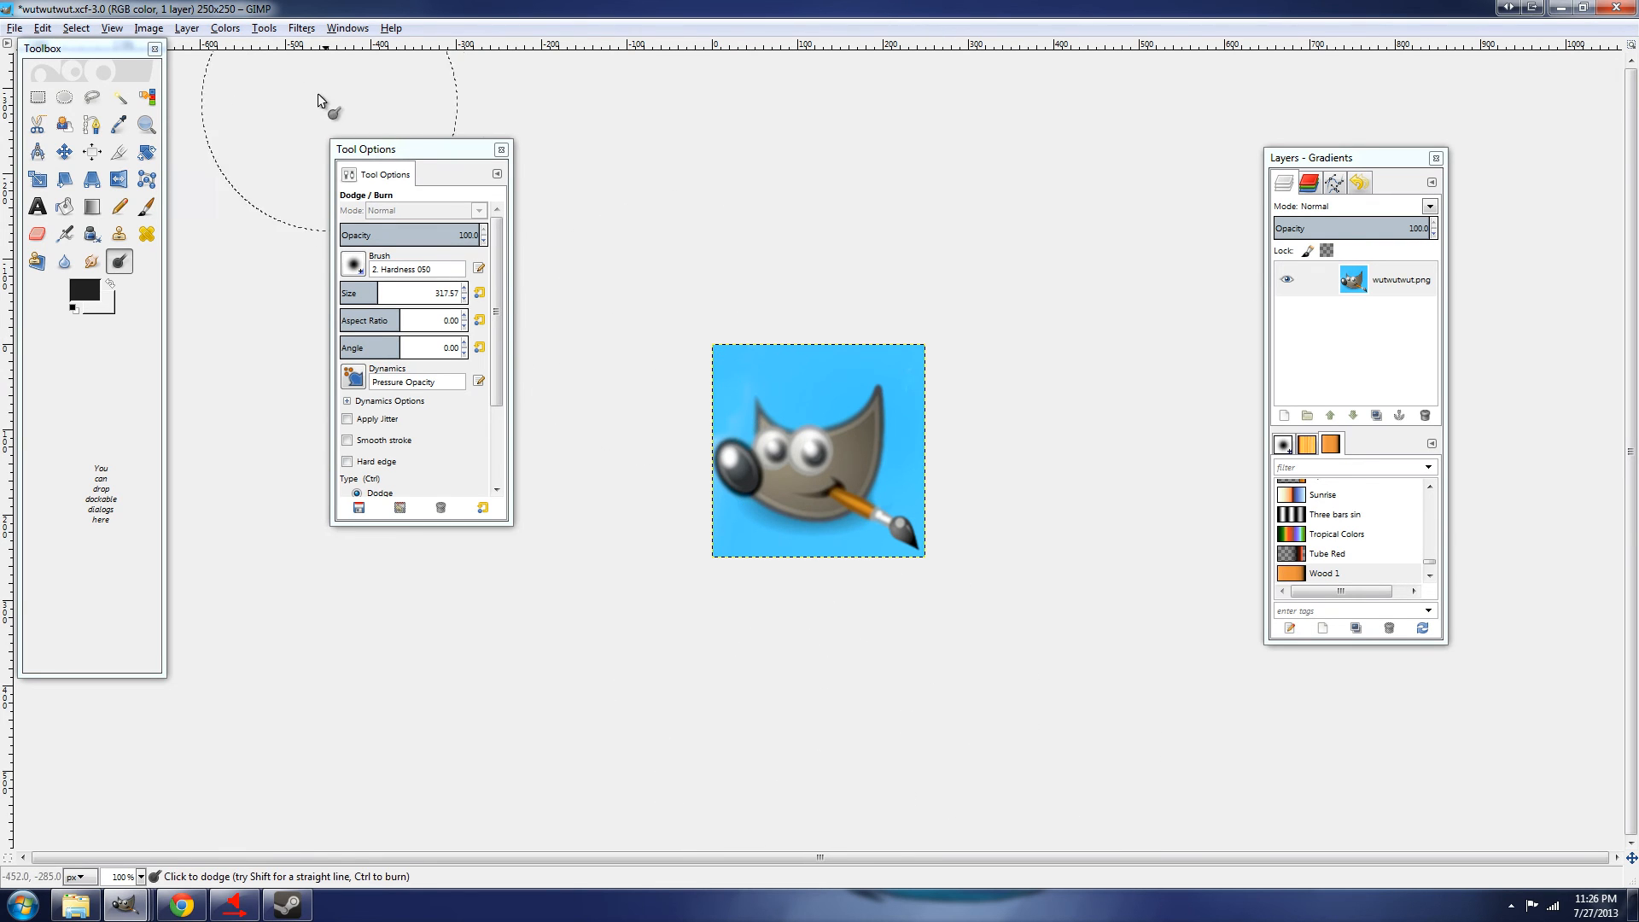
Look through the available window, filter and tool commands
left_click(303, 28)
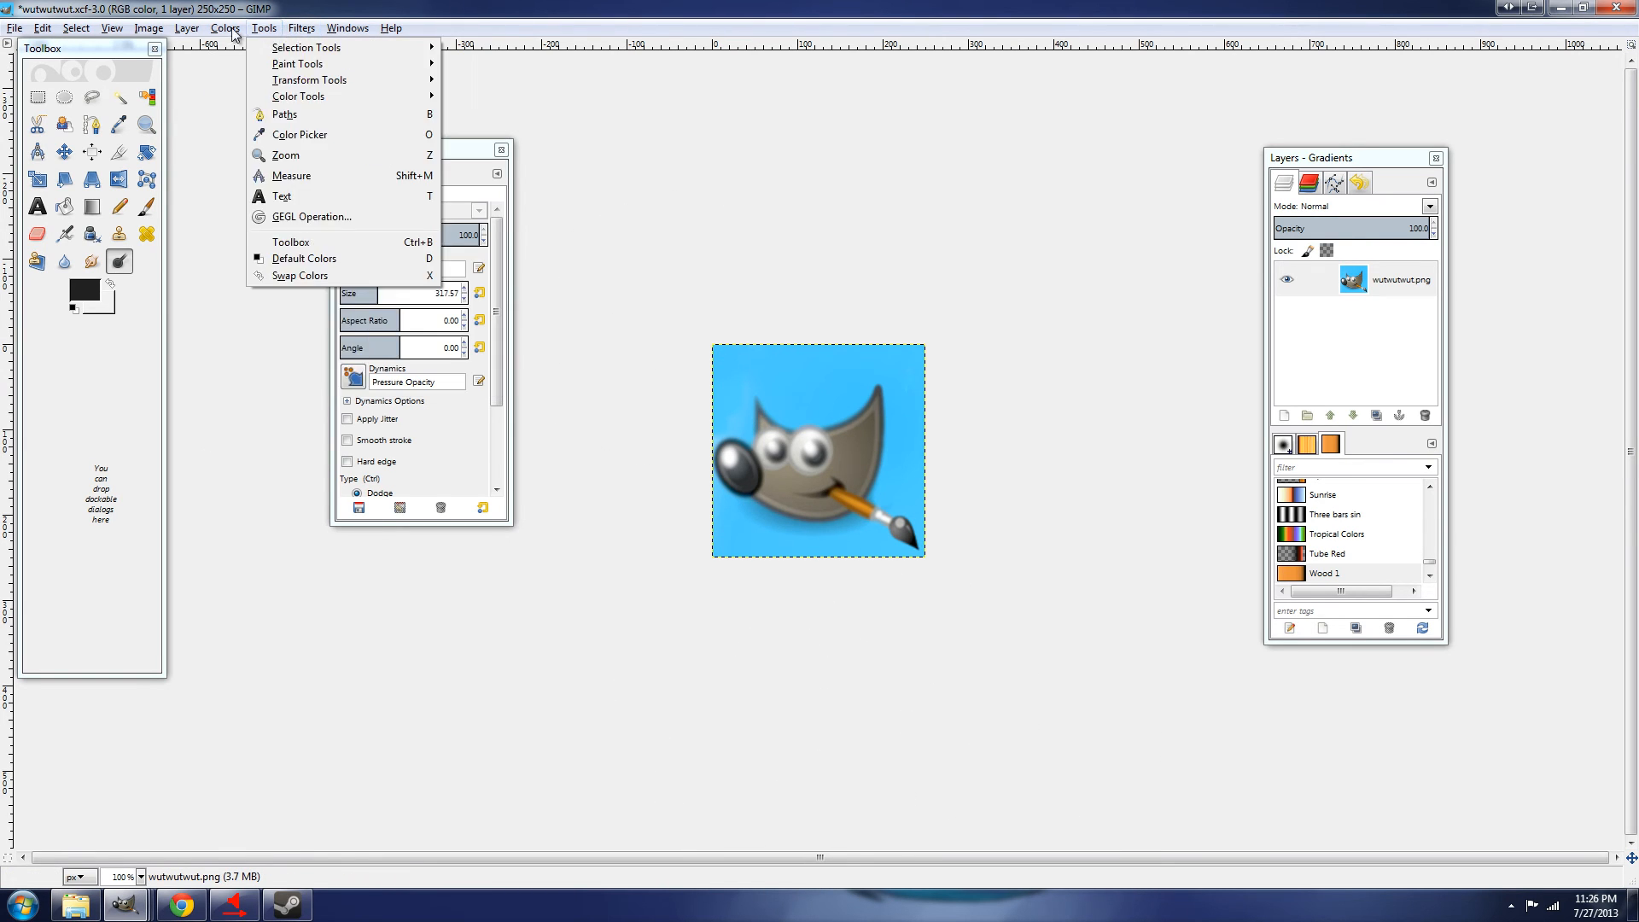
left_click(111, 57)
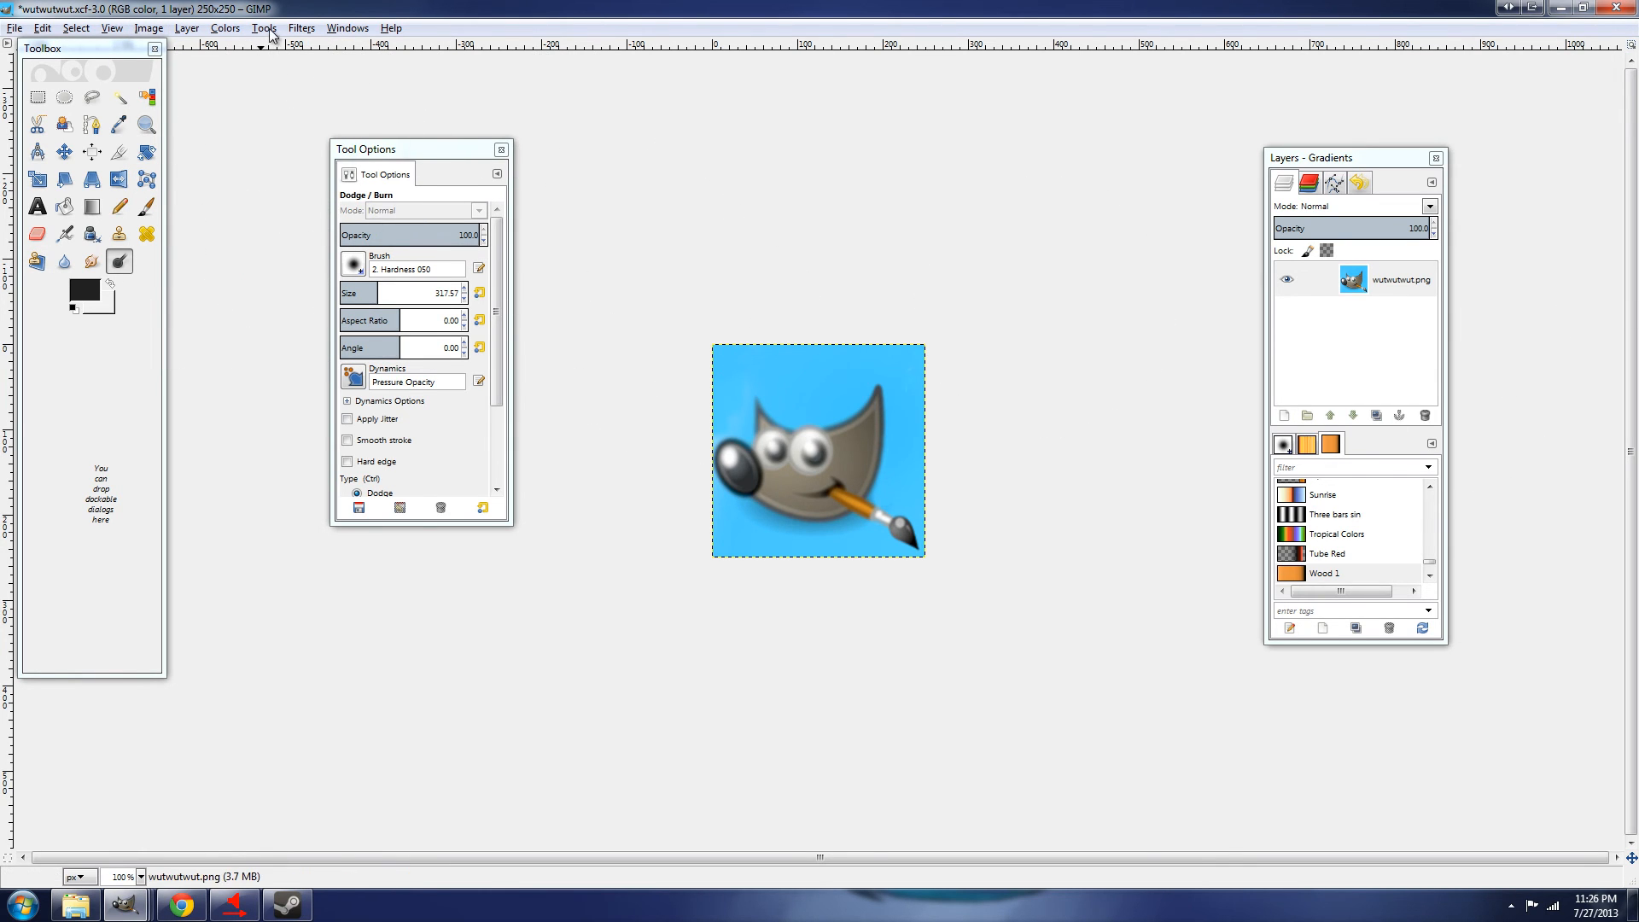
left_click(345, 28)
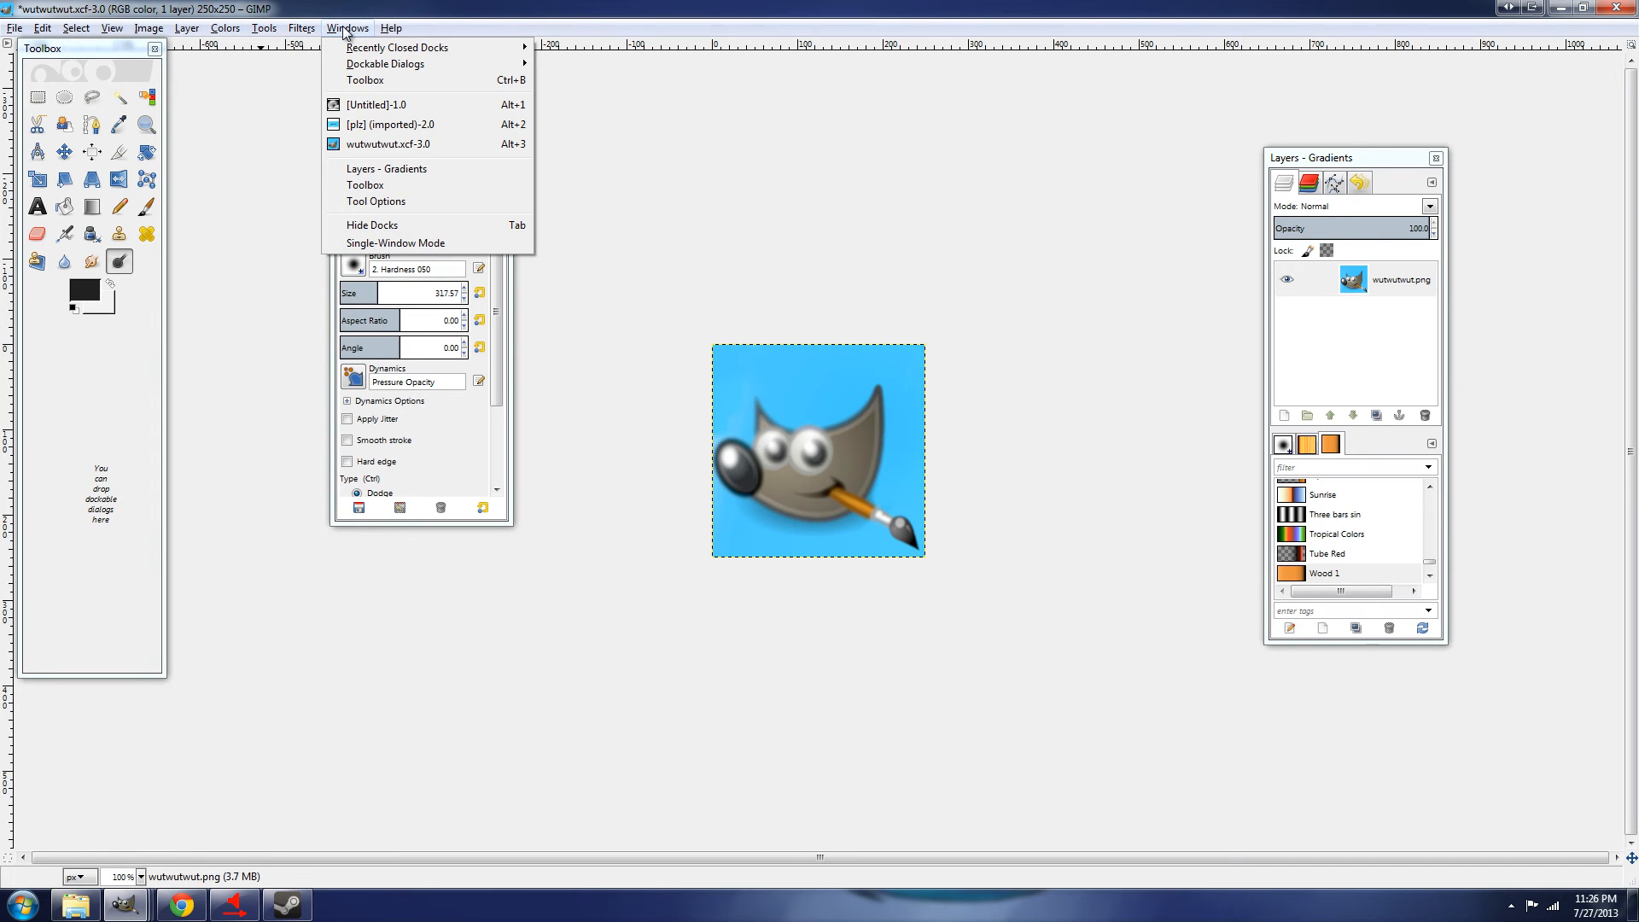
mouse_move(373, 69)
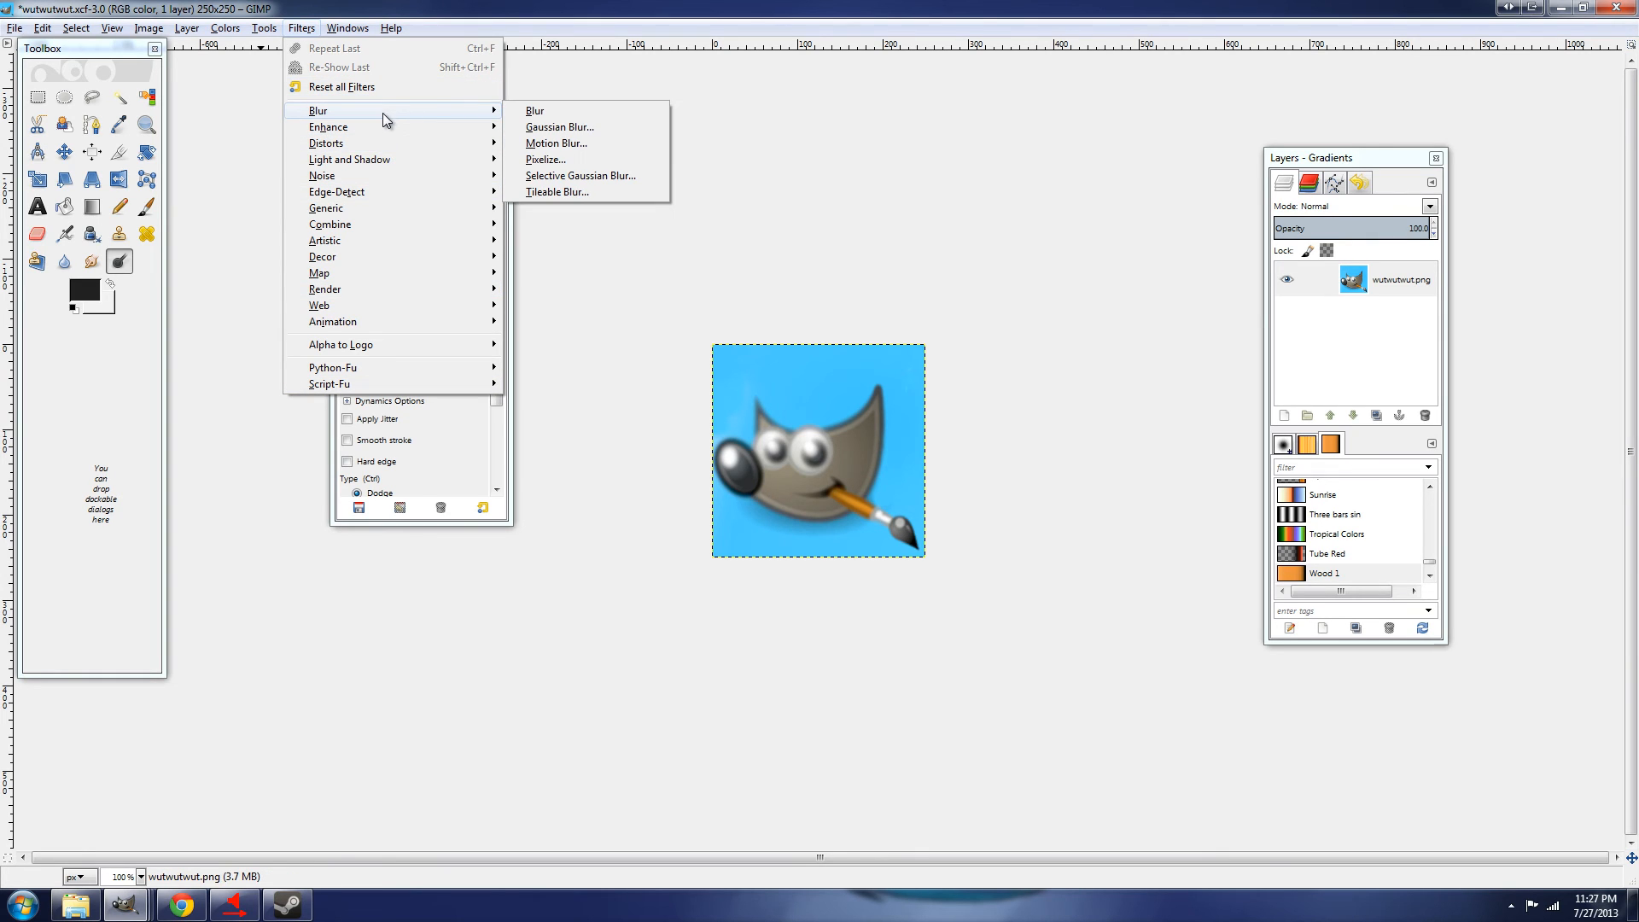
mouse_move(397, 121)
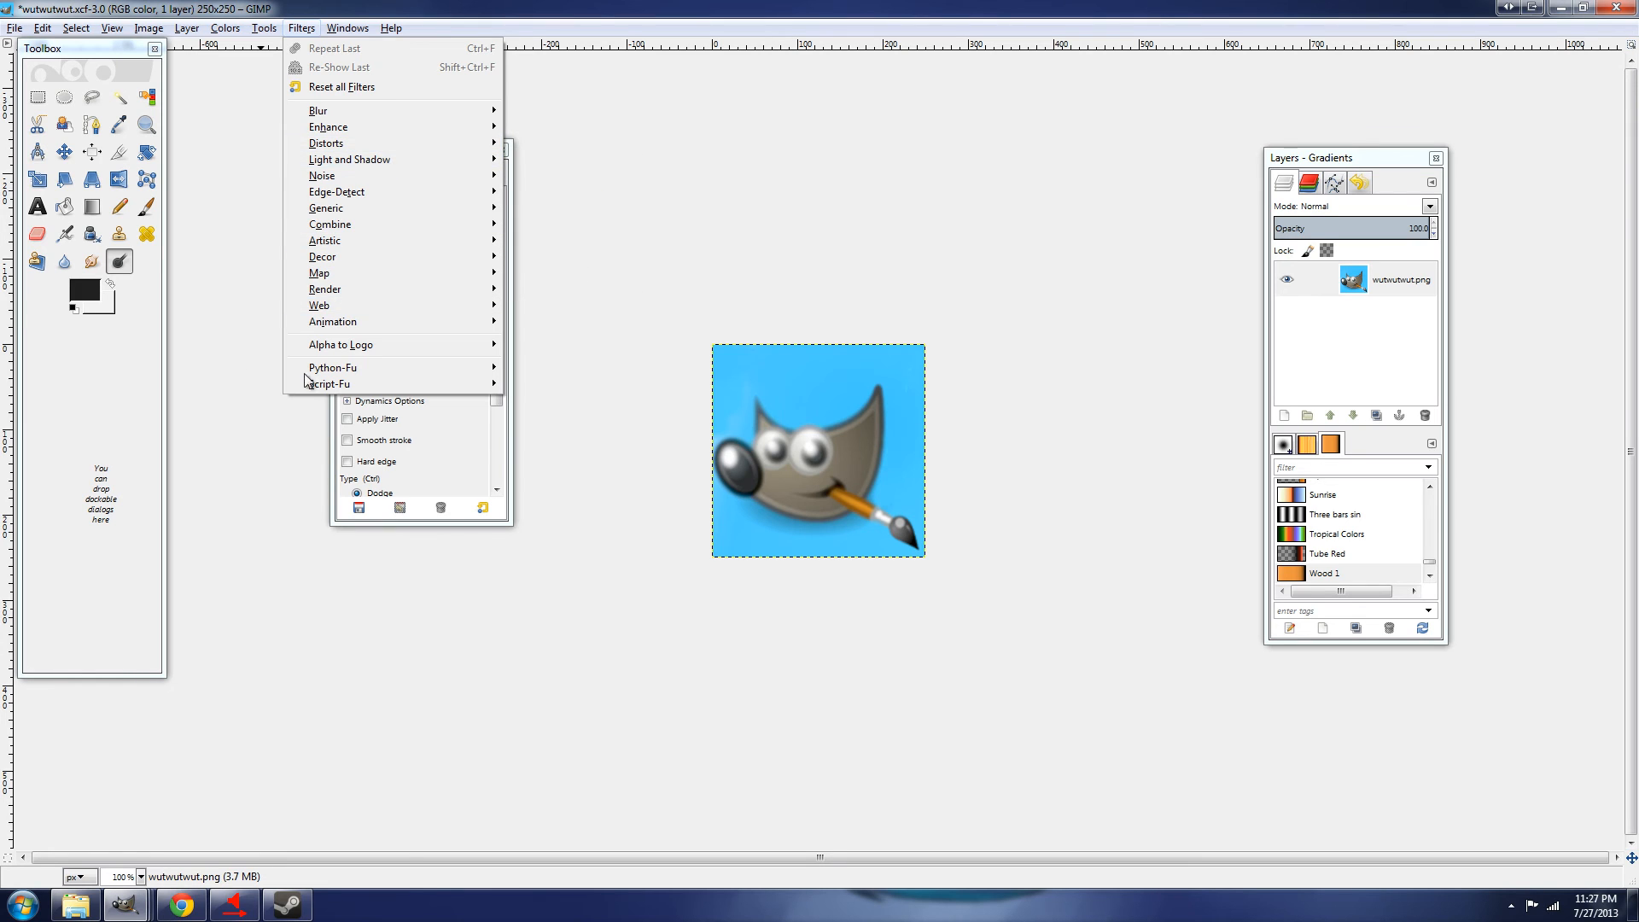
mouse_move(267, 31)
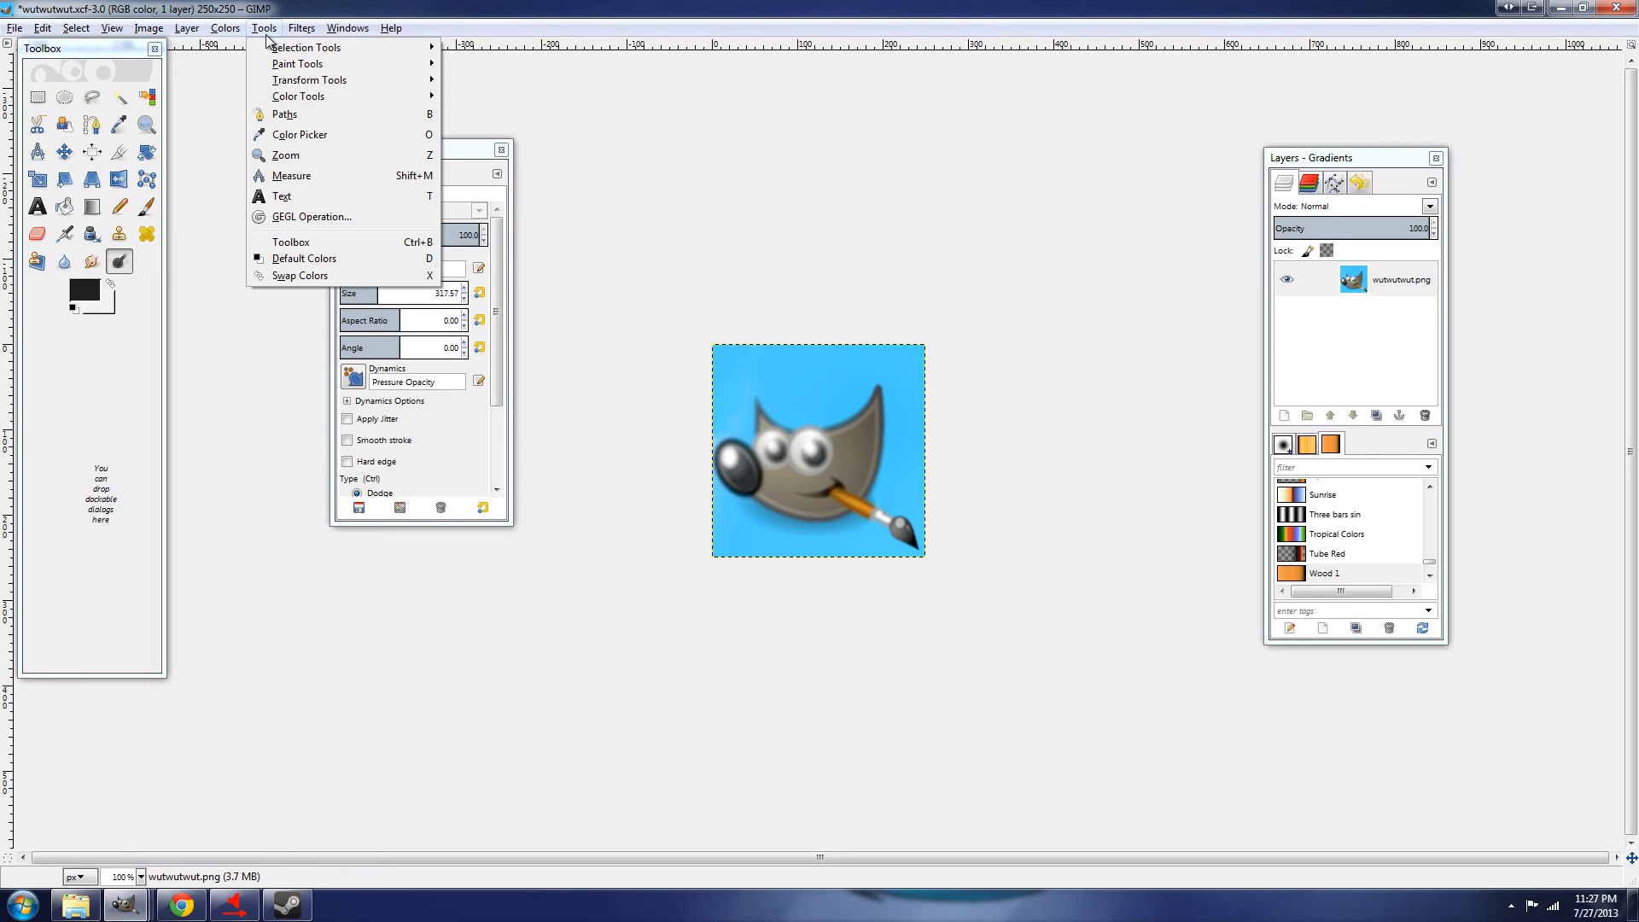
mouse_move(303, 69)
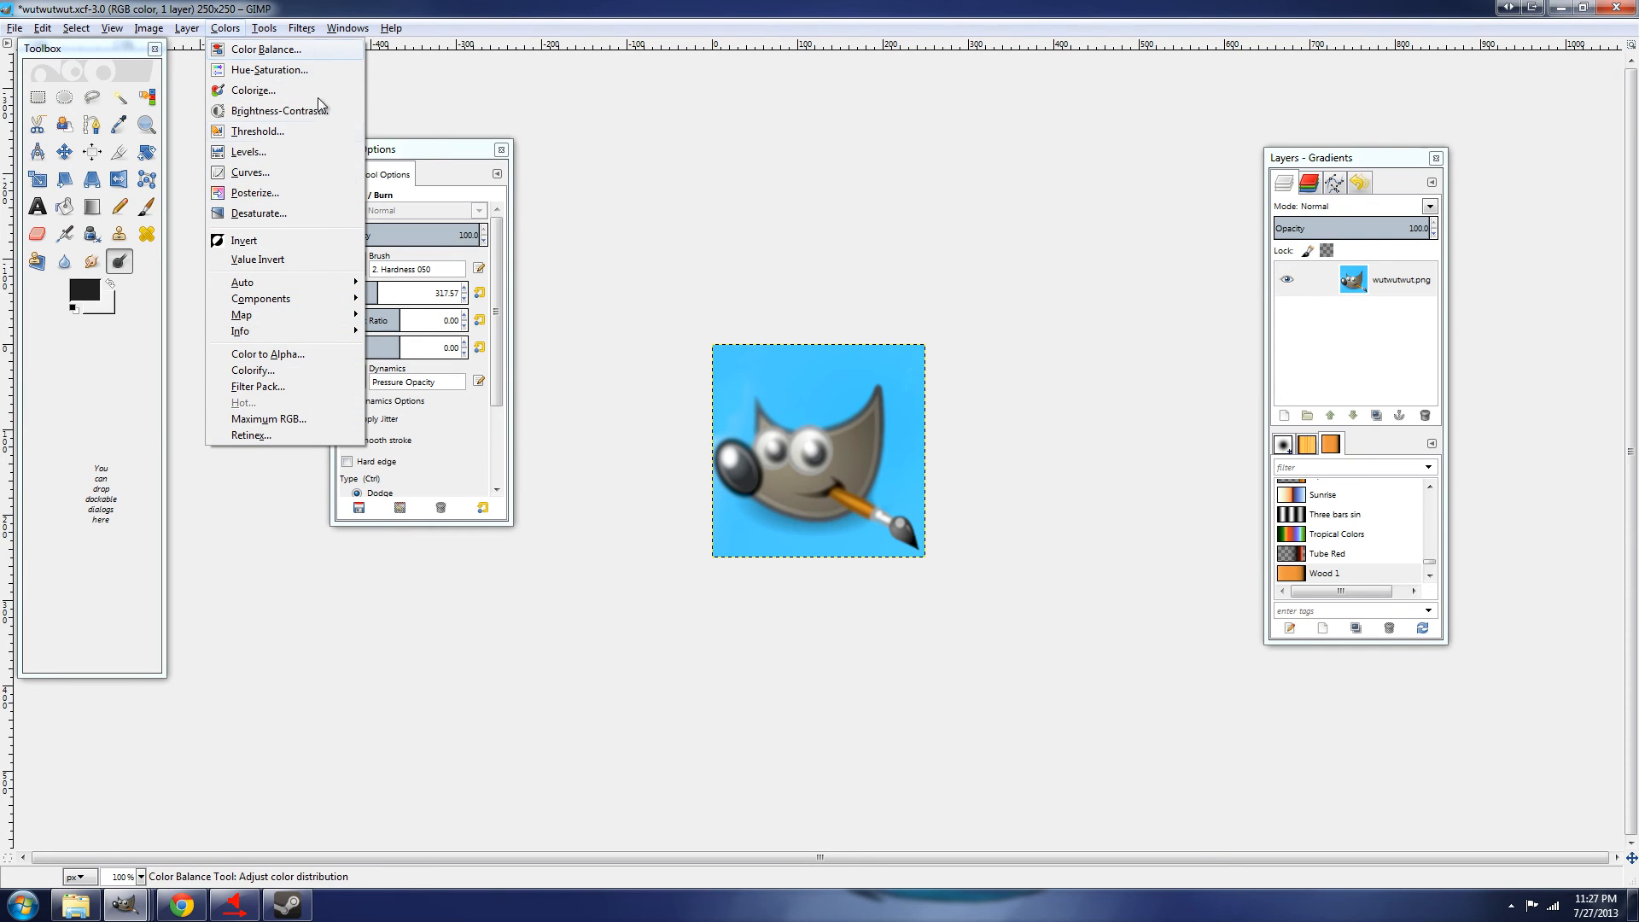
Try Color Balance on the midtones with the Cyan–Red level at 100 and at -90, and cancel the adjustment
left_click(319, 48)
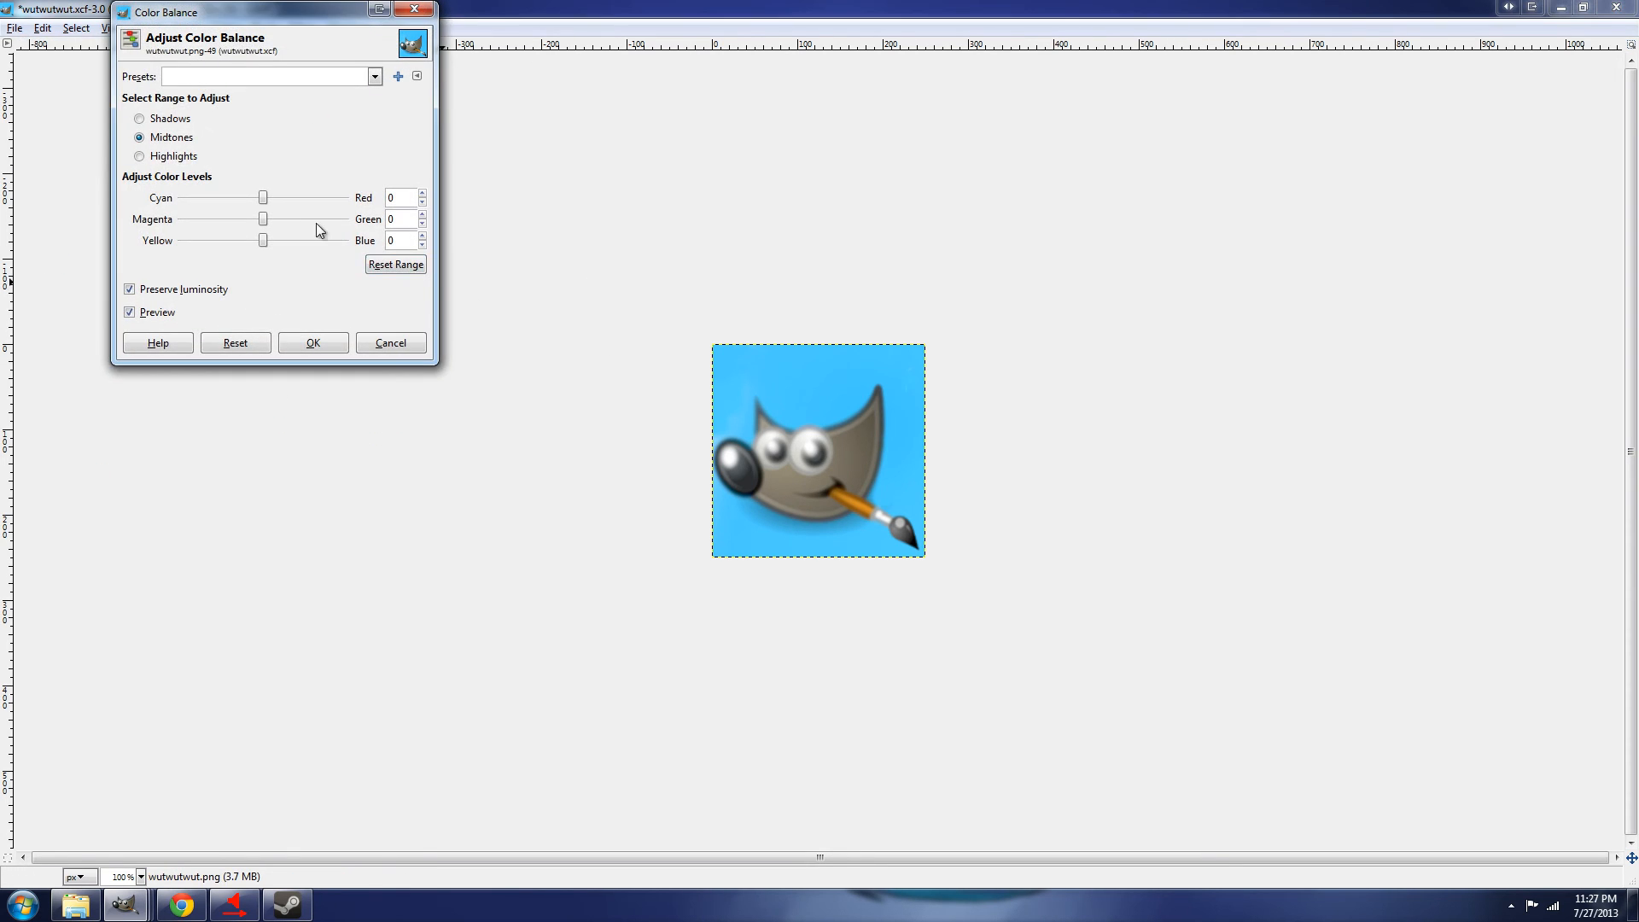
left_click_drag(265, 197, 435, 208)
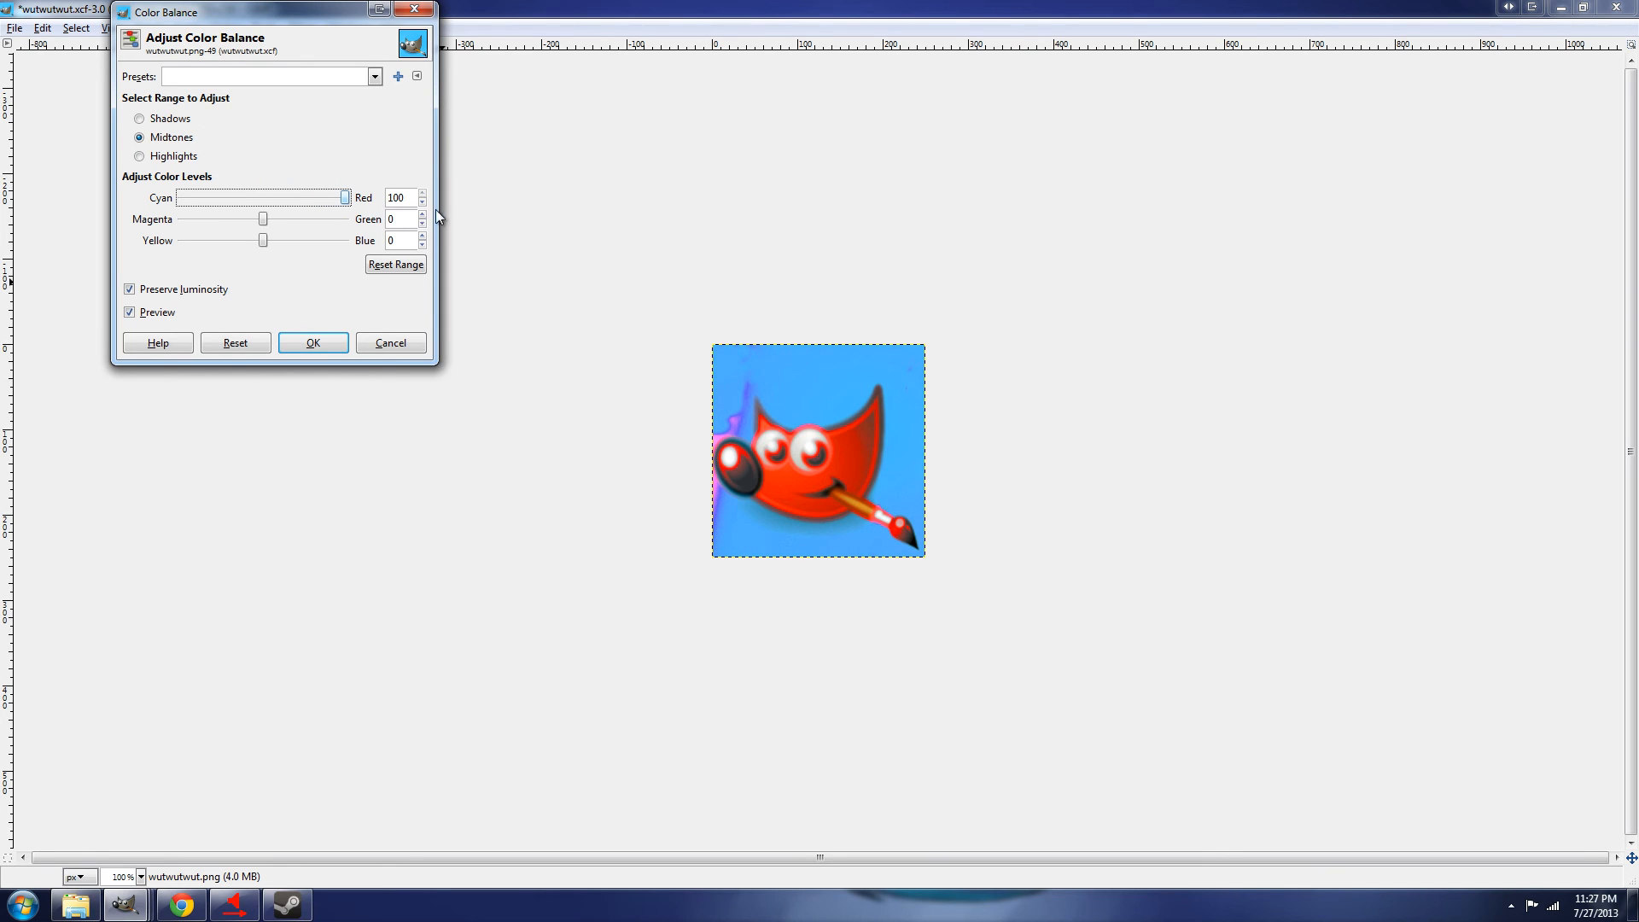
left_click_drag(316, 206, 188, 207)
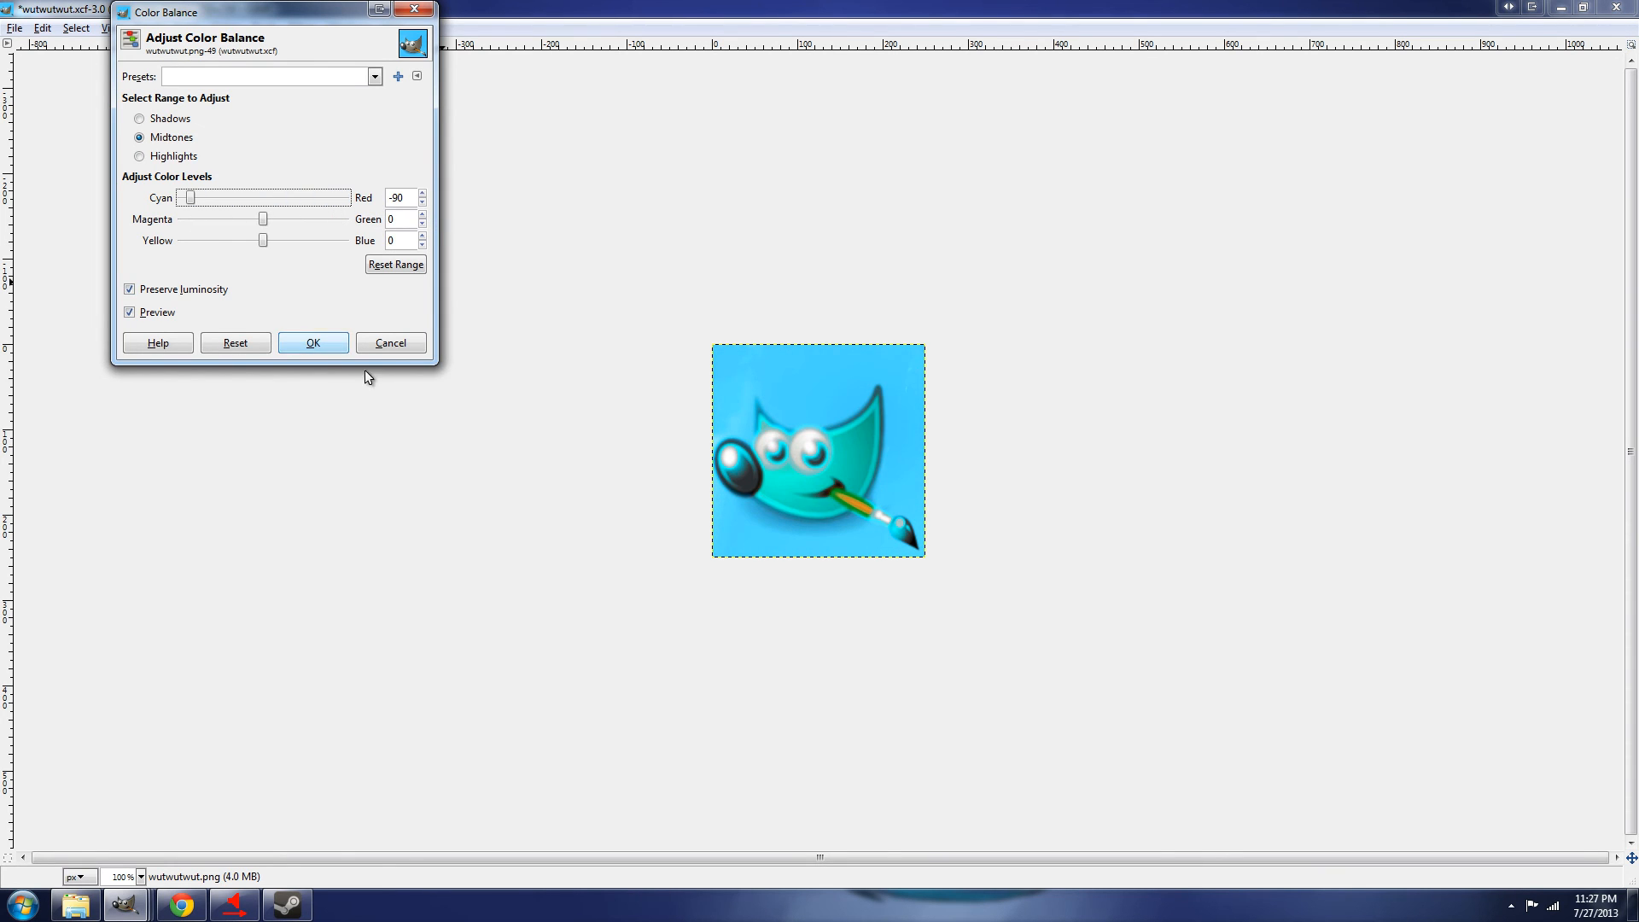
left_click(404, 345)
Look through the layer commands, including the context options in the layer list of the mascot image
left_click(225, 28)
mouse_move(201, 32)
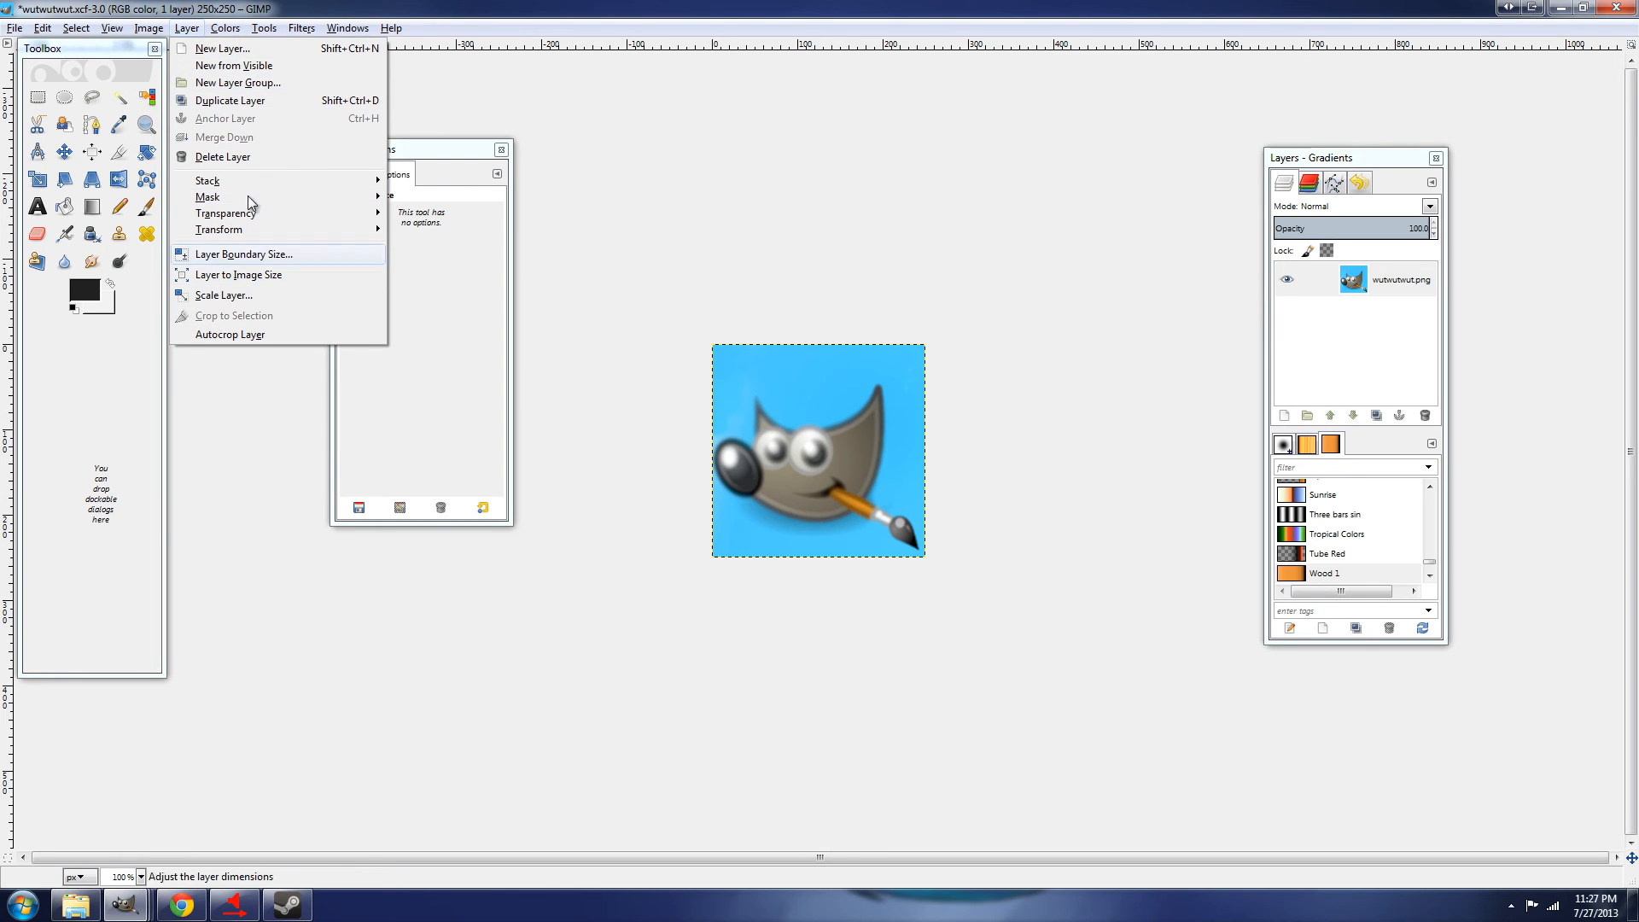
left_click(1325, 247)
right_click(1353, 336)
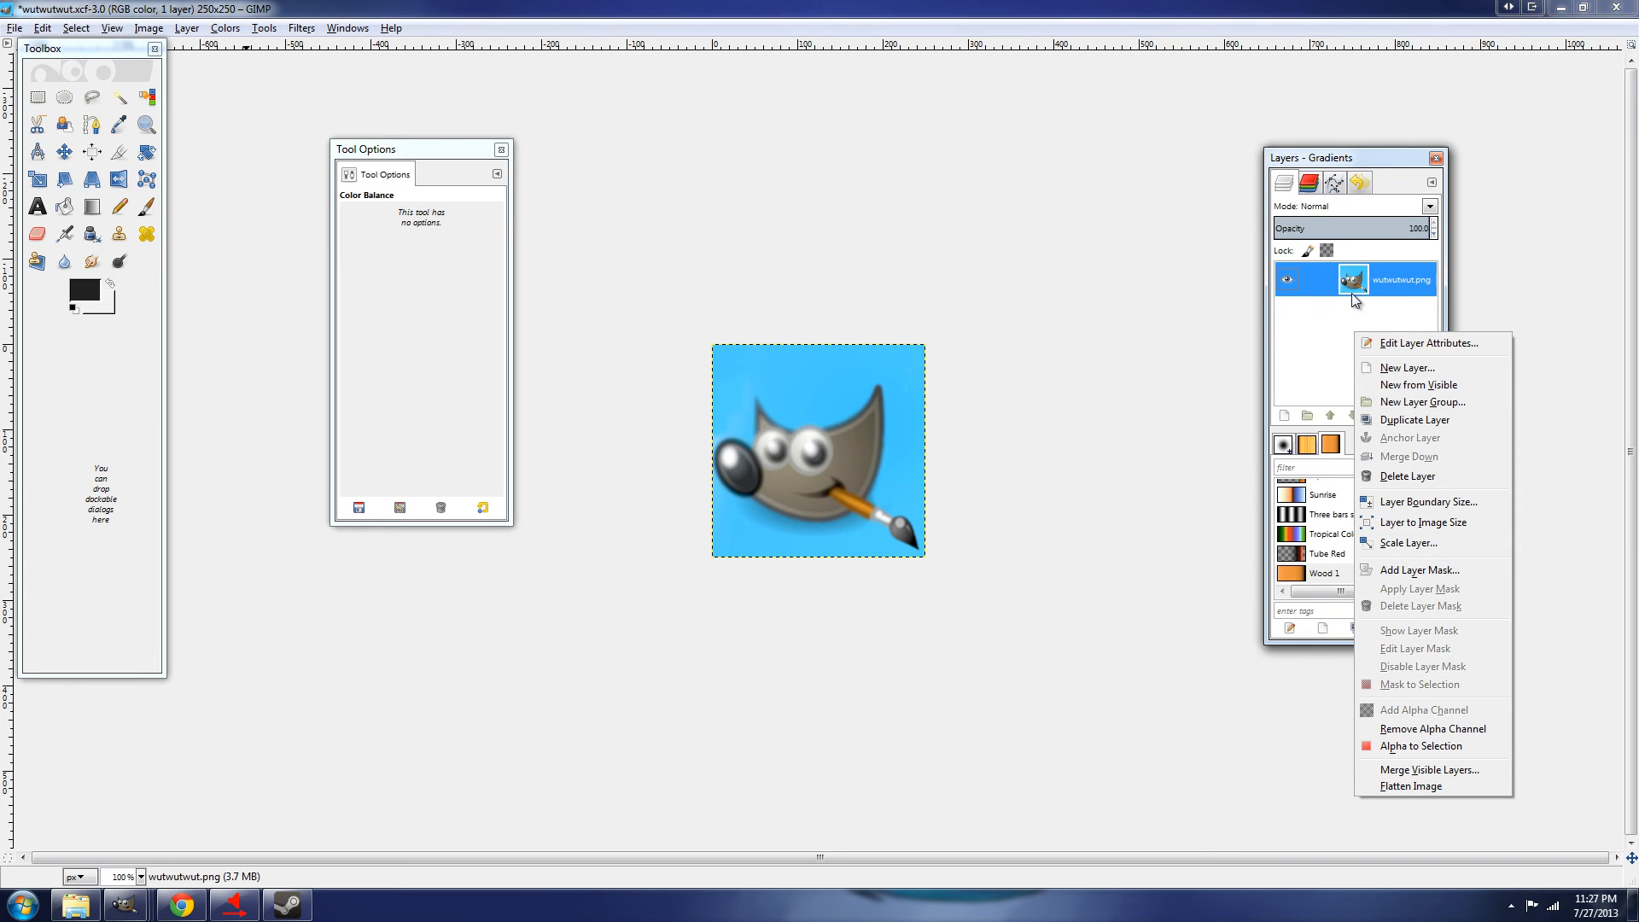
left_click(159, 34)
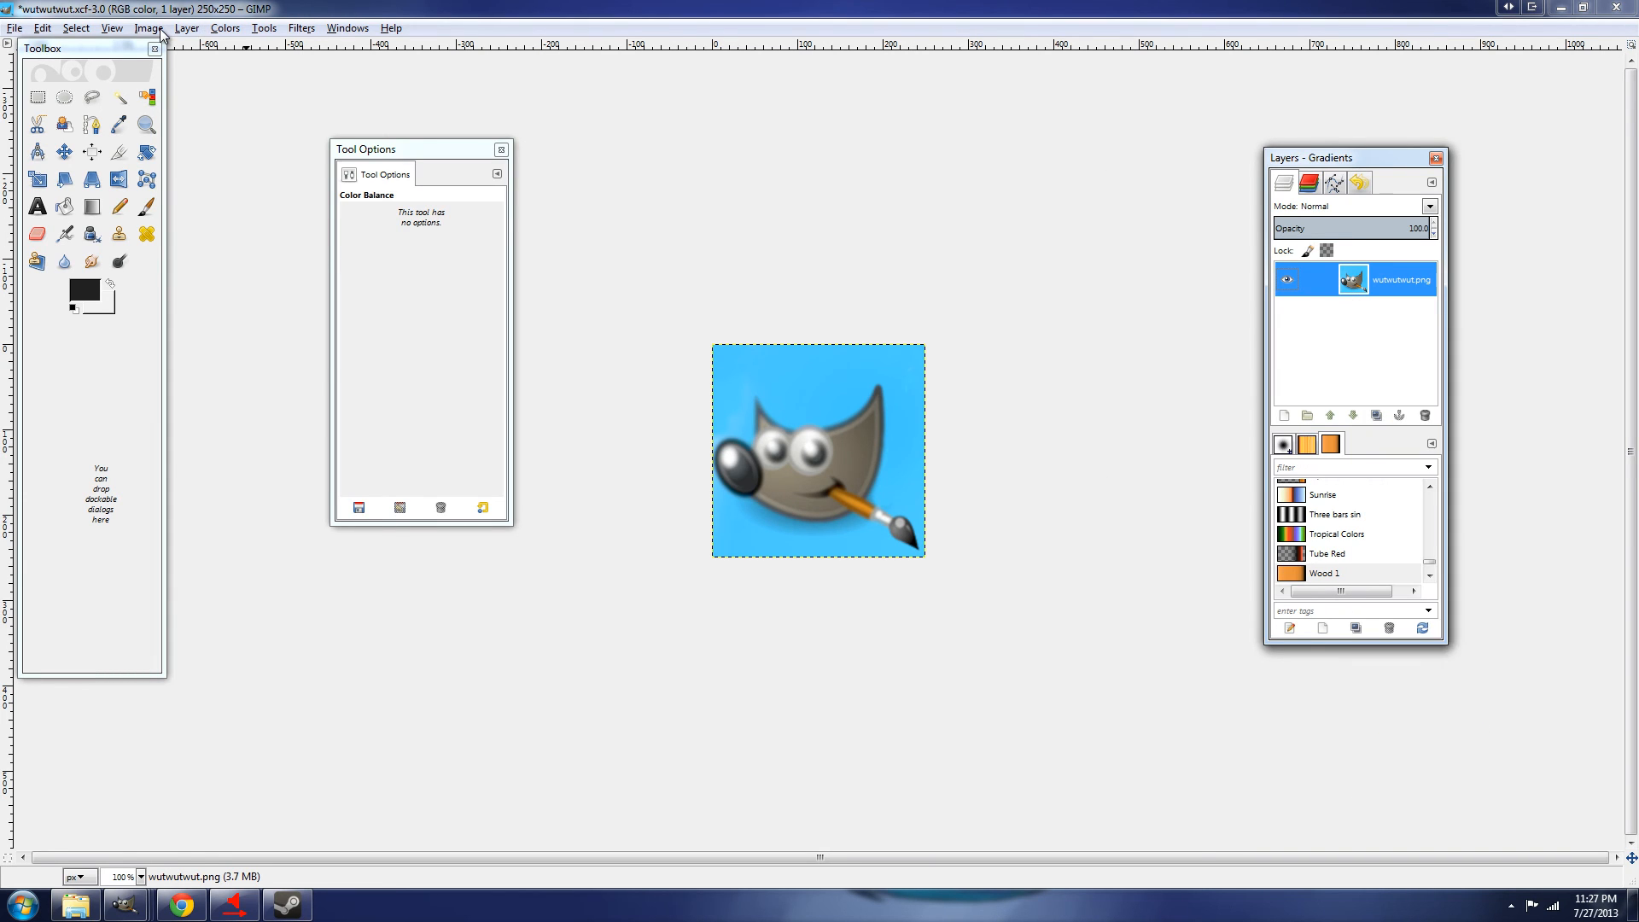
left_click(186, 29)
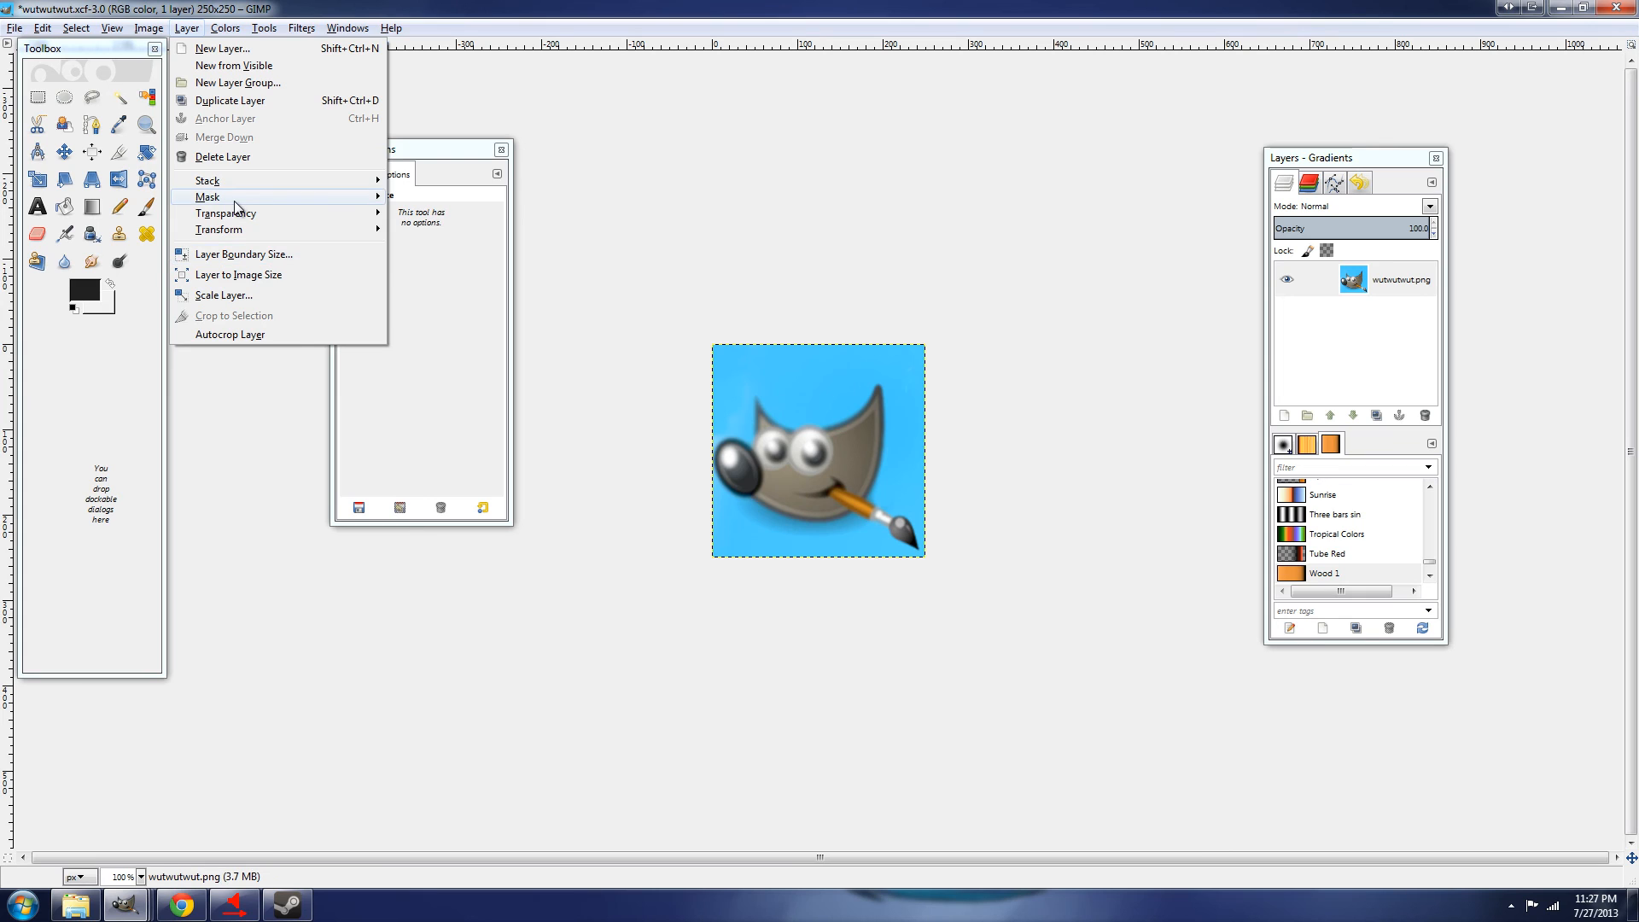
Try inverting the selection on the mascot image, look through the image and view commands, and clear the selection
mouse_move(132, 25)
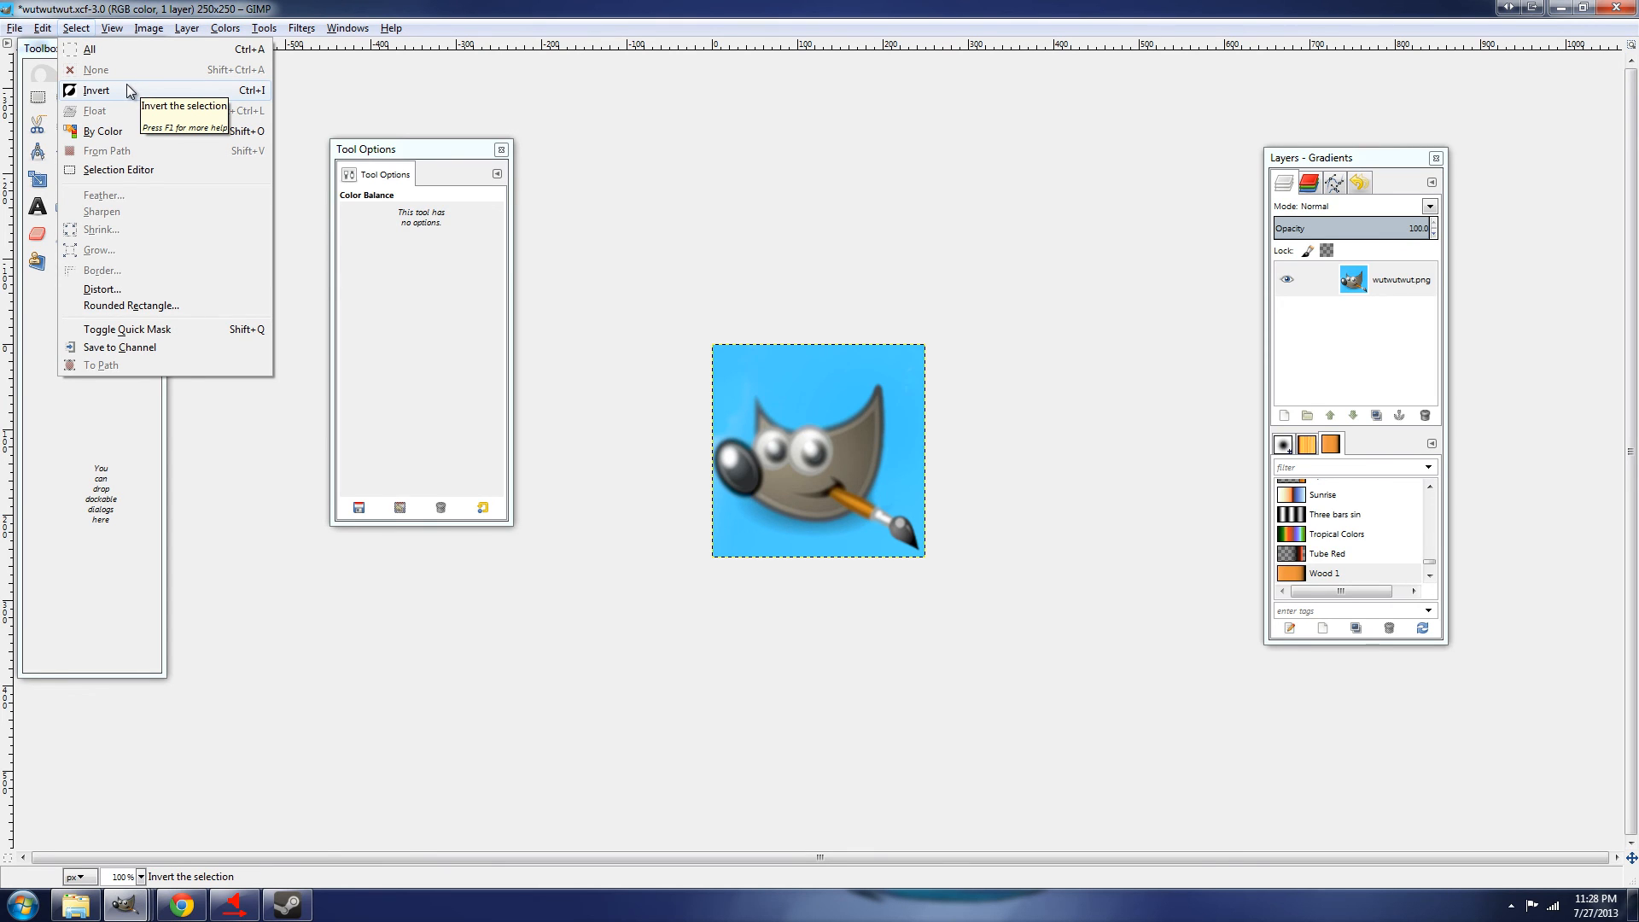
left_click(128, 91)
left_click(137, 31)
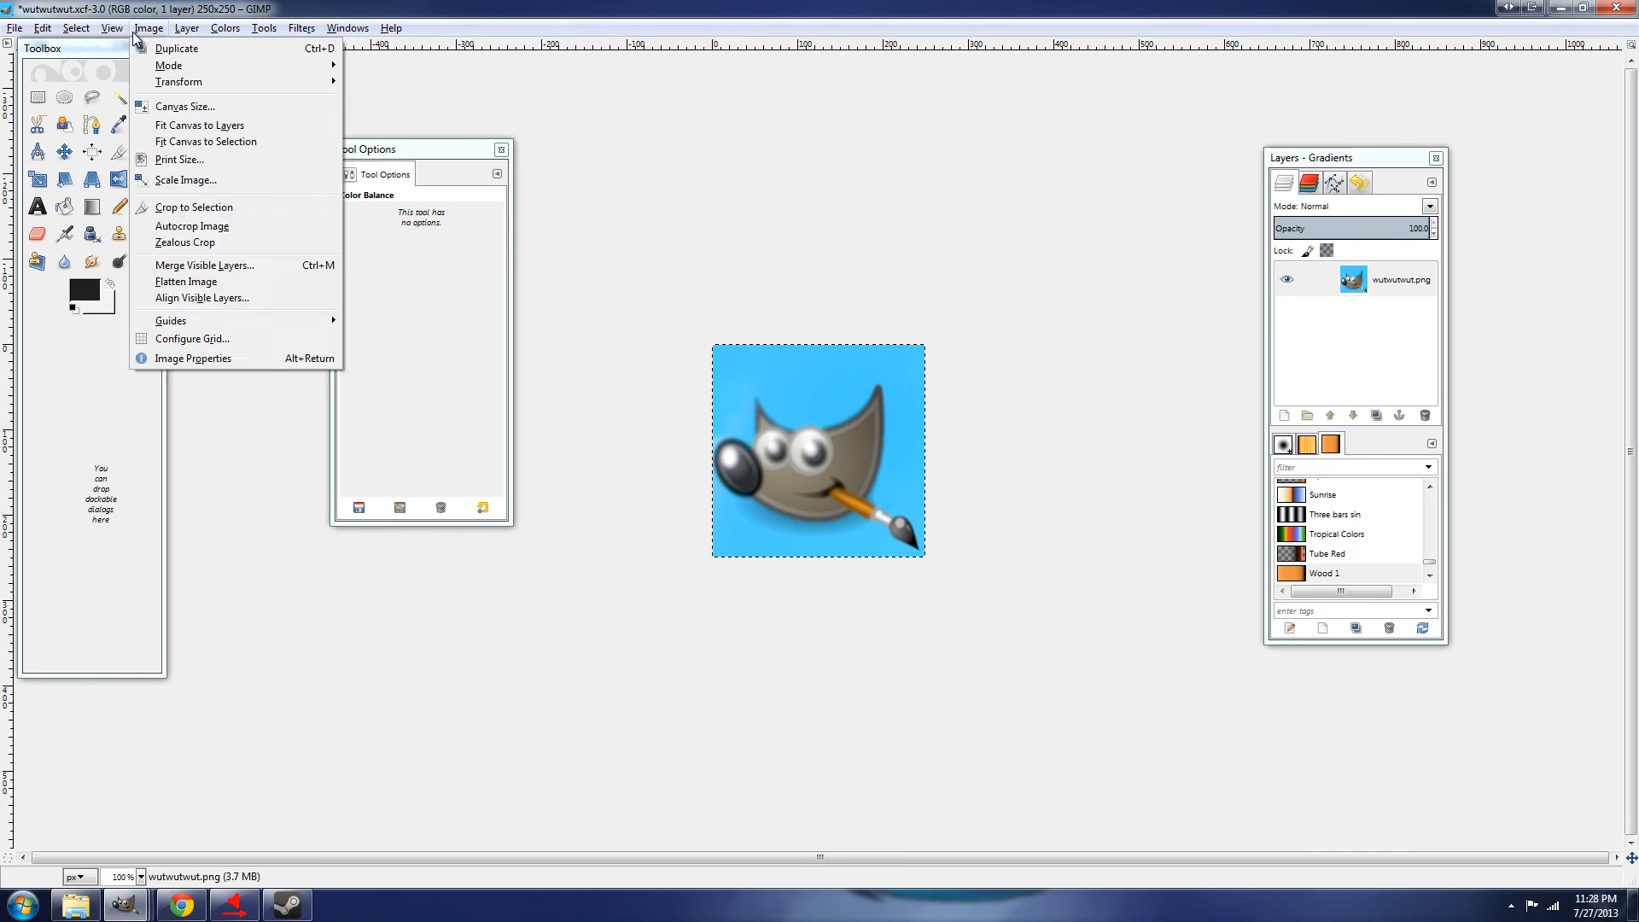
mouse_move(128, 36)
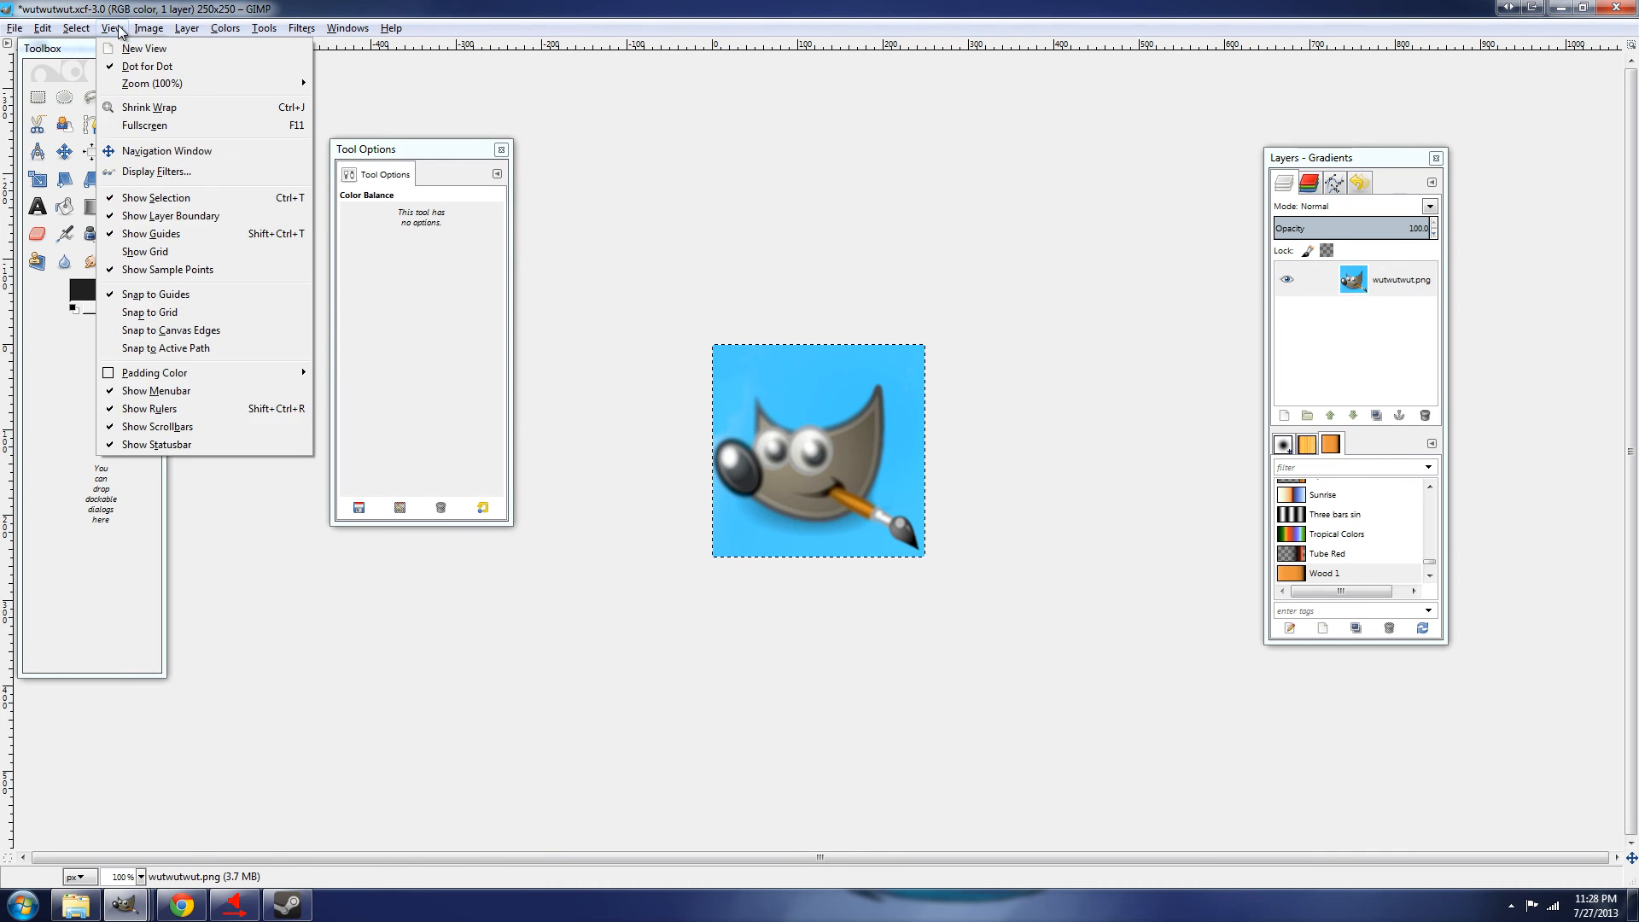
mouse_move(76, 31)
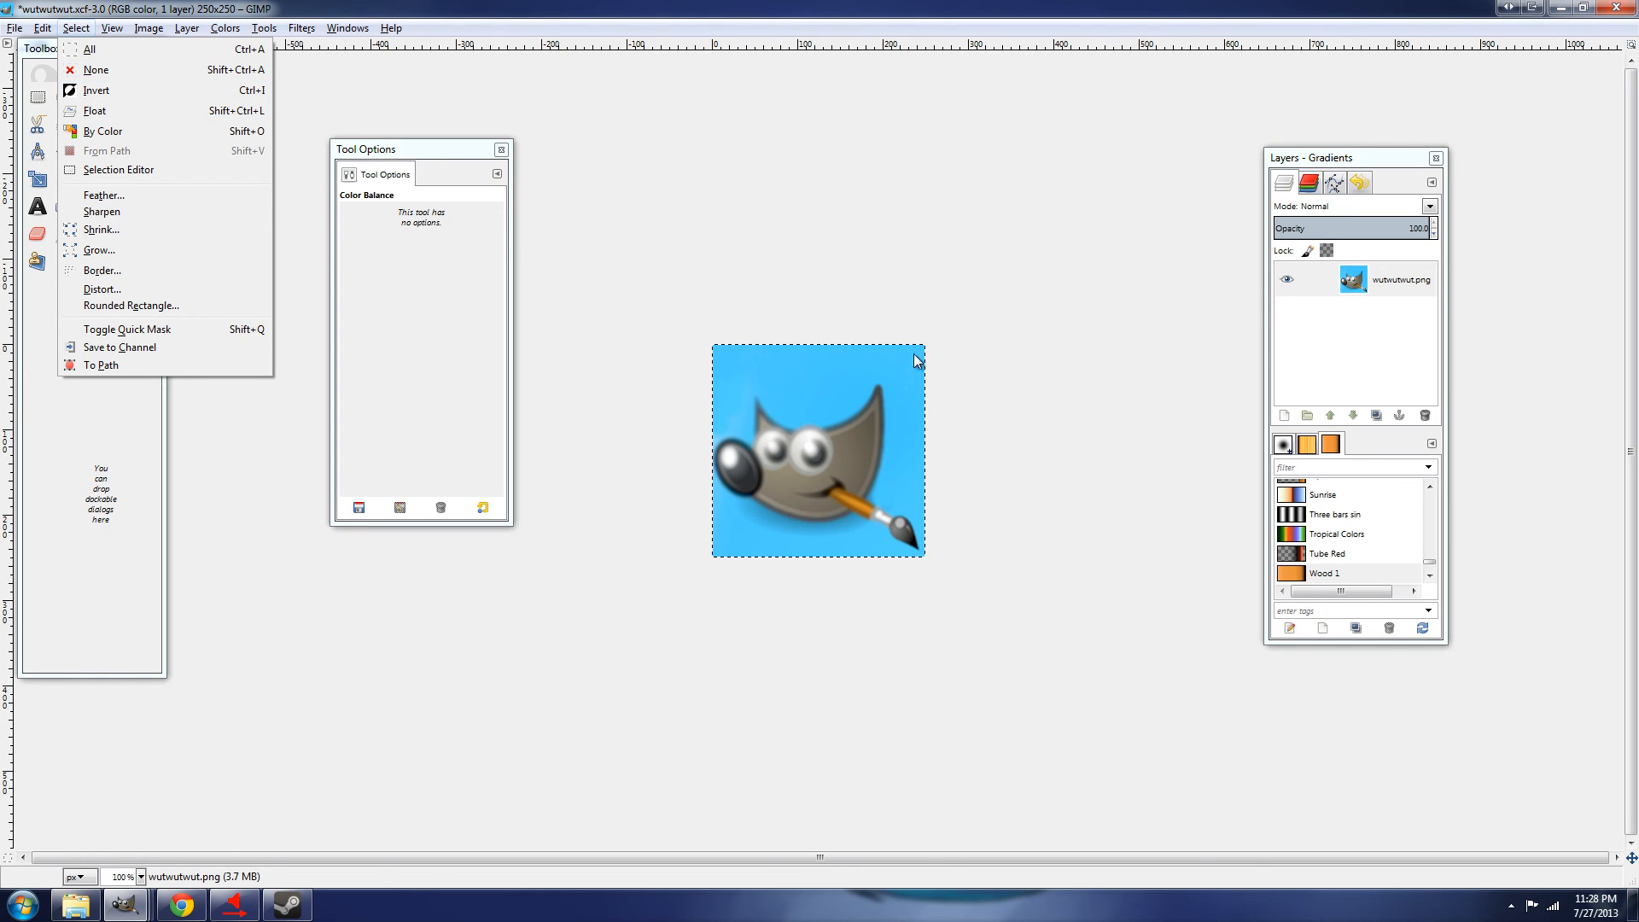
left_click(125, 72)
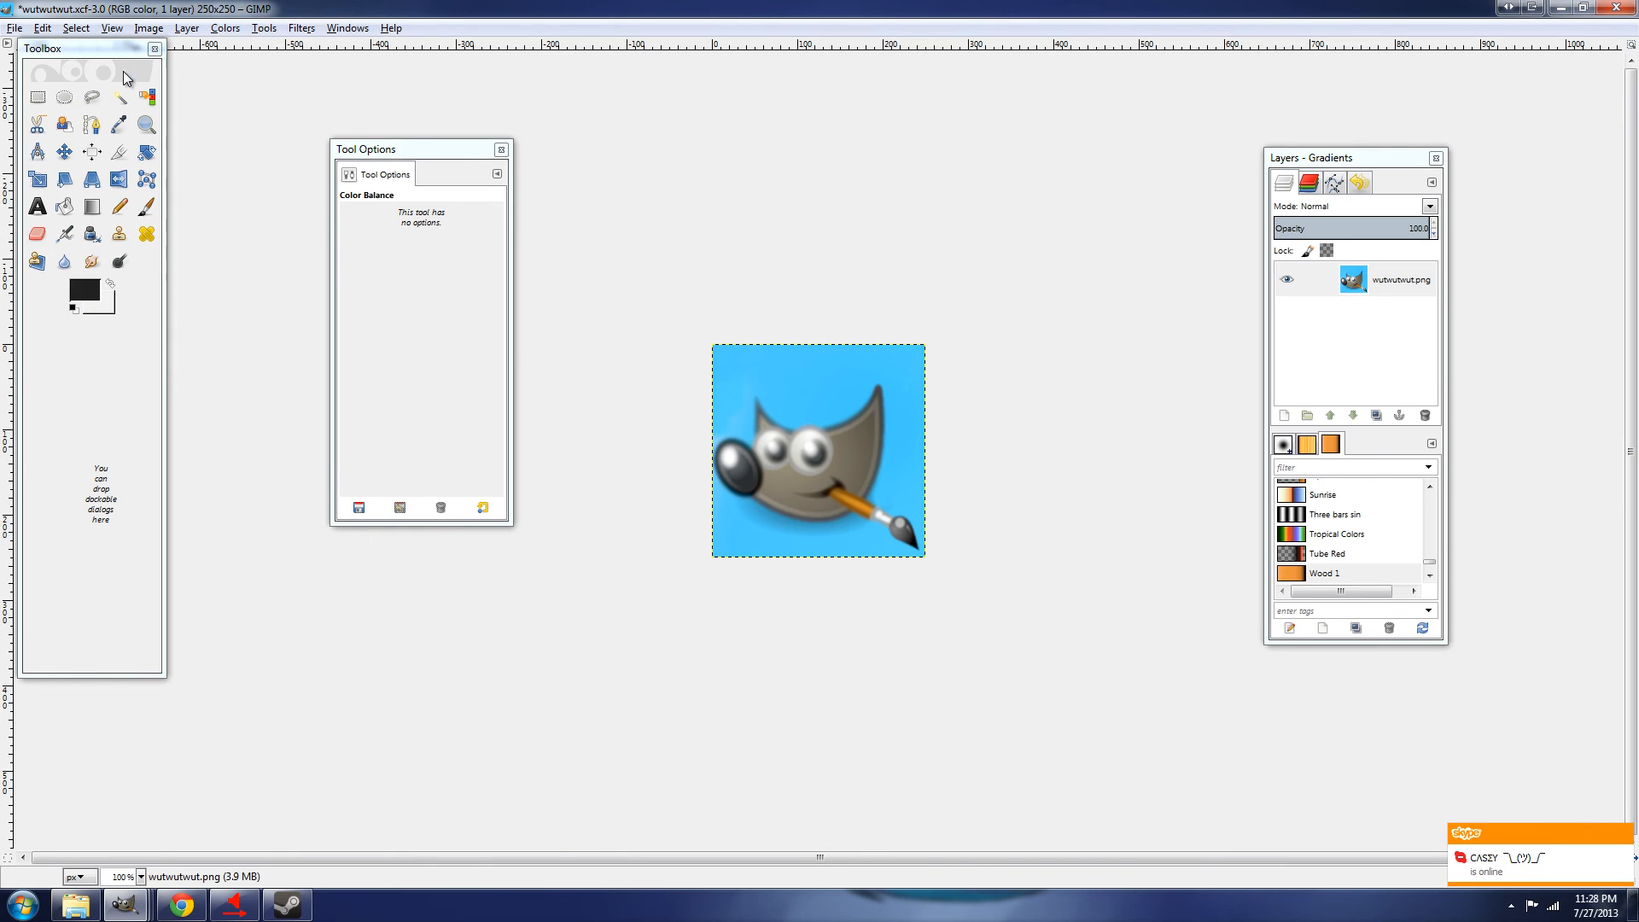
Look through the selection, edit and file commands
left_click(87, 34)
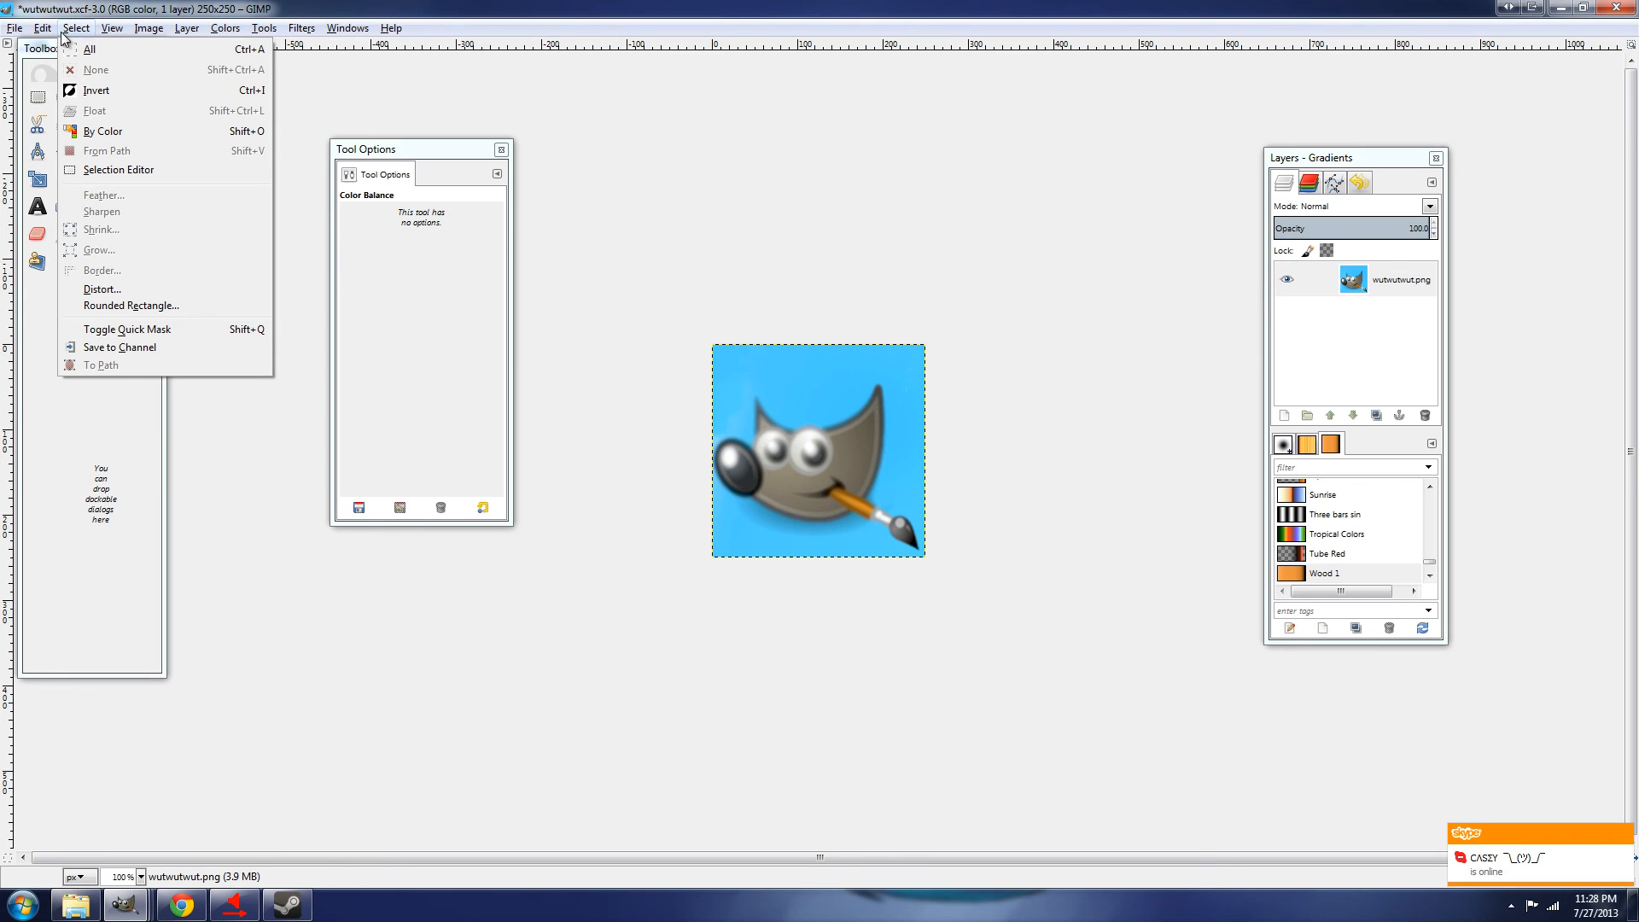
mouse_move(34, 31)
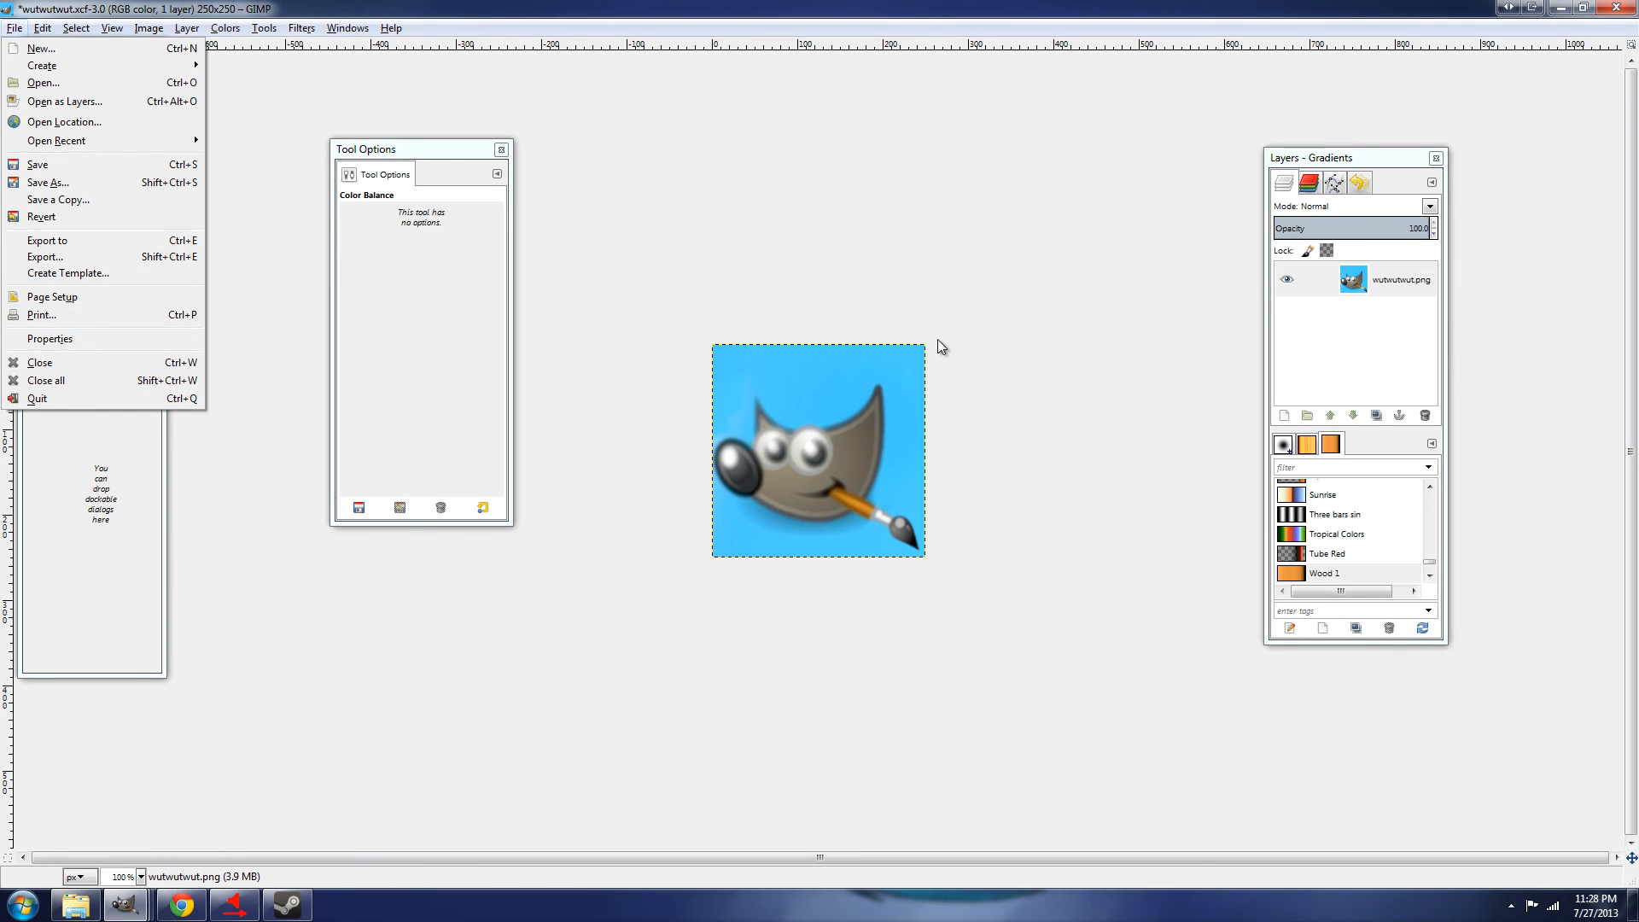
left_click(894, 421)
Paint a dark, soft stroke over the mascot with the Paintbrush at 84.1 opacity
left_click(92, 207)
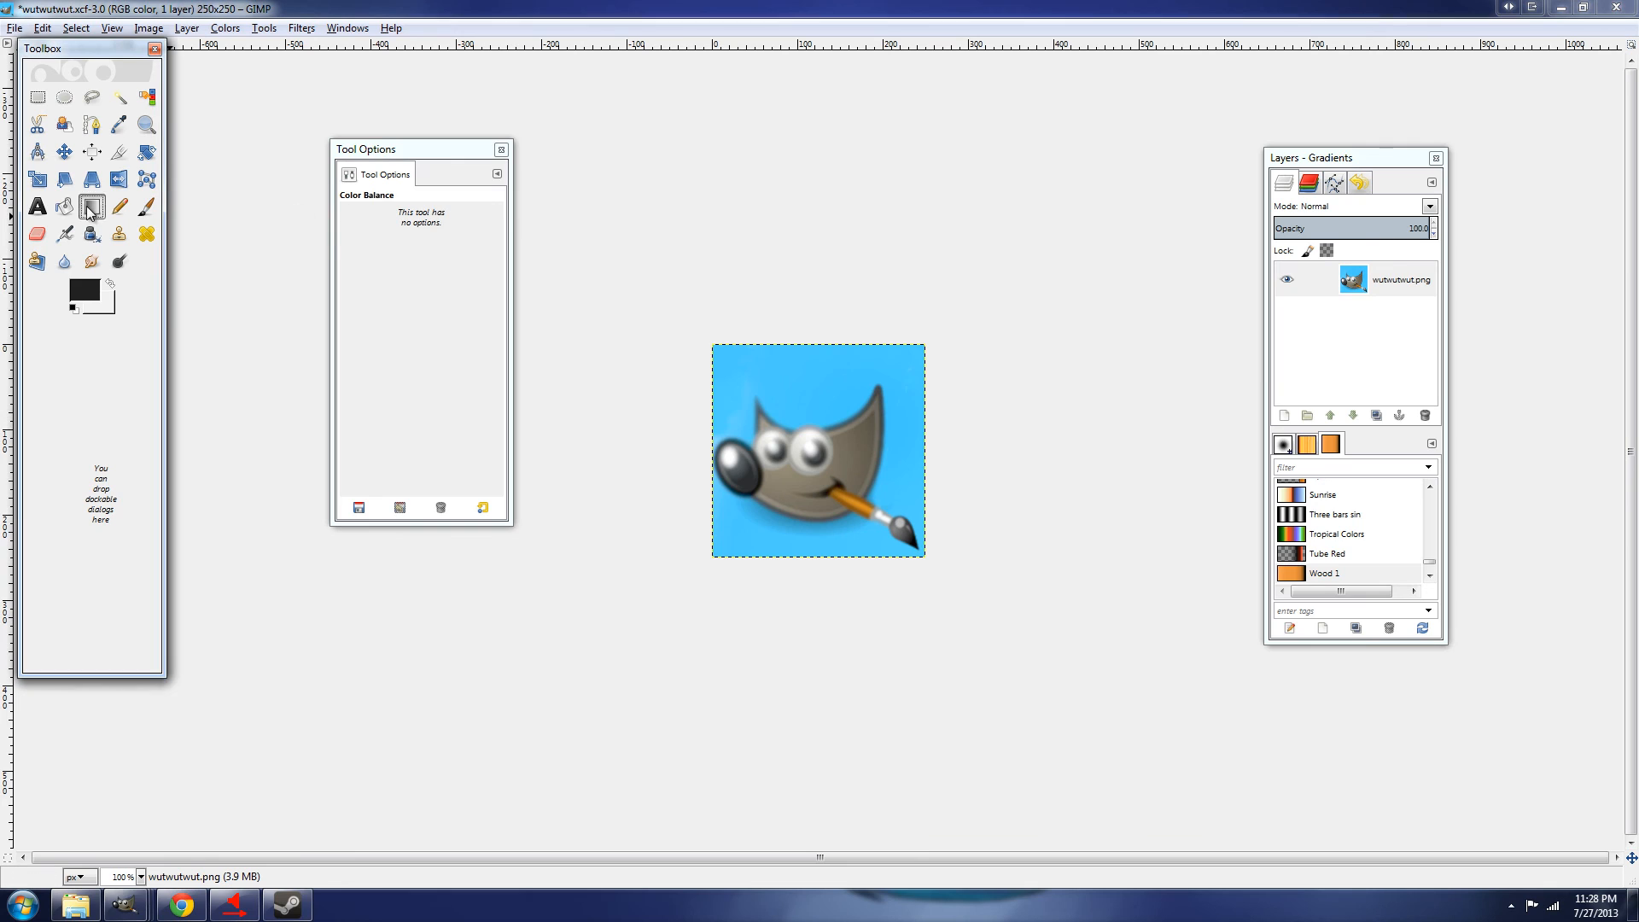
left_click(141, 212)
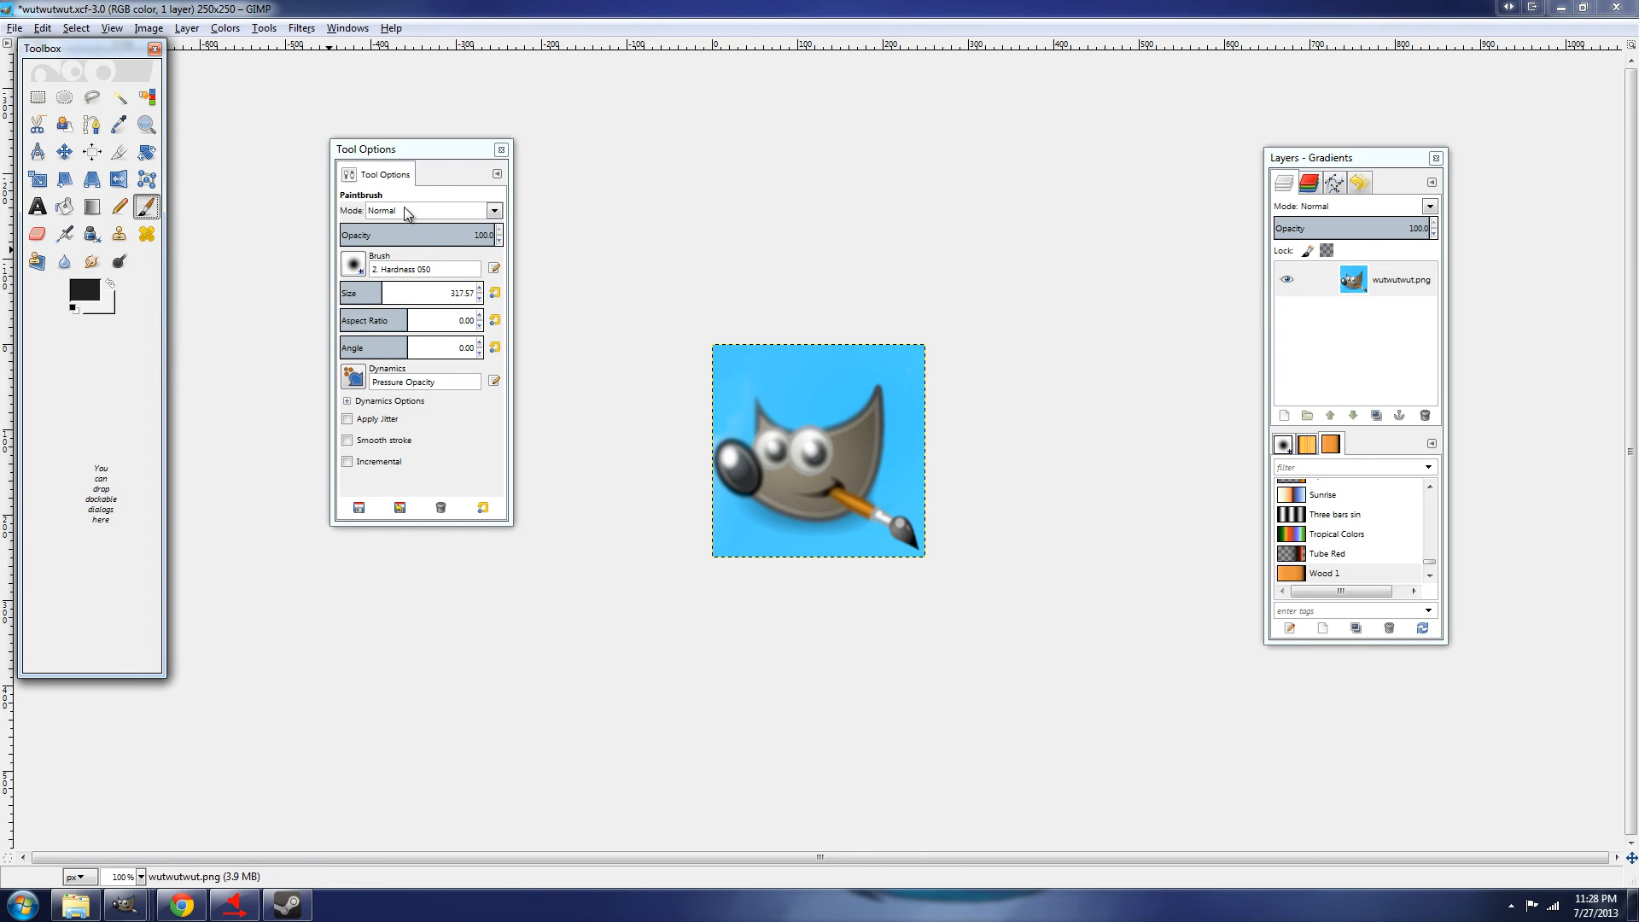
mouse_move(439, 148)
left_mouse_down()
mouse_move(553, 141)
mouse_move(527, 134)
left_mouse_up()
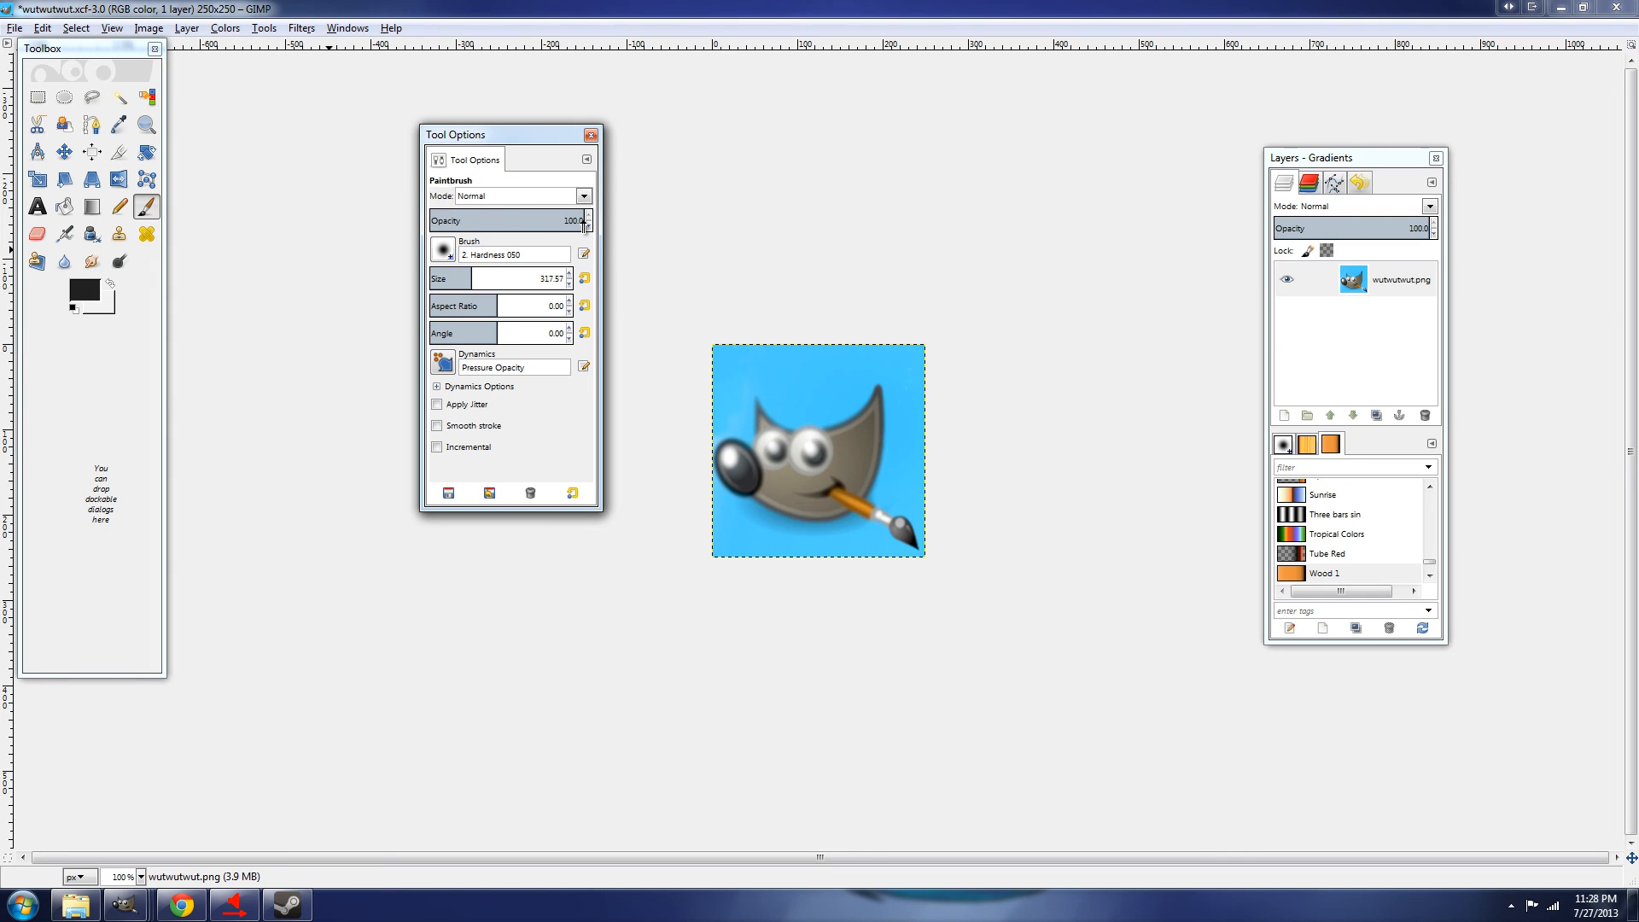
mouse_move(582, 220)
left_mouse_down()
mouse_move(489, 226)
mouse_move(559, 224)
left_mouse_up()
mouse_move(811, 386)
left_mouse_down()
mouse_move(798, 448)
mouse_move(827, 424)
mouse_move(815, 454)
left_mouse_up()
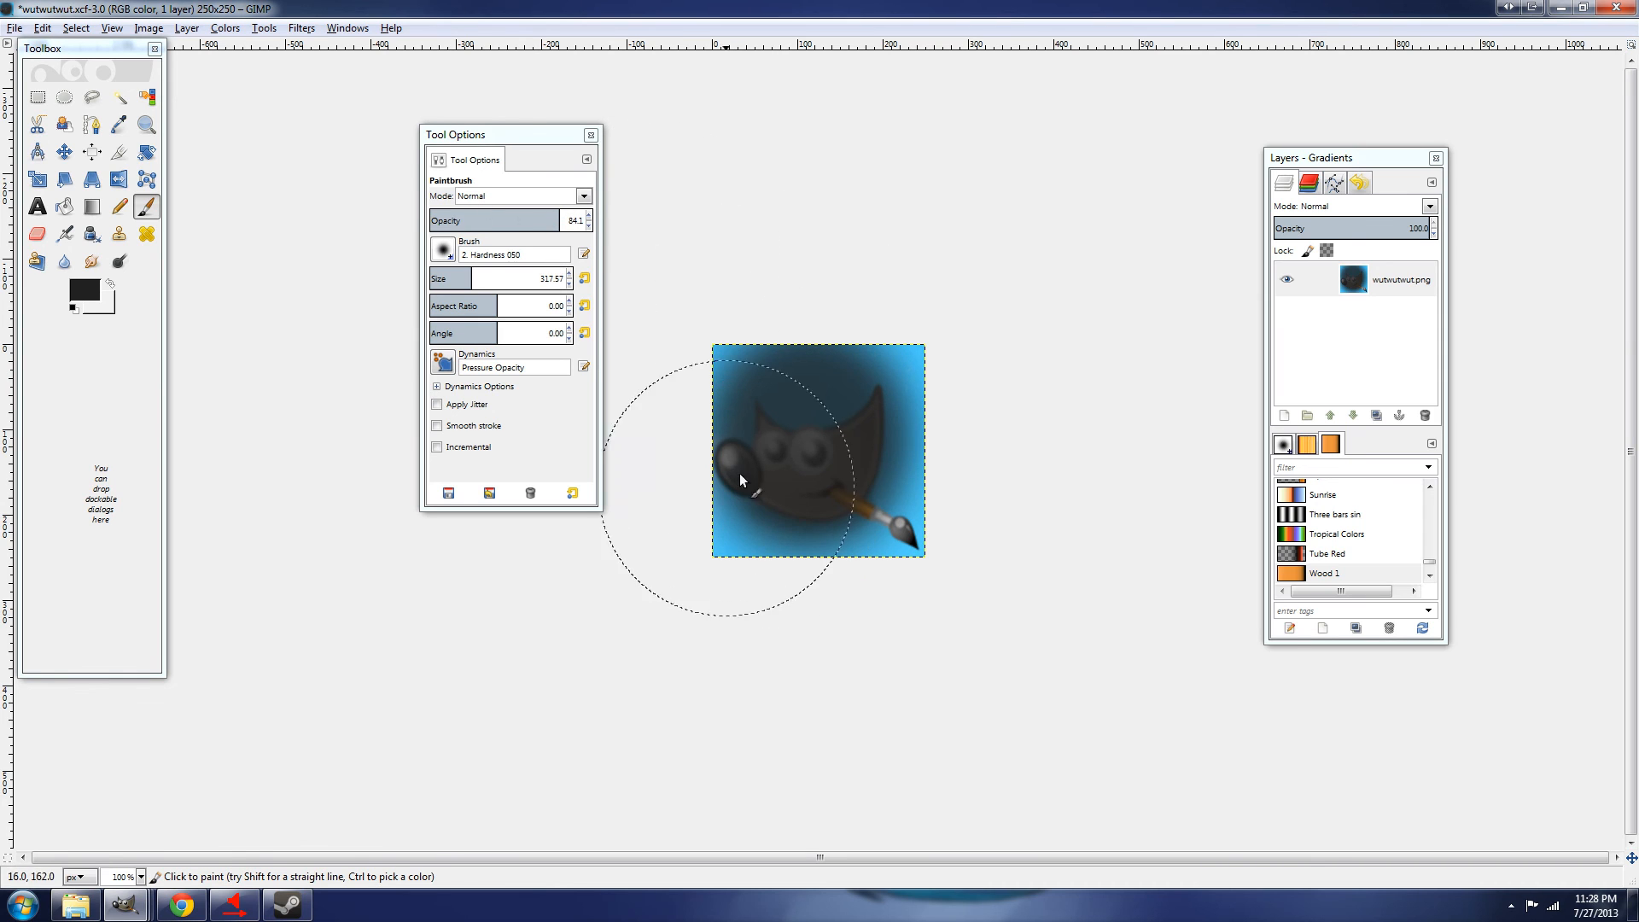
Set the Paintbrush opacity to 100 and paint over most of the mascot image, temporarily hiding the docks
left_click_drag(562, 223, 641, 229)
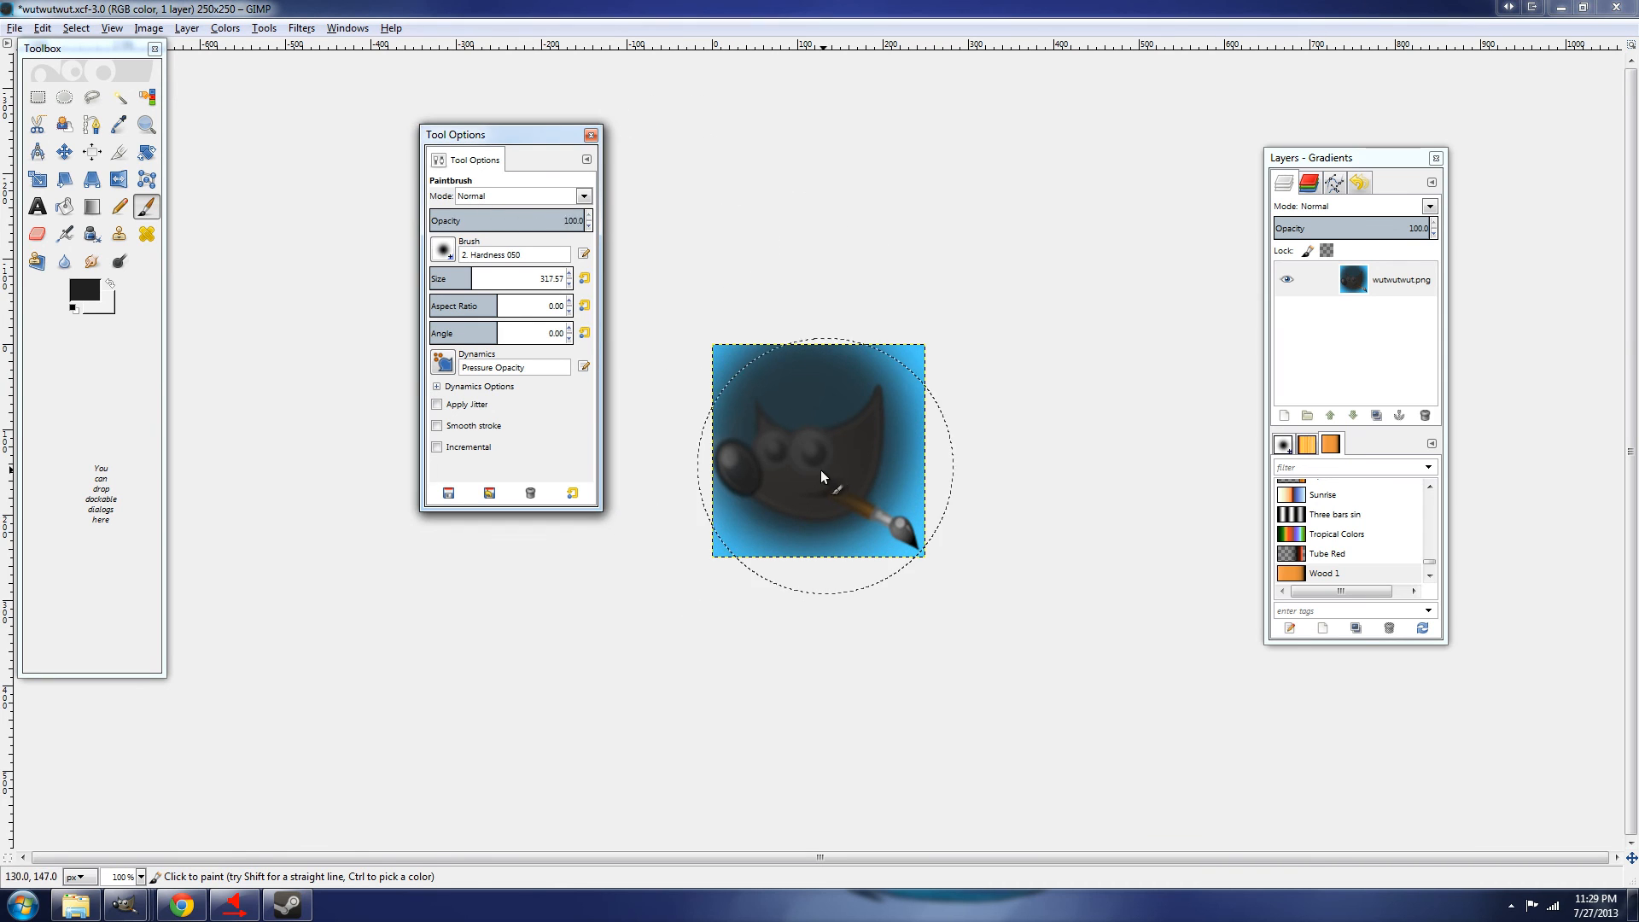
key("Tab")
mouse_move(821, 470)
left_mouse_down()
mouse_move(826, 432)
mouse_move(774, 490)
mouse_move(812, 432)
left_mouse_up()
left_click_drag(805, 403, 849, 589)
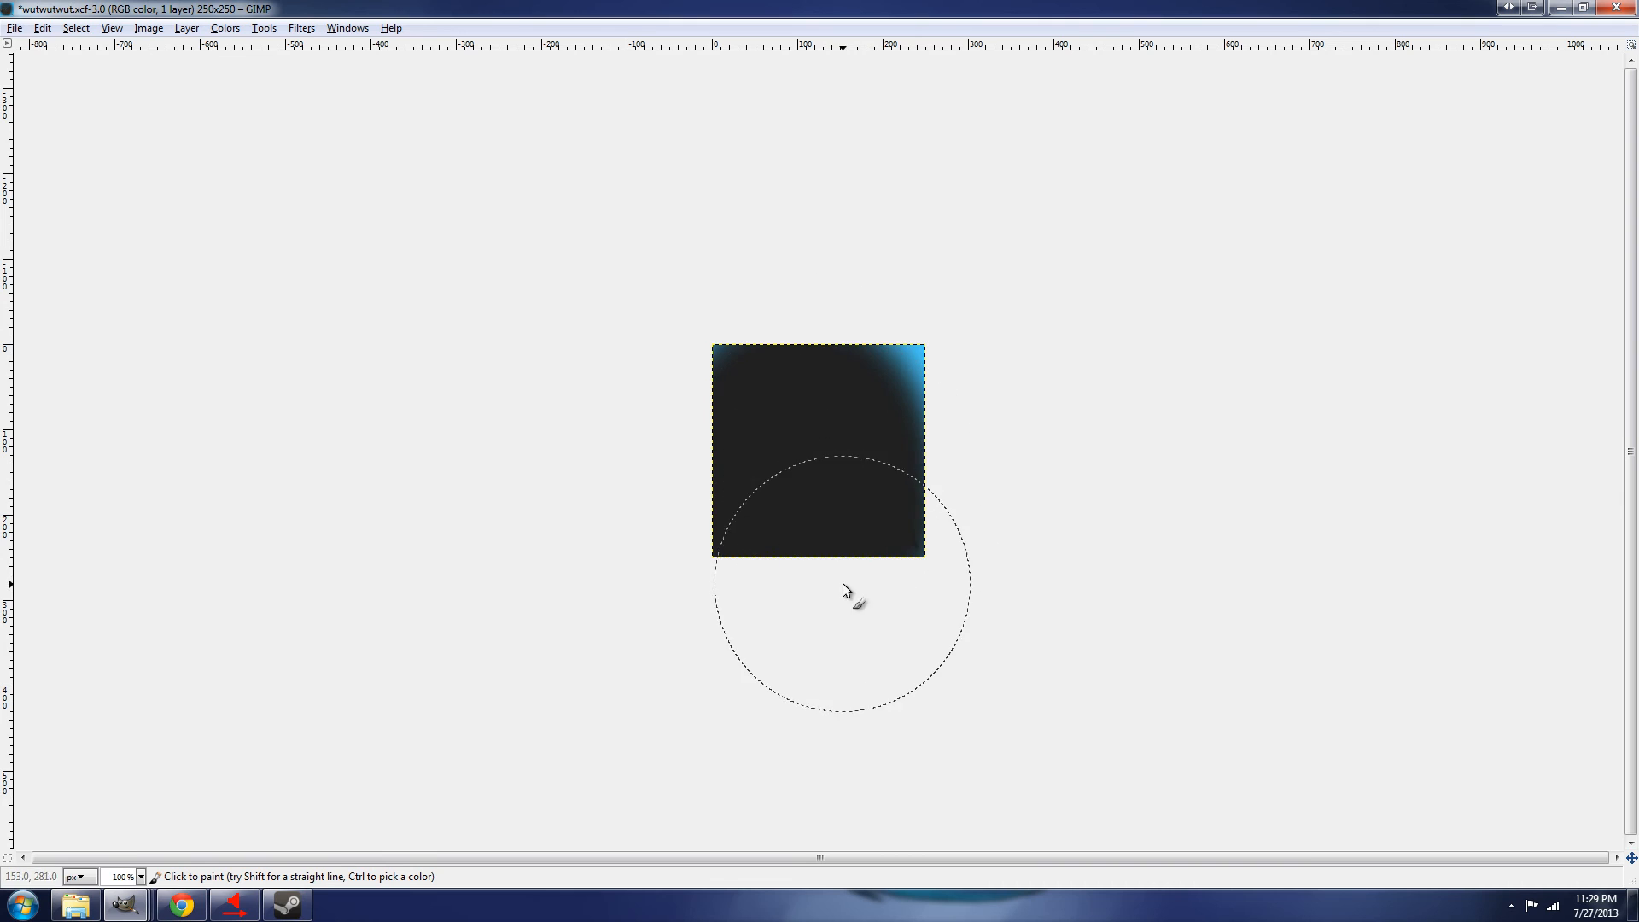
key("Tab")
Browse the available brushes and choose a cherry_blossom1 brush for the Paintbrush
left_click(225, 27)
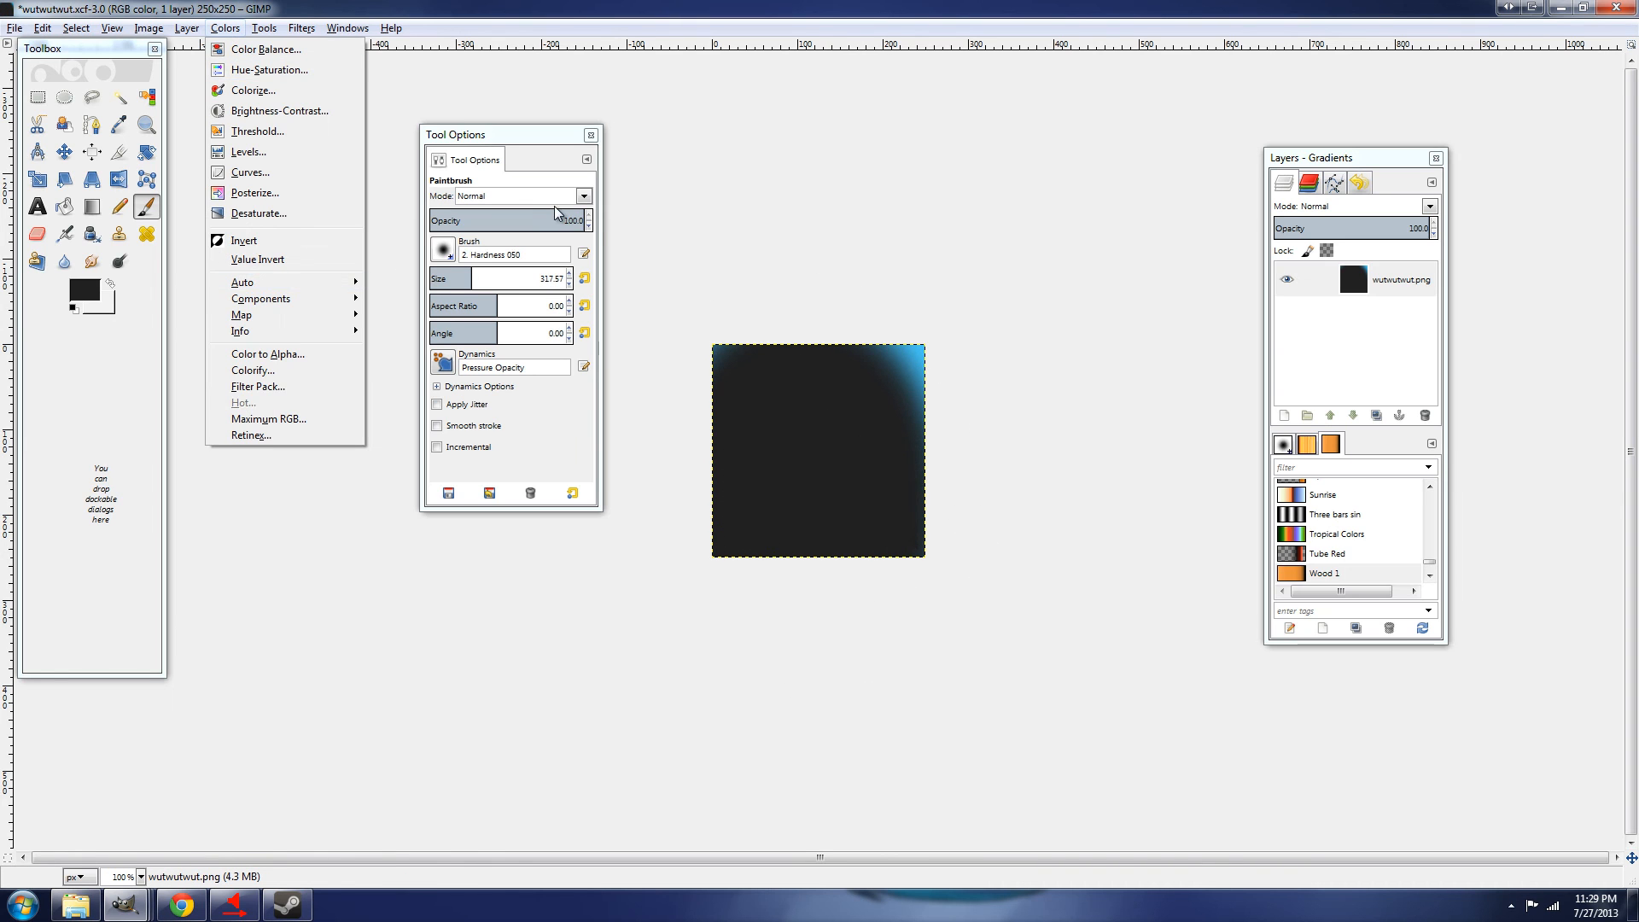
left_click(586, 223)
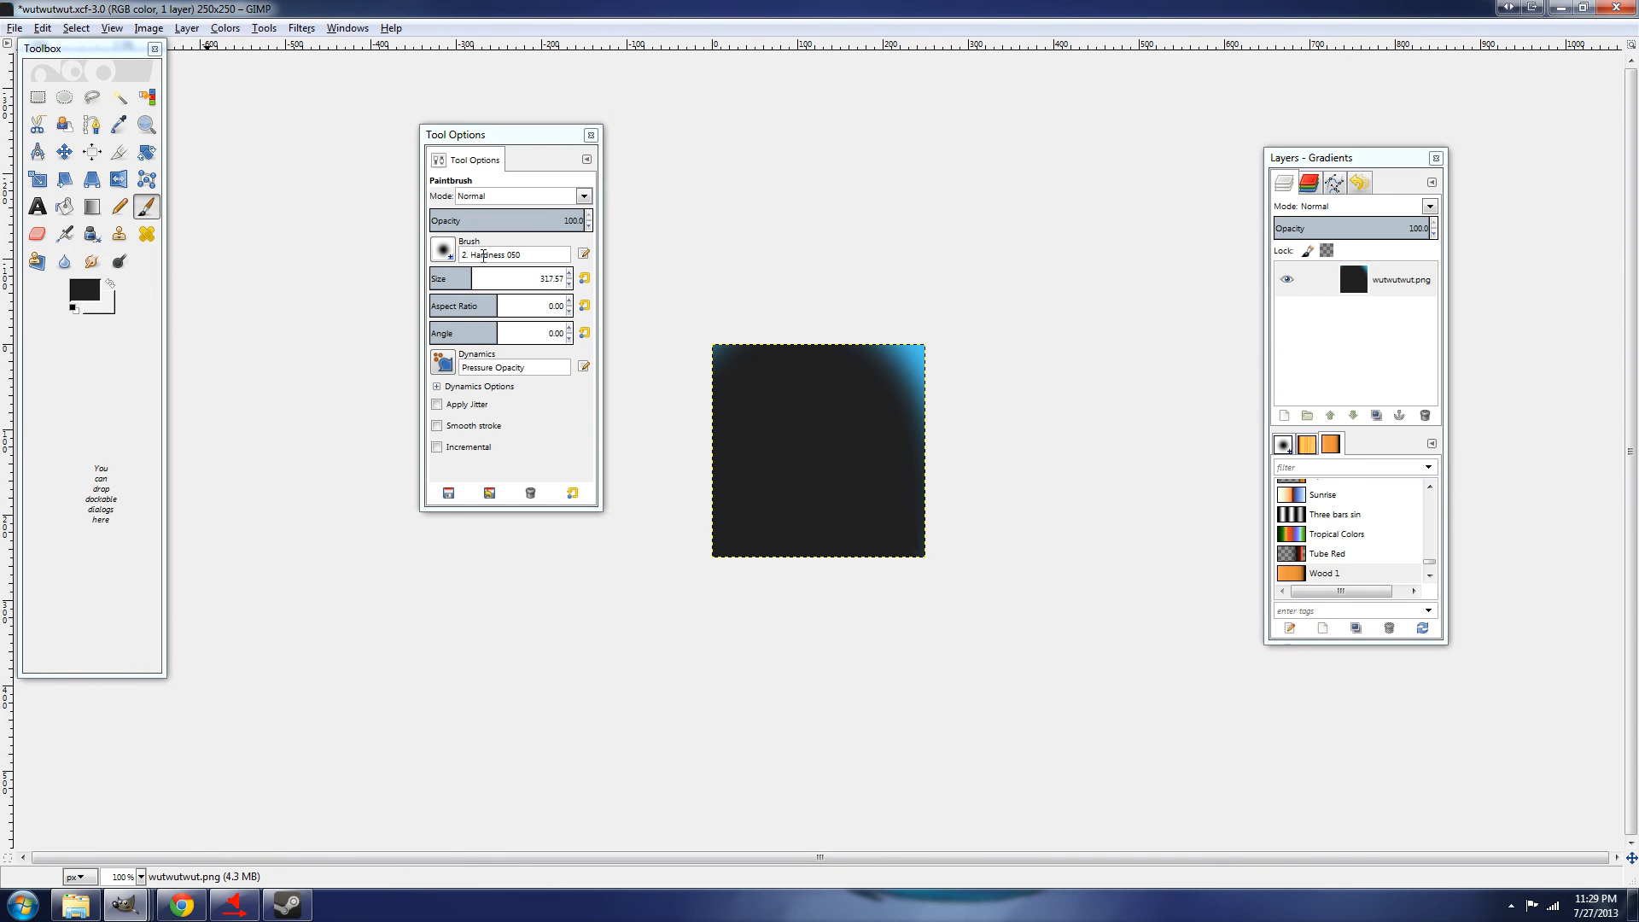
left_click(441, 251)
scroll(550, 359, "down", 15)
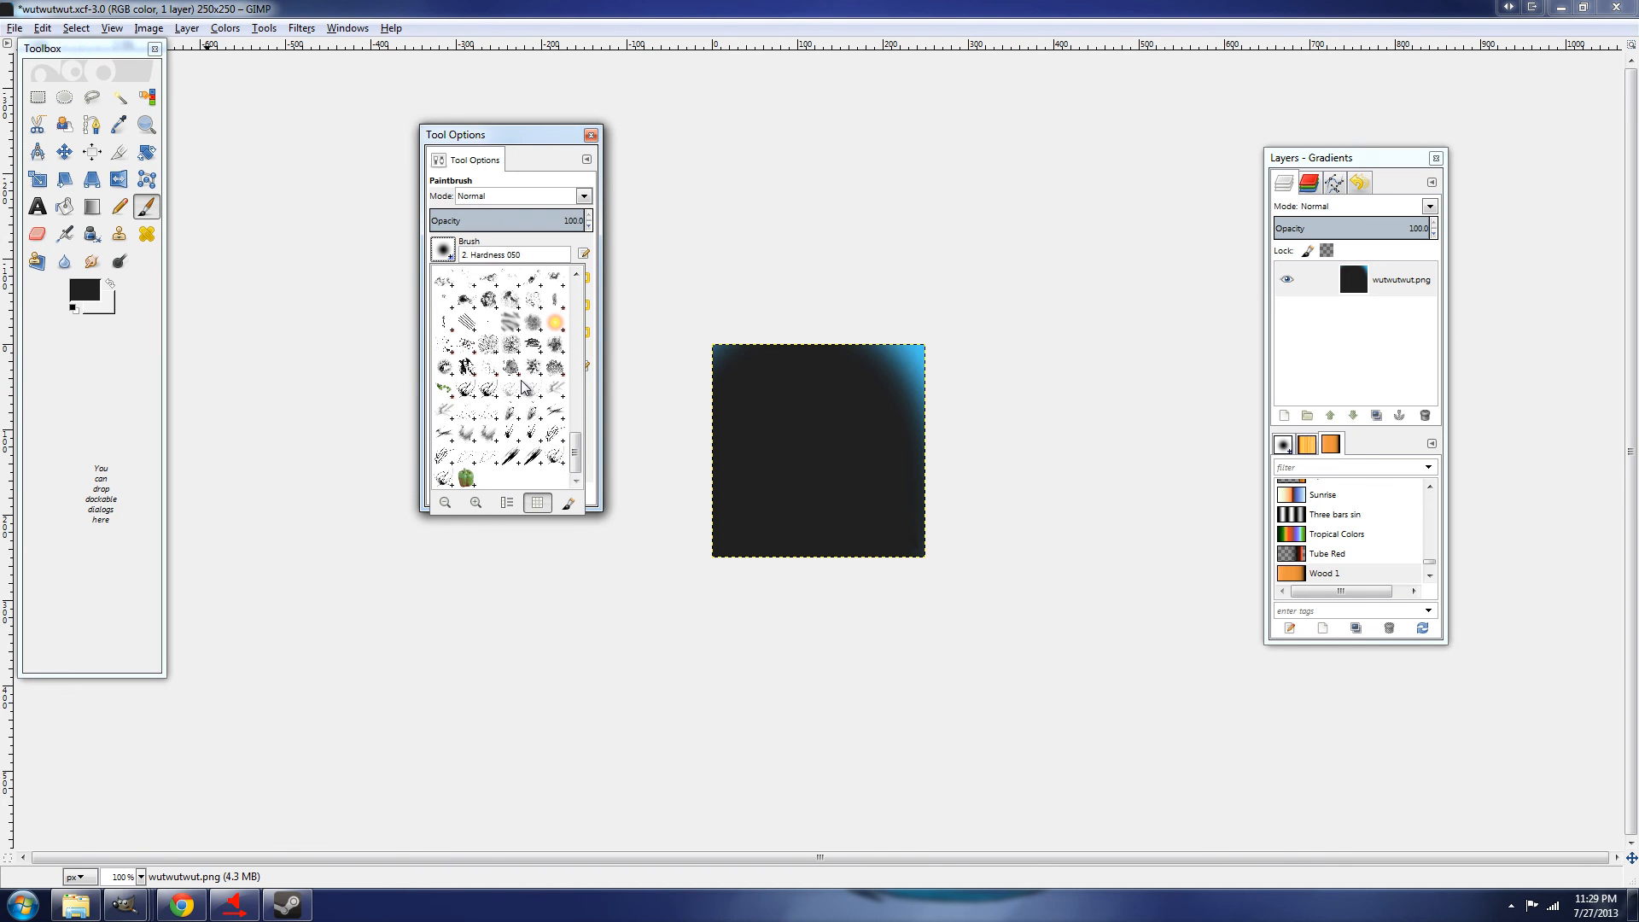
scroll(512, 431, "up", 5)
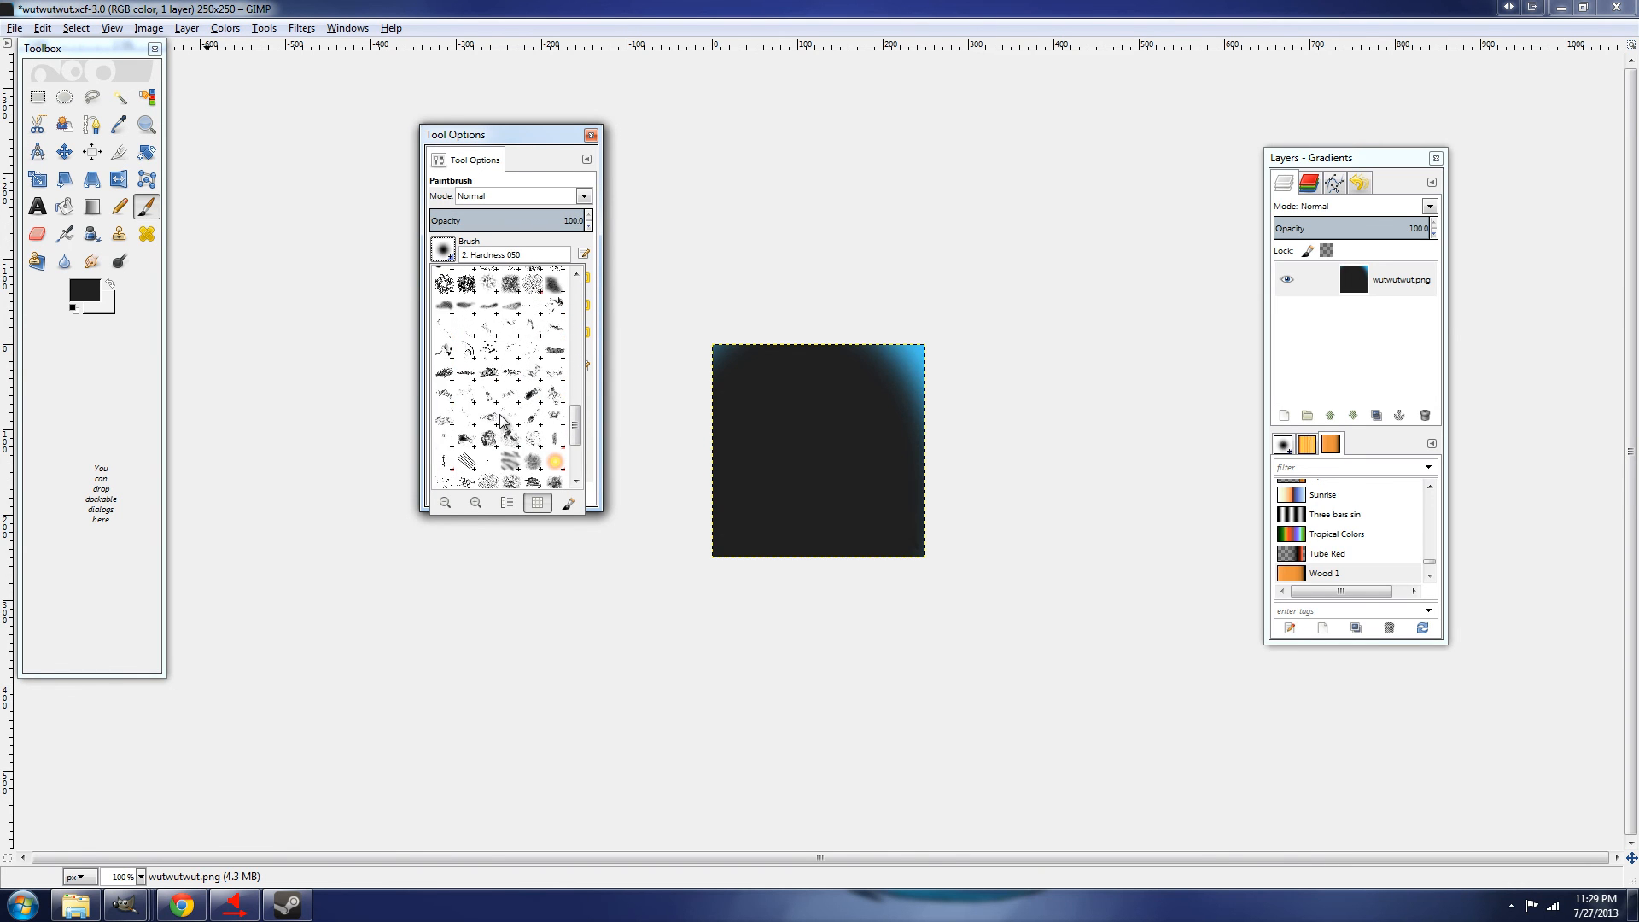
left_click(519, 323)
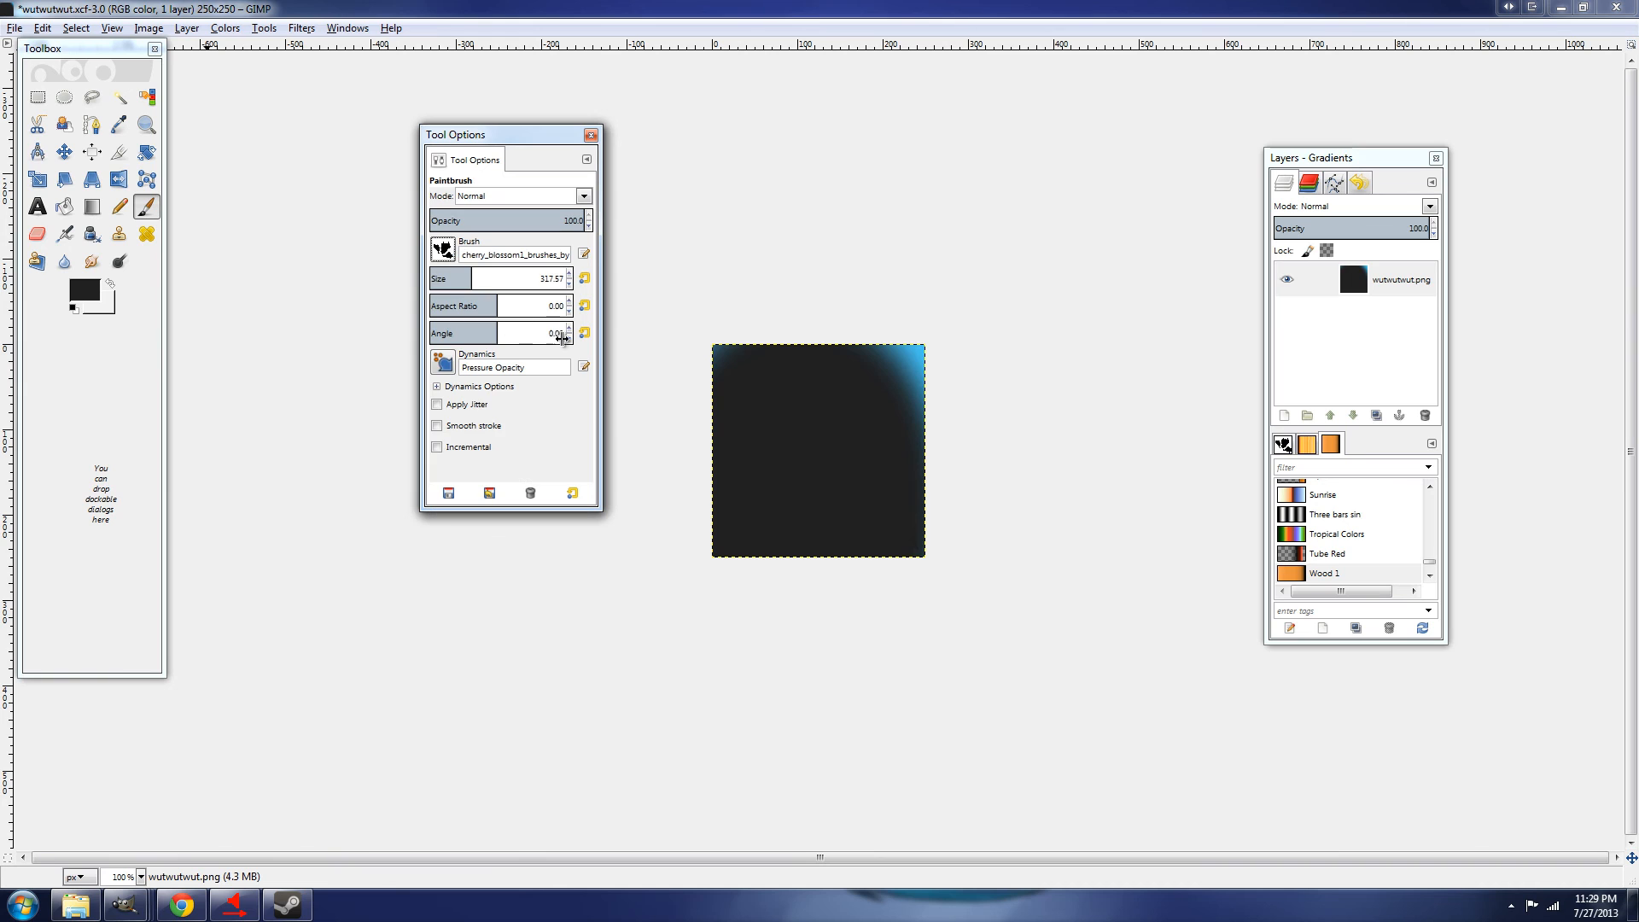
left_click(448, 254)
left_click(449, 255)
Paint over the blue upper-right corner of the image with the cherry blossom brush
mouse_move(855, 466)
left_mouse_down()
mouse_move(822, 411)
mouse_move(838, 438)
mouse_move(840, 379)
left_mouse_up()
left_click(301, 30)
left_click(501, 389)
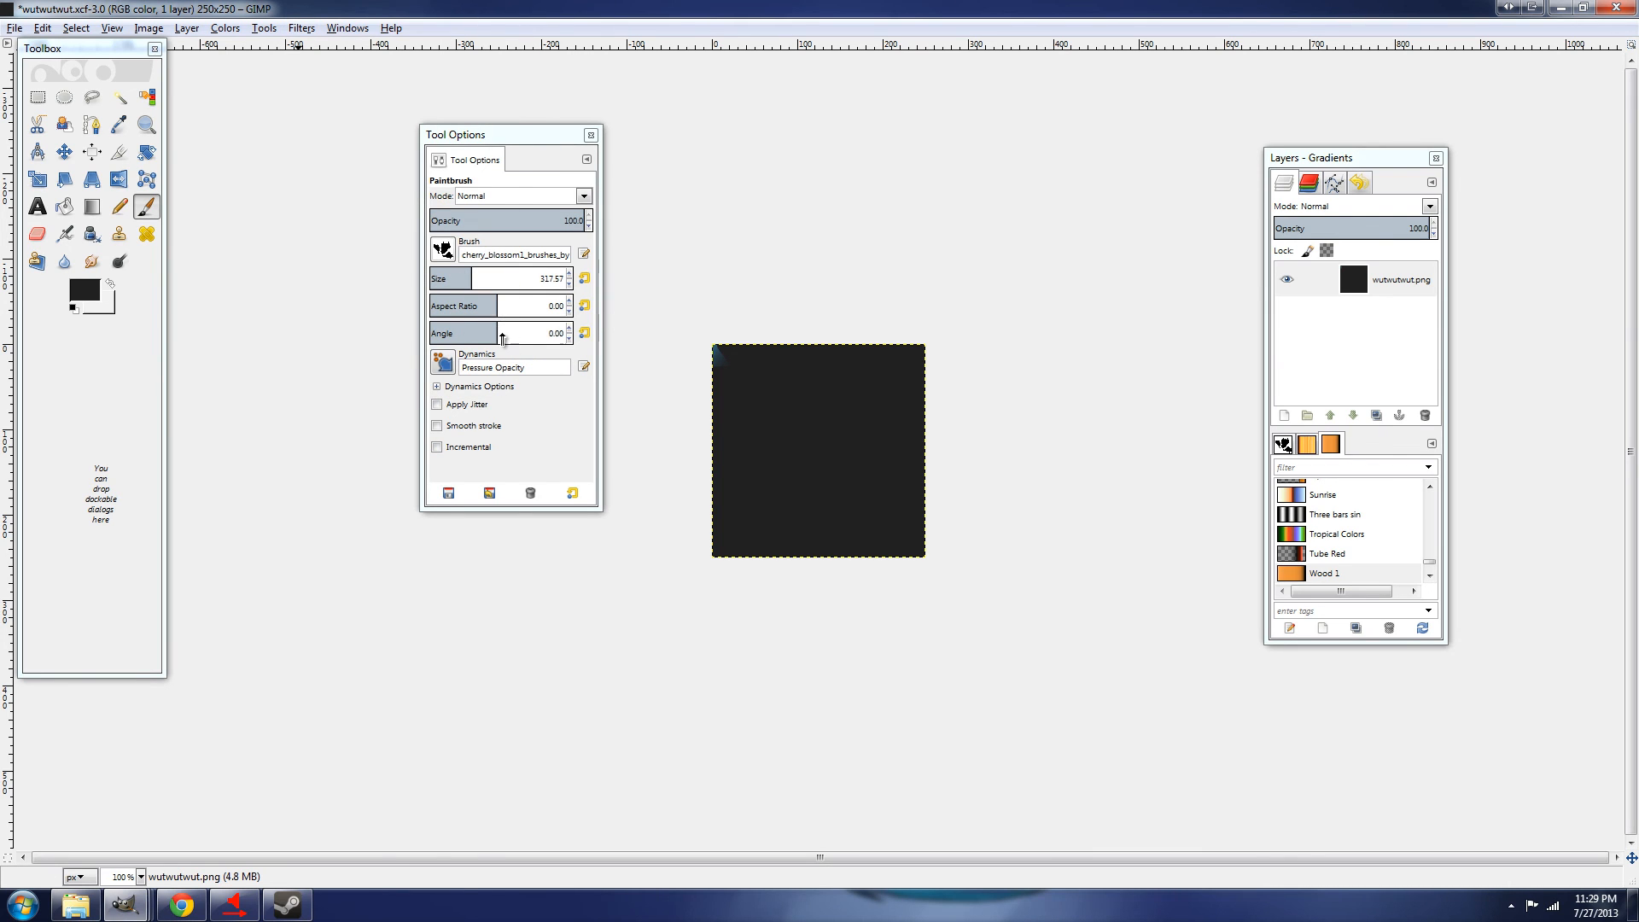
Set the cherry blossom brush angle to 37.81 and paint over the remaining blue in the image's upper-left corner
left_click_drag(502, 333, 510, 334)
key("Tab")
key("Tab")
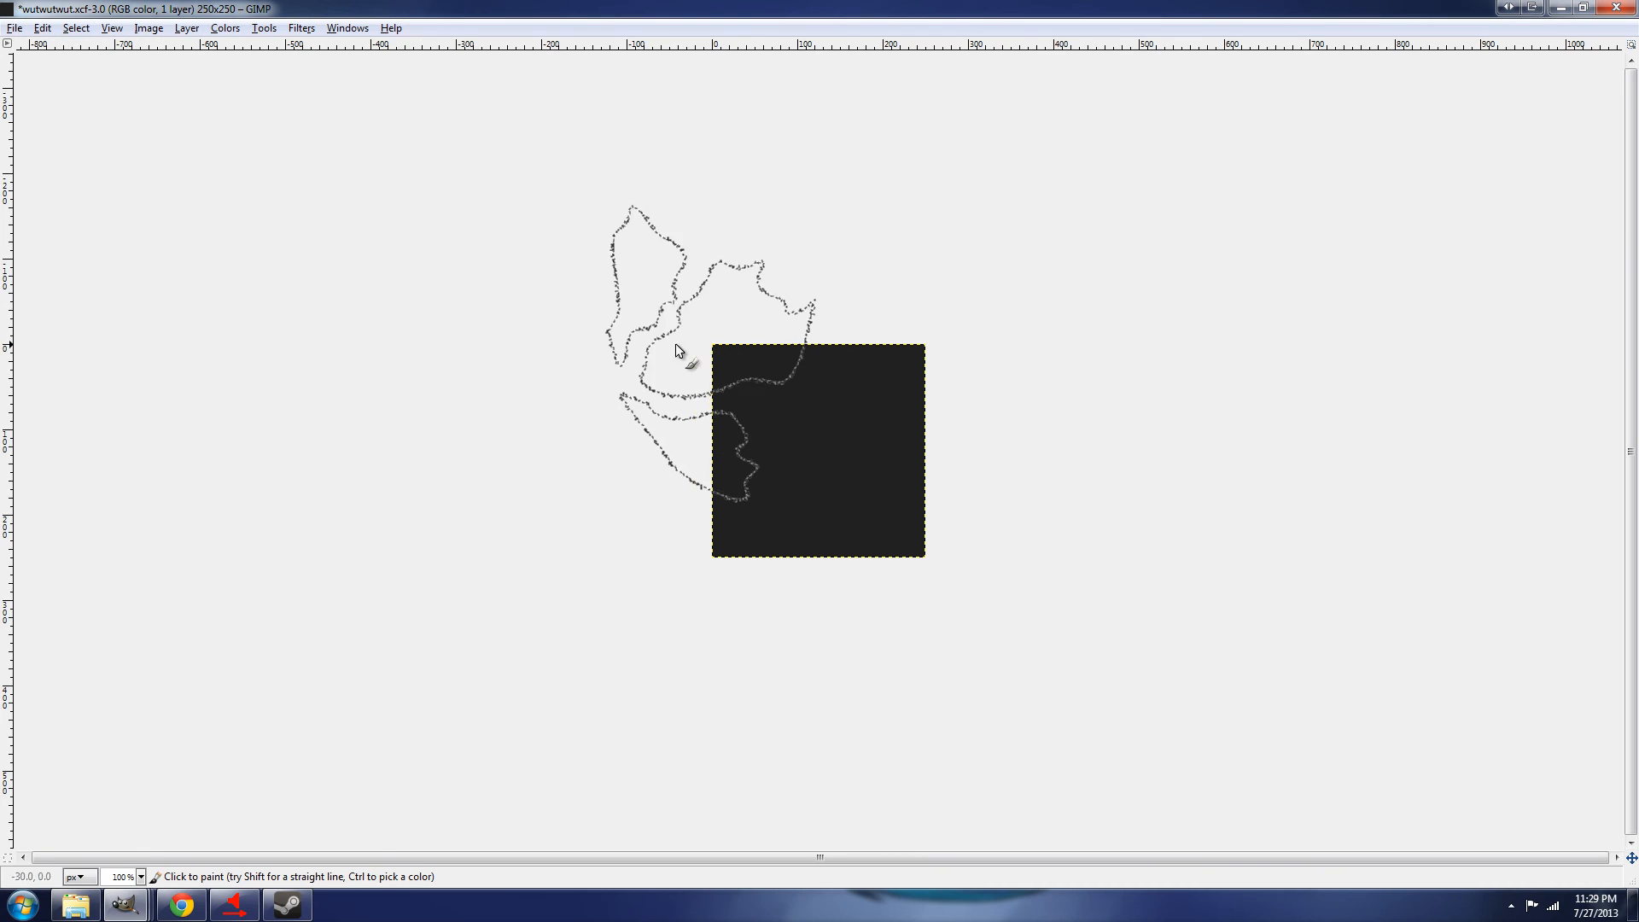
left_click(582, 458)
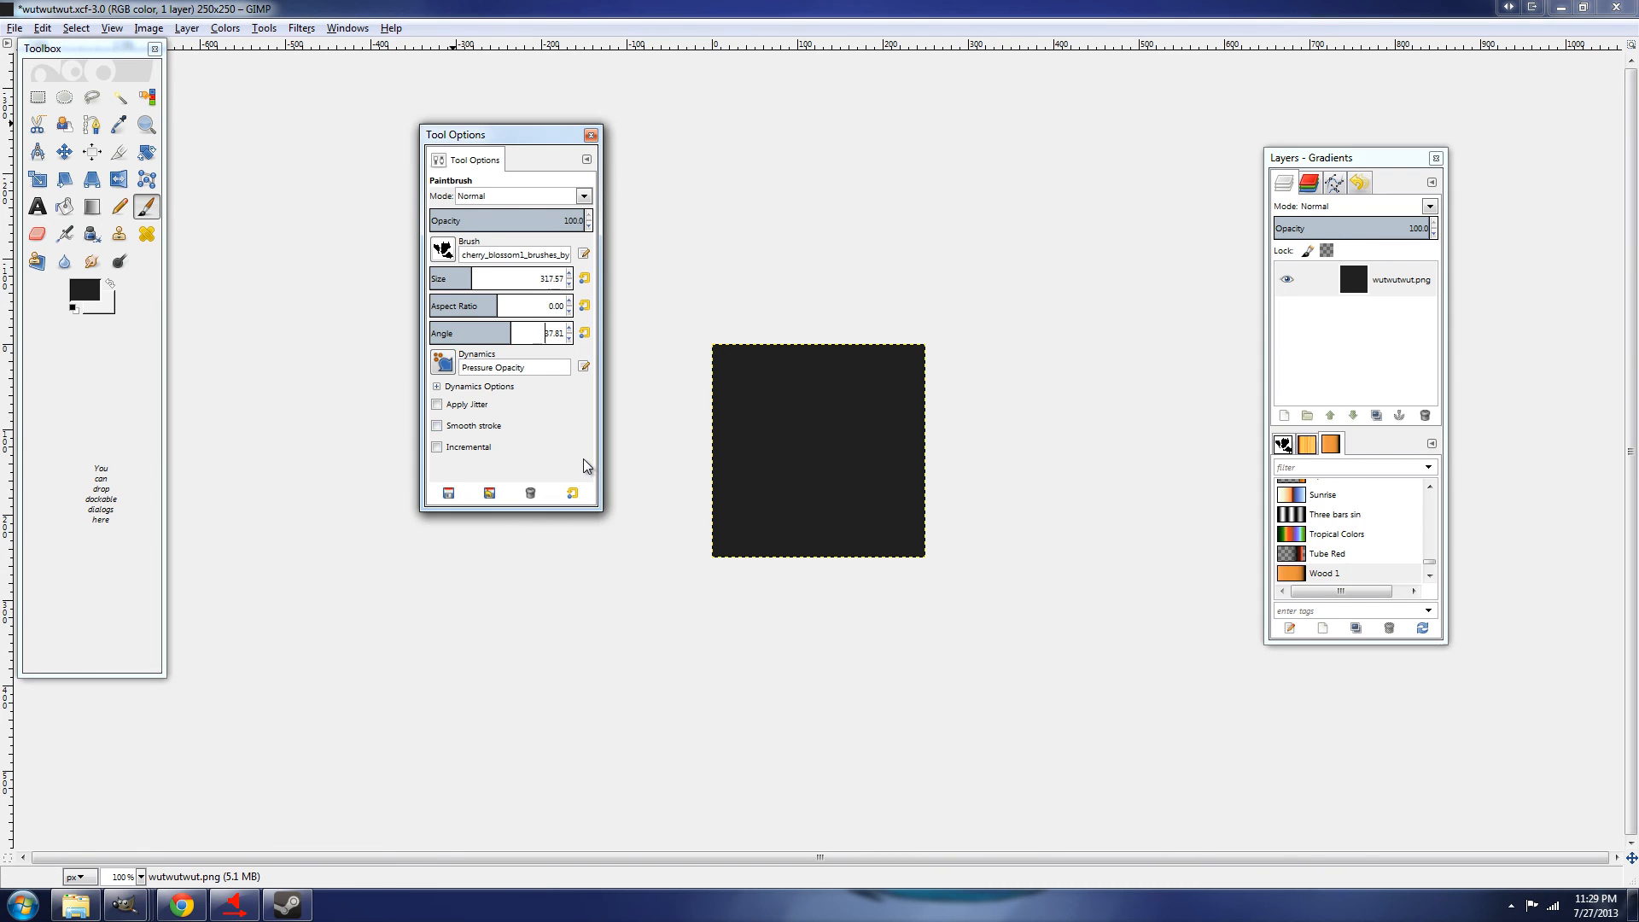